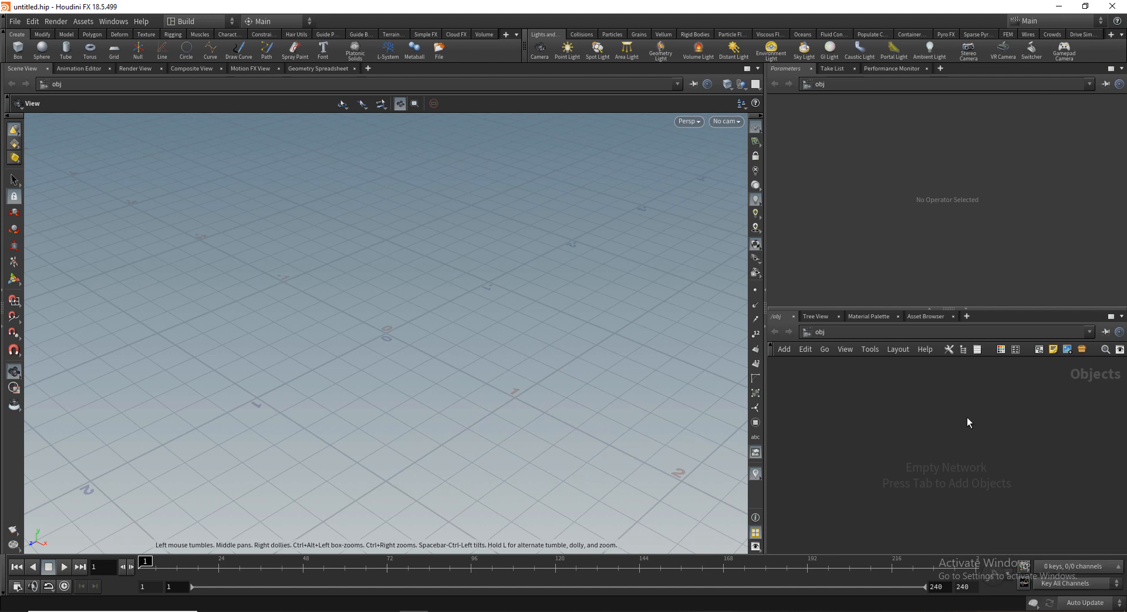
Step: Add a Test Geometry: Template Head object to the empty object network
{"action": "key", "text": "Tab"}
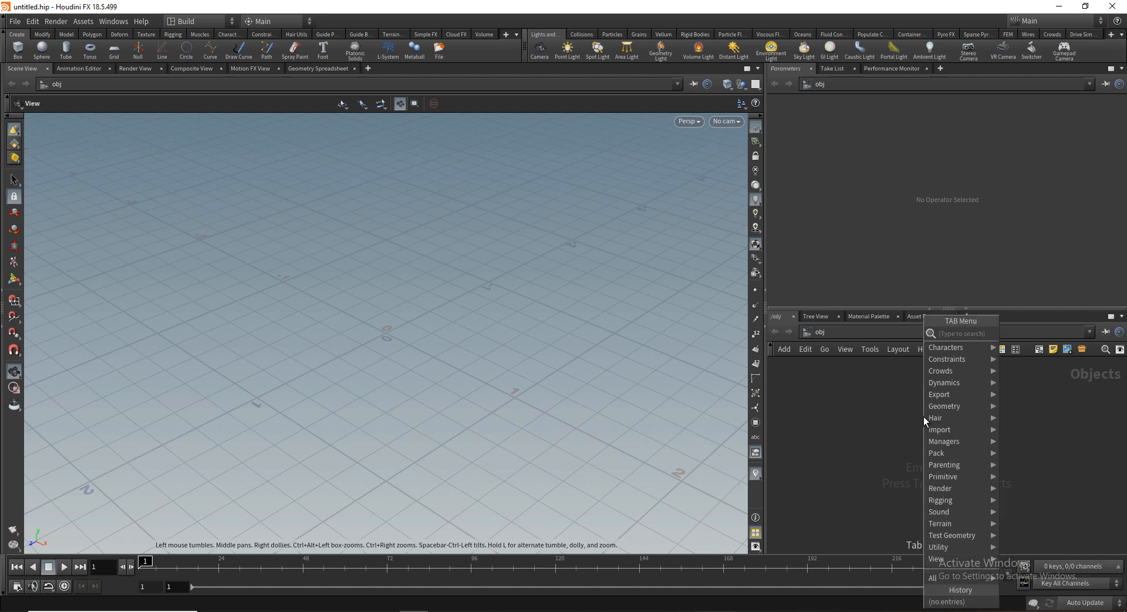
{"action": "type", "text": "tes"}
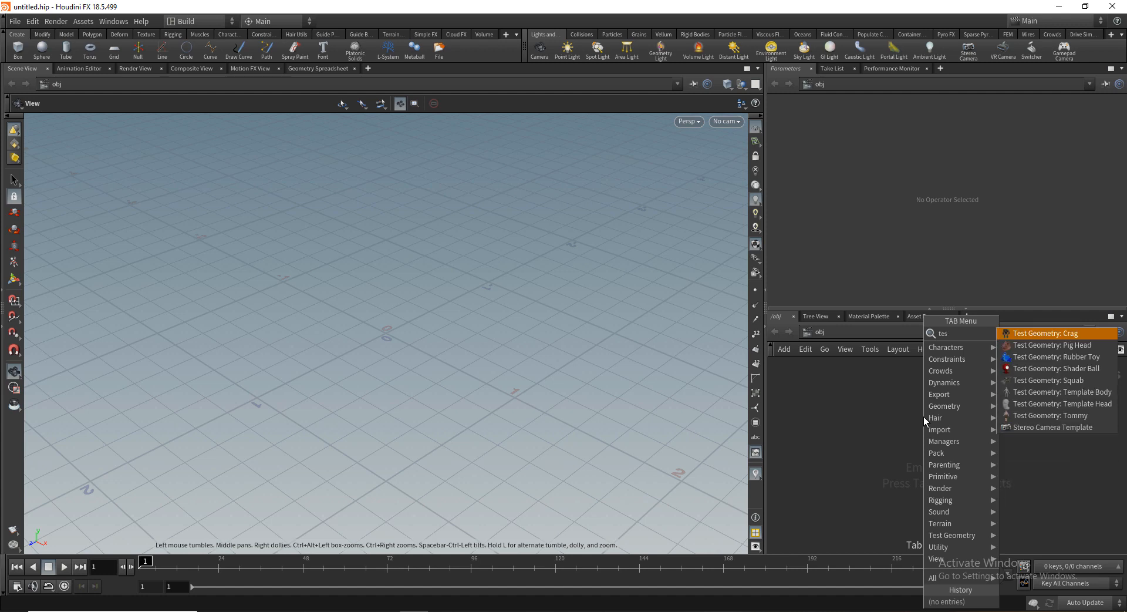
{"action": "key", "text": "Up"}
{"action": "key", "text": "Up"}
{"action": "key", "text": "Up"}
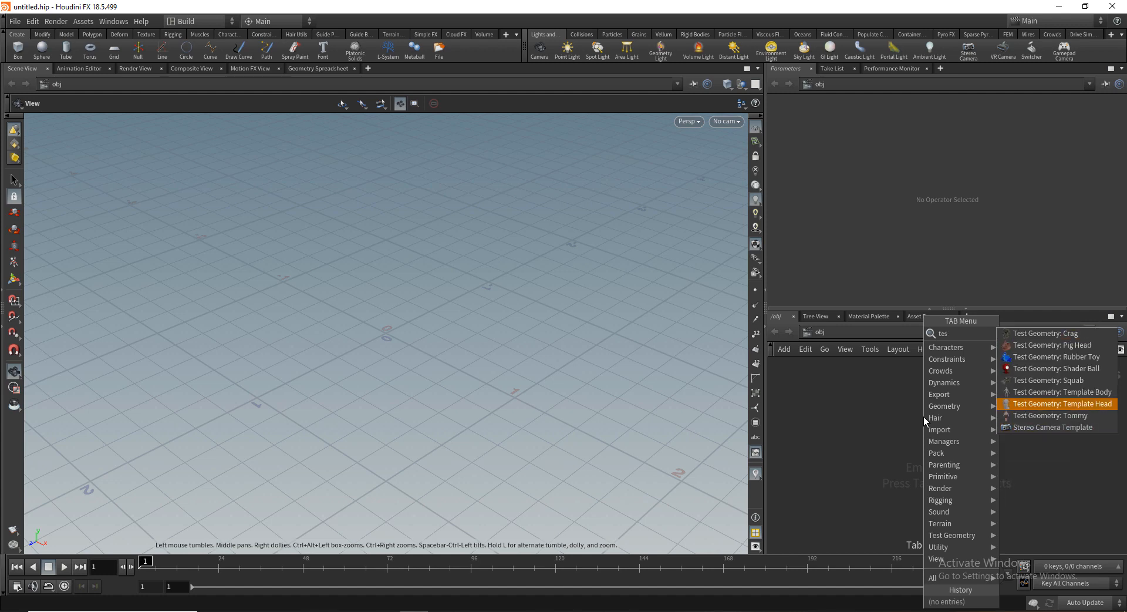
{"action": "key", "text": "Return"}
{"action": "left_click", "coordinate": [924, 417]}
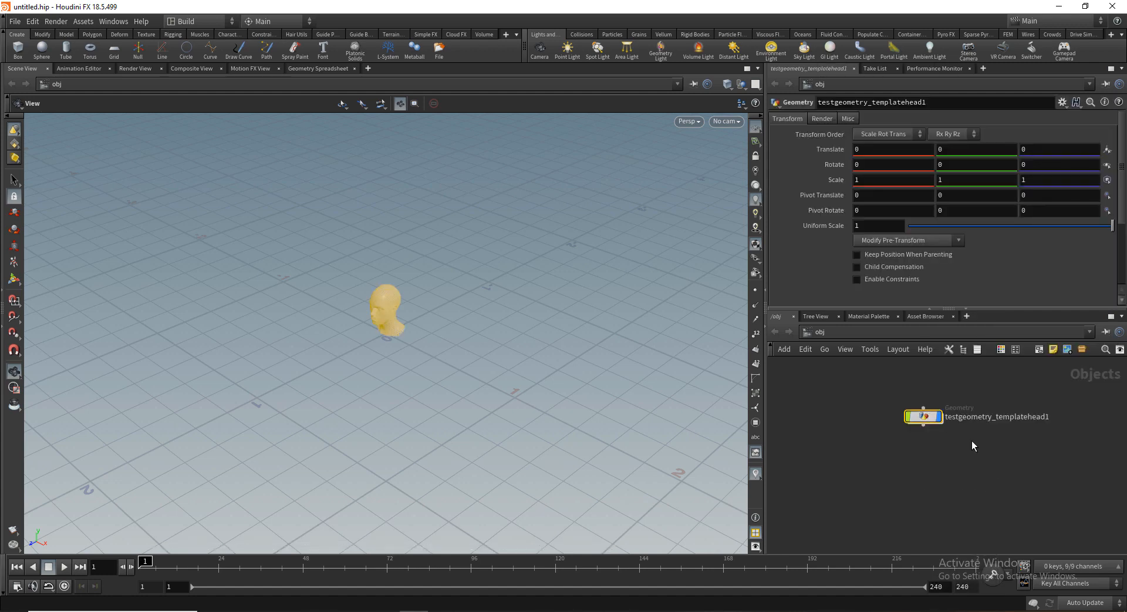
Step: Inside the template head object, add a Draw Curve node below the head node and wired to it
{"action": "mouse_move", "coordinate": [380, 317]}
{"action": "right_mouse_down"}
{"action": "mouse_move", "coordinate": [572, 312]}
{"action": "mouse_move", "coordinate": [501, 326]}
{"action": "right_mouse_up"}
{"action": "left_click_drag", "start_coordinate": [500, 325], "coordinate": [534, 322]}
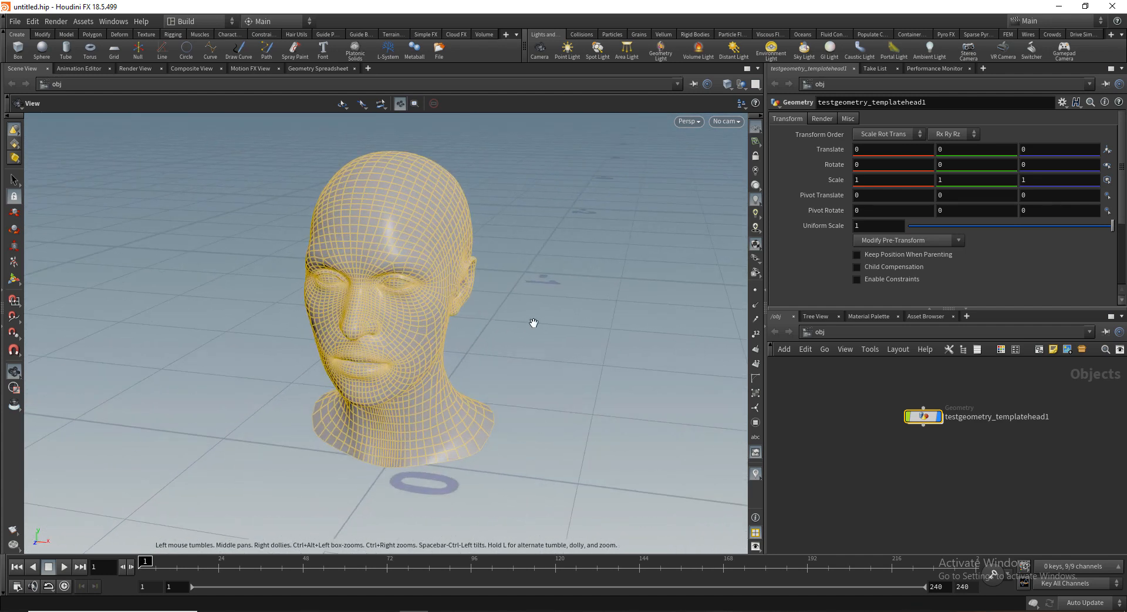
{"action": "double_click", "coordinate": [923, 416]}
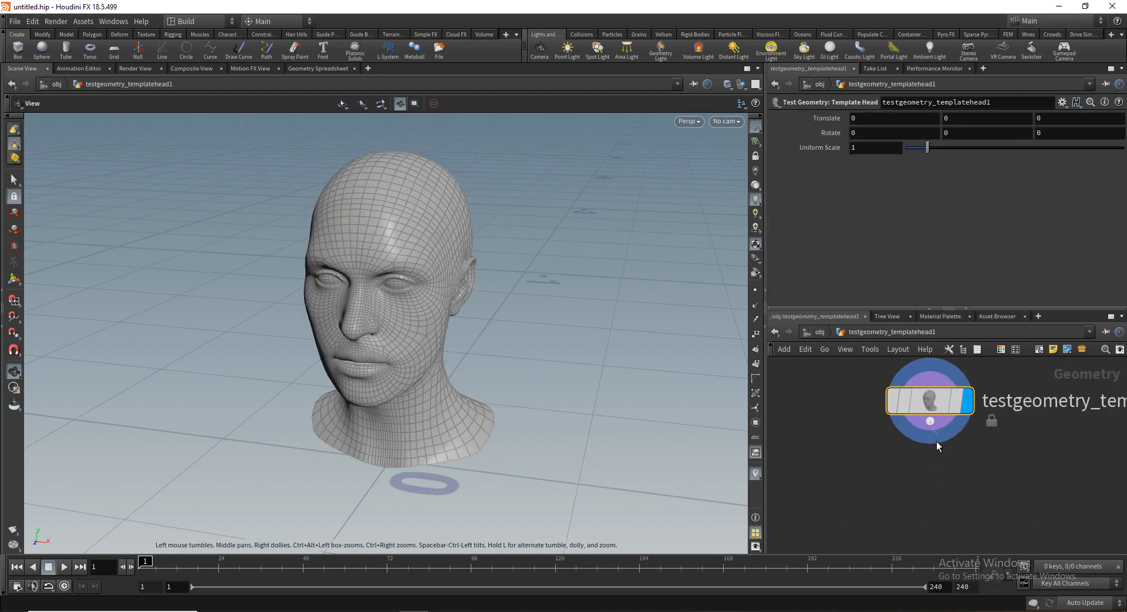
{"action": "key", "text": "Tab"}
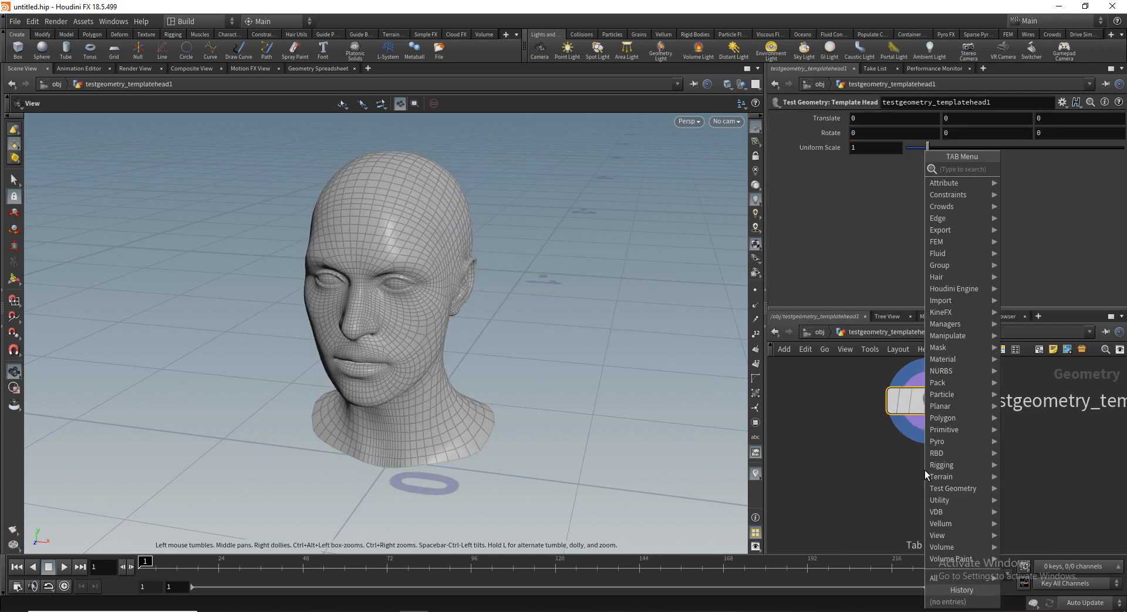
{"action": "type", "text": "dra"}
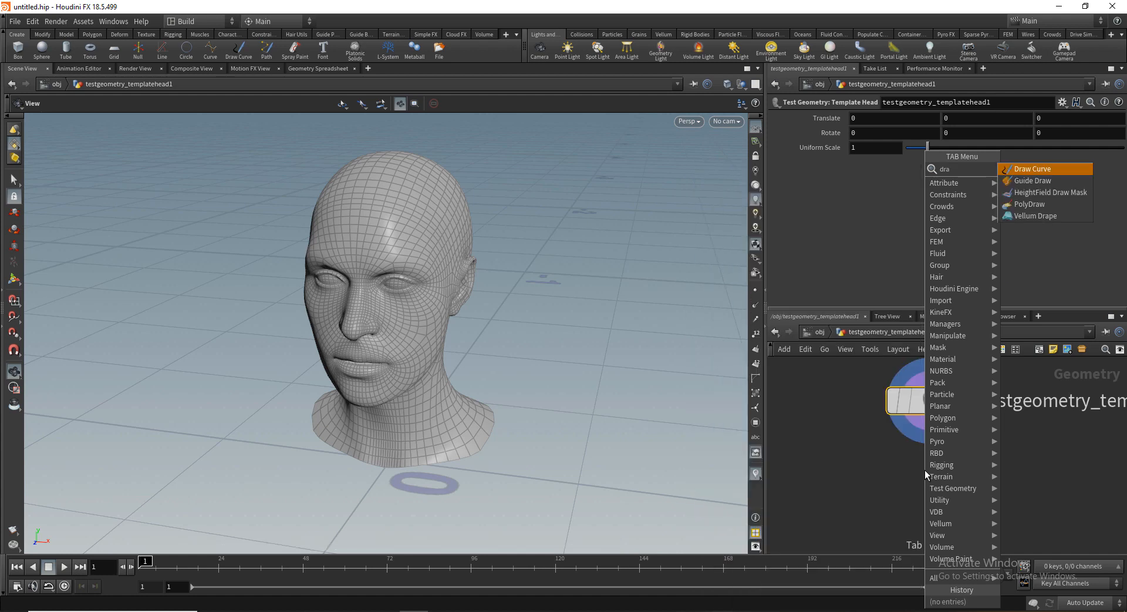
{"action": "key", "text": "Return"}
{"action": "key", "text": "Return"}
{"action": "left_click", "coordinate": [962, 487]}
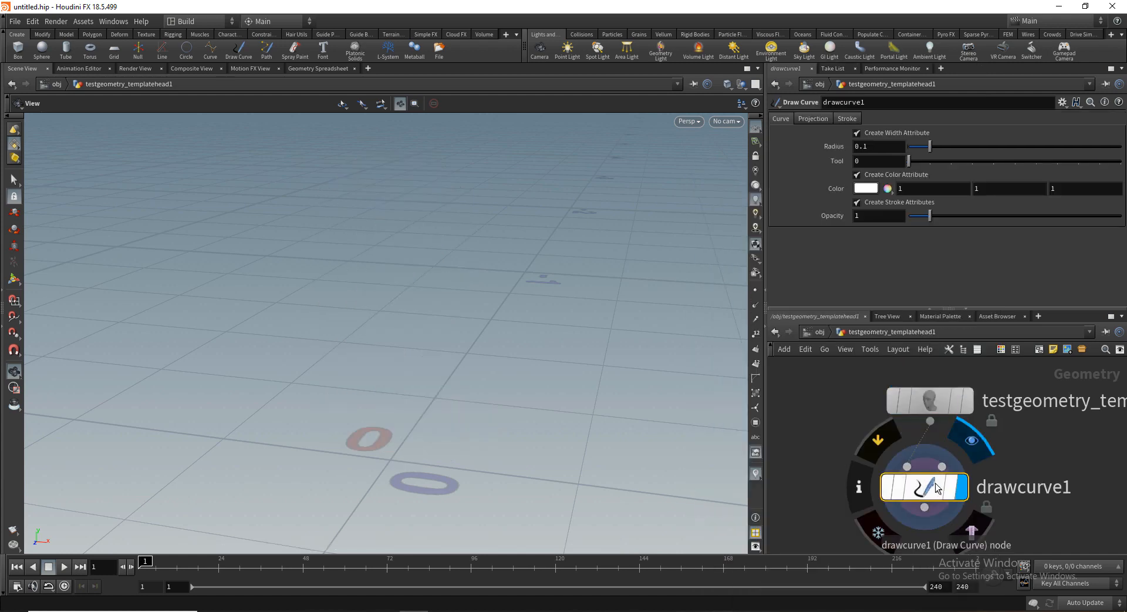
{"action": "left_click_drag", "start_coordinate": [933, 483], "coordinate": [935, 489]}
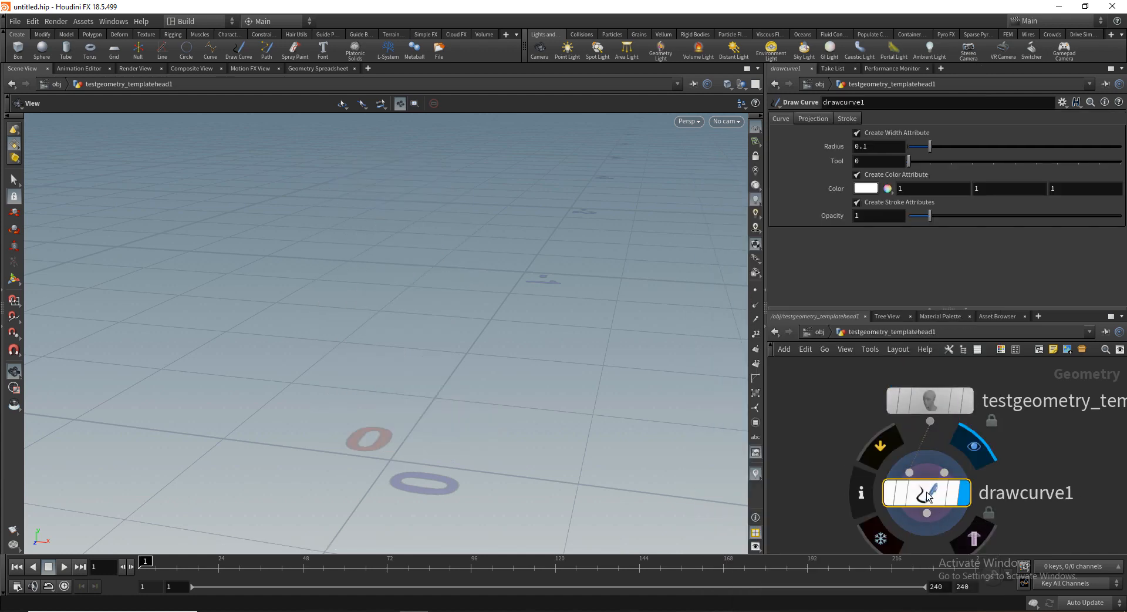
Step: Set the Draw Curve node's Projection to Geometry
{"action": "left_click", "coordinate": [812, 119]}
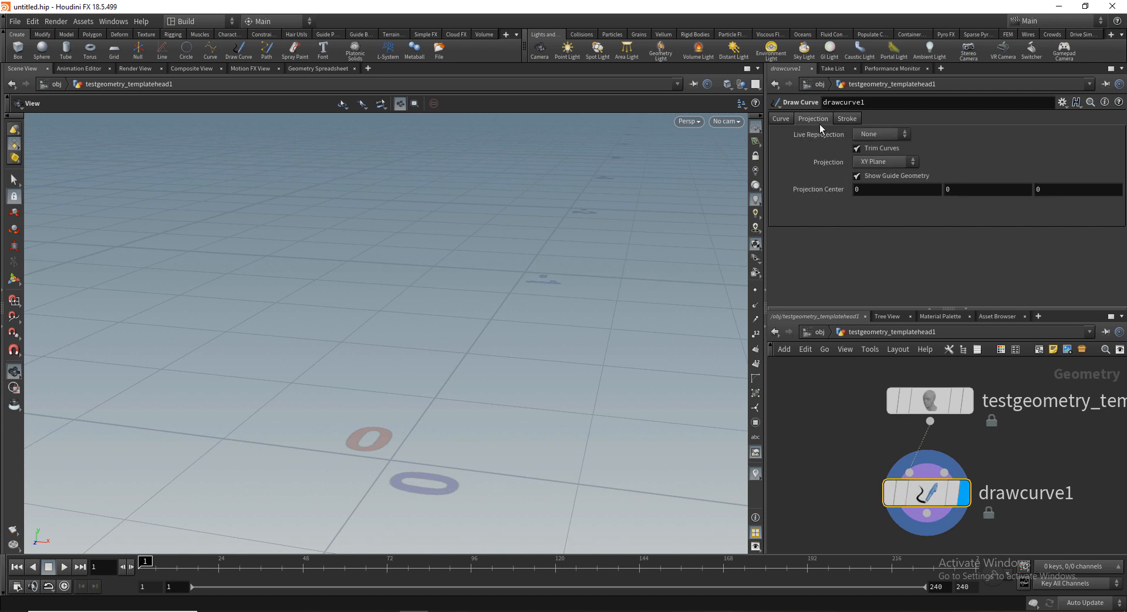
{"action": "left_click", "coordinate": [910, 163]}
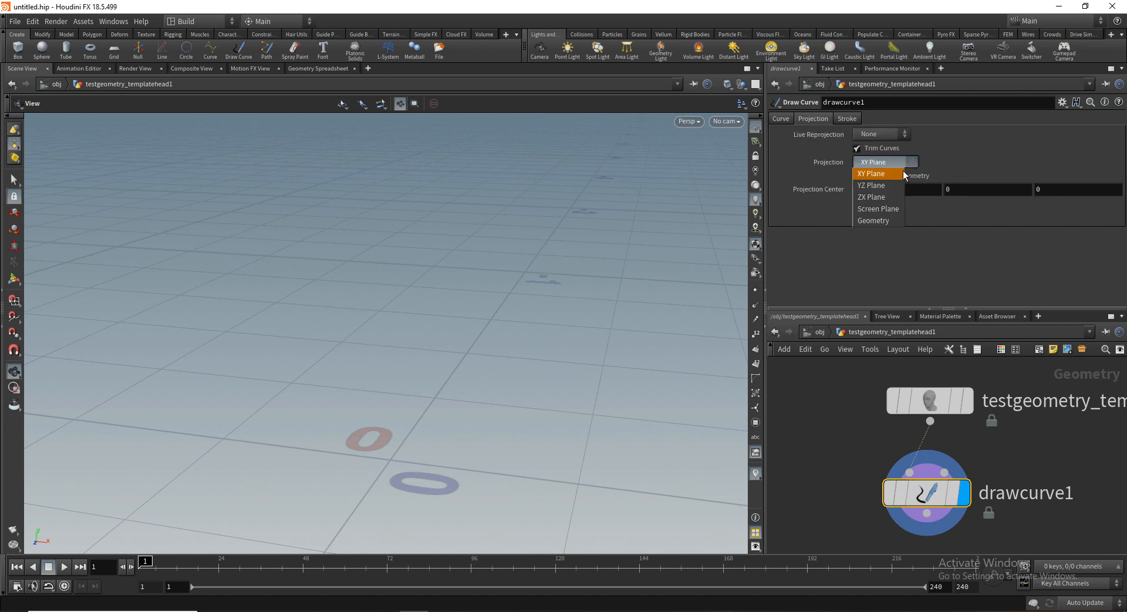
{"action": "left_click", "coordinate": [885, 223]}
Step: Start the Draw Curve stroke tool on the face and reduce the brush radius to about 0.0023
{"action": "right_click_drag", "start_coordinate": [378, 301], "coordinate": [543, 310]}
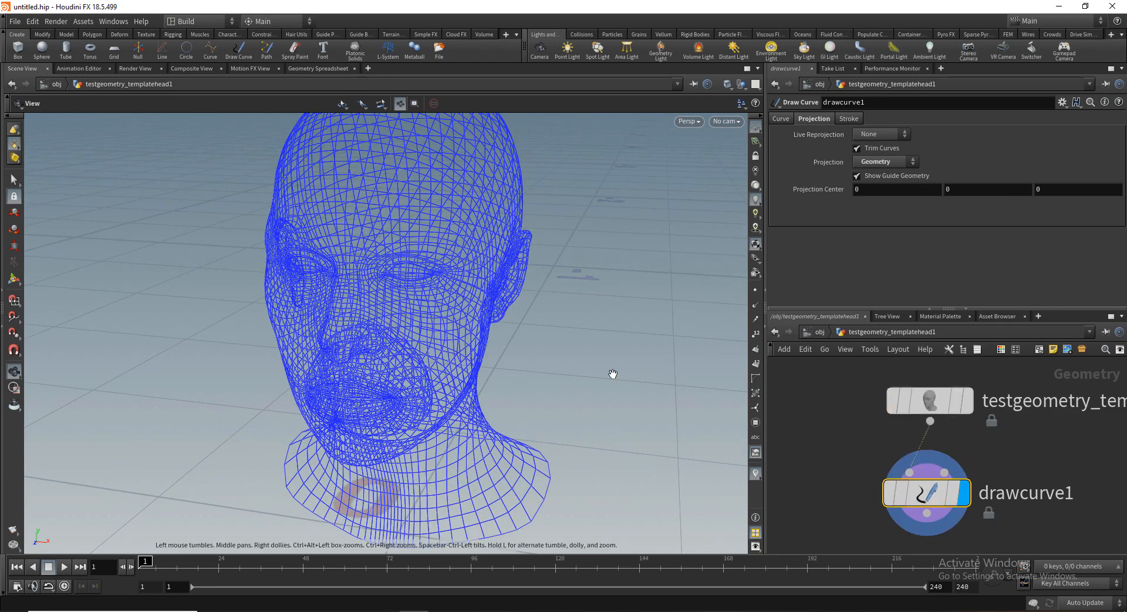
{"action": "right_click_drag", "start_coordinate": [380, 280], "coordinate": [597, 291]}
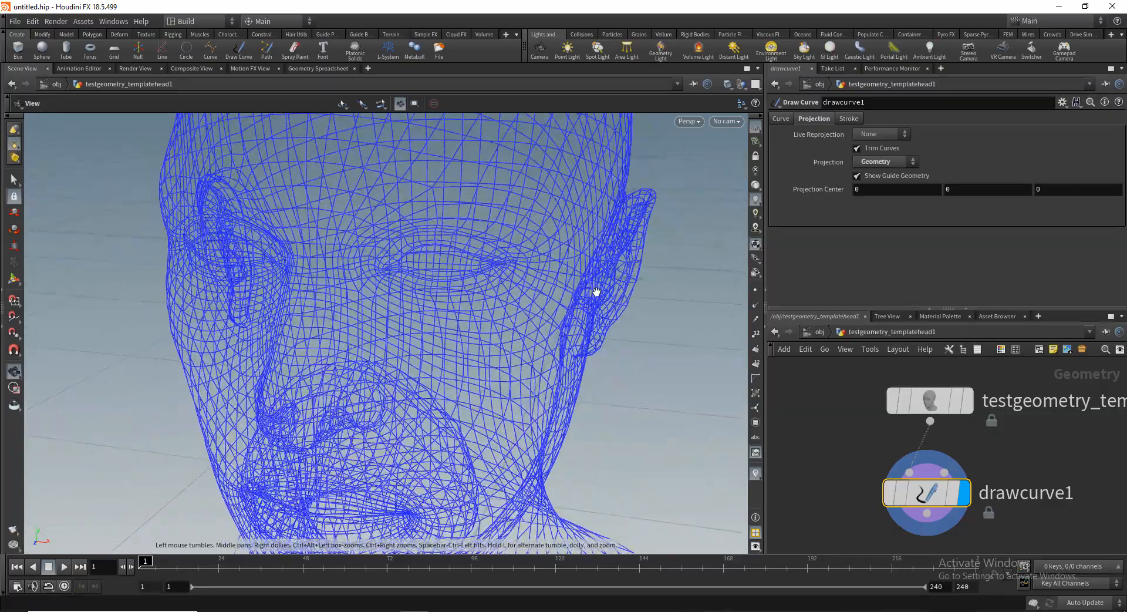
{"action": "middle_click_drag", "start_coordinate": [497, 343], "coordinate": [506, 293]}
{"action": "right_click_drag", "start_coordinate": [506, 293], "coordinate": [424, 324]}
{"action": "left_click_drag", "start_coordinate": [424, 324], "coordinate": [464, 294]}
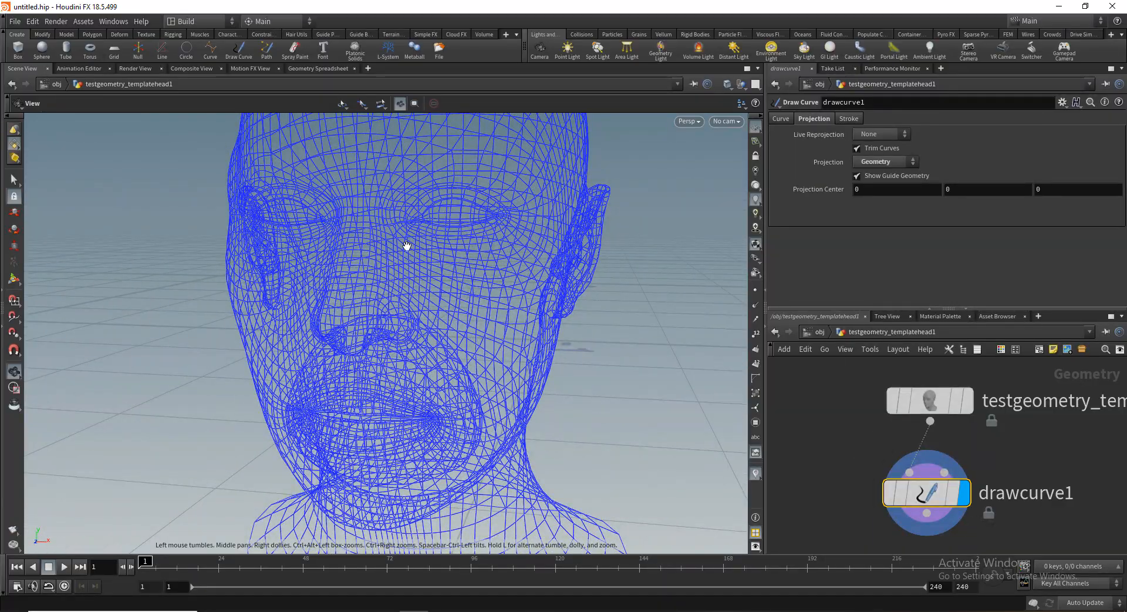
{"action": "key", "text": "Return"}
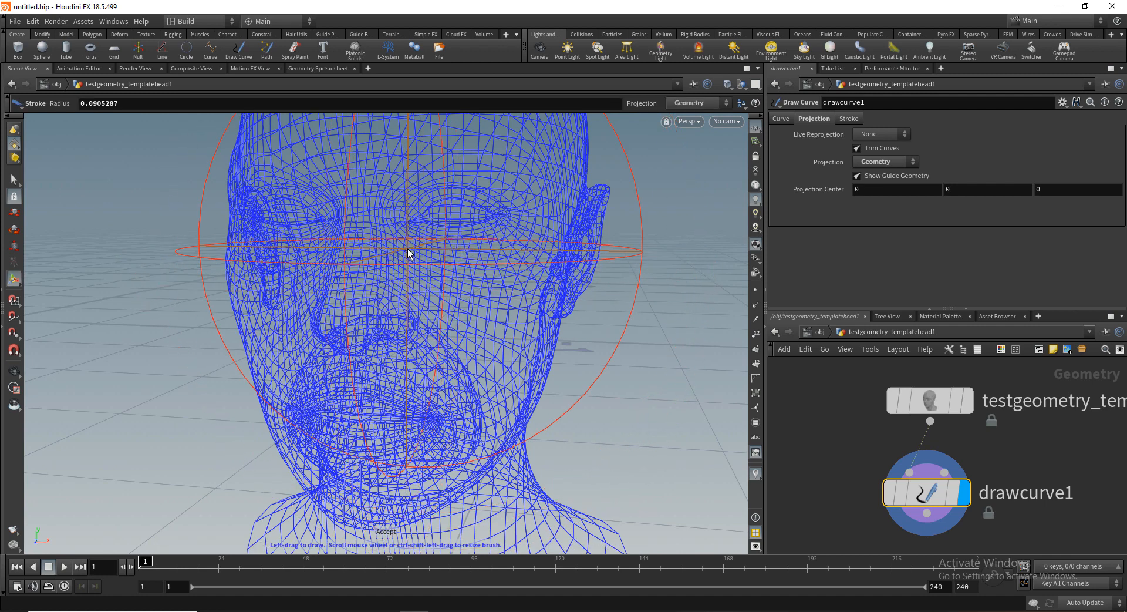
{"action": "scroll", "coordinate": [409, 254], "scroll_direction": "down", "scroll_amount": 5}
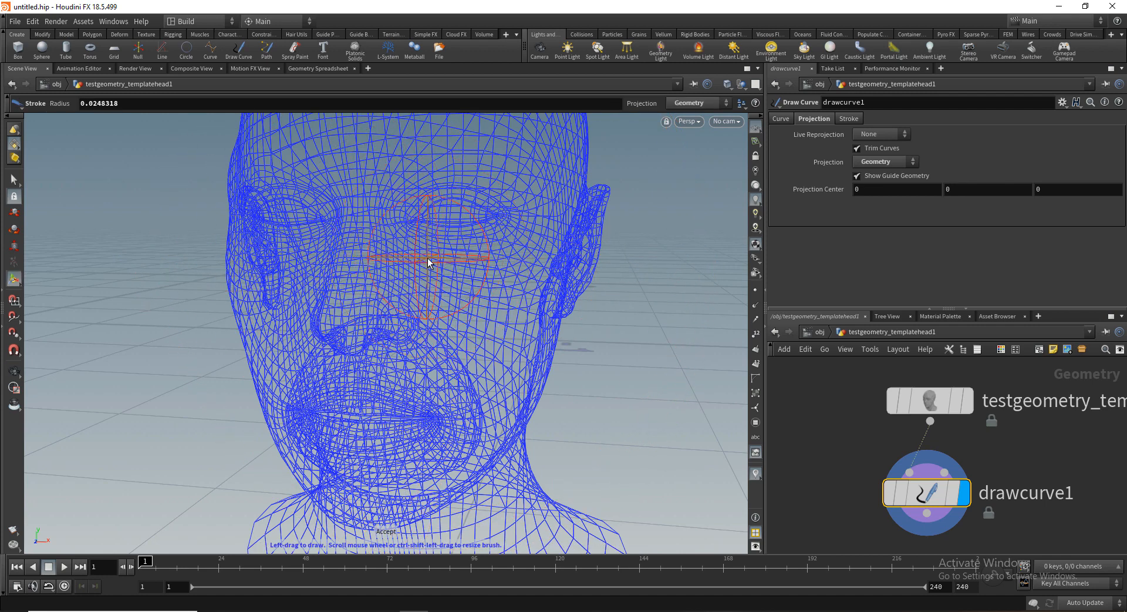
{"action": "scroll", "coordinate": [428, 262], "scroll_direction": "down", "scroll_amount": 2}
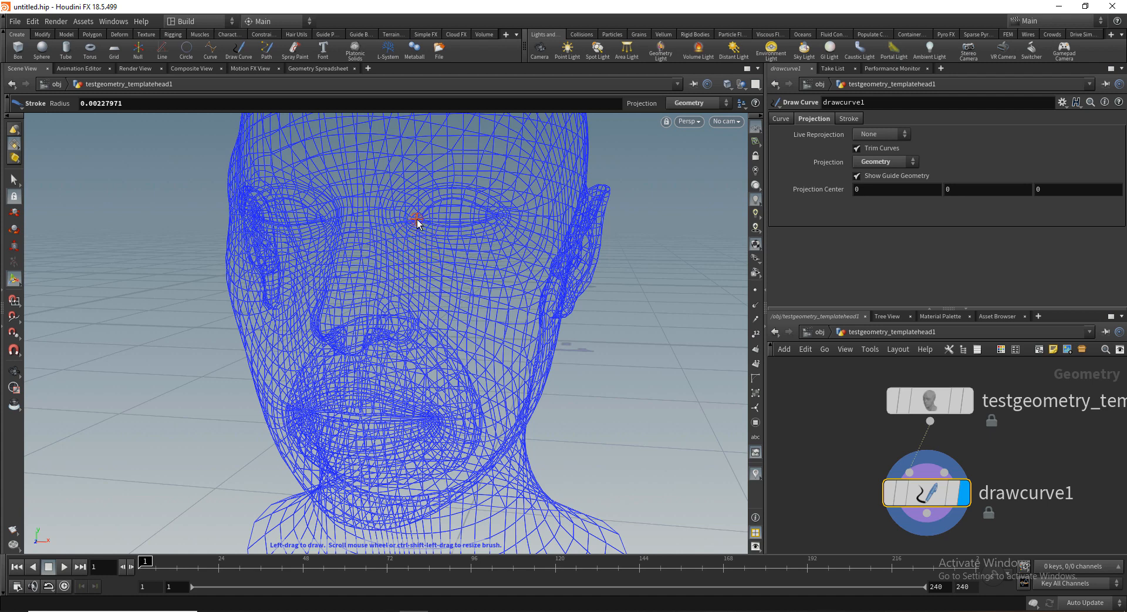
Step: Draw two tear-track curves on the head, one from each eye's inner corner down the cheek
{"action": "key", "text": "space"}
{"action": "mouse_move", "coordinate": [417, 221]}
{"action": "left_mouse_down"}
{"action": "mouse_move", "coordinate": [398, 231]}
{"action": "mouse_move", "coordinate": [410, 239]}
{"action": "mouse_move", "coordinate": [415, 222]}
{"action": "left_mouse_up"}
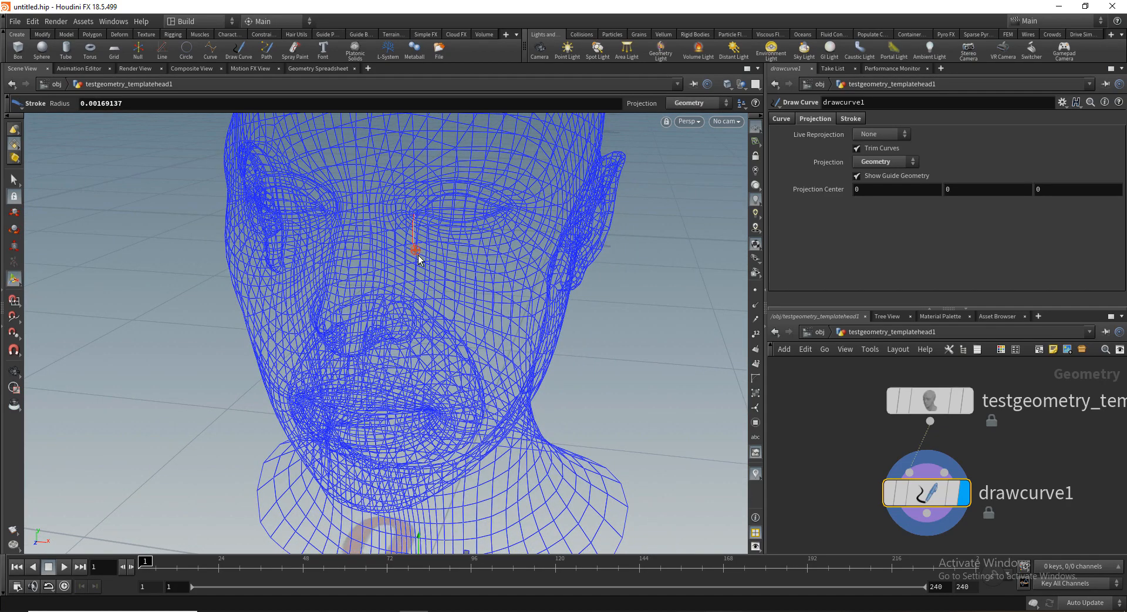
{"action": "left_click_drag", "start_coordinate": [419, 258], "coordinate": [462, 391]}
{"action": "mouse_move", "coordinate": [445, 294]}
{"action": "left_mouse_down", "text": "alt"}
{"action": "mouse_move", "coordinate": [455, 254]}
{"action": "mouse_move", "coordinate": [442, 247]}
{"action": "mouse_move", "coordinate": [378, 254]}
{"action": "mouse_move", "coordinate": [455, 259]}
{"action": "mouse_move", "coordinate": [460, 355]}
{"action": "mouse_move", "coordinate": [466, 327]}
{"action": "mouse_move", "coordinate": [411, 323]}
{"action": "mouse_move", "coordinate": [312, 226]}
{"action": "left_mouse_up", "text": "alt"}
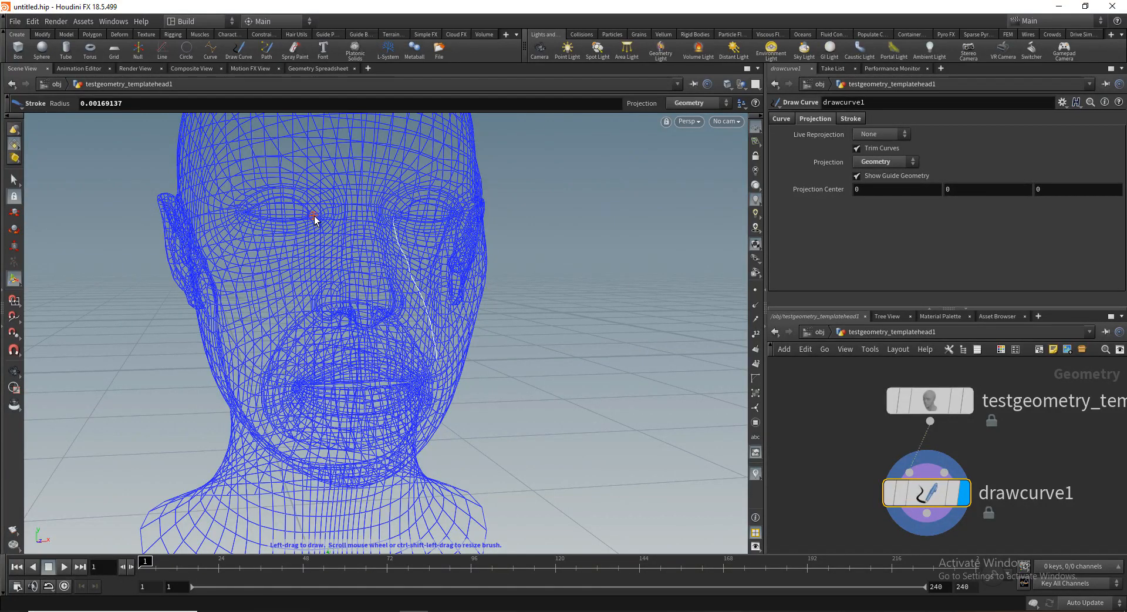
{"action": "left_click_drag", "start_coordinate": [319, 238], "coordinate": [298, 323]}
Step: Delete the first-drawn tear curve, primitive 0, with a Blast node so only the second curve is kept
{"action": "left_click_drag", "start_coordinate": [435, 214], "coordinate": [433, 213], "text": "alt"}
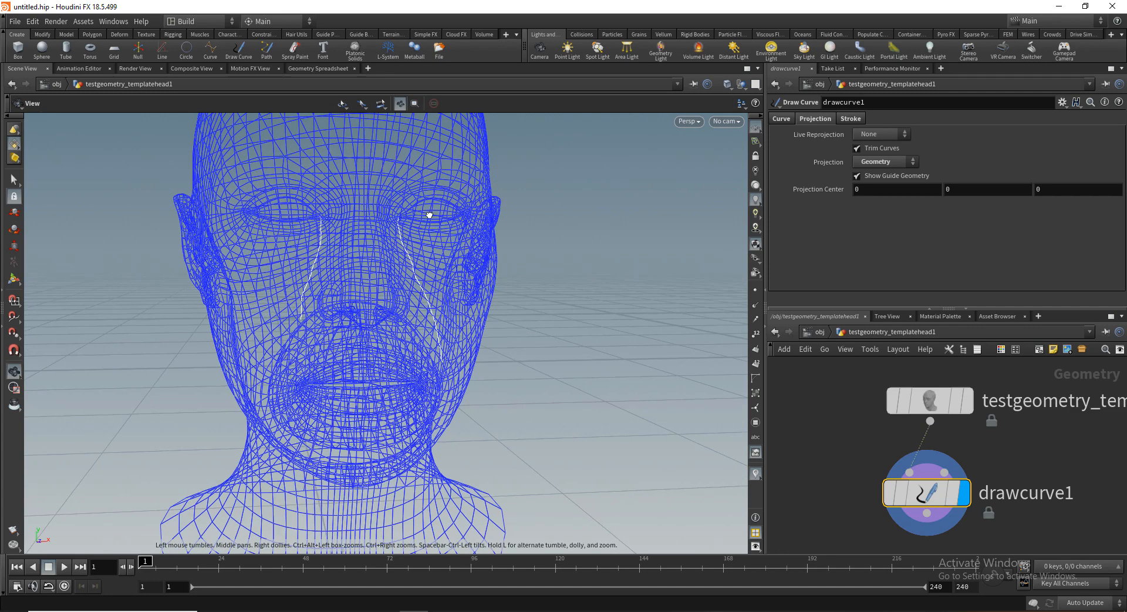
{"action": "left_click_drag", "start_coordinate": [341, 304], "coordinate": [661, 379], "text": "alt"}
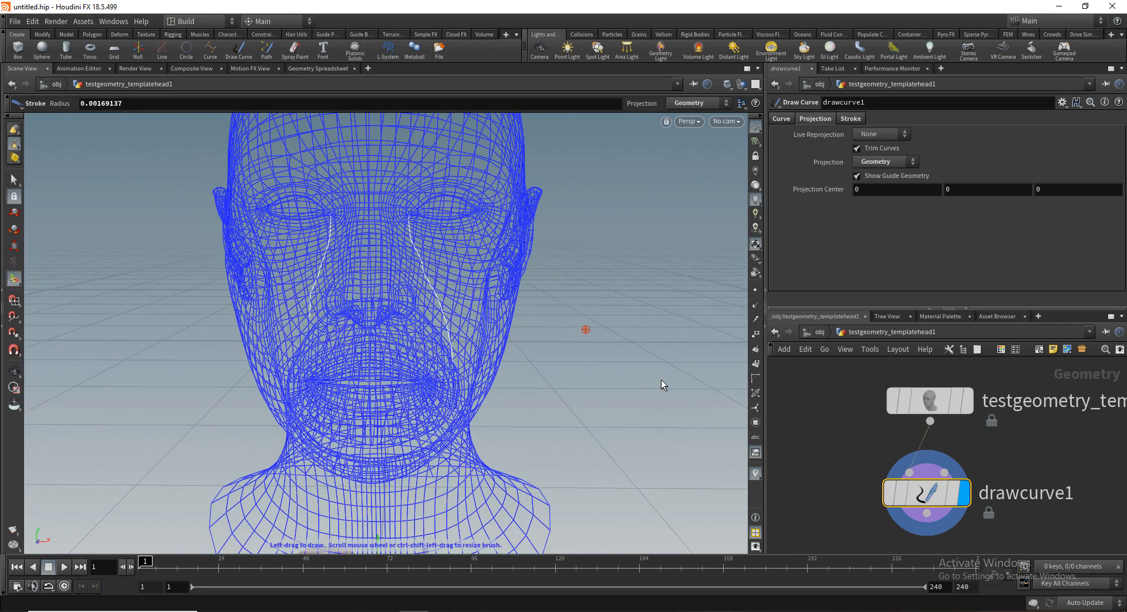
{"action": "left_click", "coordinate": [14, 181]}
{"action": "scroll", "coordinate": [433, 284], "scroll_direction": "up", "scroll_amount": 1}
{"action": "left_click", "coordinate": [316, 281]}
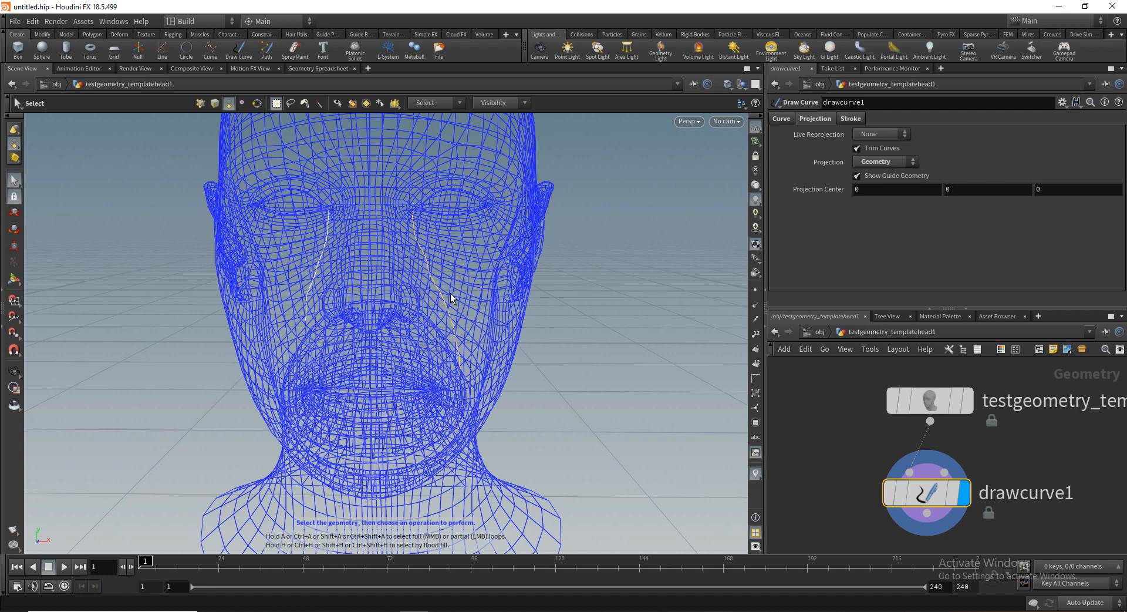
{"action": "key", "text": "Delete"}
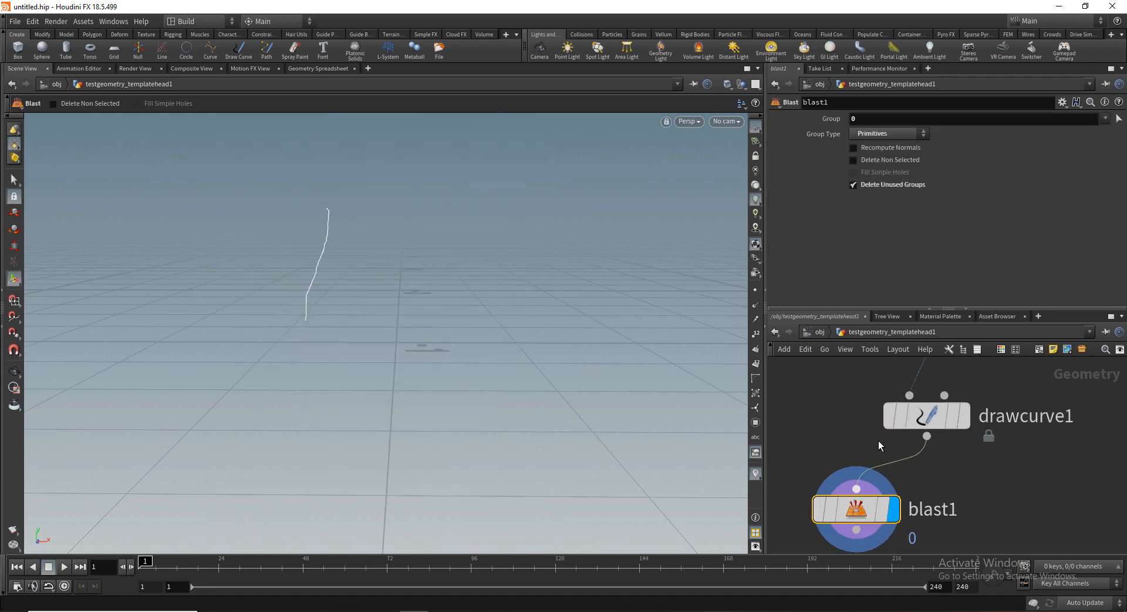
Step: Duplicate the Blast node beside the original and enable Delete Non Selected on the copy to isolate the other curve
{"action": "left_click_drag", "start_coordinate": [857, 509], "coordinate": [991, 515], "text": "alt"}
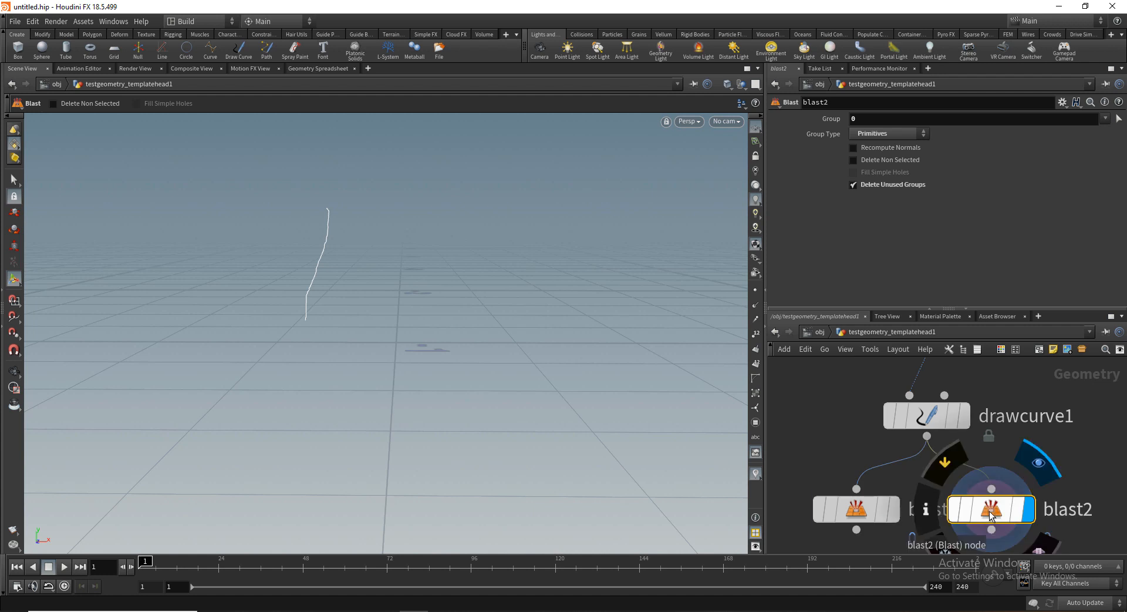
{"action": "left_click", "coordinate": [899, 162]}
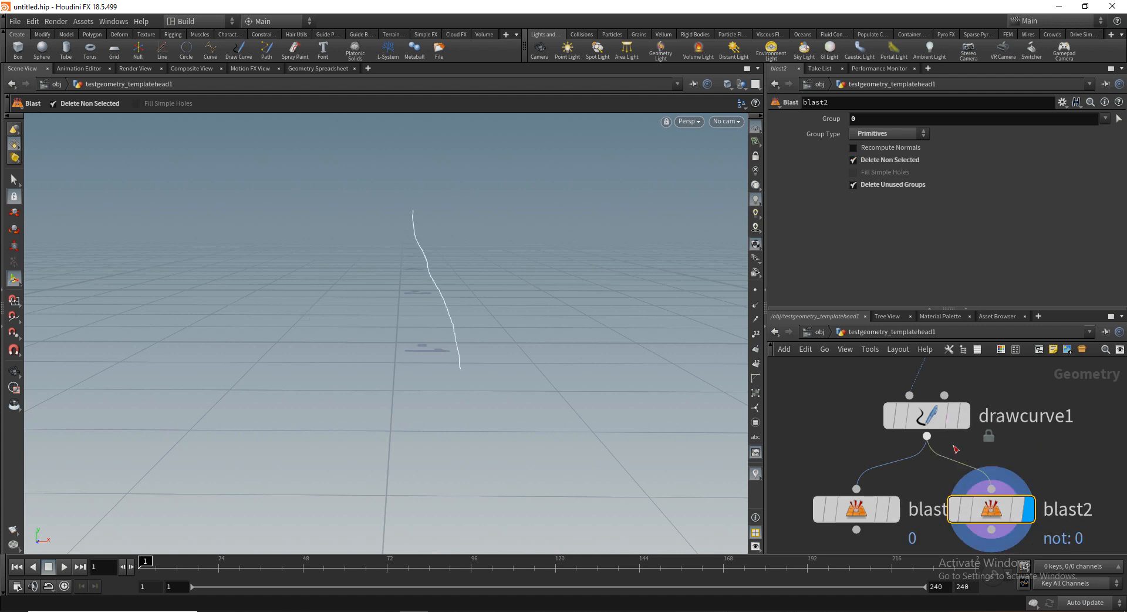
{"action": "left_click_drag", "start_coordinate": [1000, 511], "coordinate": [1026, 512]}
{"action": "scroll", "coordinate": [937, 501], "scroll_direction": "down", "scroll_amount": 3}
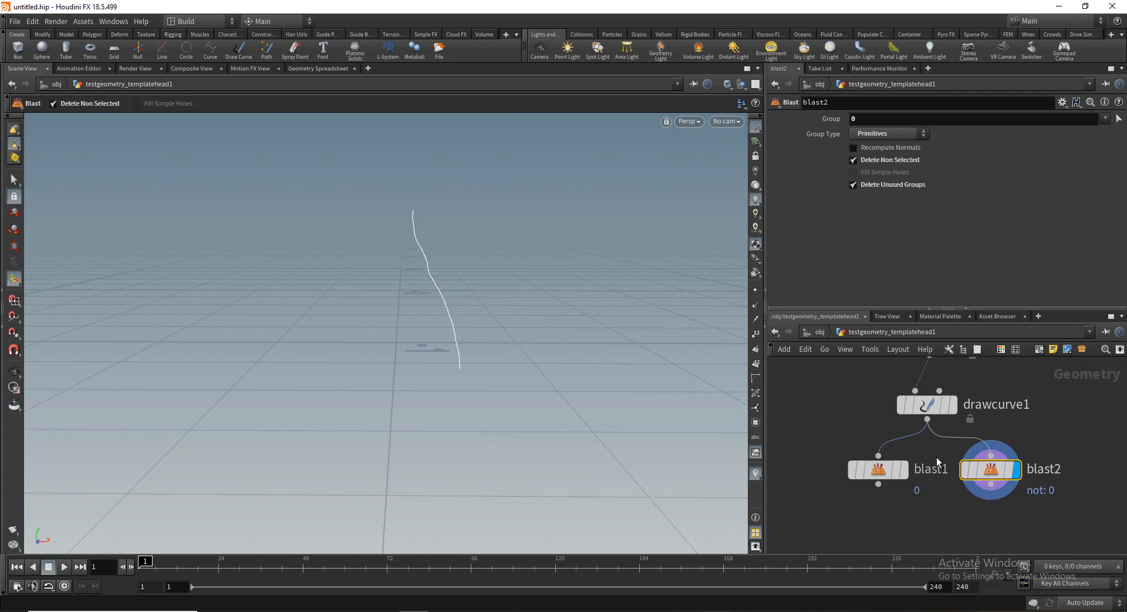
Step: Display each Blast node in turn to check which tear curve it isolates
{"action": "left_click", "coordinate": [881, 458]}
{"action": "left_click", "coordinate": [906, 458]}
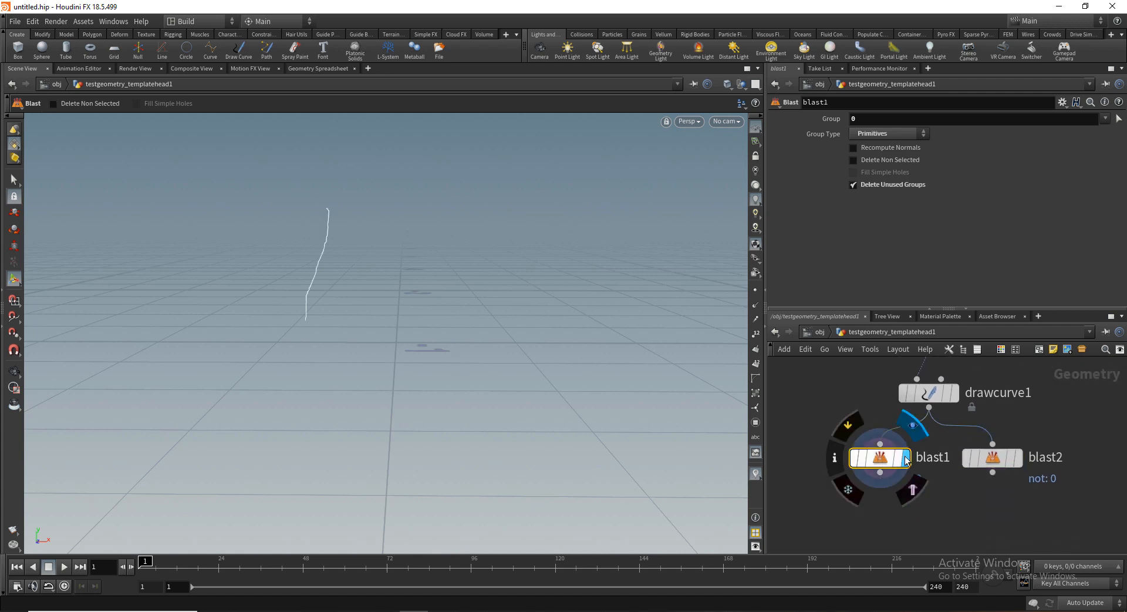
{"action": "left_click", "coordinate": [1019, 459]}
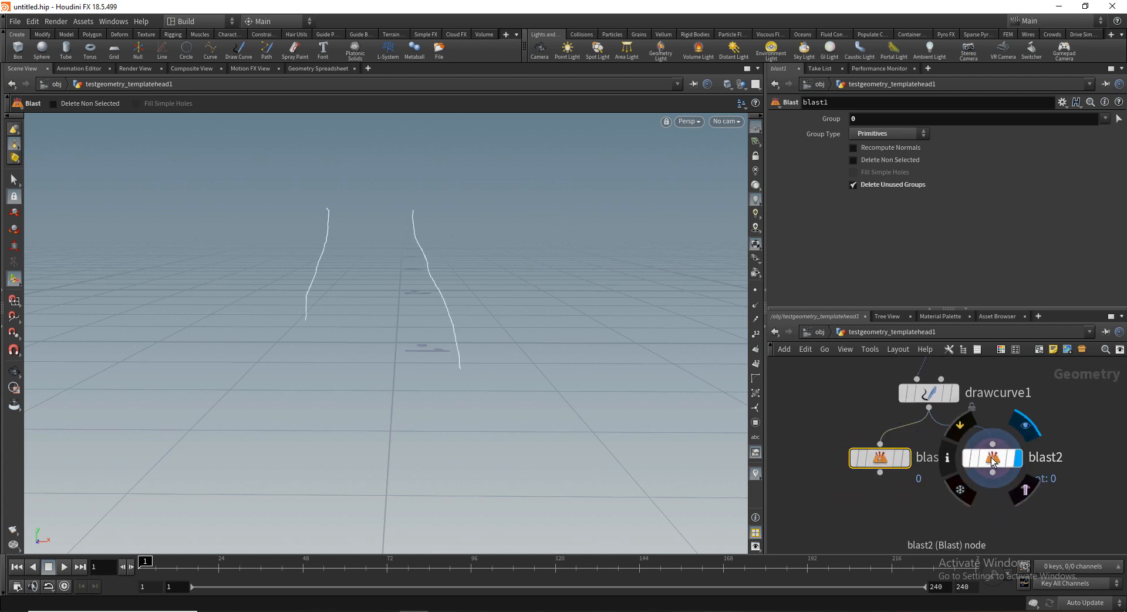
{"action": "left_click", "coordinate": [992, 461]}
Step: Hide the reference grid in the viewport around the second Blast node's curve
{"action": "middle_click_drag", "start_coordinate": [920, 488], "coordinate": [966, 431]}
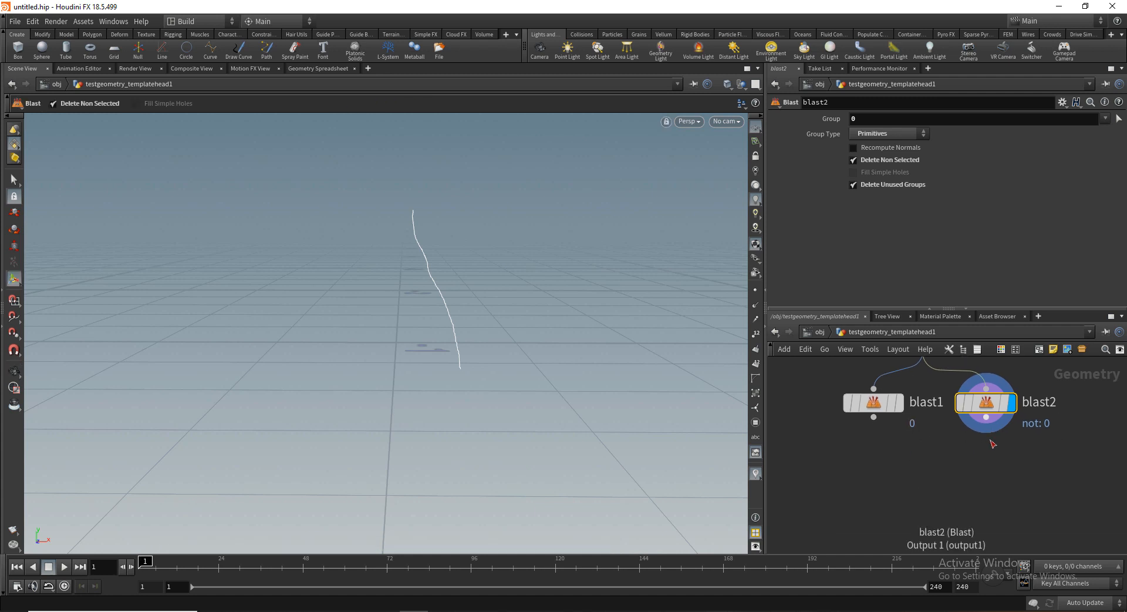
{"action": "right_click_drag", "start_coordinate": [486, 261], "coordinate": [508, 277], "text": "alt"}
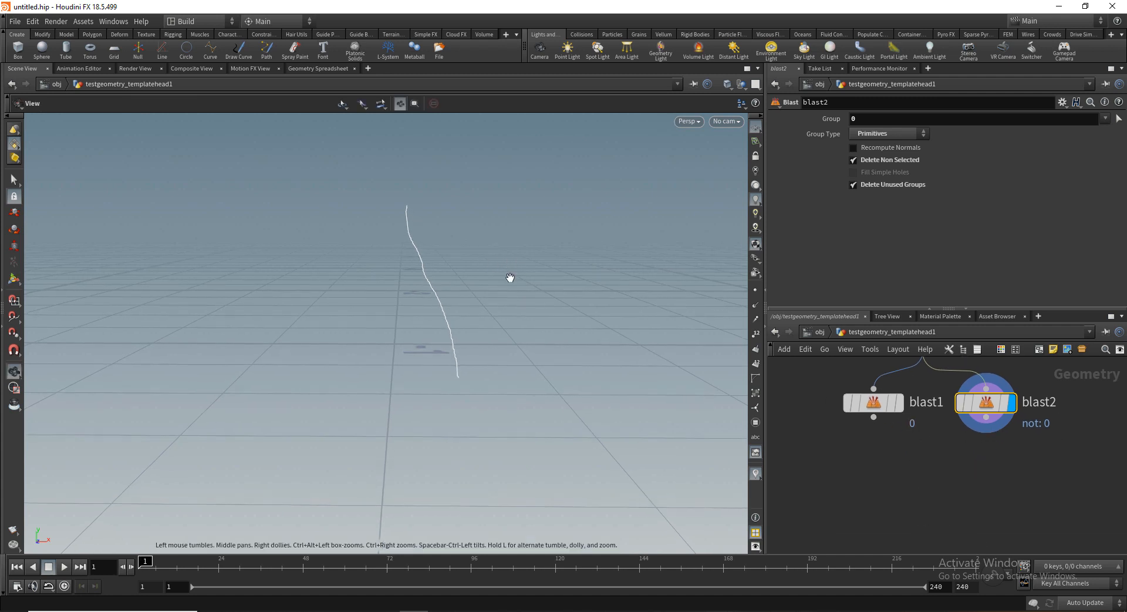
{"action": "left_click_drag", "start_coordinate": [509, 277], "coordinate": [486, 282], "text": "alt"}
{"action": "left_click", "coordinate": [756, 127]}
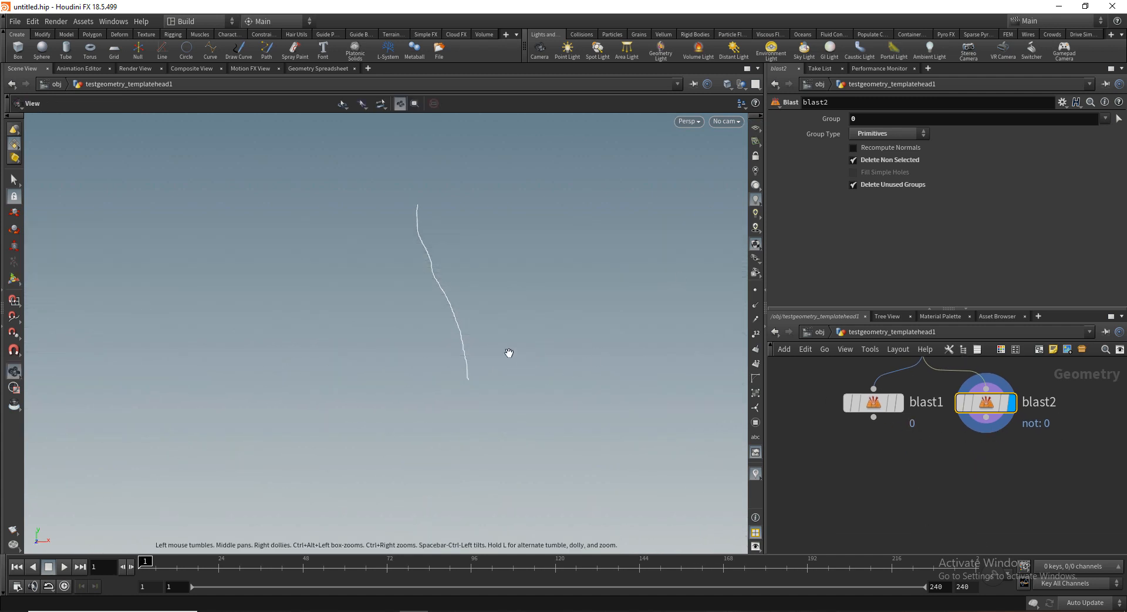
{"action": "scroll", "coordinate": [1012, 445], "scroll_direction": "down", "scroll_amount": 2}
{"action": "middle_click_drag", "start_coordinate": [1012, 445], "coordinate": [988, 438]}
{"action": "left_click", "coordinate": [970, 419]}
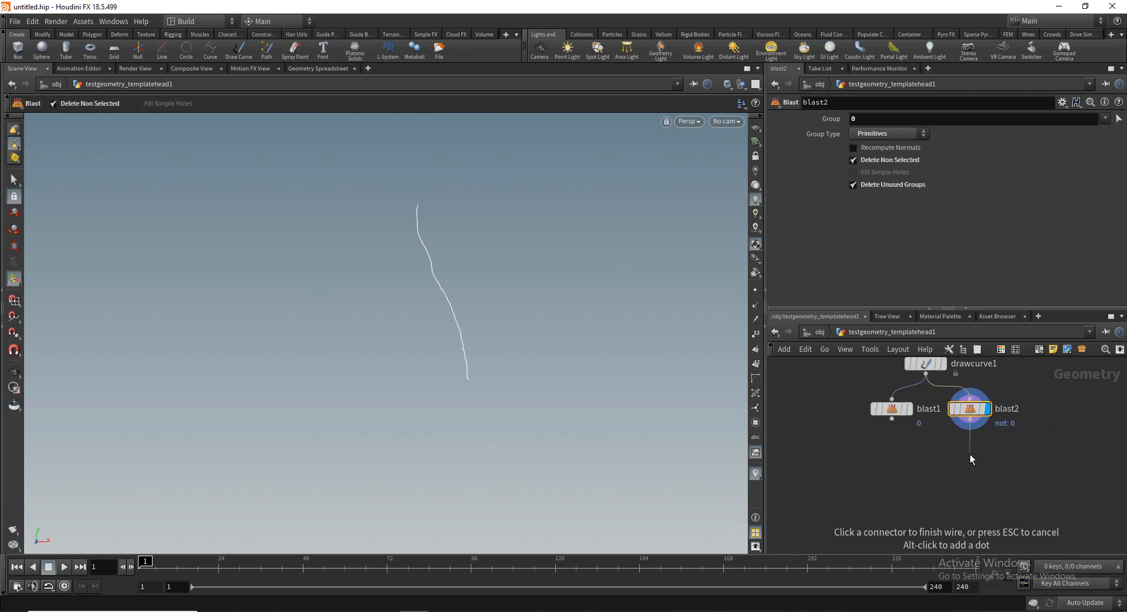
{"action": "key", "text": "Escape"}
{"action": "key", "text": "ctrl+z"}
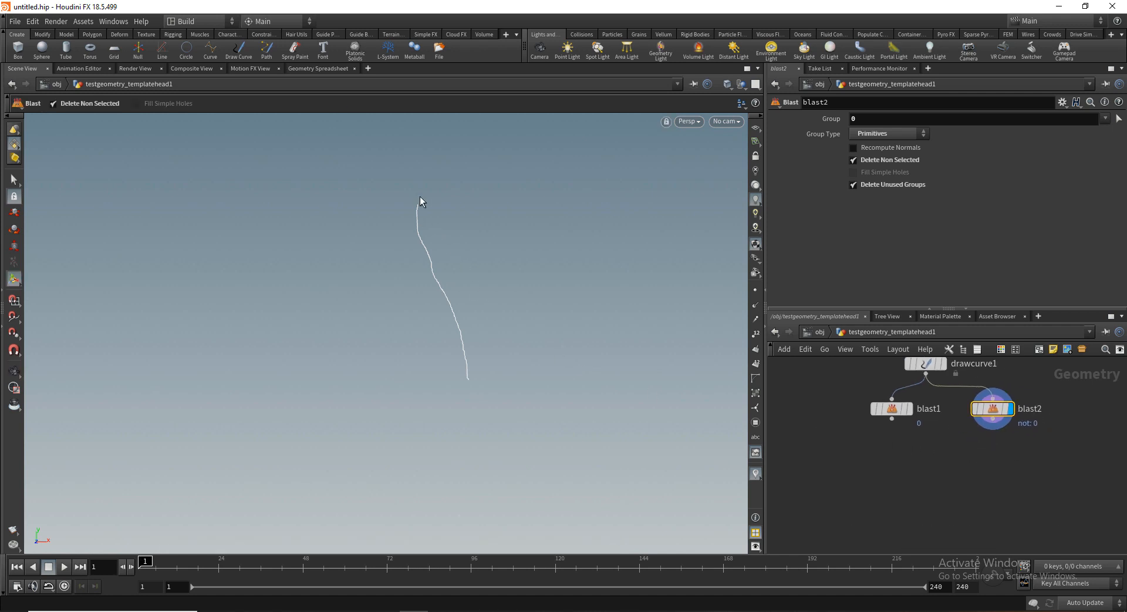
Step: Add a Carve node beneath the second Blast node, wire it to that Blast's output and display it
{"action": "left_click", "coordinate": [992, 419]}
{"action": "left_click", "coordinate": [981, 466]}
{"action": "type", "text": "c"}
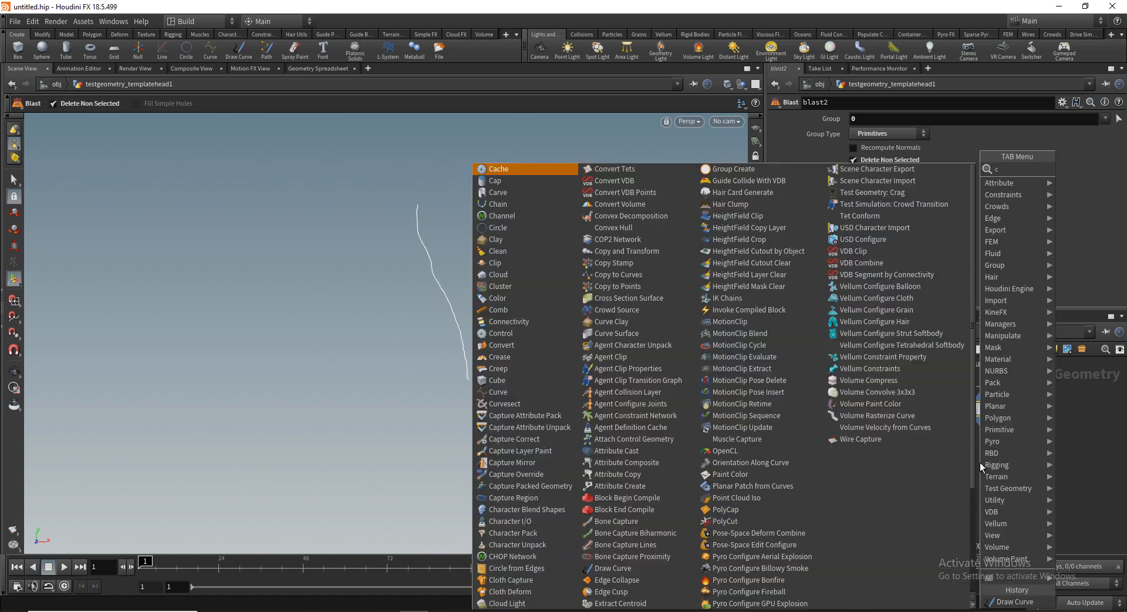
{"action": "type", "text": "ur"}
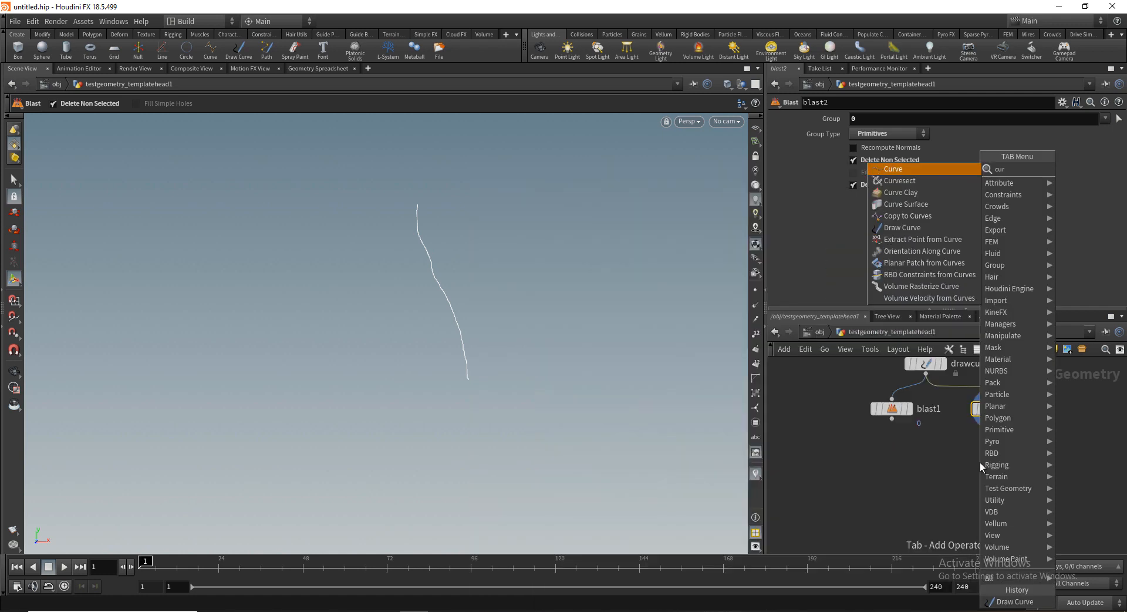
{"action": "key", "text": "BackSpace"}
{"action": "key", "text": "BackSpace"}
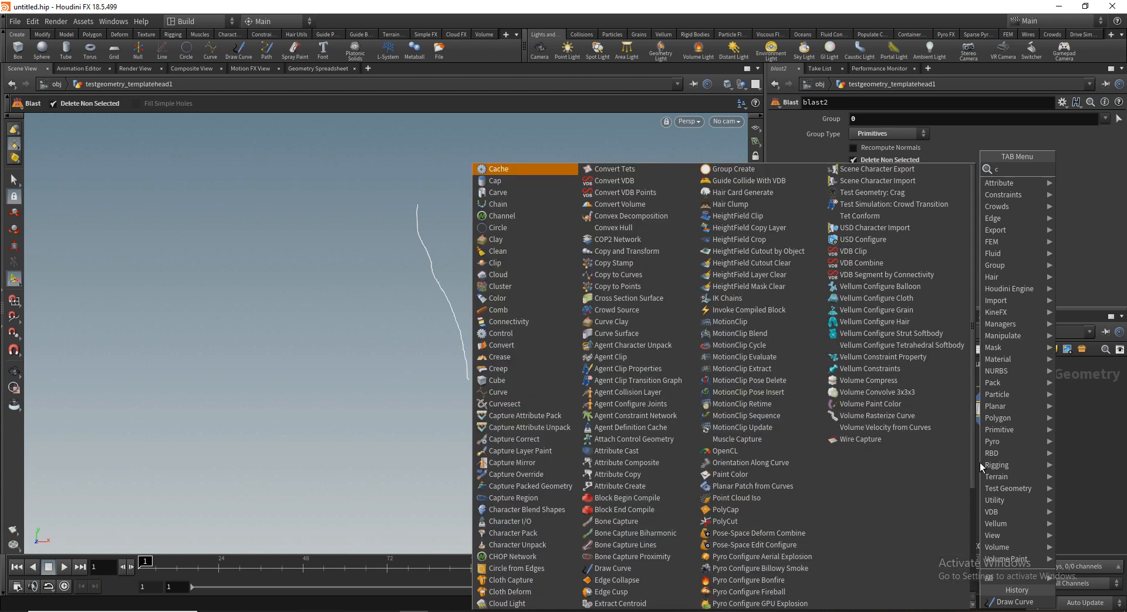
{"action": "type", "text": "ar"}
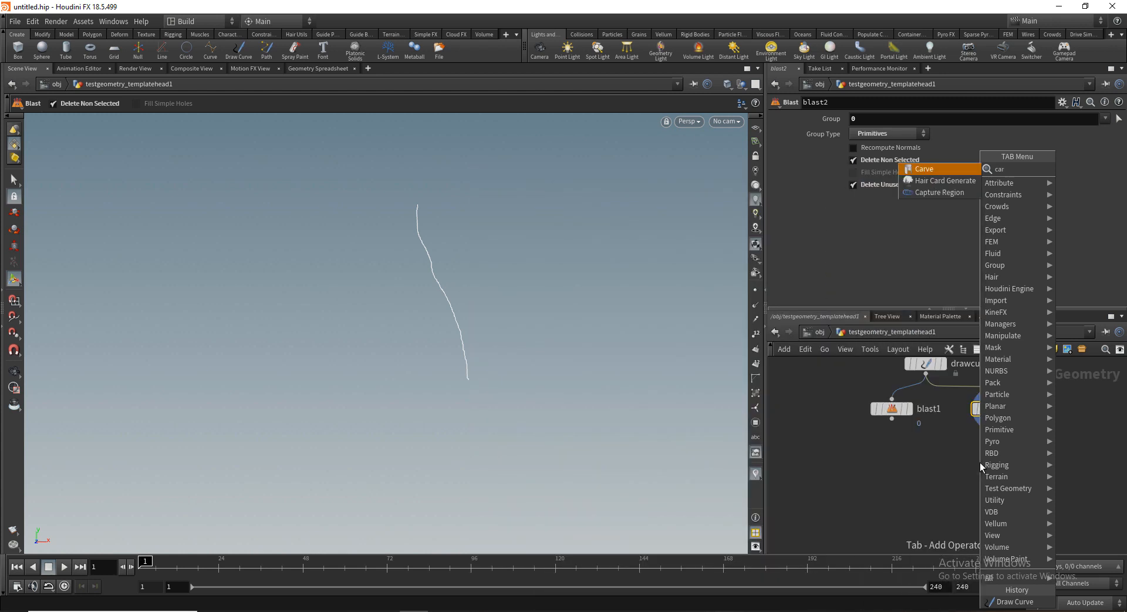
{"action": "key", "text": "Return"}
{"action": "left_click_drag", "start_coordinate": [980, 462], "coordinate": [993, 453]}
{"action": "left_click", "coordinate": [1009, 453]}
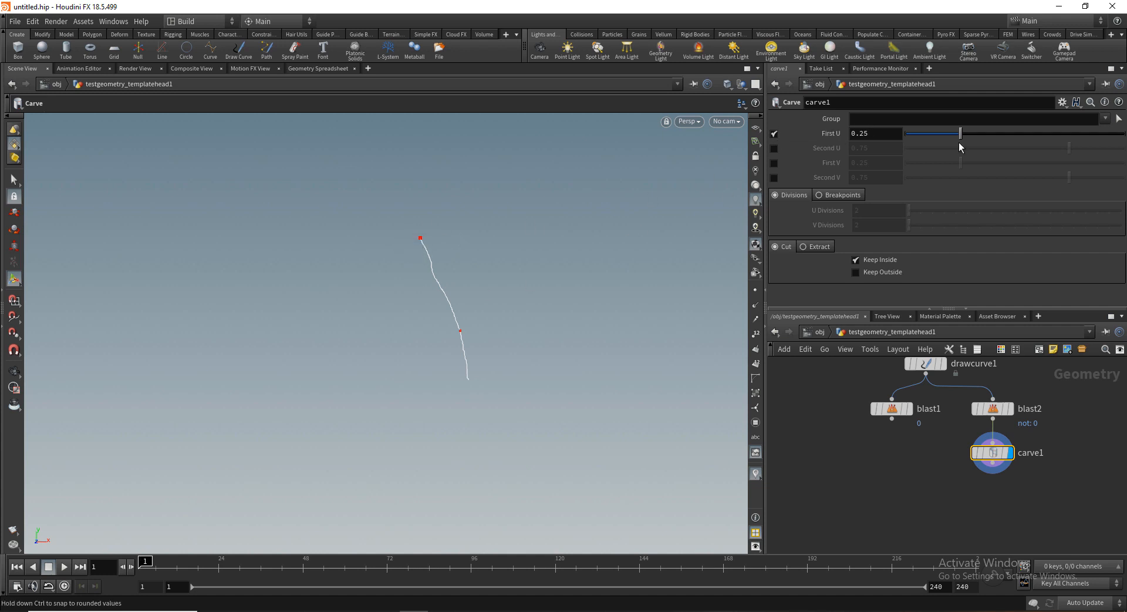
Step: Enable Second U on the Carve node and bring both First U and Second U down to 0
{"action": "left_click_drag", "start_coordinate": [946, 136], "coordinate": [966, 149]}
{"action": "left_click", "coordinate": [774, 148]}
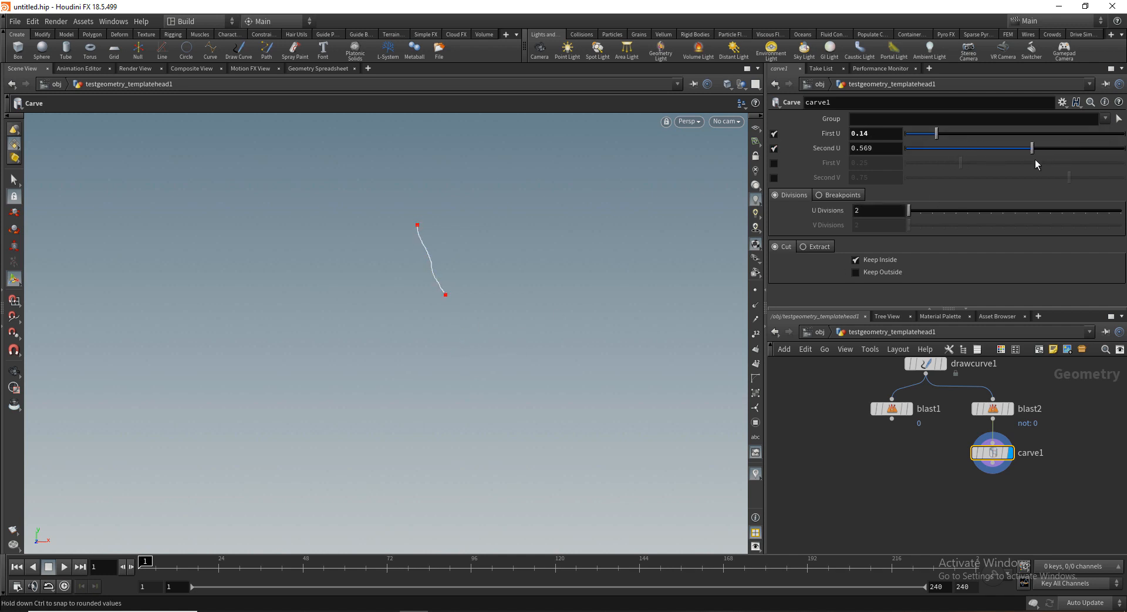
{"action": "left_click_drag", "start_coordinate": [1035, 160], "coordinate": [963, 163]}
{"action": "left_click_drag", "start_coordinate": [1034, 169], "coordinate": [987, 167]}
{"action": "left_click_drag", "start_coordinate": [936, 134], "coordinate": [905, 137]}
{"action": "left_click_drag", "start_coordinate": [972, 148], "coordinate": [903, 156]}
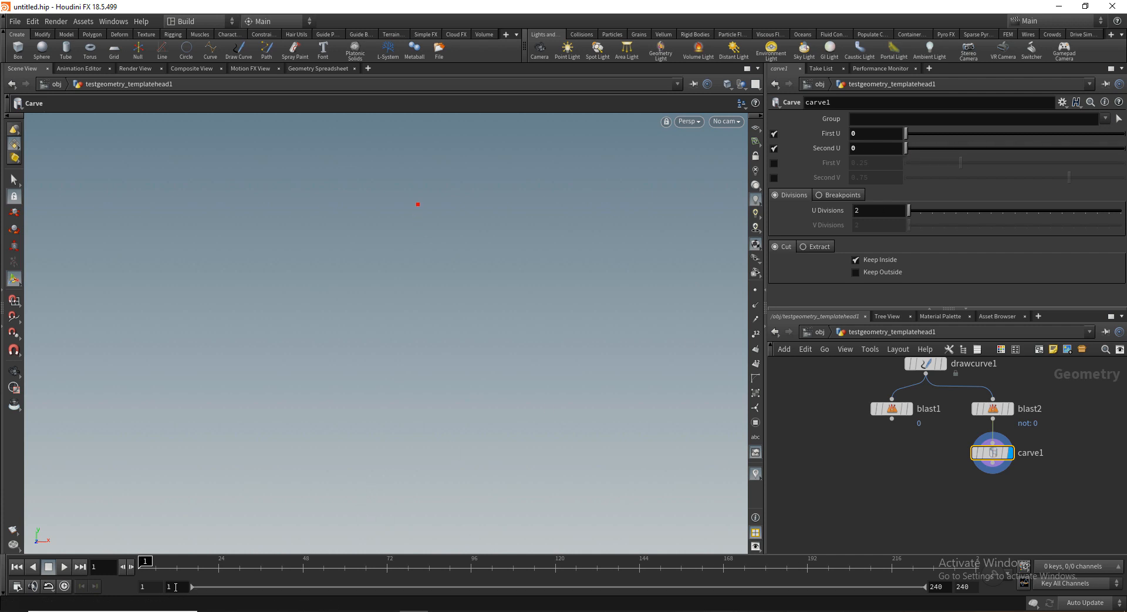
Step: Set the end frame of the global animation range to 100
{"action": "left_click", "coordinate": [16, 586]}
{"action": "double_click", "coordinate": [131, 394]}
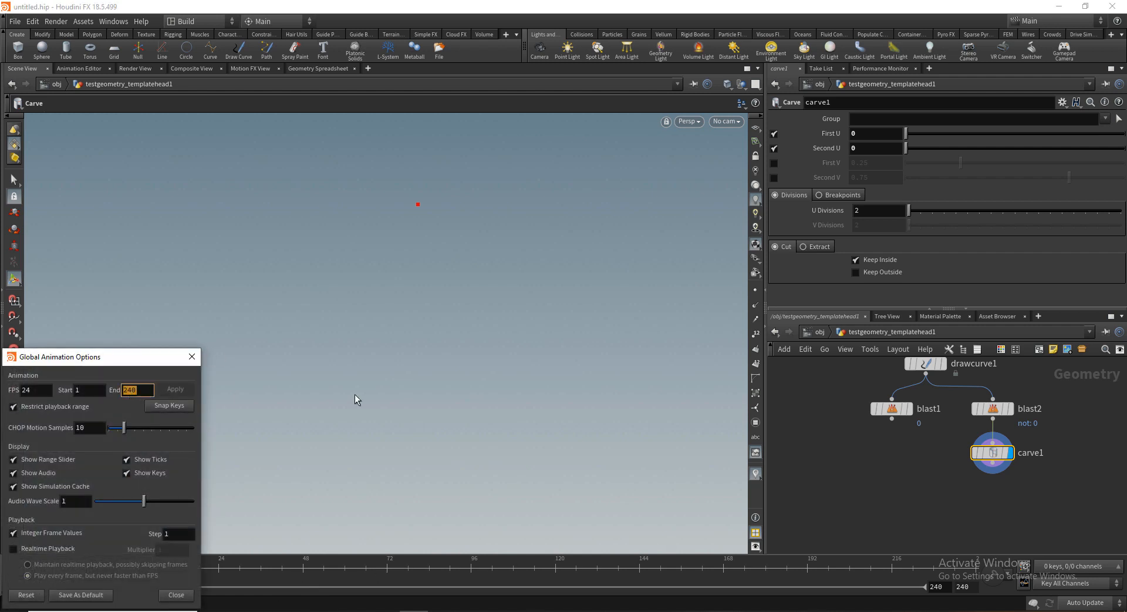
{"action": "type", "text": "100"}
{"action": "key", "text": "Return"}
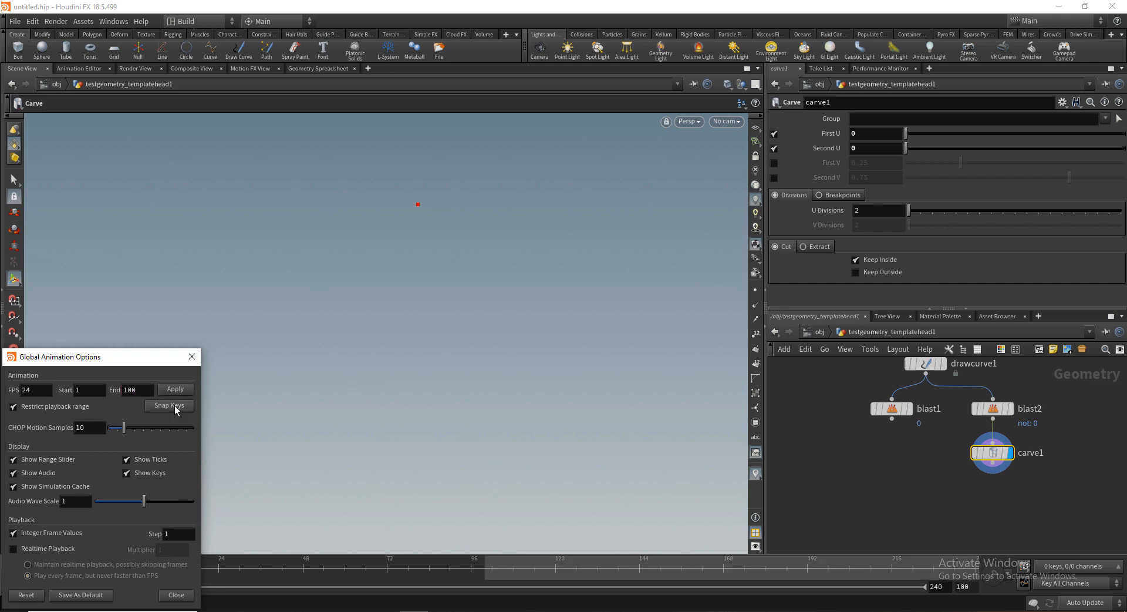
{"action": "left_click", "coordinate": [176, 595]}
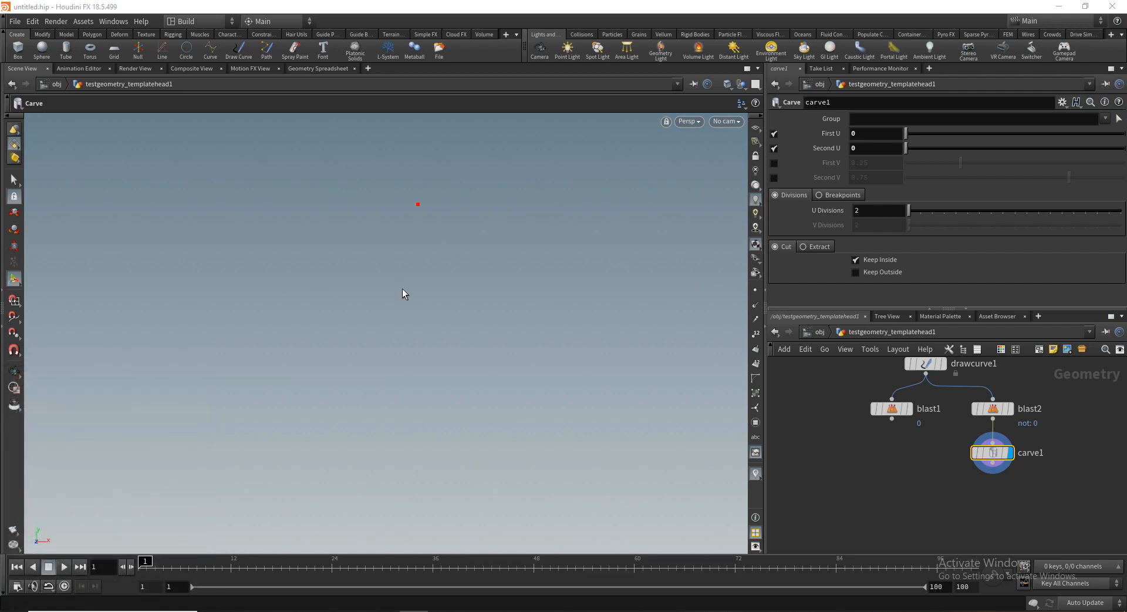
Step: Set keyframes at frame 1 for the Carve node's First U and Second U at value 0
{"action": "left_click", "coordinate": [882, 140]}
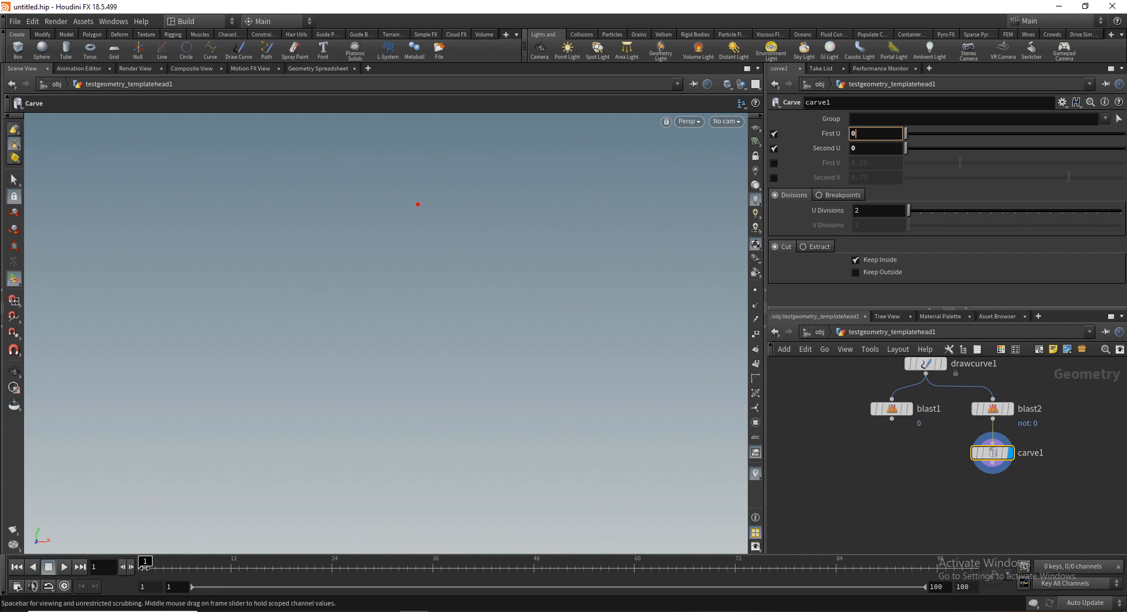
{"action": "left_click_drag", "start_coordinate": [144, 567], "coordinate": [148, 565]}
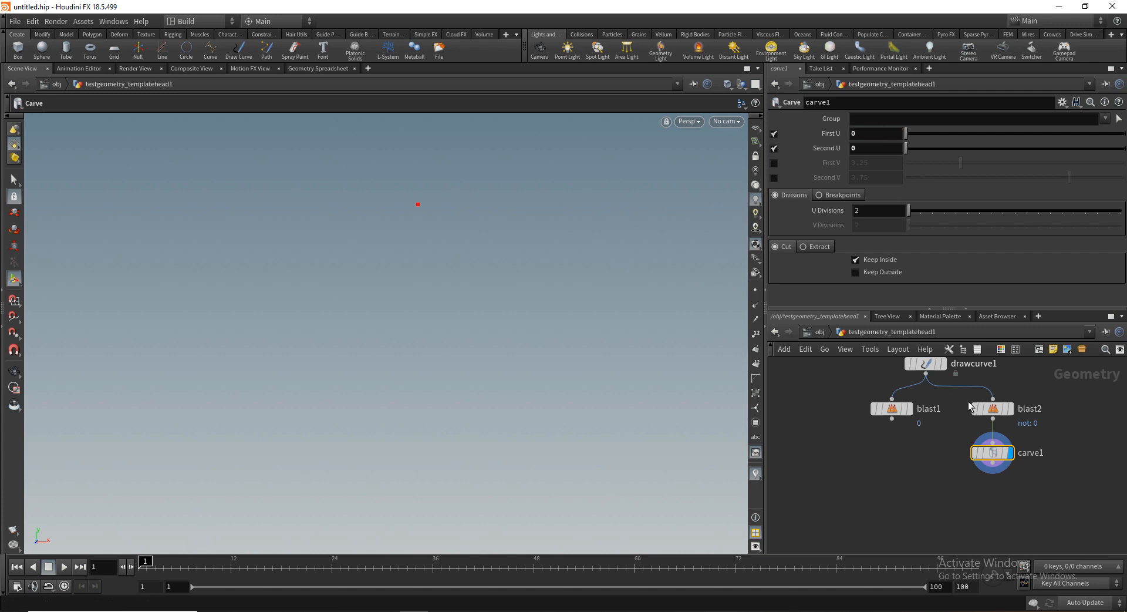
{"action": "left_click", "coordinate": [863, 135], "text": "alt"}
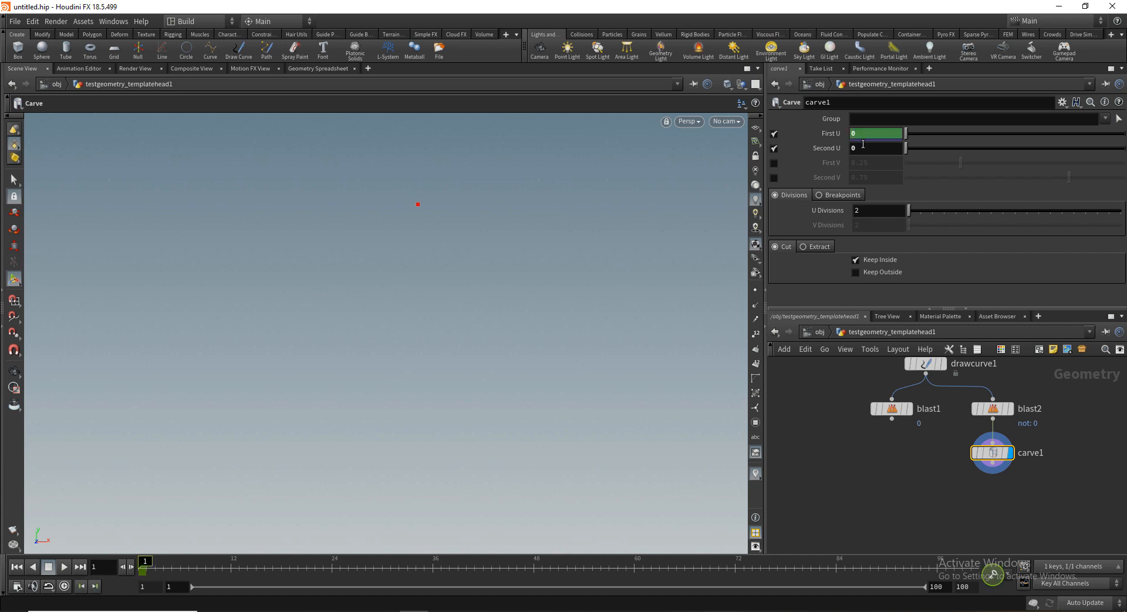
{"action": "left_click", "coordinate": [863, 148], "text": "alt"}
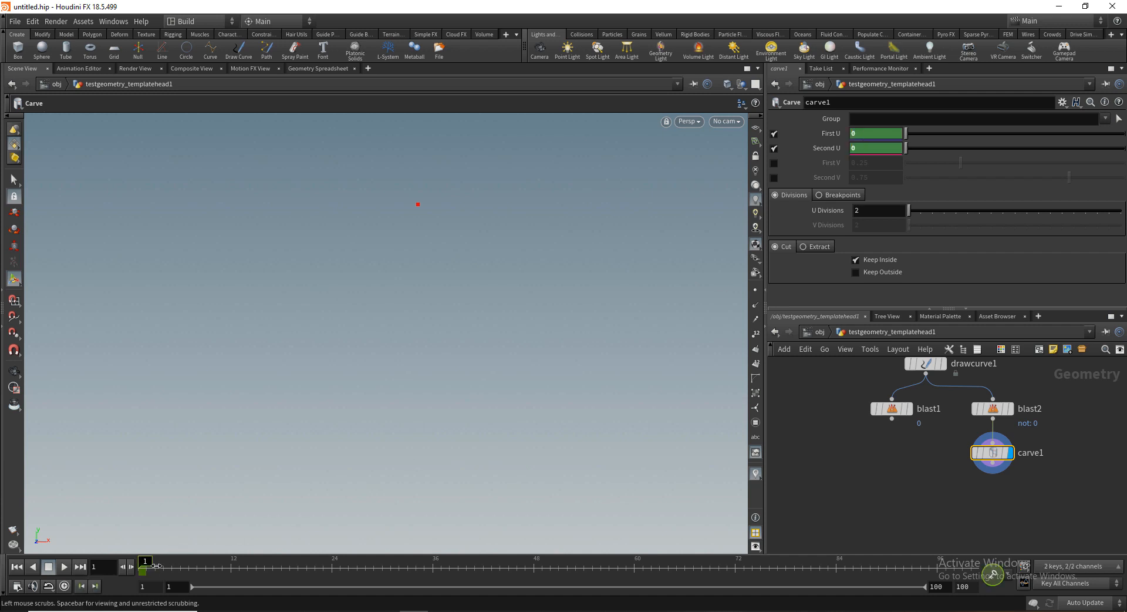
Step: Keyframe the Carve node at frame 100 with Second U at 0.943 and First U at about 0.8
{"action": "left_click_drag", "start_coordinate": [156, 565], "coordinate": [971, 565]}
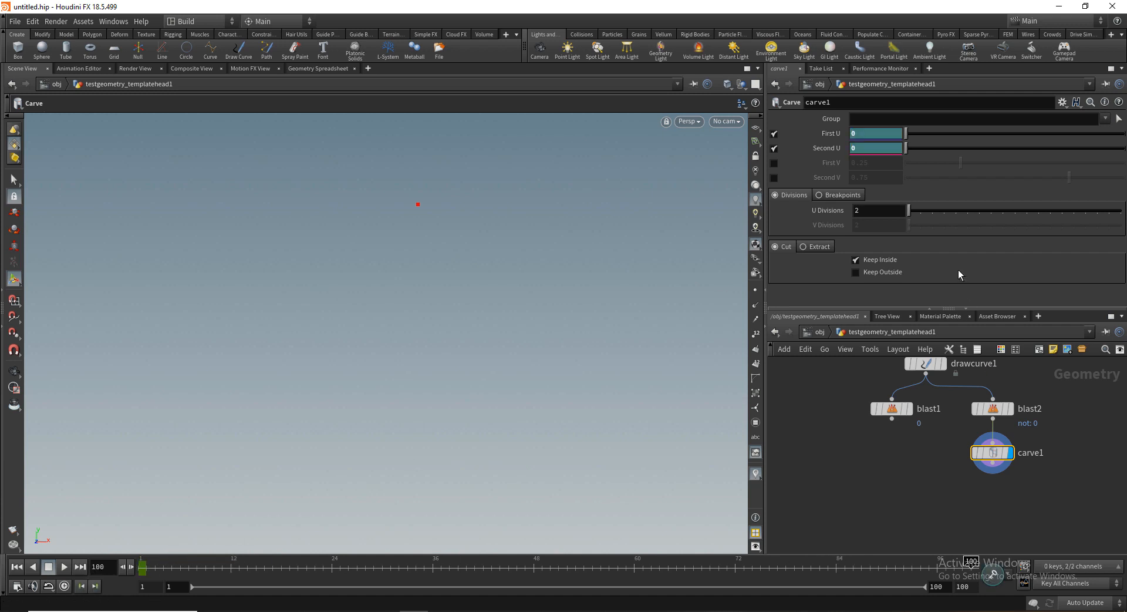
{"action": "left_click_drag", "start_coordinate": [907, 148], "coordinate": [1111, 150]}
{"action": "left_click_drag", "start_coordinate": [911, 138], "coordinate": [1061, 146]}
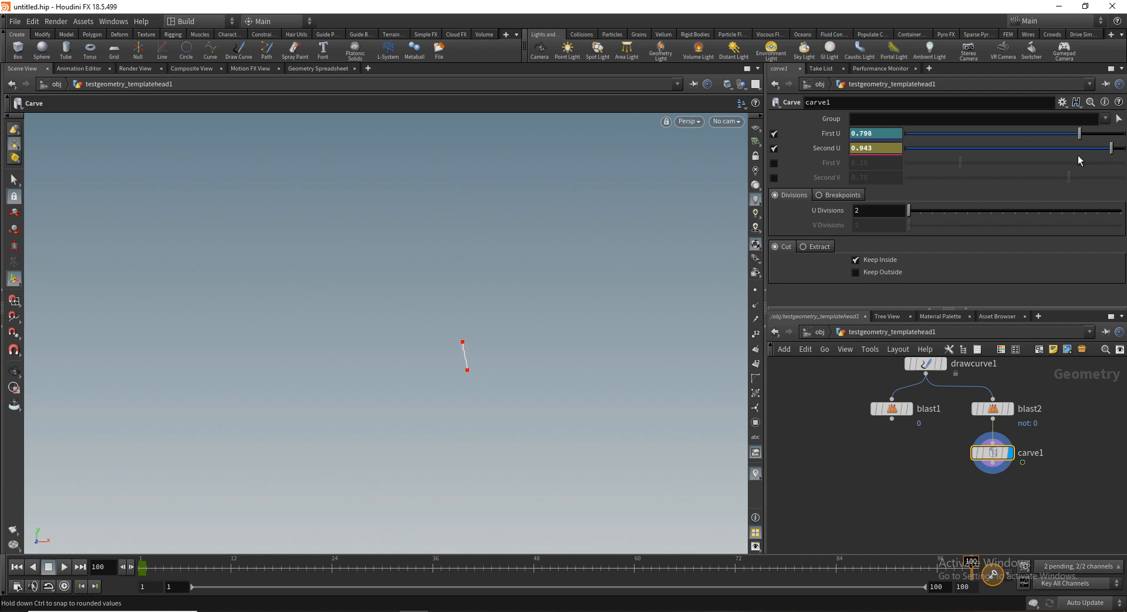
{"action": "left_click", "coordinate": [825, 146], "text": "alt"}
Step: Play the carve animation from the start and scrub the early frames to check how the segment travels along the curve
{"action": "left_click_drag", "start_coordinate": [971, 565], "coordinate": [126, 526]}
{"action": "left_click", "coordinate": [65, 566]}
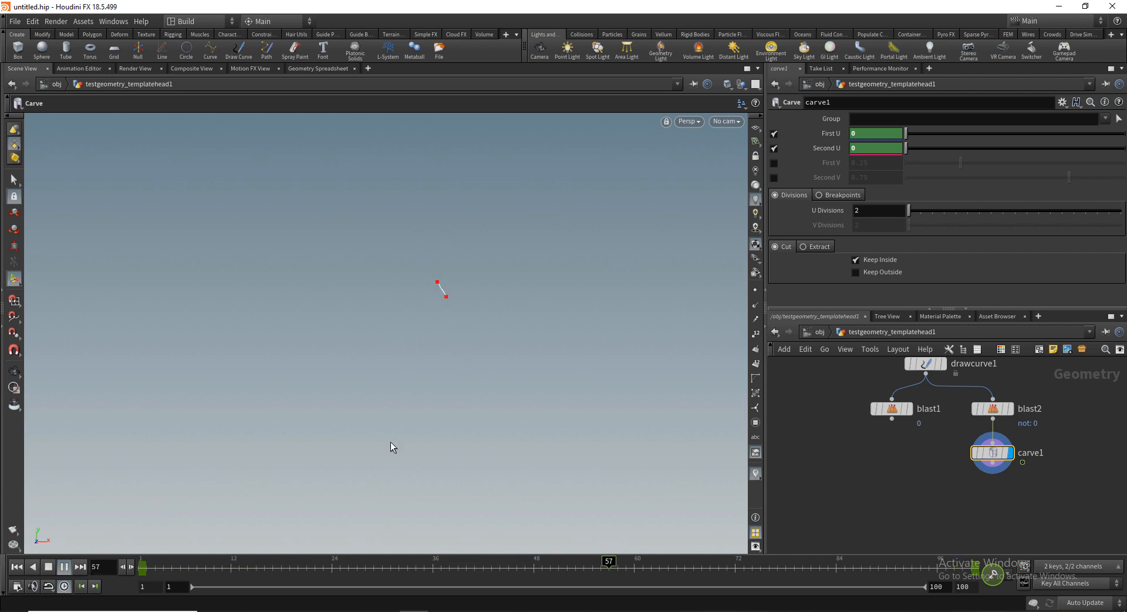
{"action": "mouse_move", "coordinate": [157, 571]}
{"action": "left_mouse_down"}
{"action": "mouse_move", "coordinate": [342, 563]}
{"action": "mouse_move", "coordinate": [144, 568]}
{"action": "mouse_move", "coordinate": [272, 569]}
{"action": "left_mouse_up"}
{"action": "left_click_drag", "start_coordinate": [283, 569], "coordinate": [298, 568]}
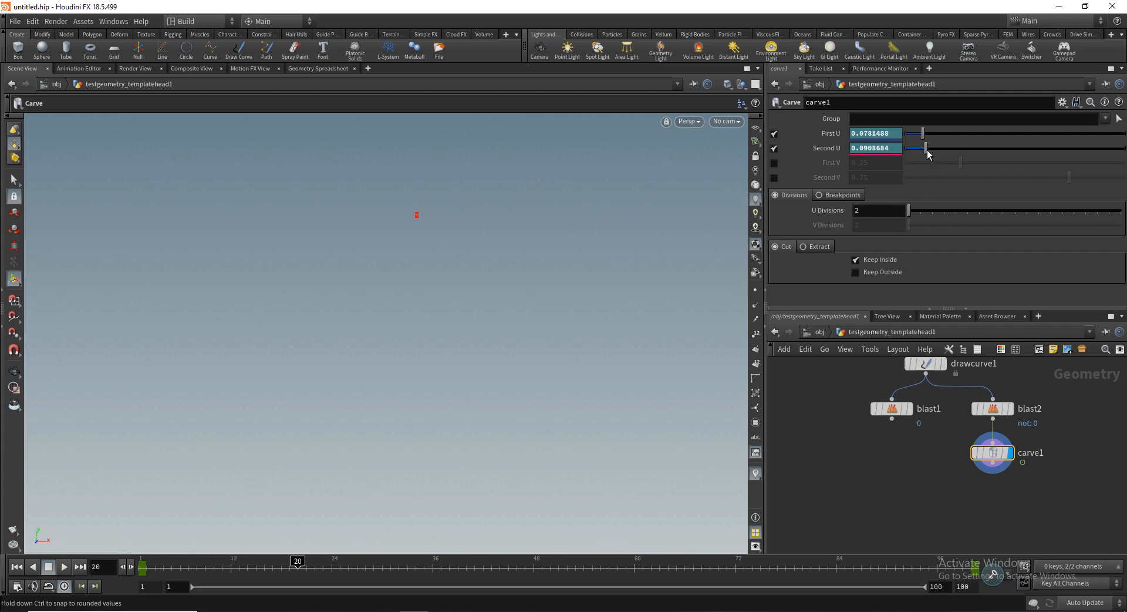
Step: Set the Carve node's Second U to 0.151 at the frame 1 keyframe
{"action": "left_click_drag", "start_coordinate": [926, 149], "coordinate": [951, 155]}
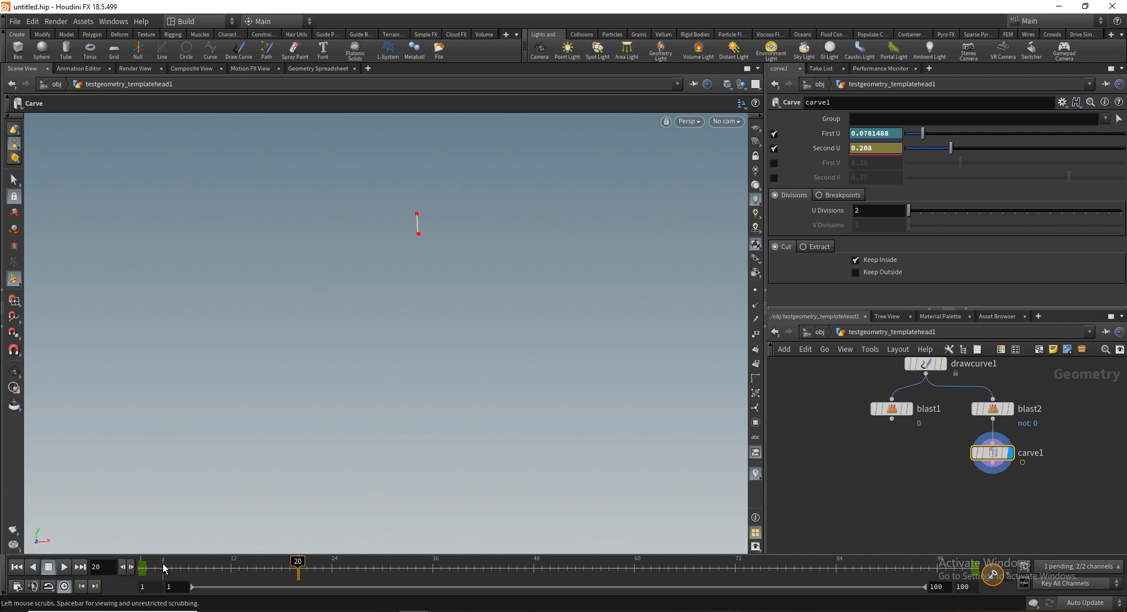
{"action": "left_click_drag", "start_coordinate": [163, 568], "coordinate": [143, 568]}
{"action": "left_click_drag", "start_coordinate": [908, 150], "coordinate": [941, 150]}
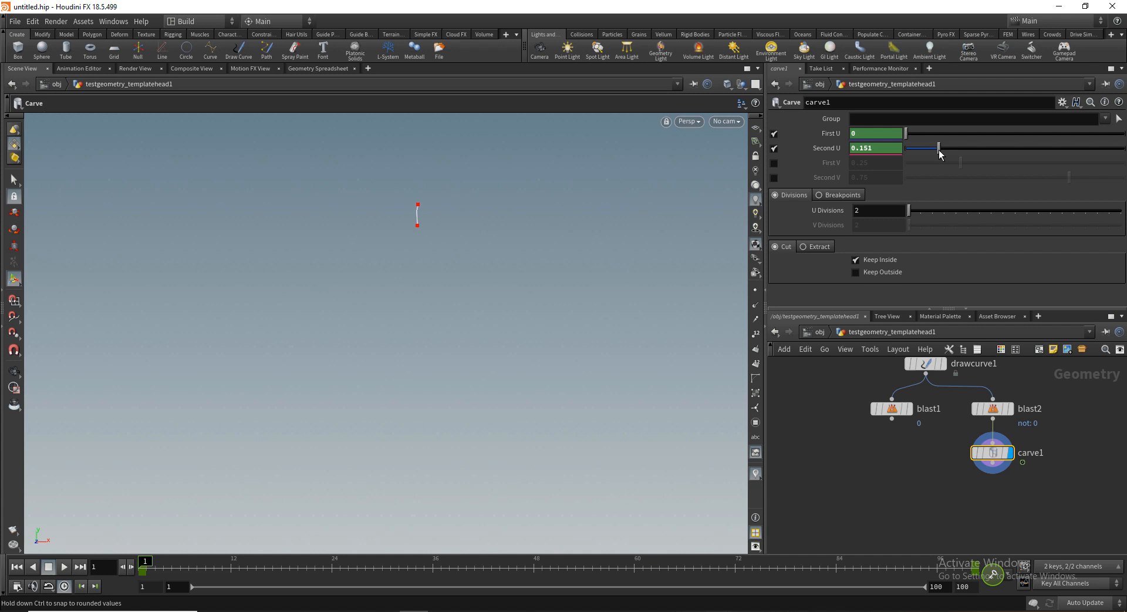
{"action": "mouse_move", "coordinate": [153, 568]}
{"action": "left_mouse_down"}
{"action": "mouse_move", "coordinate": [489, 555]}
{"action": "mouse_move", "coordinate": [957, 569]}
{"action": "mouse_move", "coordinate": [138, 578]}
{"action": "left_mouse_up"}
Step: Add a PolyWire node below the Carve node, connect it to the Carve output and display it
{"action": "middle_click_drag", "start_coordinate": [1007, 478], "coordinate": [990, 457]}
{"action": "scroll", "coordinate": [990, 456], "scroll_direction": "up", "scroll_amount": 1}
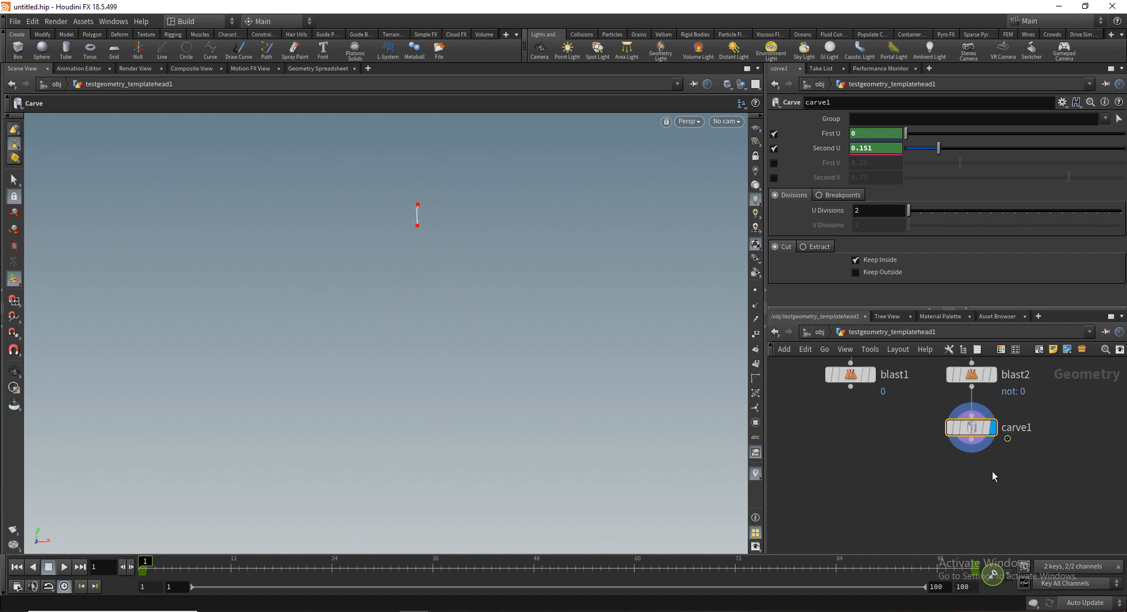
{"action": "left_click", "coordinate": [971, 439]}
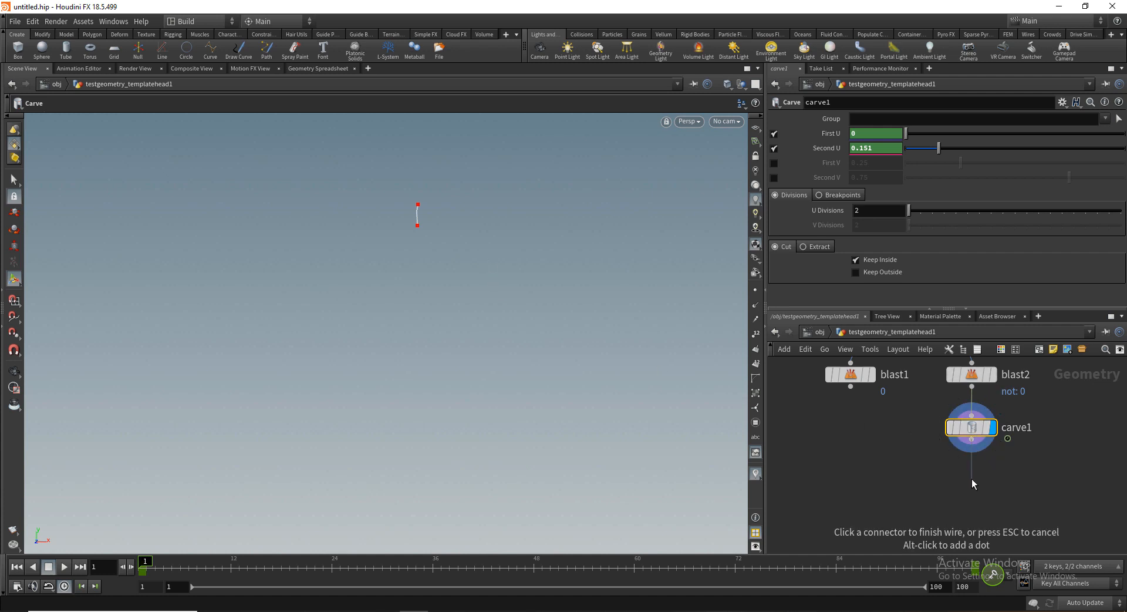
{"action": "key", "text": "Tab"}
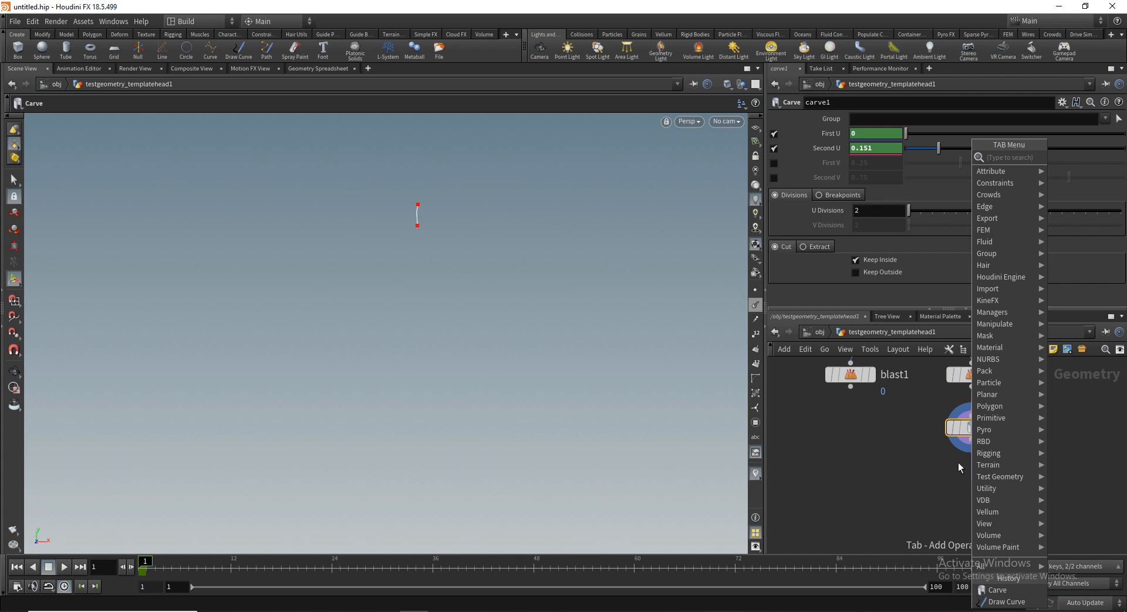
{"action": "key", "text": "Tab"}
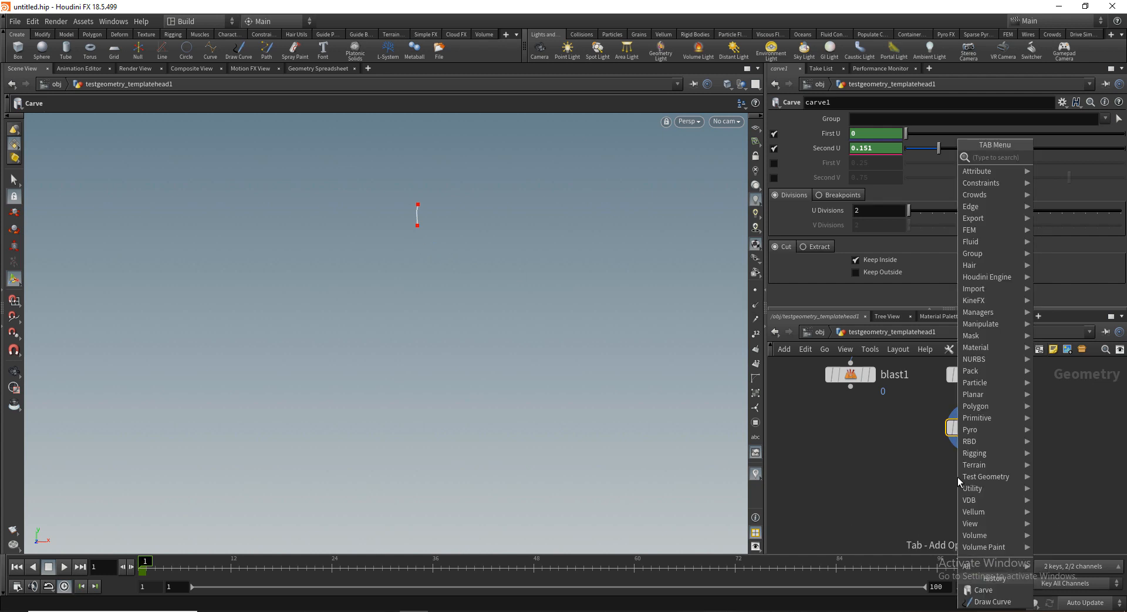
{"action": "type", "text": "pol"}
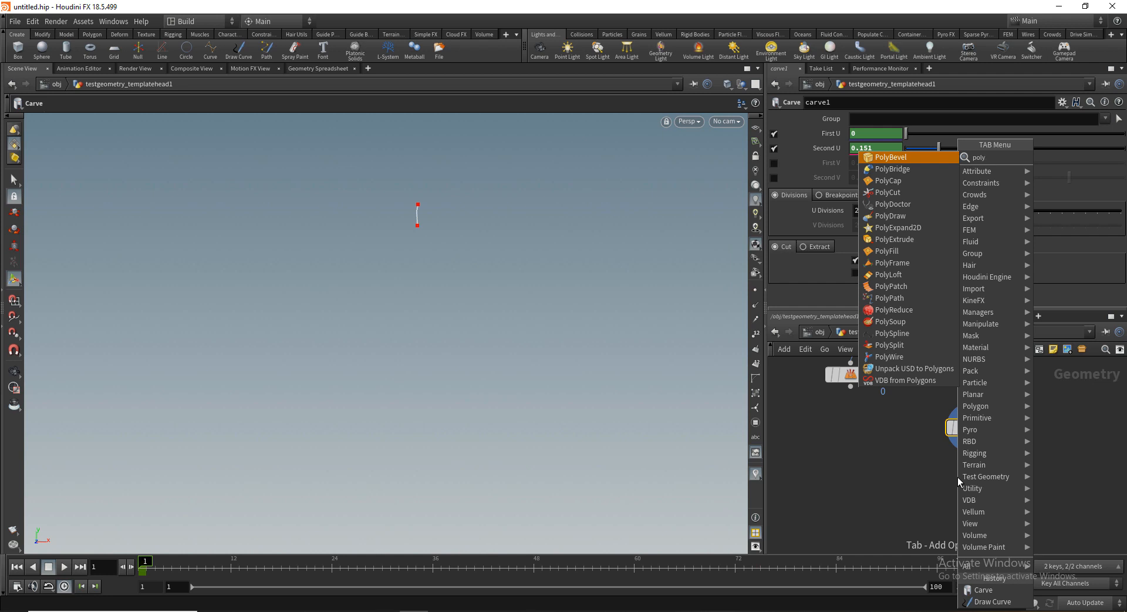
{"action": "type", "text": "yw"}
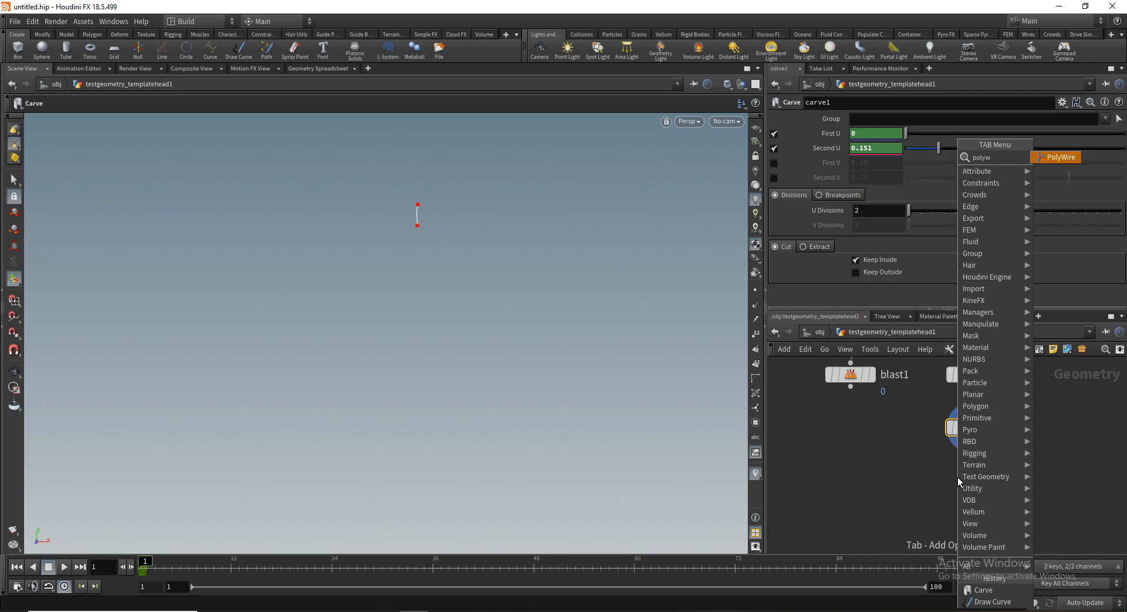
{"action": "key", "text": "Return"}
{"action": "left_click", "coordinate": [957, 477]}
{"action": "left_click_drag", "start_coordinate": [959, 480], "coordinate": [971, 481]}
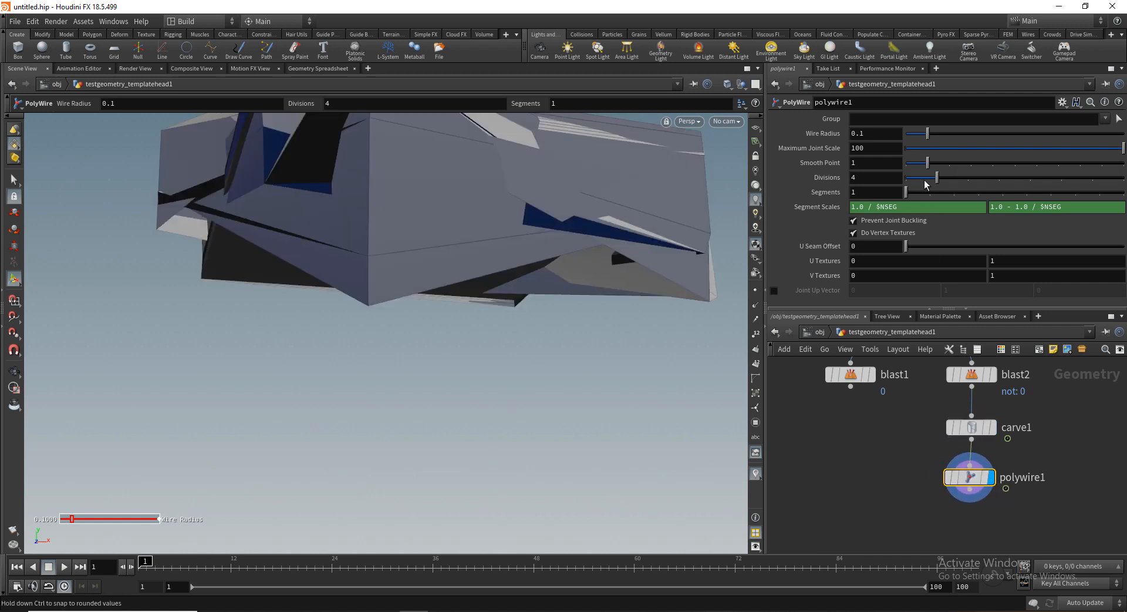
Step: Set the PolyWire node's wire radius to 0.0009 and its divisions to 8
{"action": "middle_click_drag", "start_coordinate": [886, 133], "coordinate": [1119, 106]}
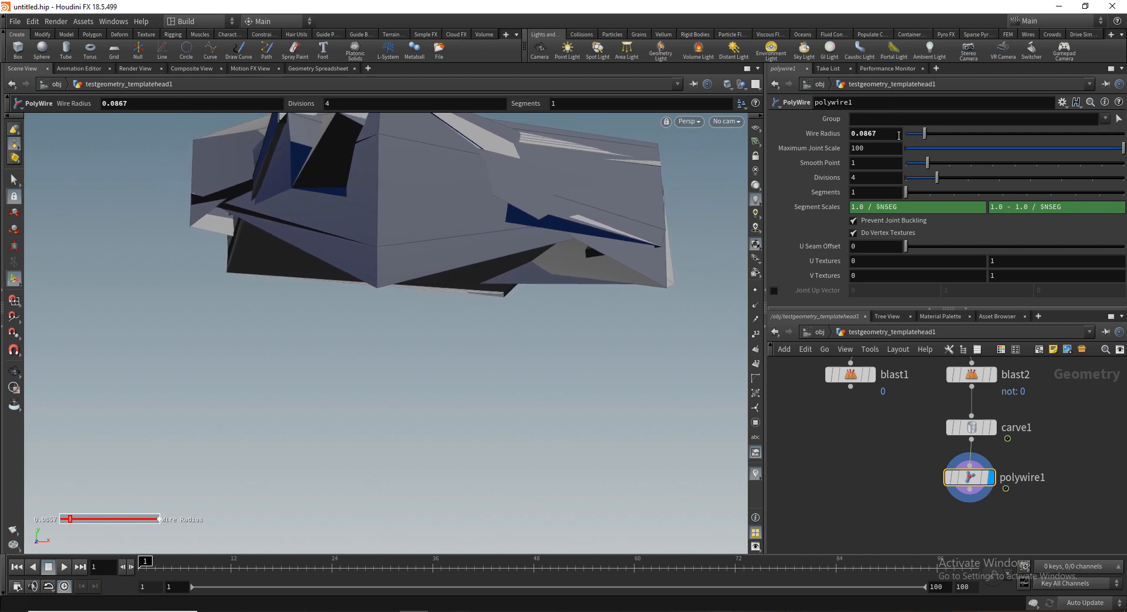
{"action": "middle_click_drag", "start_coordinate": [899, 134], "coordinate": [1098, 203]}
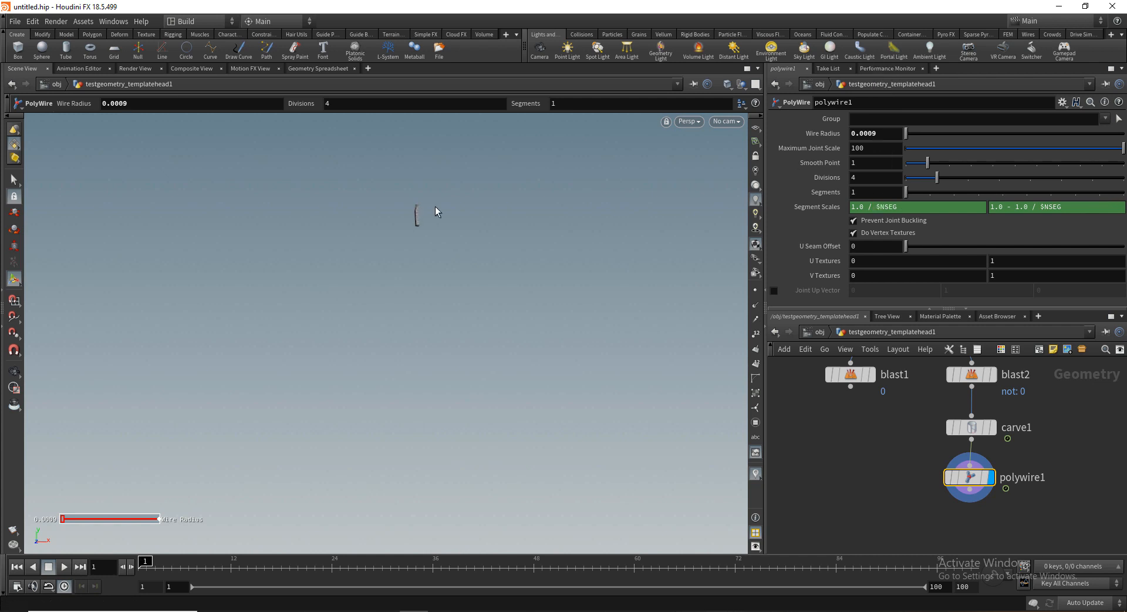
{"action": "key", "text": "Escape"}
{"action": "left_click_drag", "start_coordinate": [445, 206], "coordinate": [446, 242]}
{"action": "key", "text": "Return"}
{"action": "left_click_drag", "start_coordinate": [942, 176], "coordinate": [1052, 179]}
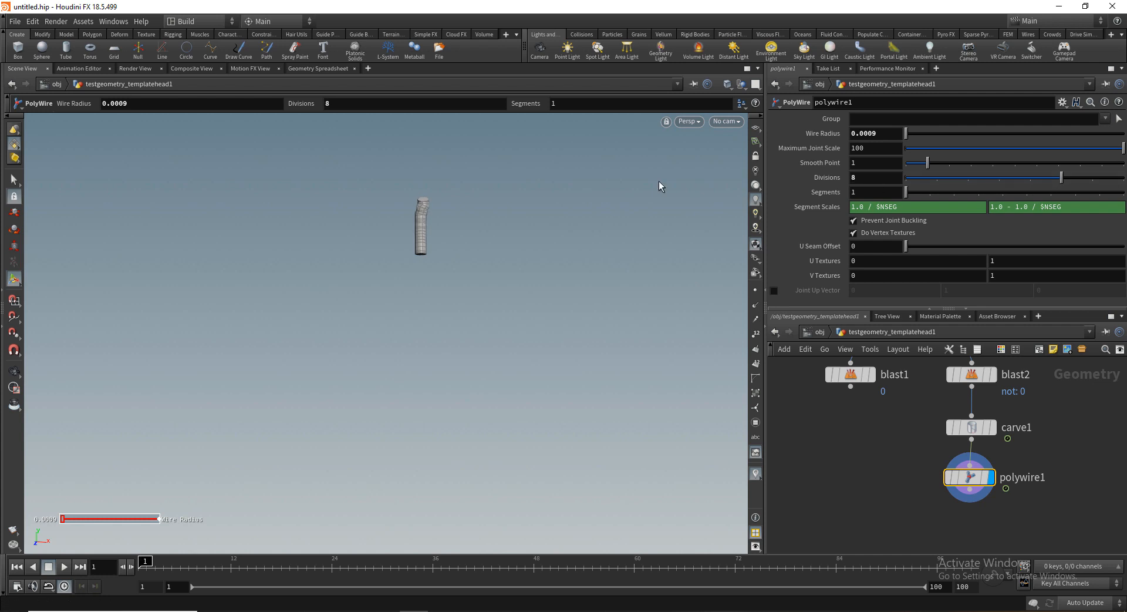
{"action": "key", "text": "Escape"}
{"action": "left_click_drag", "start_coordinate": [440, 239], "coordinate": [476, 234]}
{"action": "key", "text": "Return"}
Step: Insert a Resample node between the Carve and PolyWire nodes, moving the PolyWire node down to make room
{"action": "left_click_drag", "start_coordinate": [975, 484], "coordinate": [975, 514]}
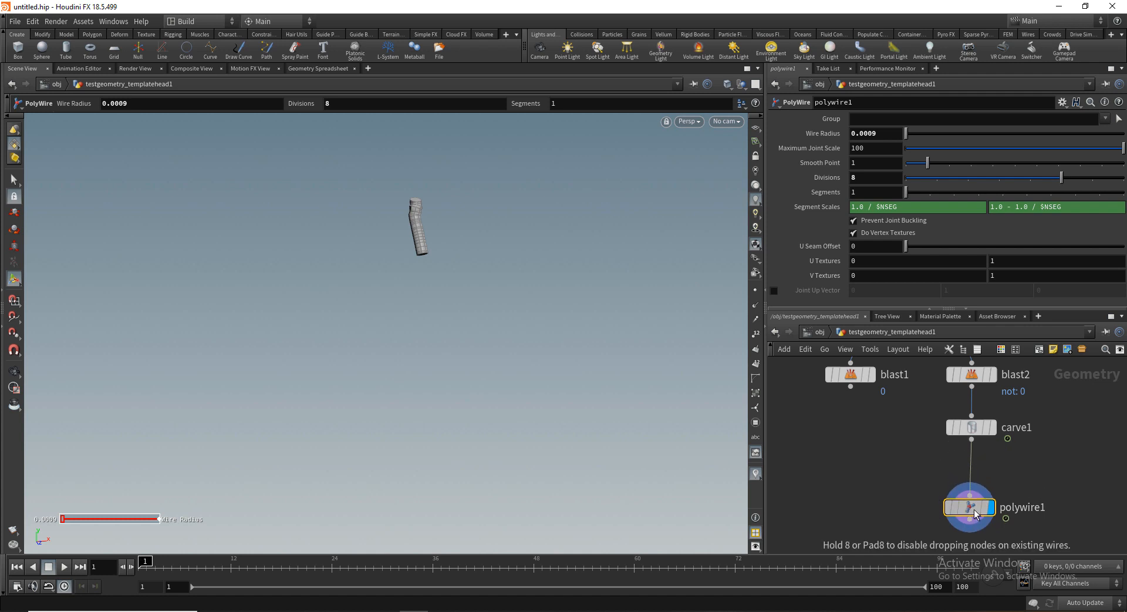
{"action": "key", "text": "Escape"}
{"action": "mouse_move", "coordinate": [453, 204]}
{"action": "left_mouse_down"}
{"action": "mouse_move", "coordinate": [357, 206]}
{"action": "mouse_move", "coordinate": [432, 206]}
{"action": "left_mouse_up"}
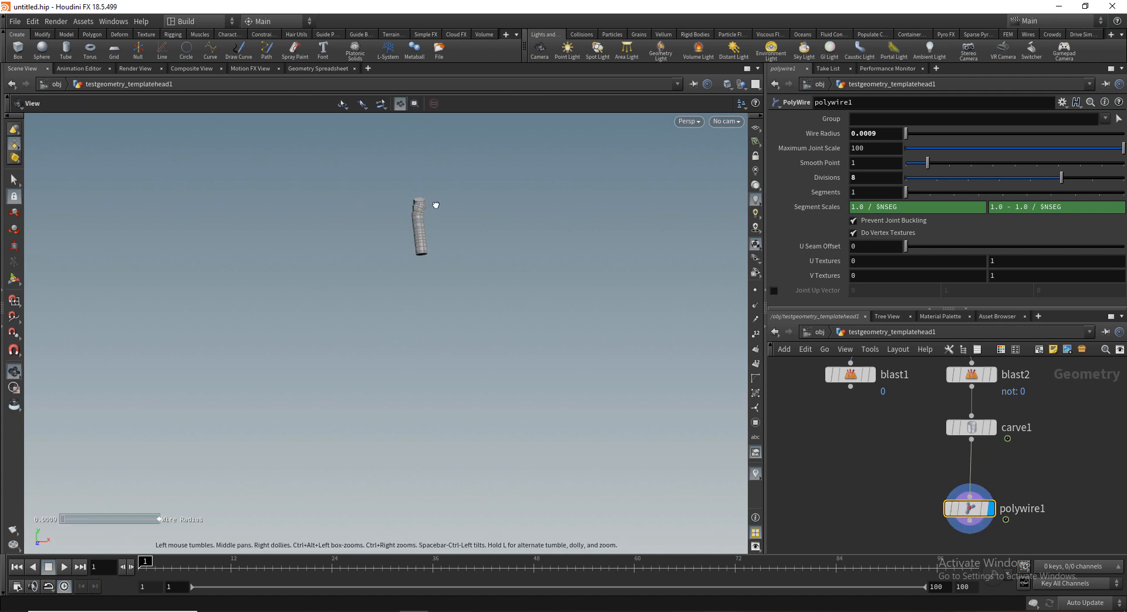
{"action": "key", "text": "Return"}
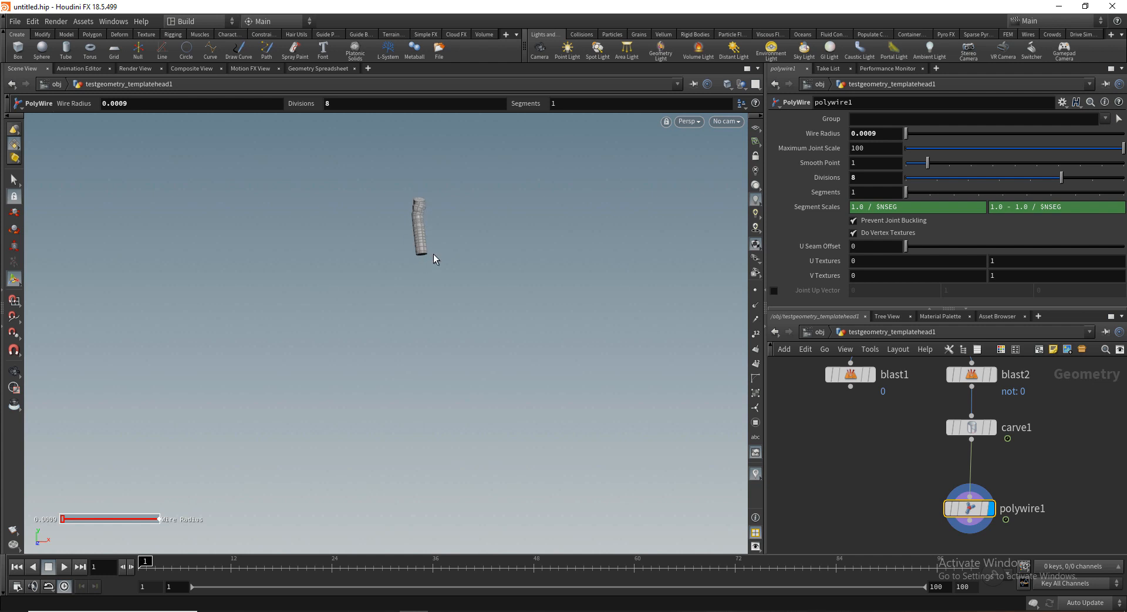
{"action": "mouse_move", "coordinate": [978, 432]}
{"action": "left_mouse_down"}
{"action": "mouse_move", "coordinate": [979, 446]}
{"action": "mouse_move", "coordinate": [978, 429]}
{"action": "left_mouse_up"}
{"action": "left_click", "coordinate": [988, 461]}
{"action": "key", "text": "Tab"}
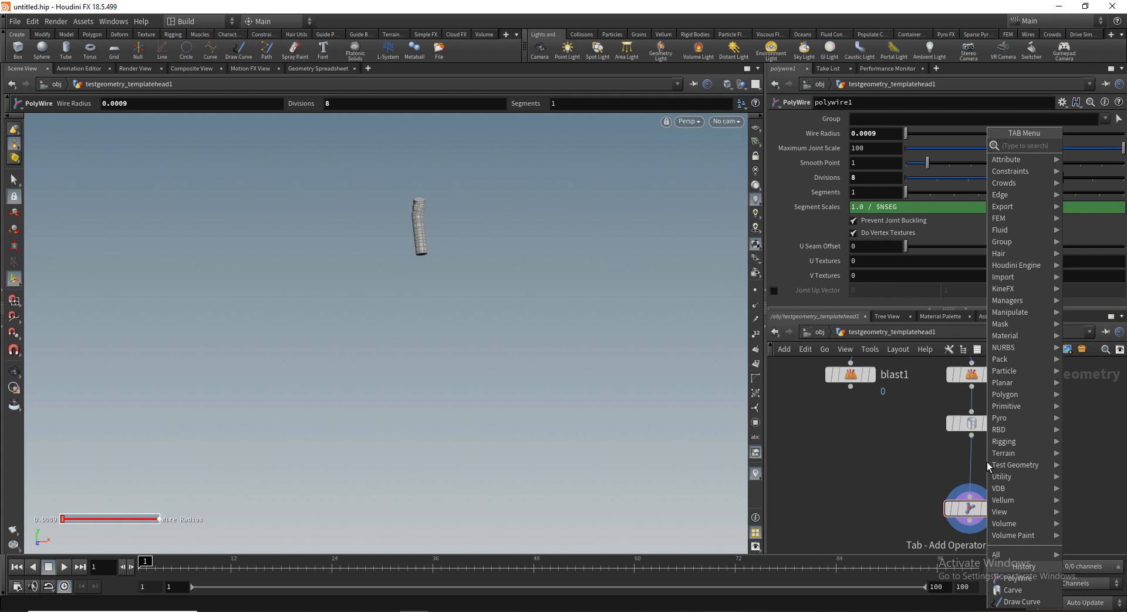
{"action": "type", "text": "res"}
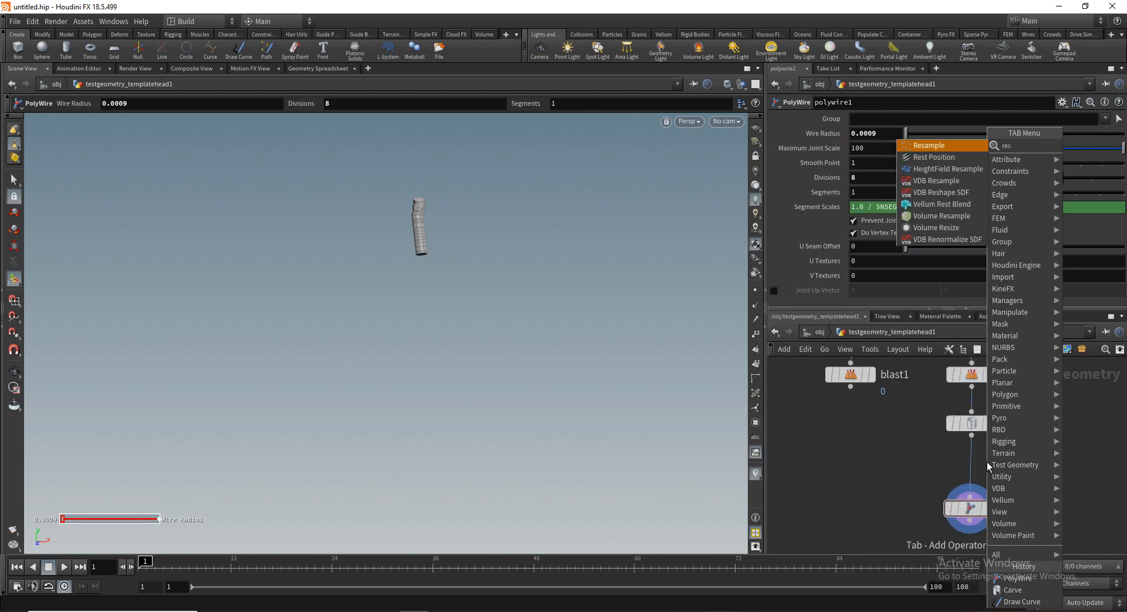
{"action": "key", "text": "Return"}
{"action": "left_click", "coordinate": [987, 464]}
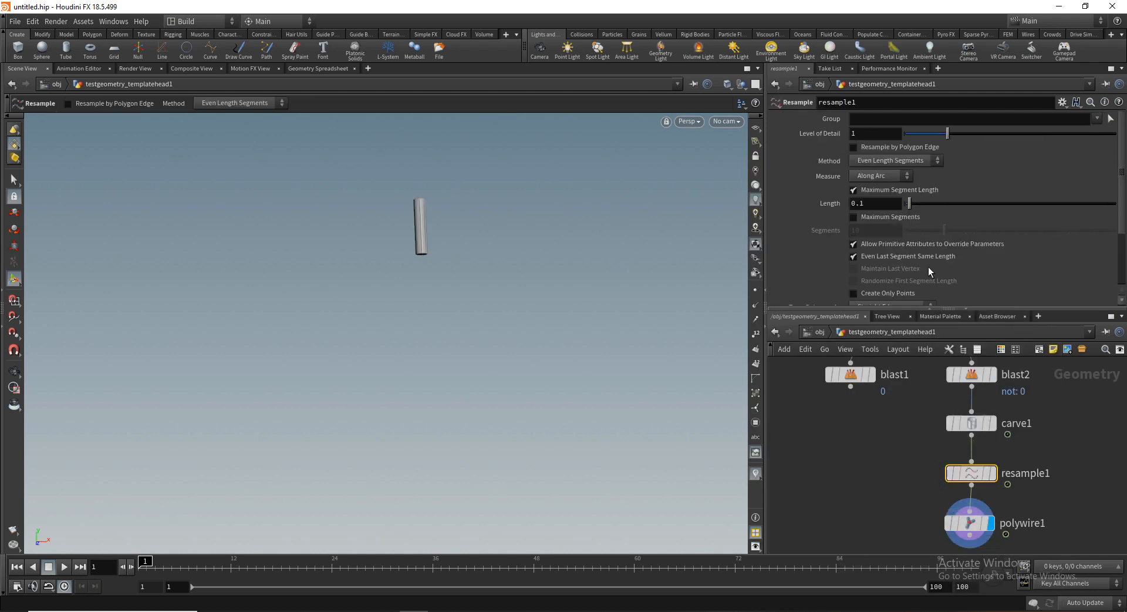
Step: Enable the Resample node's Curve U Attribute, display the node and show point numbers on the curve in the viewport
{"action": "scroll", "coordinate": [919, 272], "scroll_direction": "down", "scroll_amount": 3}
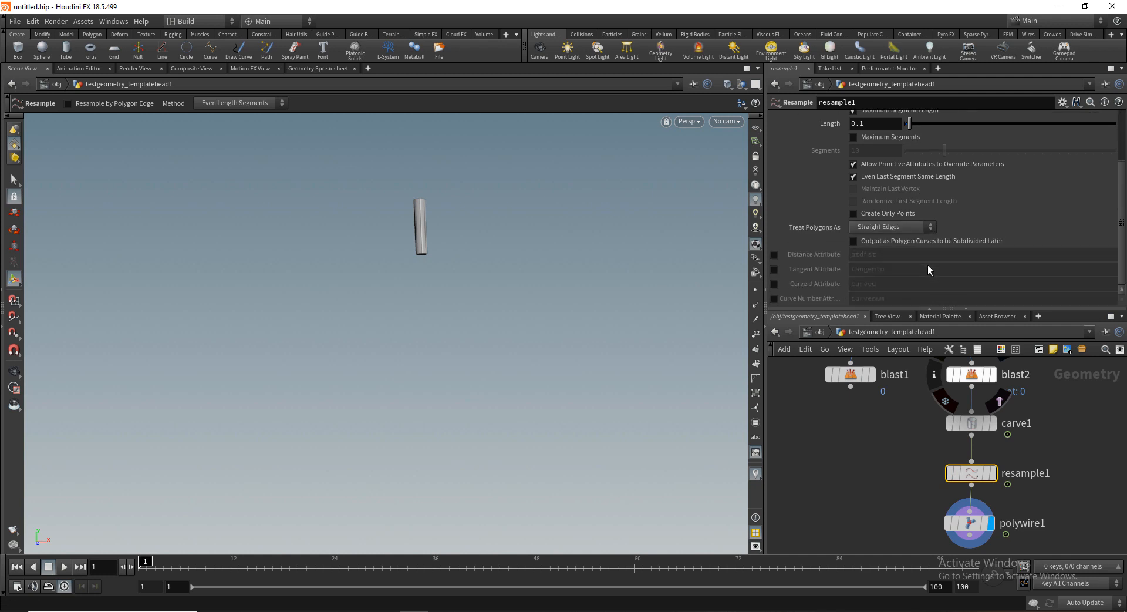
{"action": "left_click", "coordinate": [774, 283]}
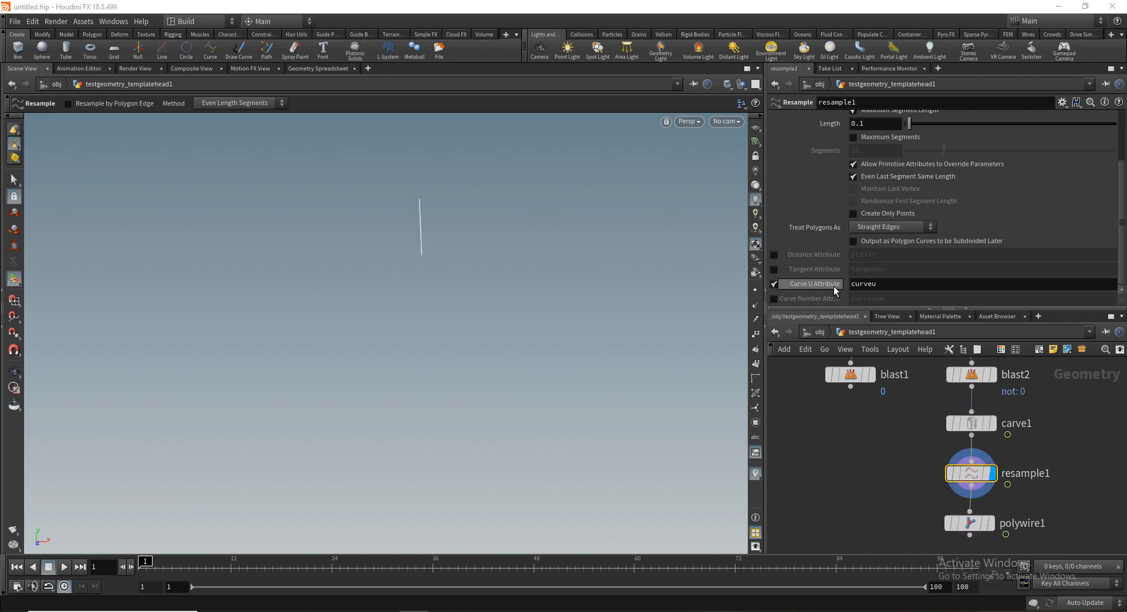
{"action": "scroll", "coordinate": [415, 216], "scroll_direction": "up", "scroll_amount": 4}
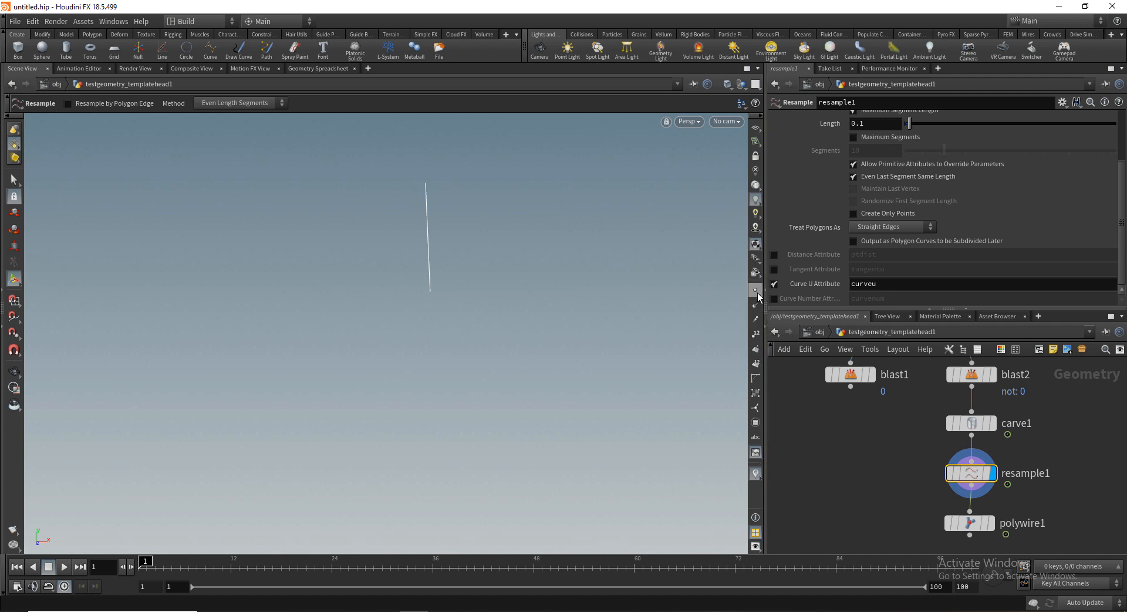
{"action": "left_click", "coordinate": [756, 333]}
{"action": "key", "text": "Escape"}
{"action": "scroll", "coordinate": [408, 218], "scroll_direction": "up", "scroll_amount": 4}
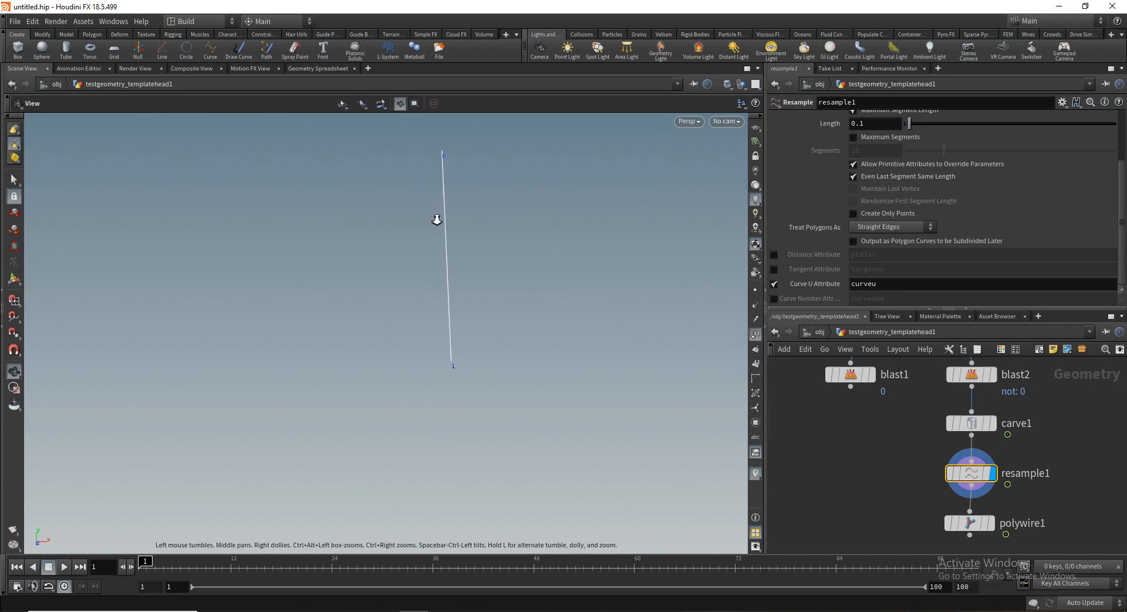
{"action": "left_click_drag", "start_coordinate": [436, 219], "coordinate": [428, 212]}
{"action": "key", "text": "Return"}
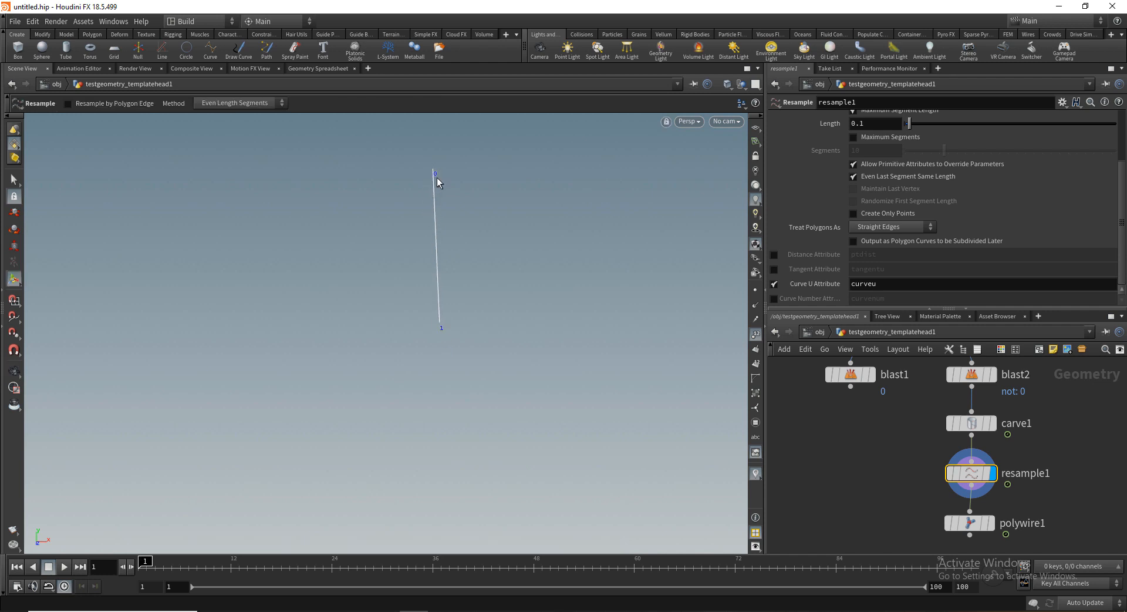
{"action": "left_click_drag", "start_coordinate": [147, 565], "coordinate": [88, 511]}
{"action": "key", "text": "Escape"}
{"action": "left_click_drag", "start_coordinate": [438, 234], "coordinate": [451, 207]}
{"action": "key", "text": "Return"}
{"action": "scroll", "coordinate": [882, 257], "scroll_direction": "up", "scroll_amount": 1}
{"action": "scroll", "coordinate": [882, 258], "scroll_direction": "down", "scroll_amount": 1}
Step: Space the PolyWire node further below the Resample node and set the Resample segment length to 0.0001
{"action": "middle_click_drag", "start_coordinate": [1052, 506], "coordinate": [1036, 458]}
{"action": "left_click_drag", "start_coordinate": [955, 476], "coordinate": [955, 504]}
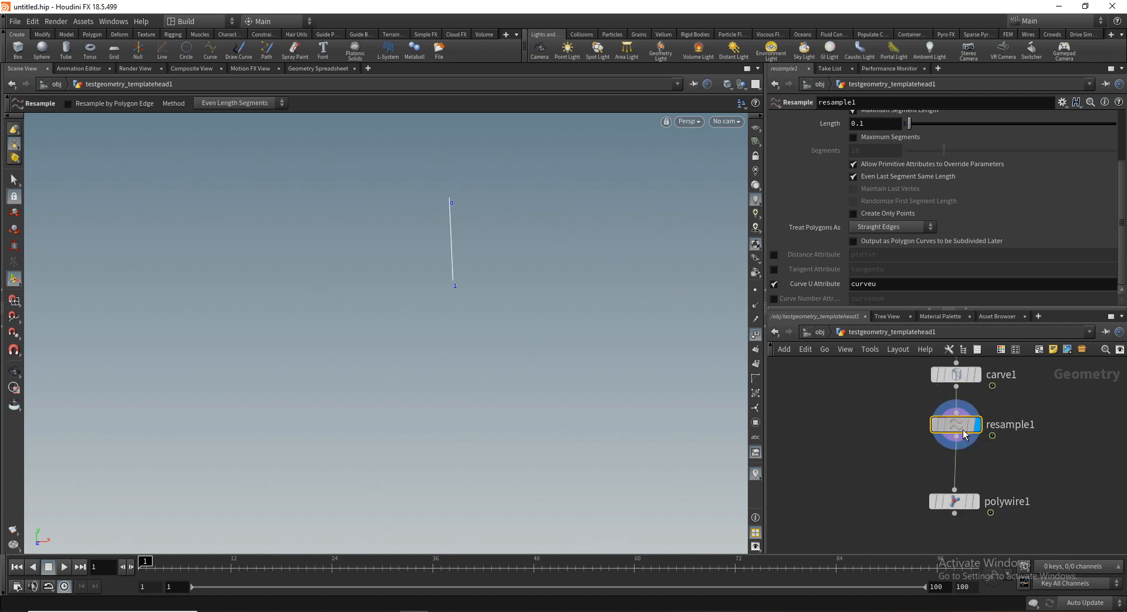
{"action": "scroll", "coordinate": [880, 202], "scroll_direction": "up", "scroll_amount": 4}
{"action": "left_click_drag", "start_coordinate": [861, 204], "coordinate": [881, 204]}
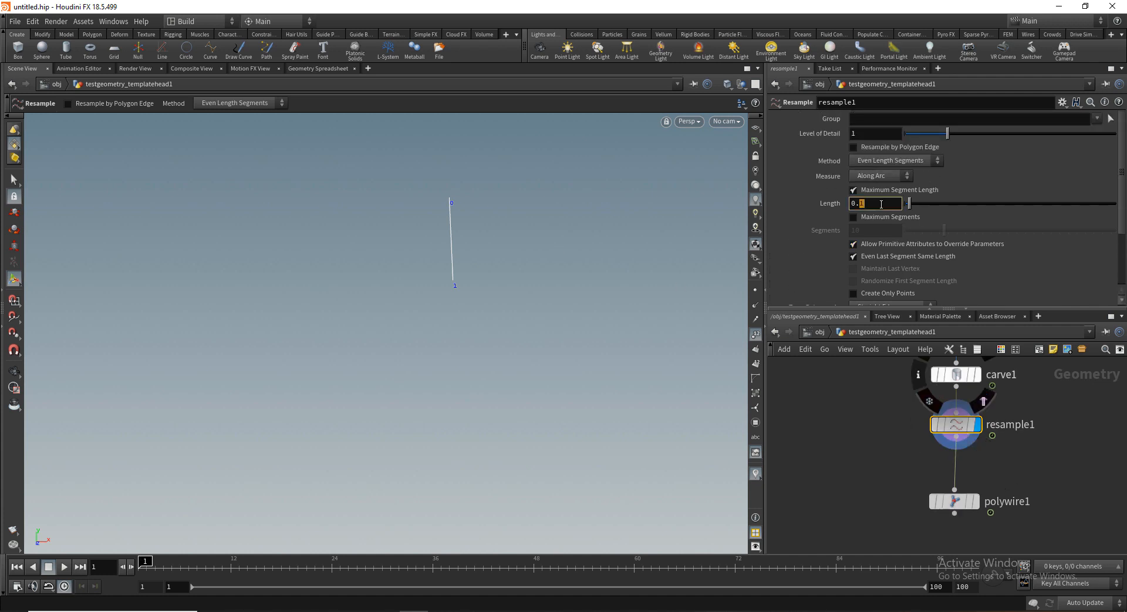
{"action": "type", "text": "001"}
{"action": "key", "text": "Return"}
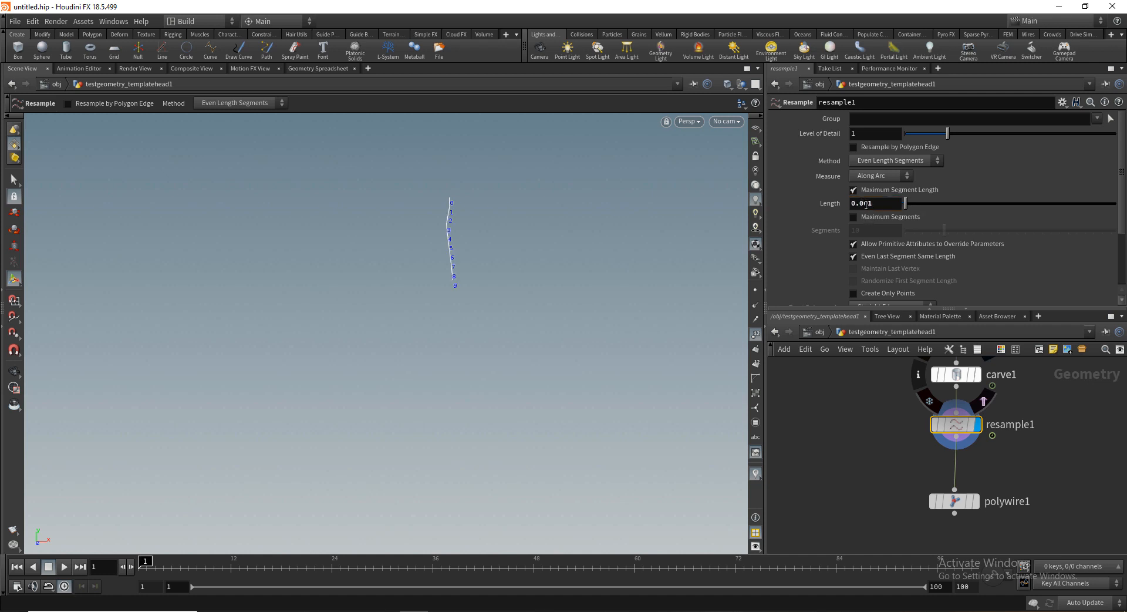
{"action": "left_click_drag", "start_coordinate": [868, 203], "coordinate": [887, 203]}
{"action": "type", "text": "01"}
{"action": "key", "text": "Return"}
Step: Insert a Point VOP node between the Resample and PolyWire nodes
{"action": "scroll", "coordinate": [975, 248], "scroll_direction": "down", "scroll_amount": 2}
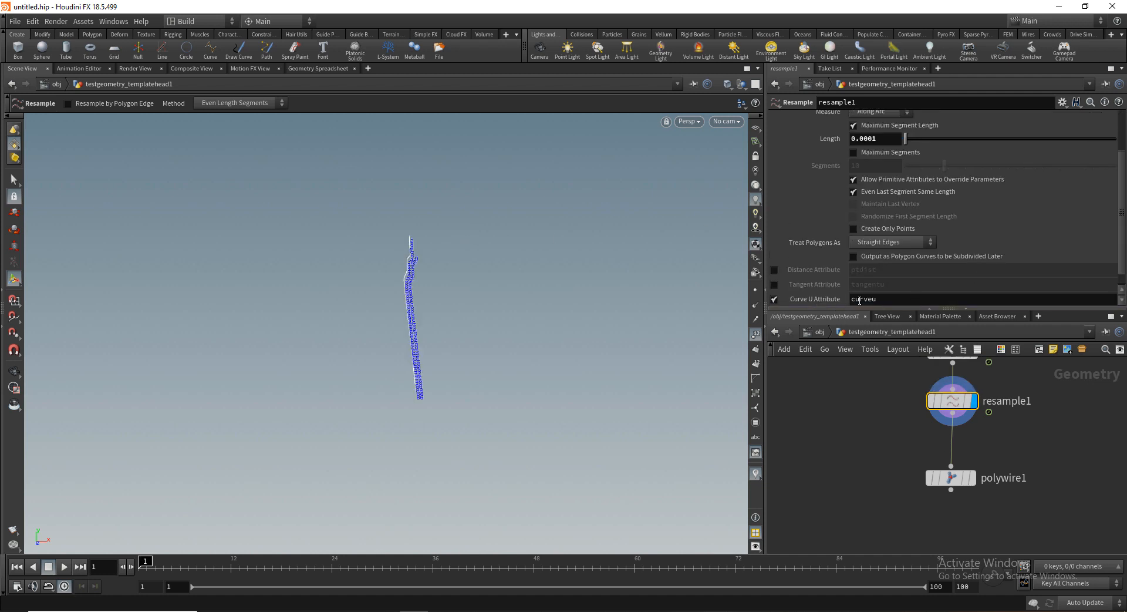
{"action": "left_click", "coordinate": [888, 299]}
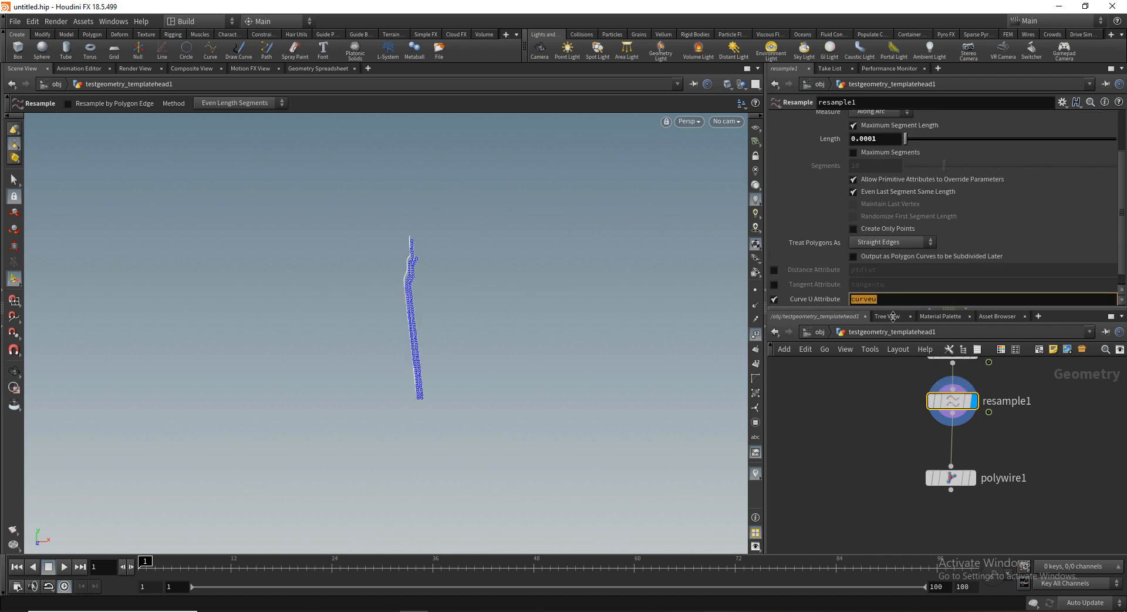
{"action": "mouse_move", "coordinate": [953, 480]}
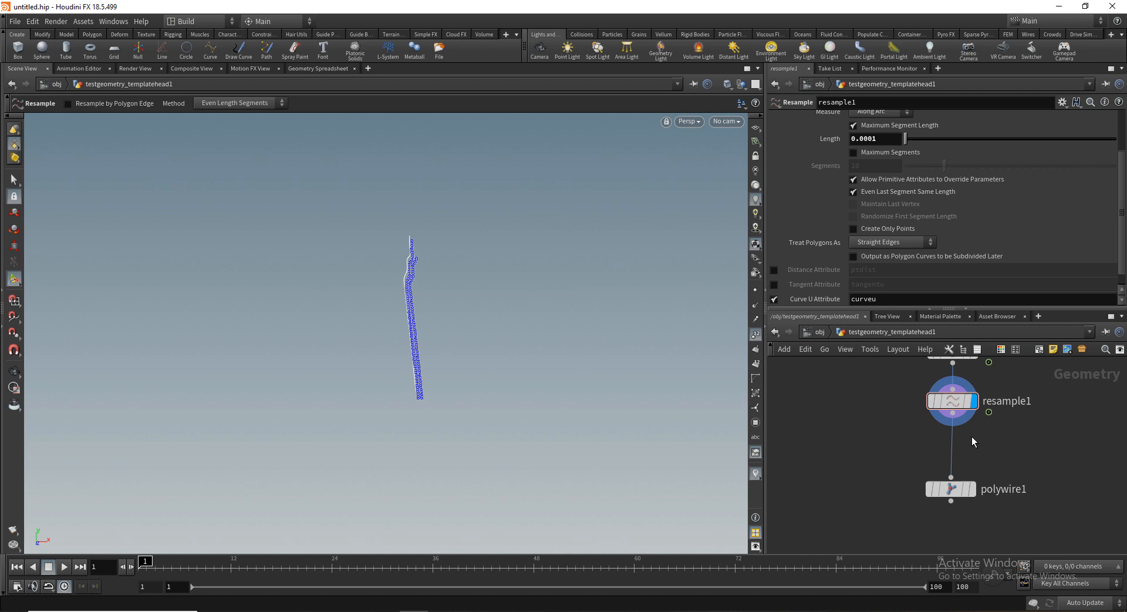
{"action": "key", "text": "Tab"}
{"action": "type", "text": "poivop"}
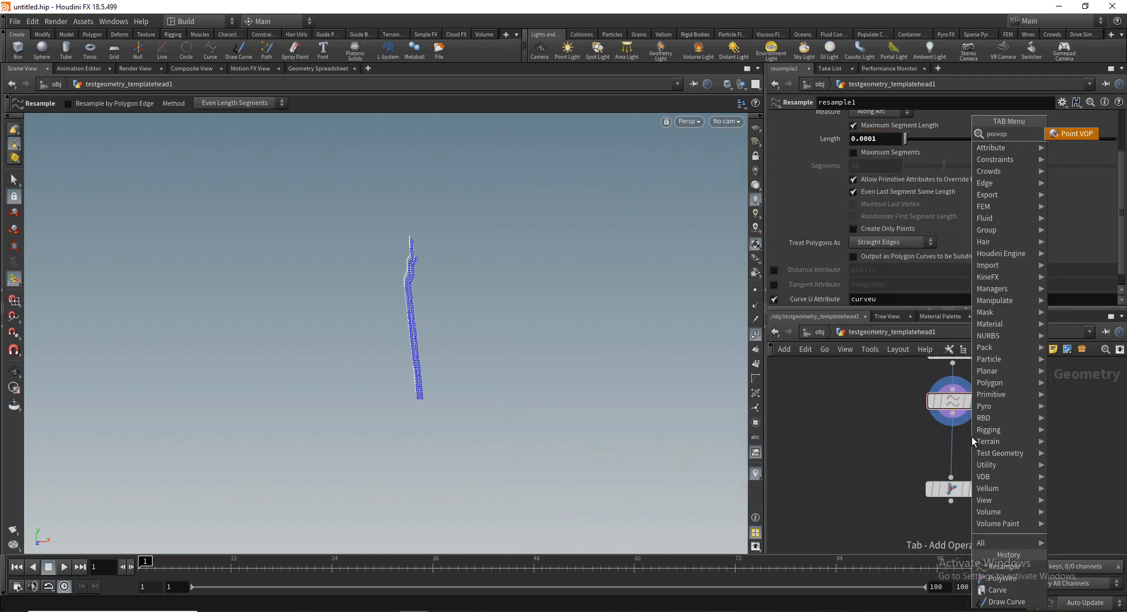
{"action": "key", "text": "Return"}
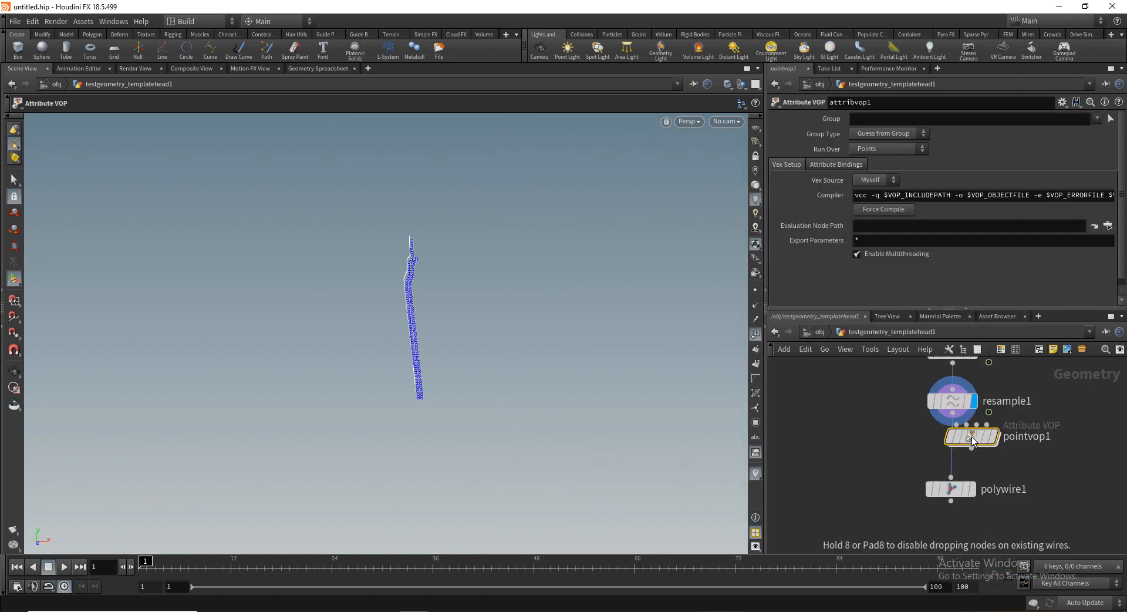
{"action": "left_click", "coordinate": [956, 447]}
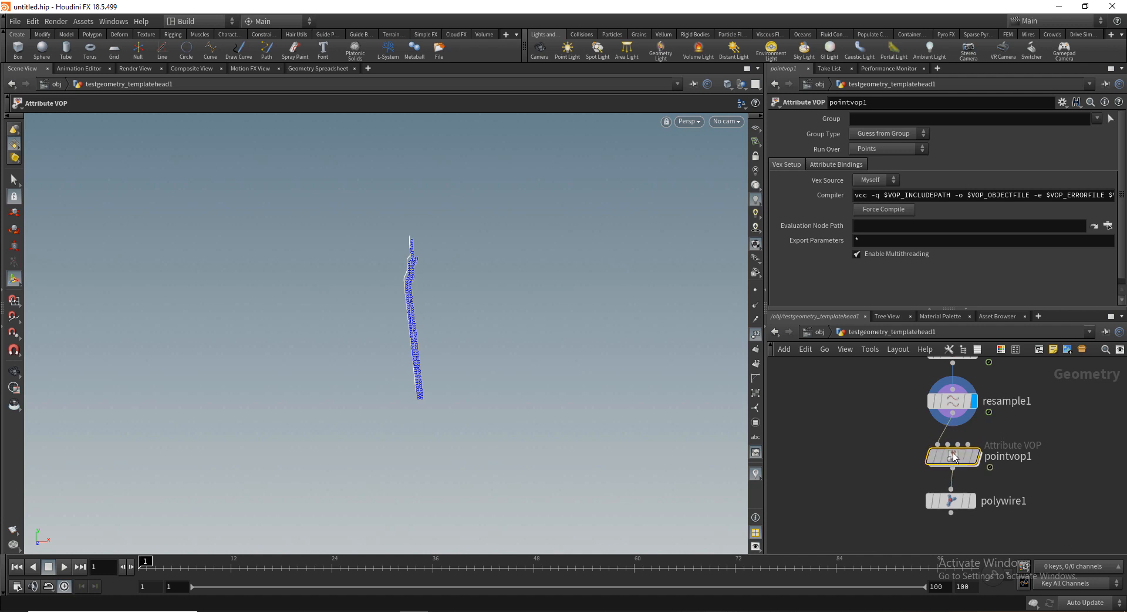
Step: Go inside the Point VOP network and add a Bind node beside the global parameters node
{"action": "double_click", "coordinate": [953, 449]}
{"action": "left_click_drag", "start_coordinate": [871, 429], "coordinate": [809, 407]}
{"action": "key", "text": "Tab"}
{"action": "type", "text": "bin"}
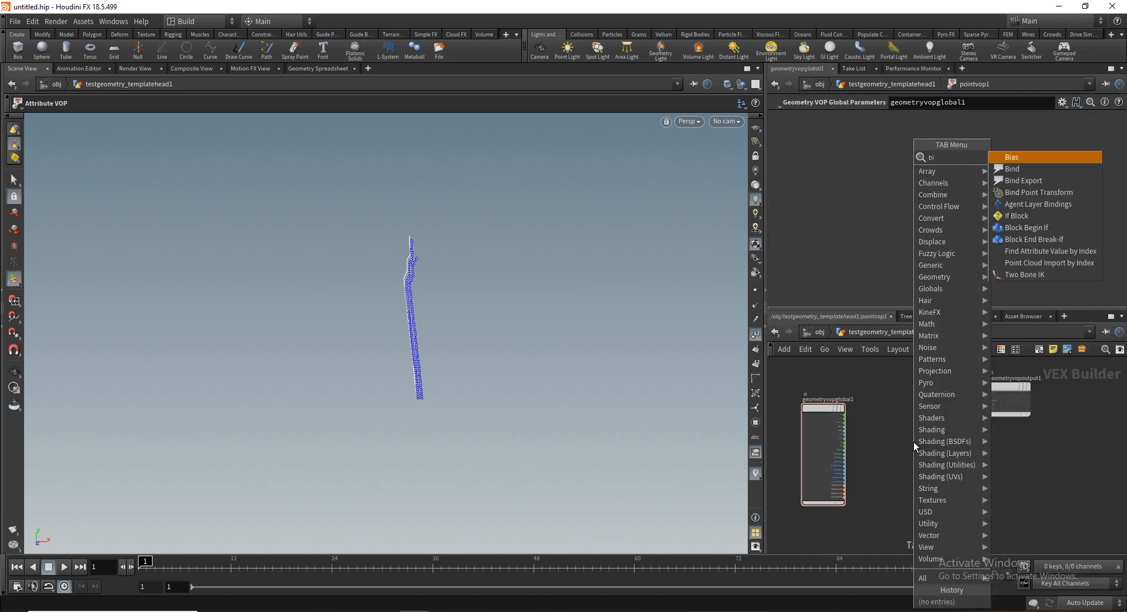
{"action": "key", "text": "Return"}
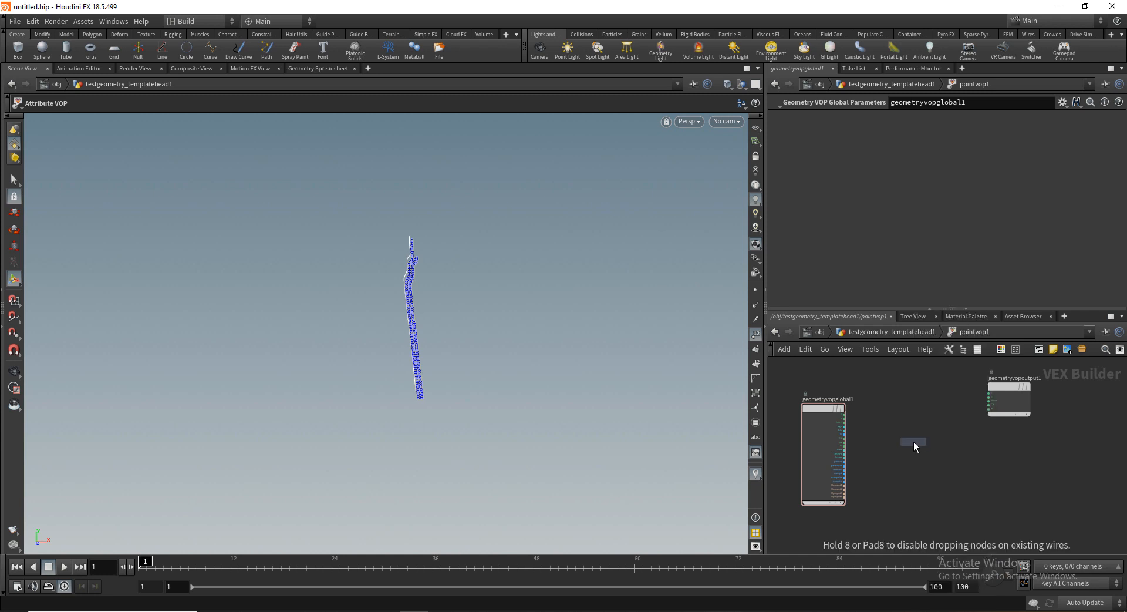
{"action": "left_click", "coordinate": [913, 442]}
Step: Add a Bind Export node below the geometry output node
{"action": "key", "text": "Tab"}
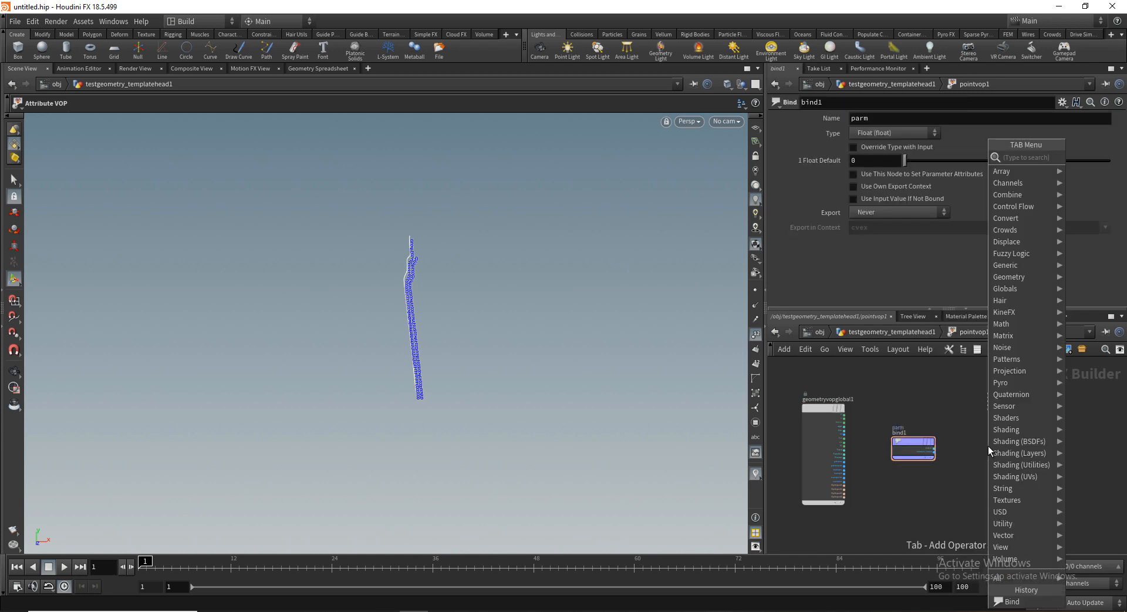
{"action": "type", "text": "bind"}
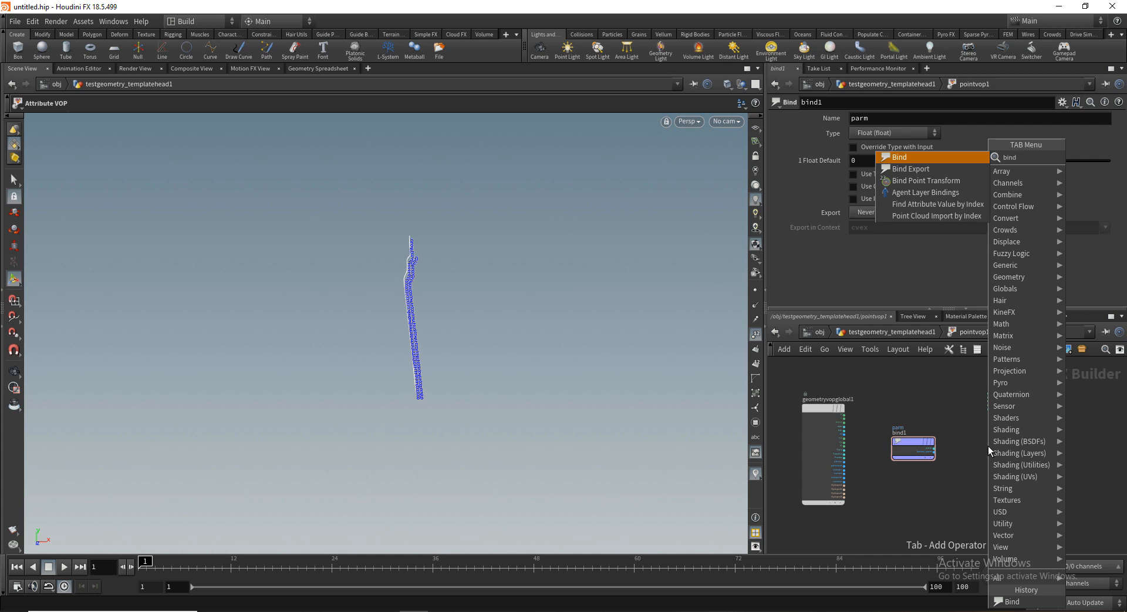
{"action": "key", "text": "Return"}
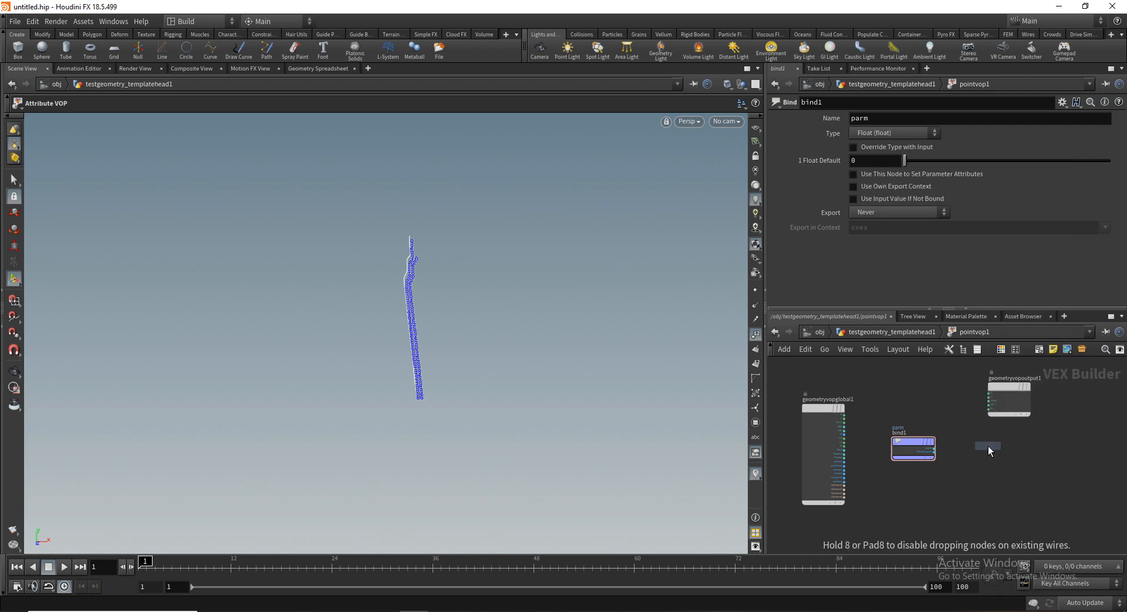
{"action": "left_click", "coordinate": [995, 449]}
{"action": "left_click_drag", "start_coordinate": [995, 449], "coordinate": [1017, 458]}
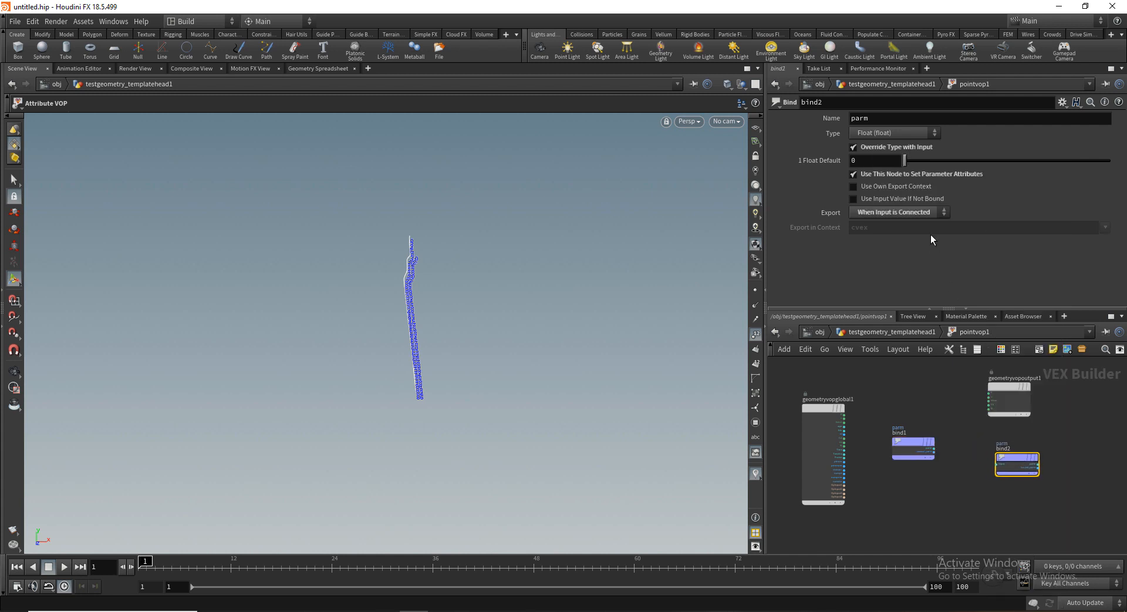
{"action": "left_click", "coordinate": [910, 136]}
{"action": "left_click", "coordinate": [910, 135]}
Step: Set the first Bind node's attribute name to curveu
{"action": "left_click", "coordinate": [905, 441]}
{"action": "left_click", "coordinate": [888, 119]}
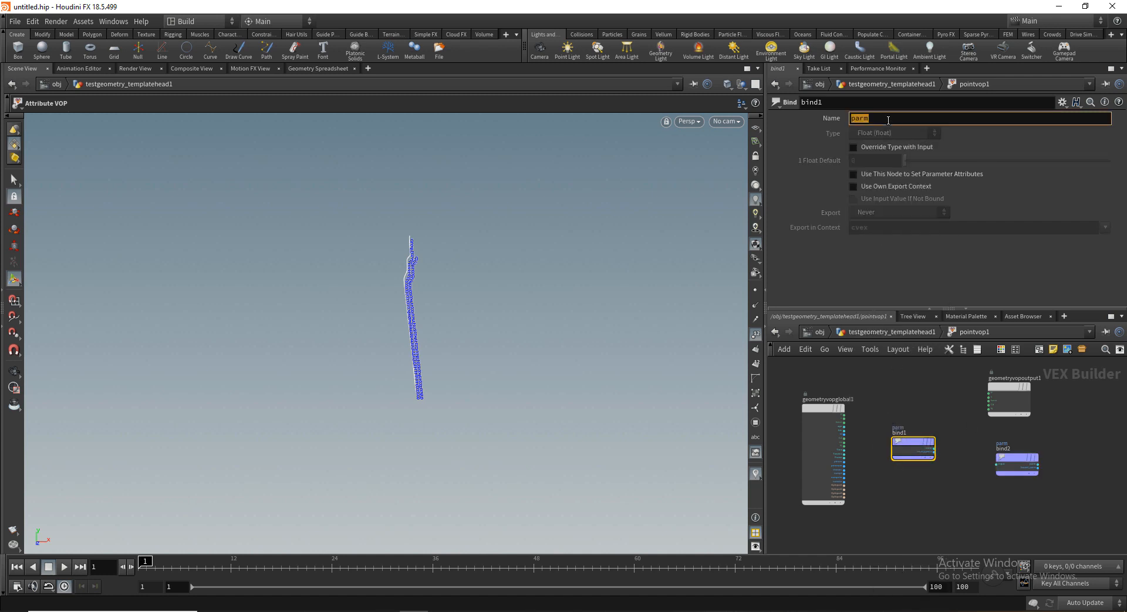
{"action": "type", "text": "curveu"}
{"action": "key", "text": "Return"}
Step: Connect the curveu output of the first Bind node to the Bind Export node's input
{"action": "scroll", "coordinate": [1017, 464], "scroll_direction": "up", "scroll_amount": 2}
{"action": "scroll", "coordinate": [1007, 471], "scroll_direction": "up", "scroll_amount": 2}
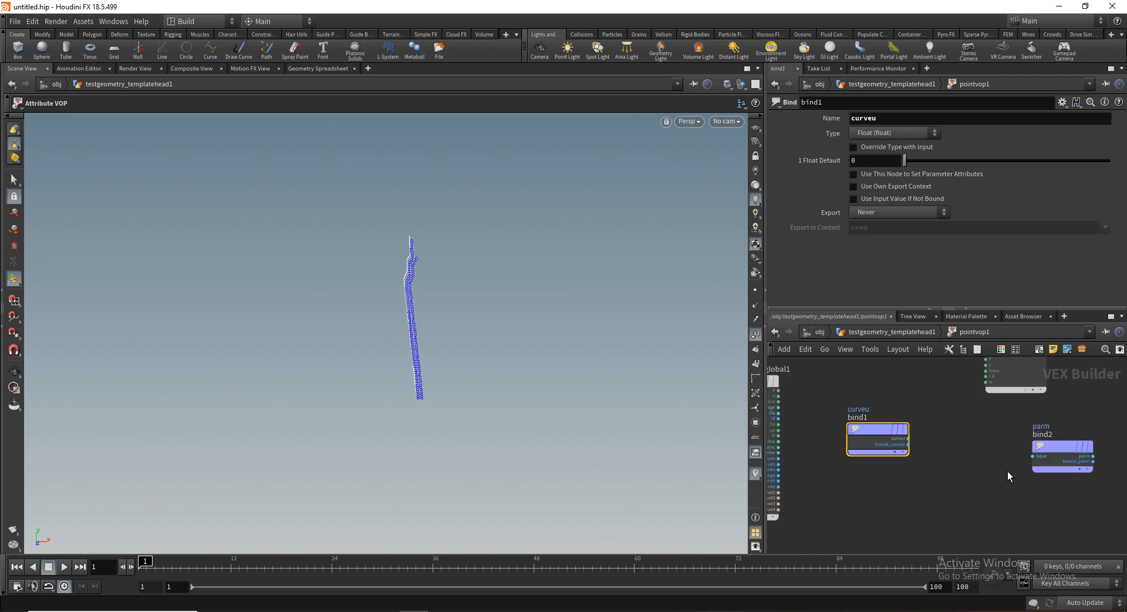
{"action": "left_click_drag", "start_coordinate": [910, 444], "coordinate": [1034, 455]}
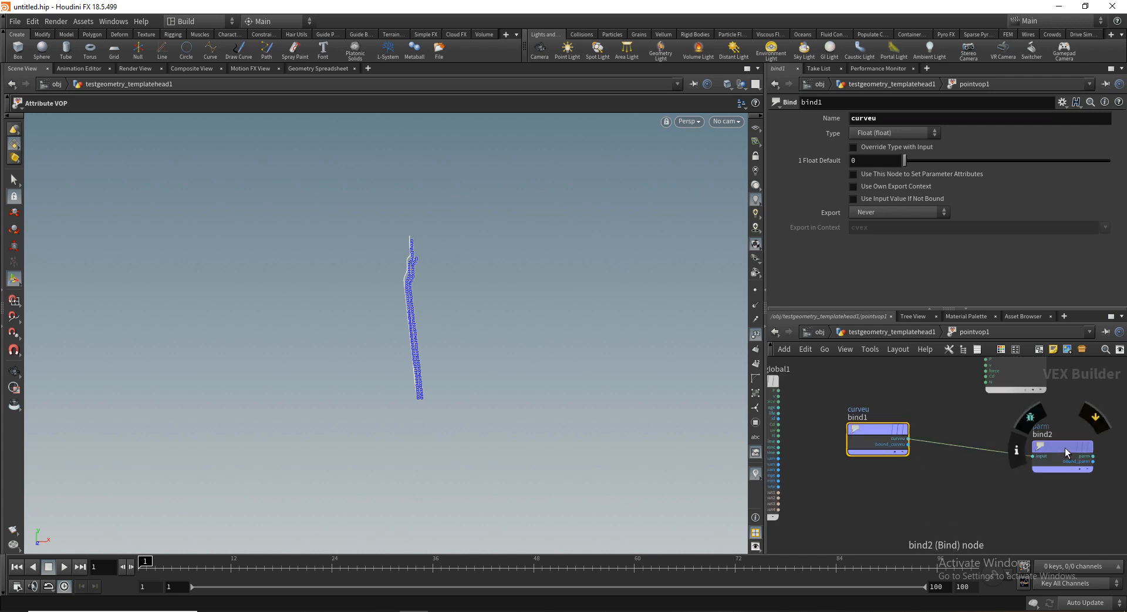
{"action": "left_click", "coordinate": [1065, 447]}
{"action": "left_click", "coordinate": [872, 440]}
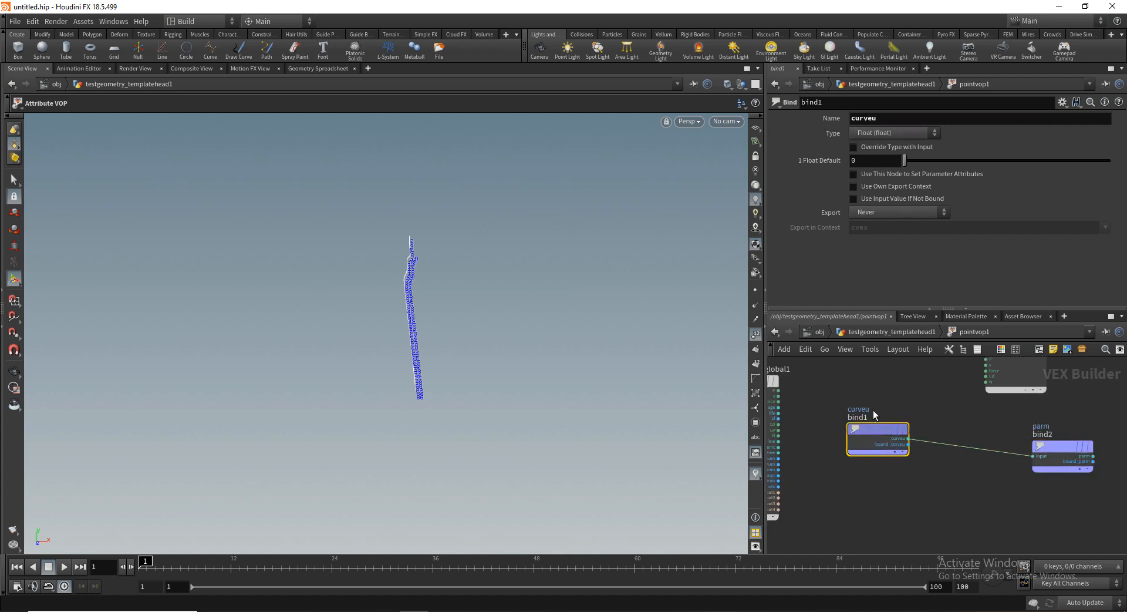
Step: Set the Bind Export node's attribute name to radius
{"action": "left_click", "coordinate": [1061, 452]}
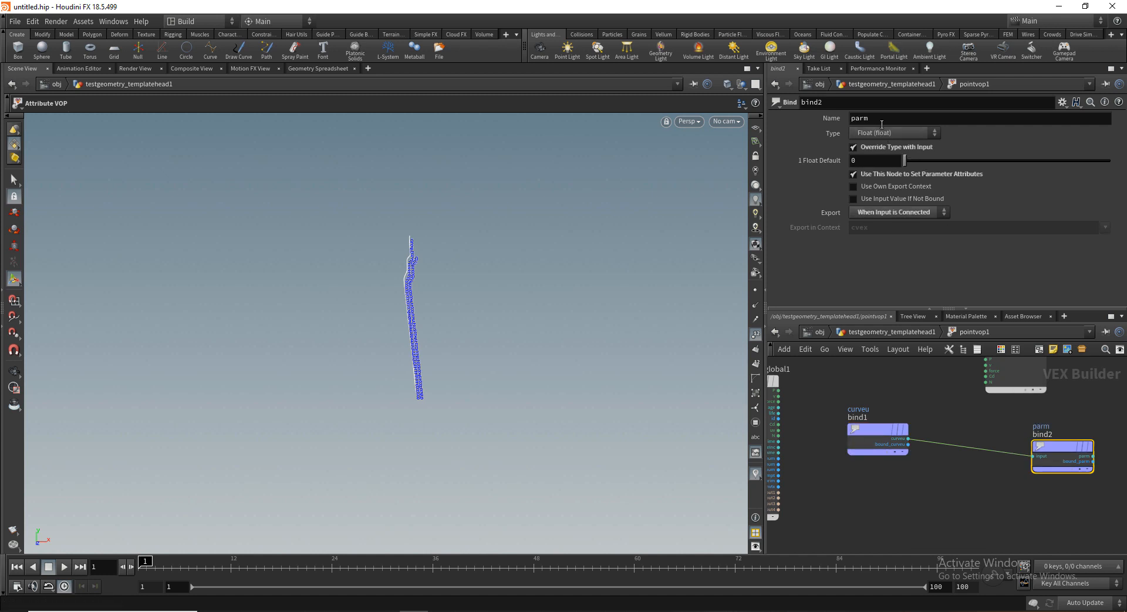
{"action": "double_click", "coordinate": [882, 122]}
{"action": "type", "text": "ra"}
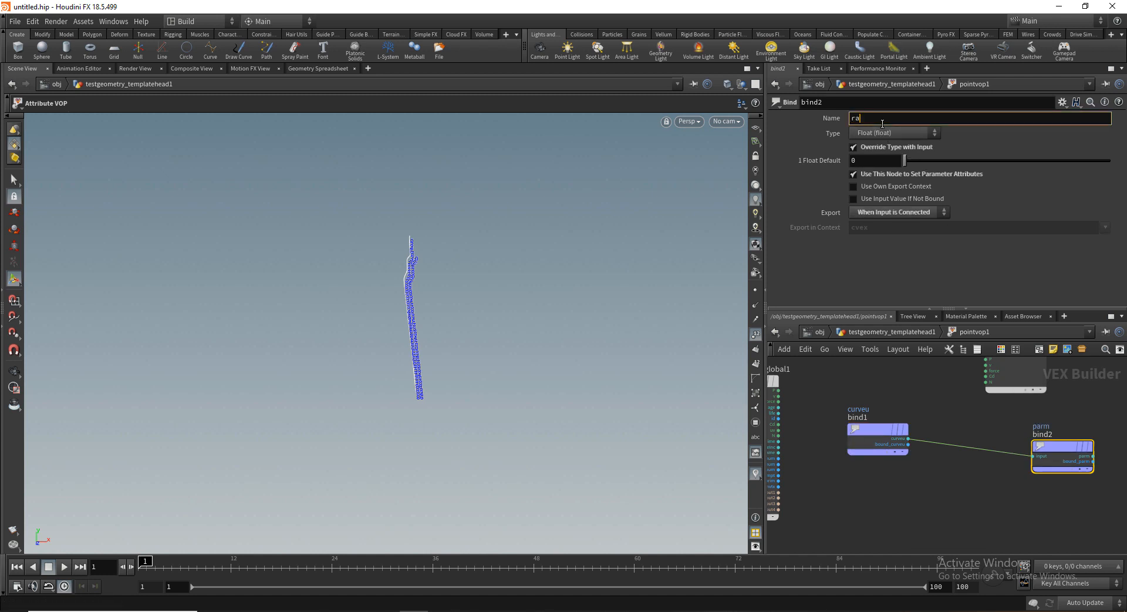
{"action": "type", "text": "dius"}
{"action": "left_click", "coordinate": [976, 436]}
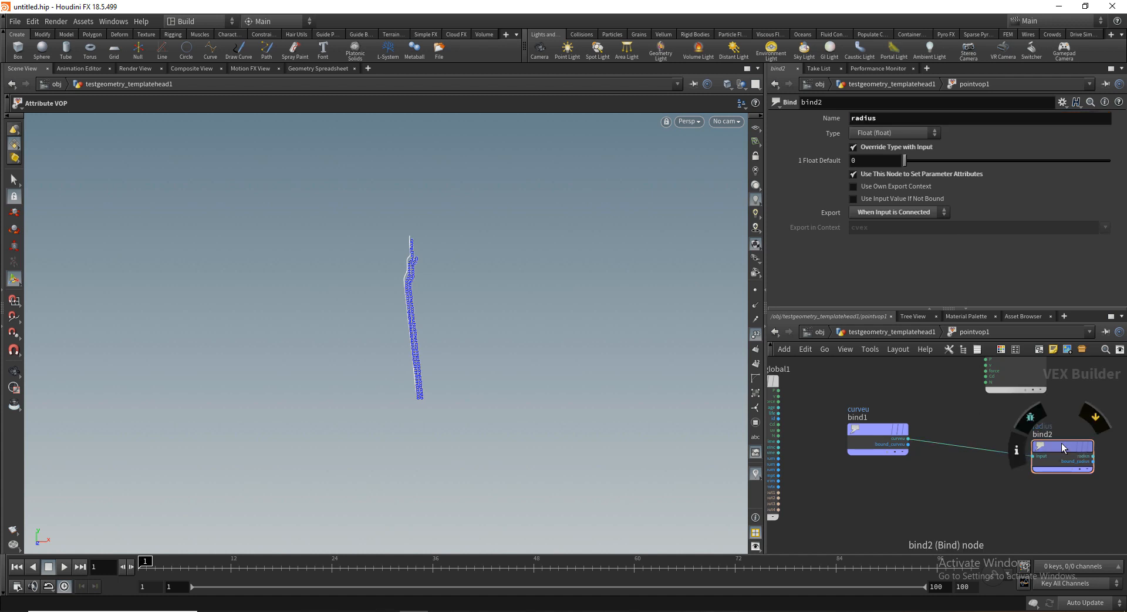
Step: Insert a Ramp Parameter node between the curveu and radius Bind nodes and set its ramp type to Spline Ramp (float)
{"action": "left_click_drag", "start_coordinate": [1061, 445], "coordinate": [1076, 444]}
{"action": "middle_click_drag", "start_coordinate": [1042, 441], "coordinate": [1015, 422]}
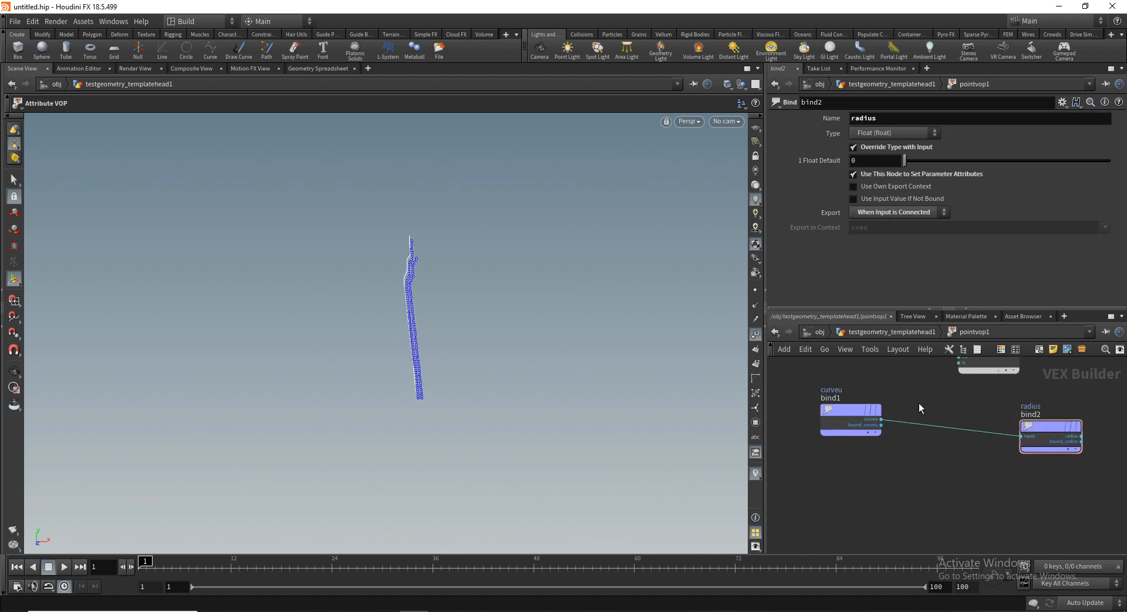
{"action": "key", "text": "Tab"}
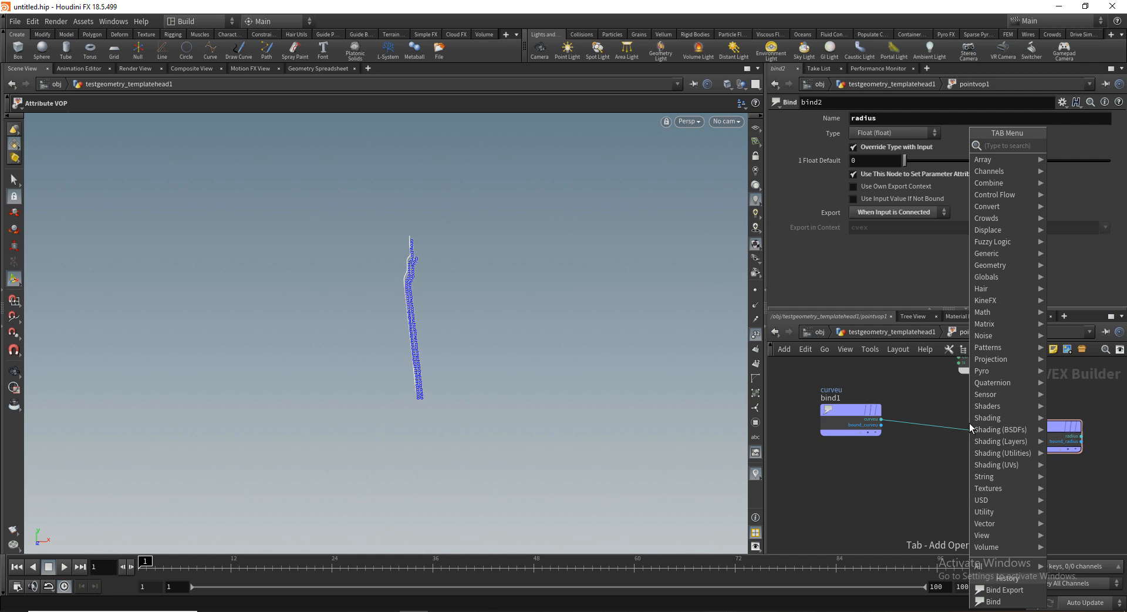
{"action": "type", "text": "ram"}
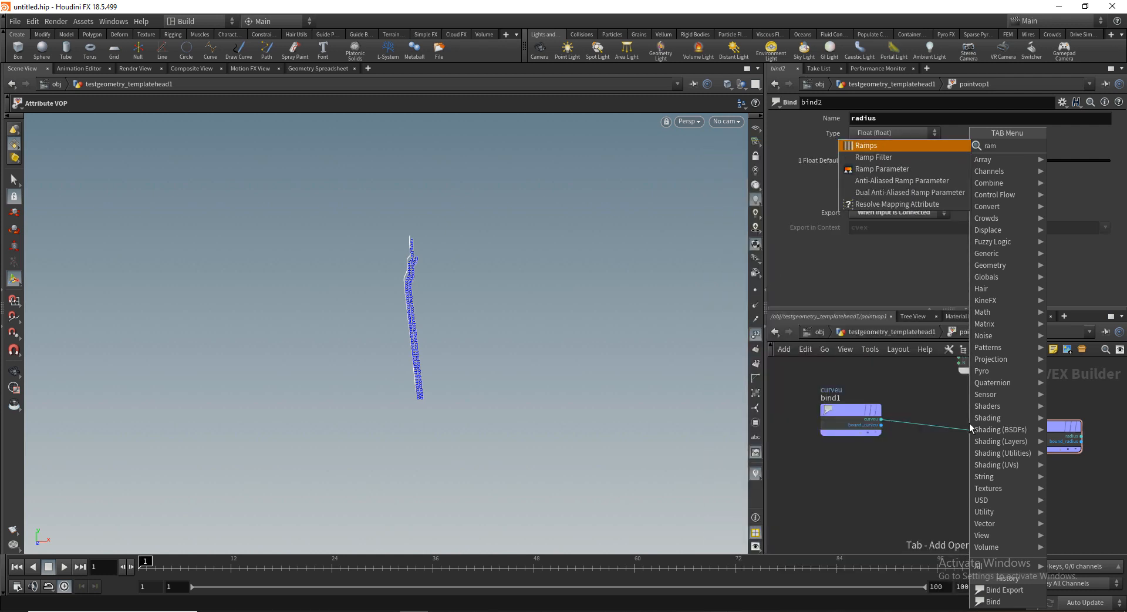
{"action": "key", "text": "Down"}
{"action": "key", "text": "Down"}
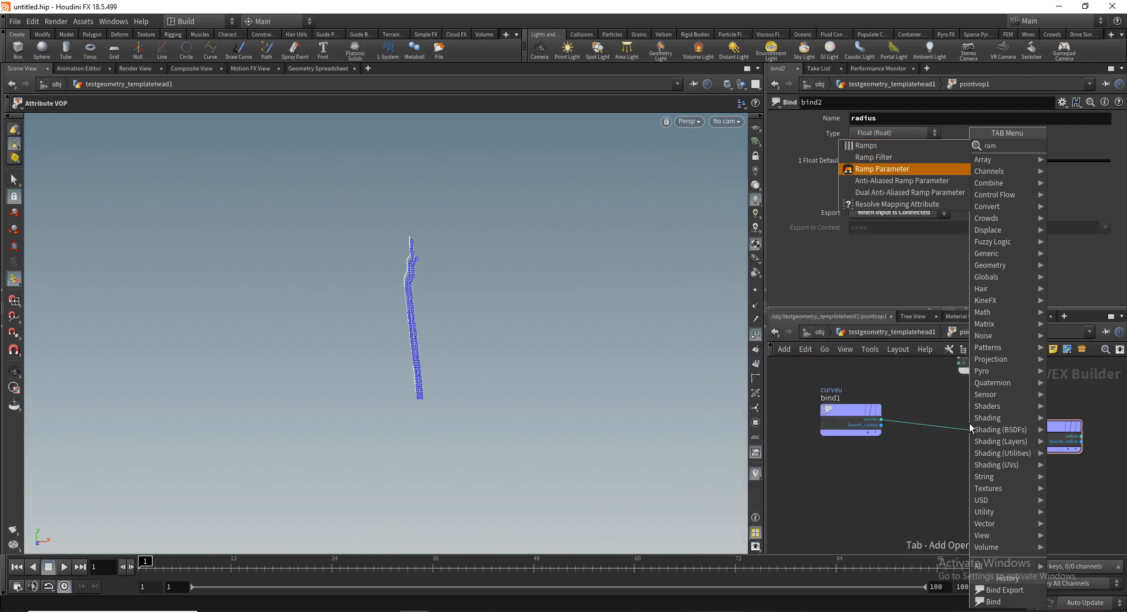
{"action": "key", "text": "Return"}
{"action": "left_click", "coordinate": [969, 423]}
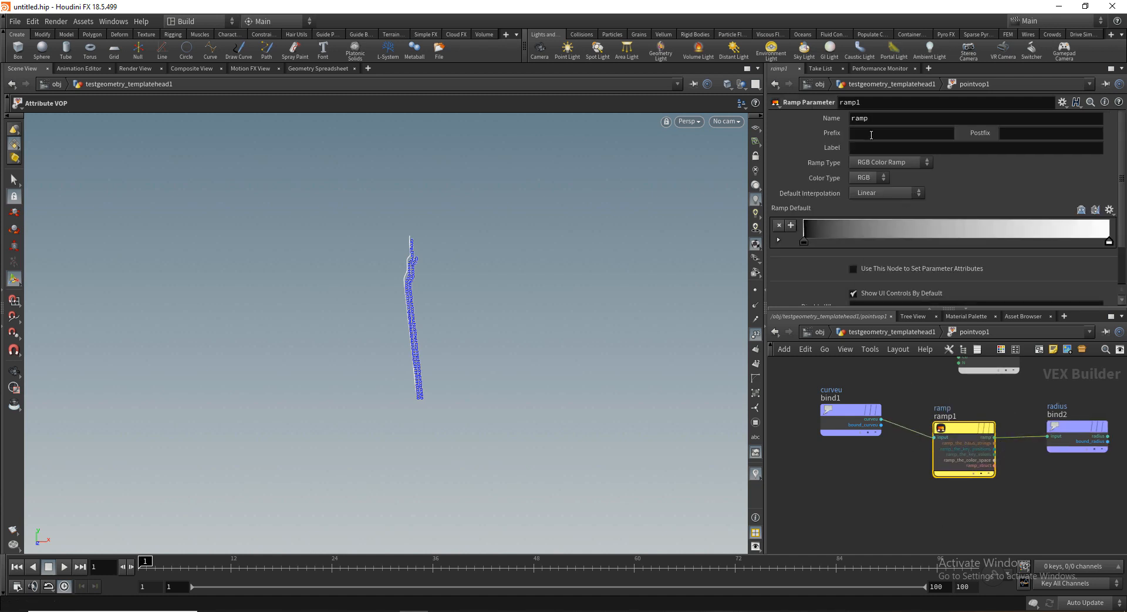
{"action": "left_click", "coordinate": [885, 164]}
{"action": "left_click", "coordinate": [886, 186]}
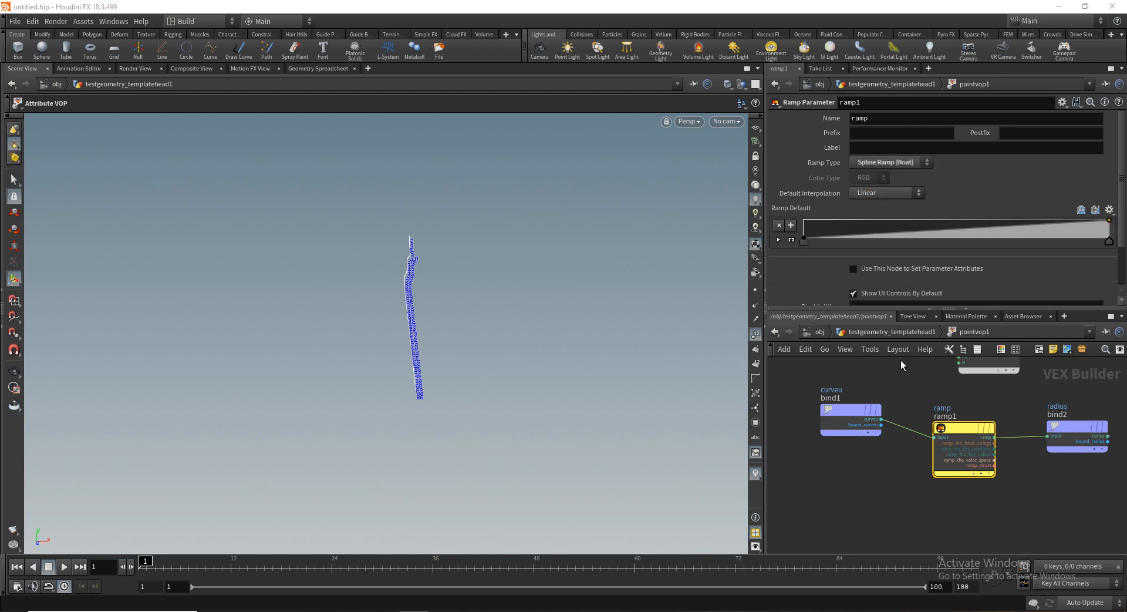
Step: Return to the geometry network and display the output of the polywire1 node
{"action": "left_click", "coordinate": [1056, 415]}
{"action": "double_click", "coordinate": [885, 115]}
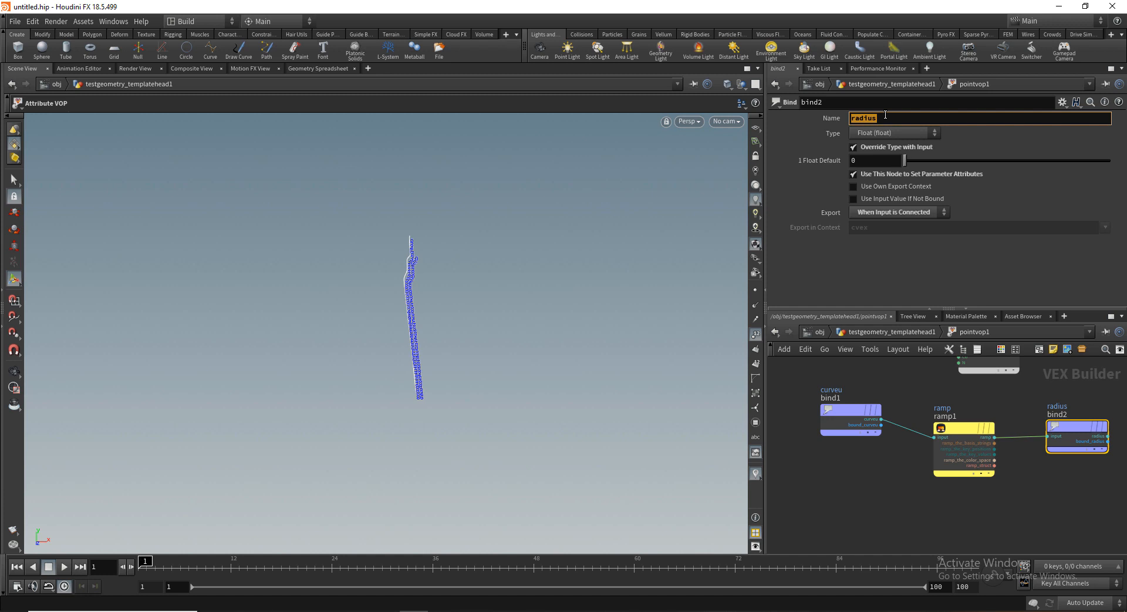
{"action": "left_click", "coordinate": [911, 330]}
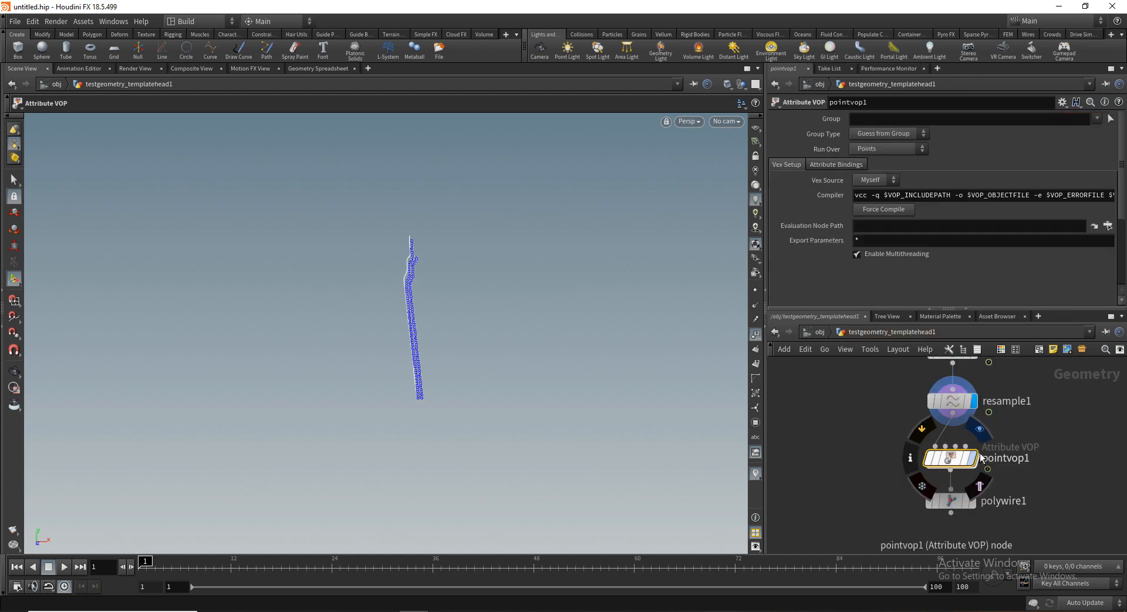
{"action": "left_click", "coordinate": [969, 500]}
{"action": "left_click", "coordinate": [951, 500]}
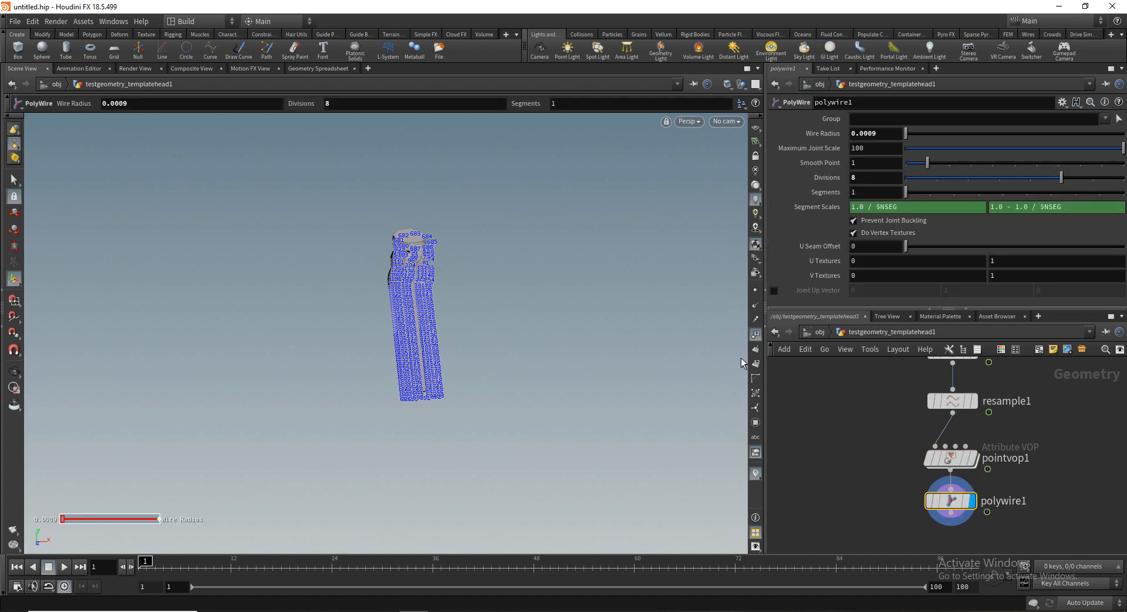
{"action": "left_click_drag", "start_coordinate": [886, 134], "coordinate": [824, 135]}
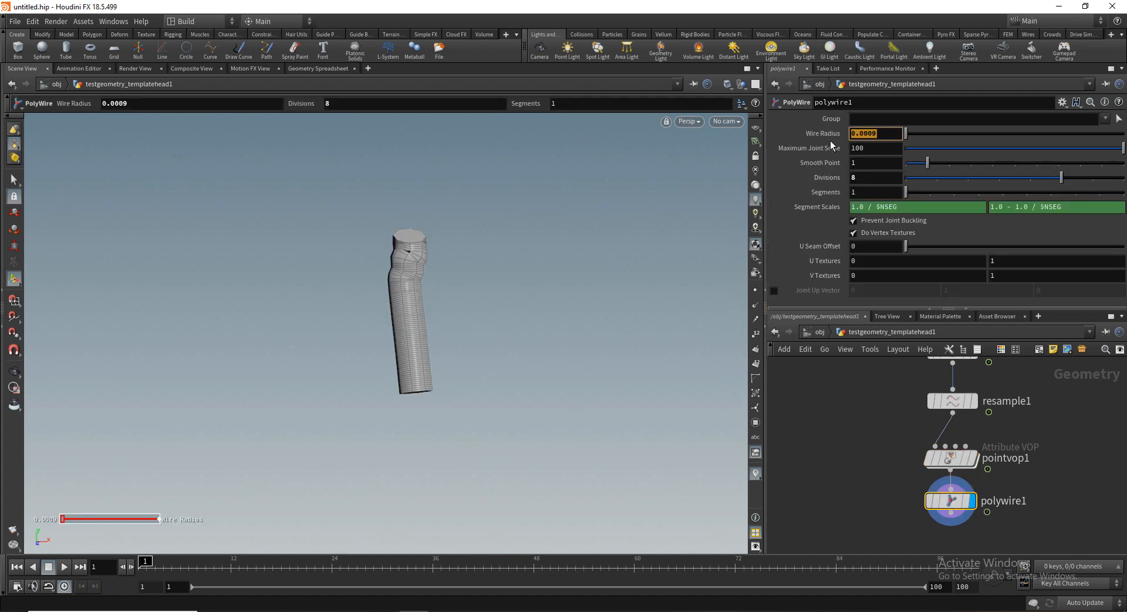
{"action": "type", "text": "@"}
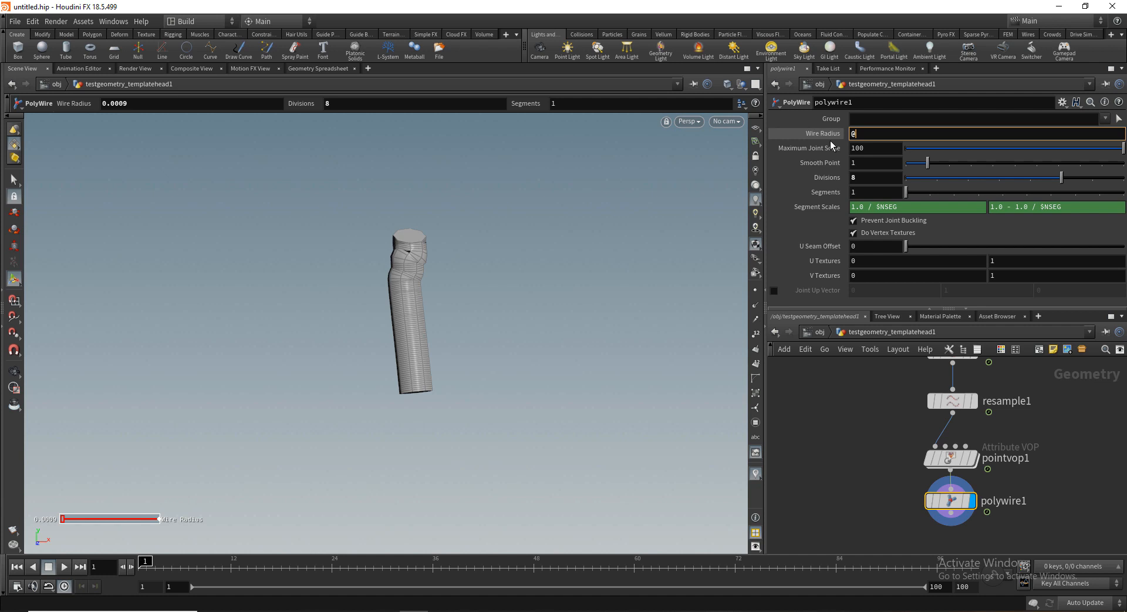
{"action": "type", "text": "radius"}
{"action": "key", "text": "Return"}
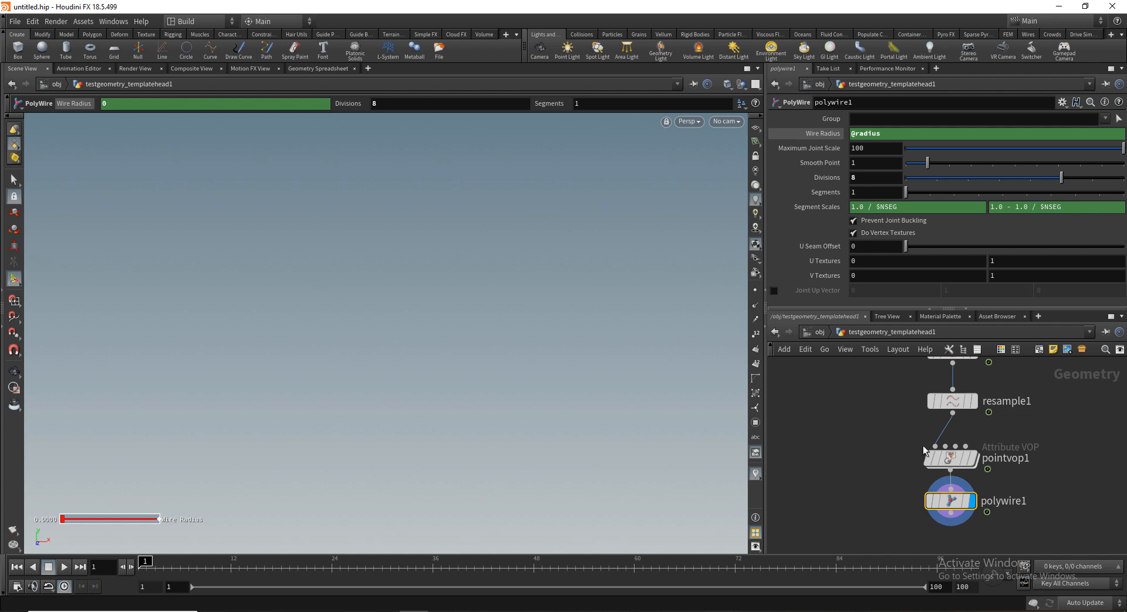
Step: Set the value of the end point on the pointvop1 ramp to 0.0014583
{"action": "left_click", "coordinate": [961, 460]}
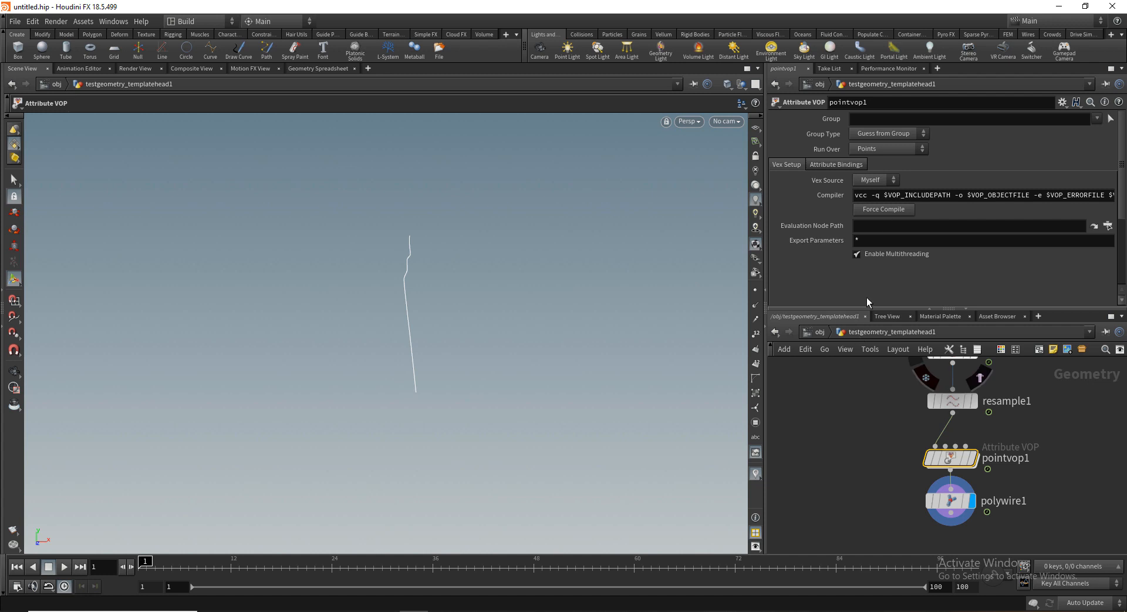
{"action": "scroll", "coordinate": [866, 297], "scroll_direction": "down", "scroll_amount": 5}
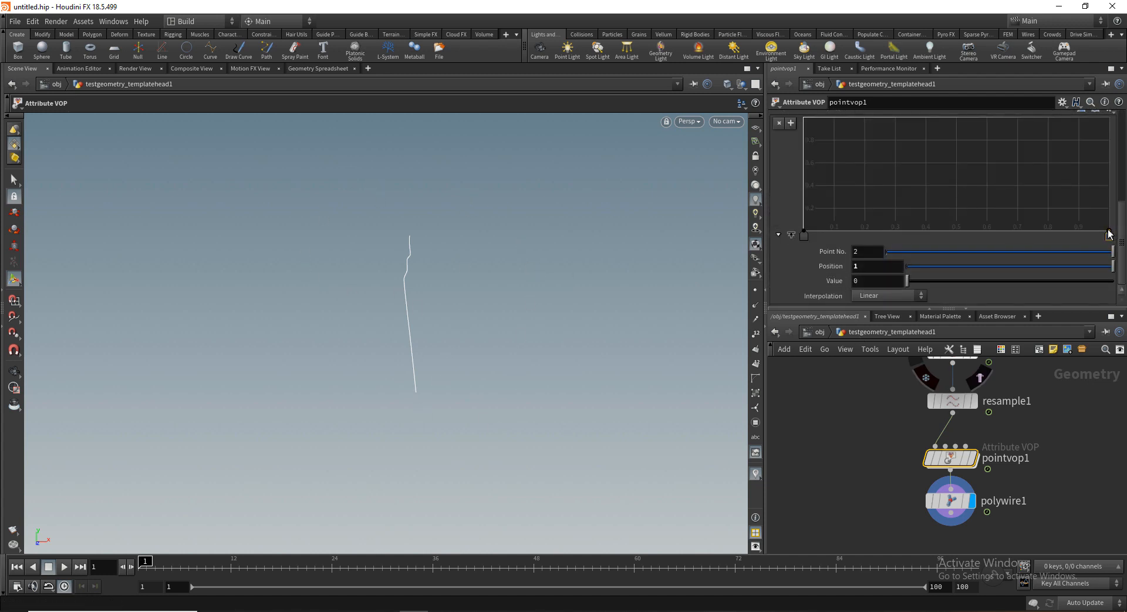
{"action": "left_click_drag", "start_coordinate": [1109, 231], "coordinate": [1111, 229]}
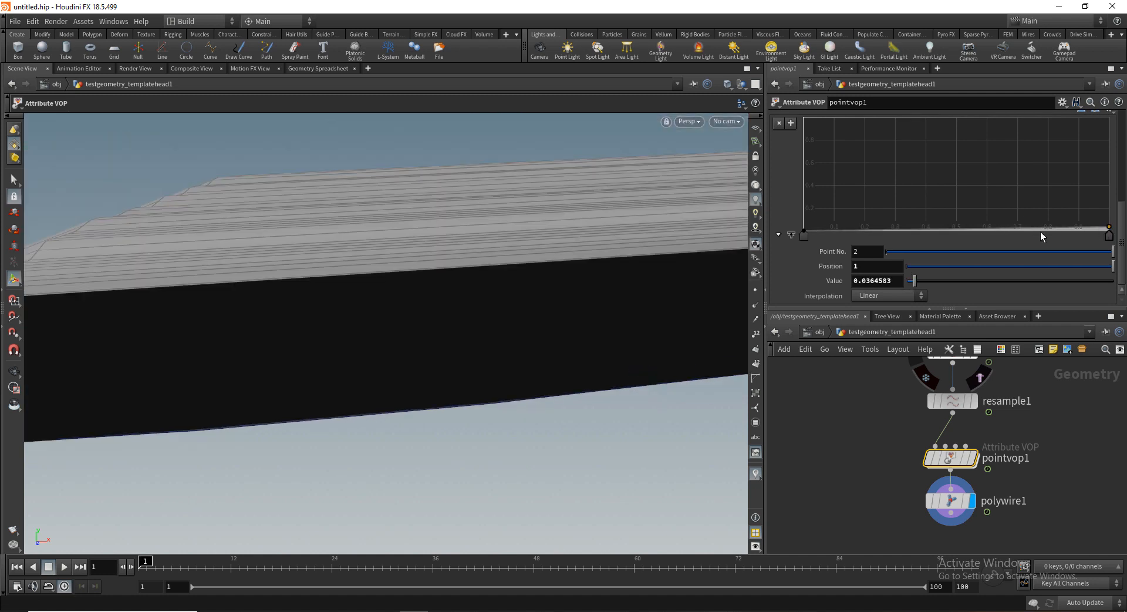
{"action": "key", "text": "alt"}
{"action": "scroll", "coordinate": [639, 284], "scroll_direction": "down", "scroll_amount": 5}
{"action": "left_click_drag", "start_coordinate": [642, 284], "coordinate": [611, 305]}
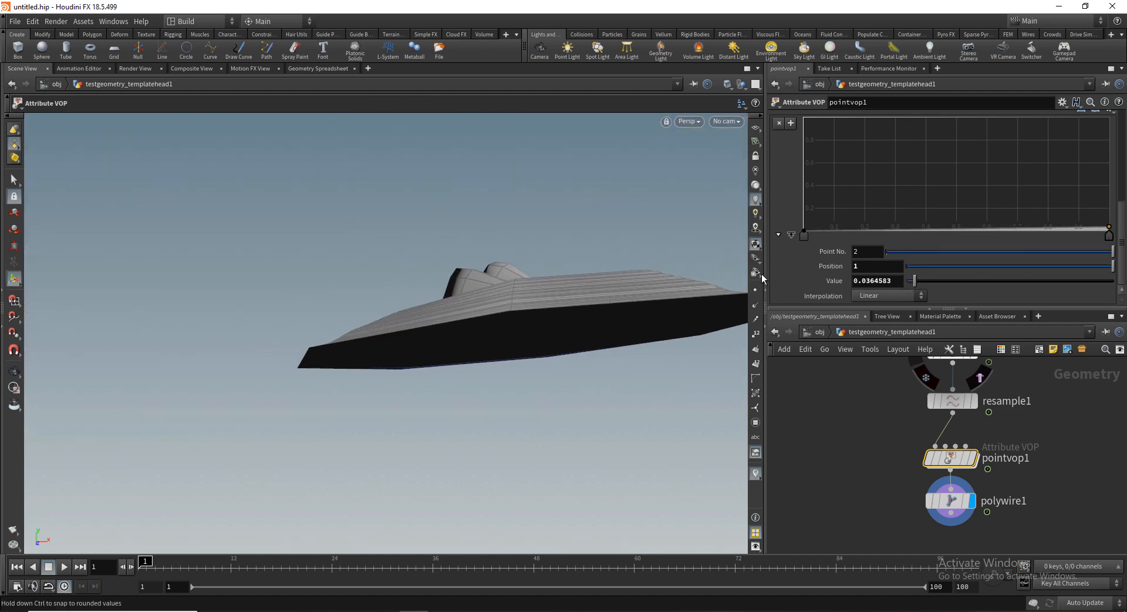
{"action": "left_click_drag", "start_coordinate": [539, 301], "coordinate": [538, 329]}
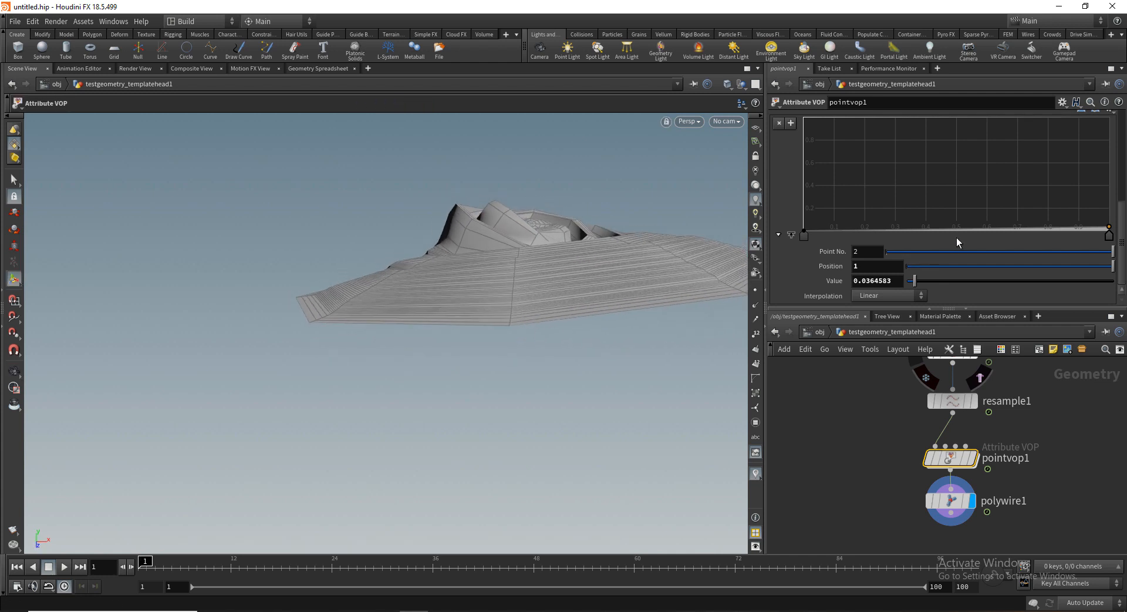
{"action": "middle_click_drag", "start_coordinate": [888, 281], "coordinate": [702, 325]}
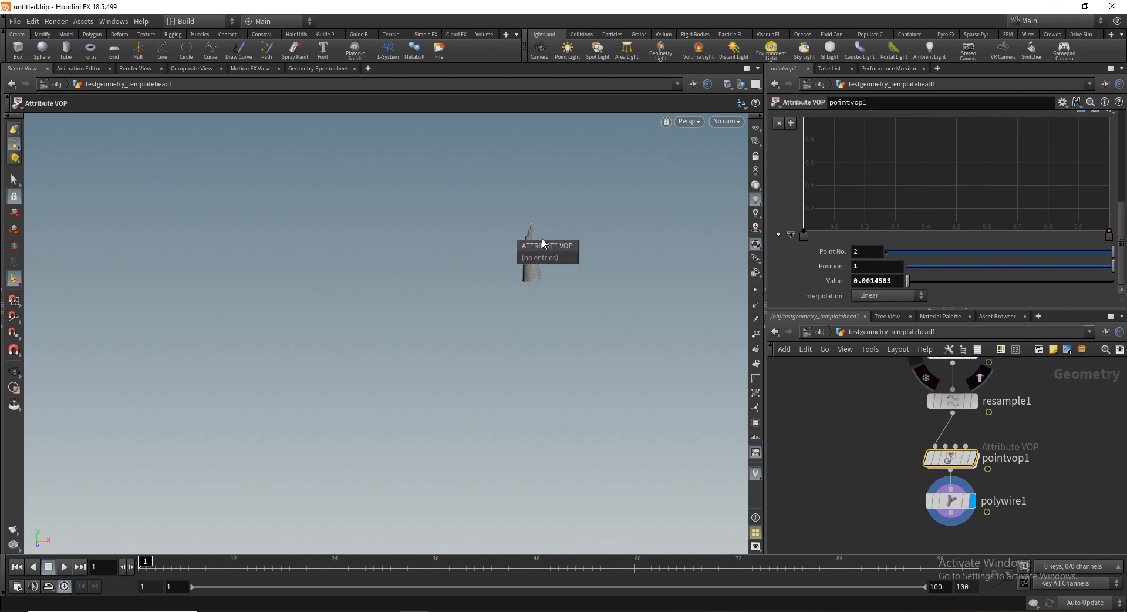
{"action": "right_click_drag", "start_coordinate": [534, 214], "coordinate": [610, 219], "text": "alt"}
{"action": "middle_click_drag", "start_coordinate": [587, 280], "coordinate": [581, 277]}
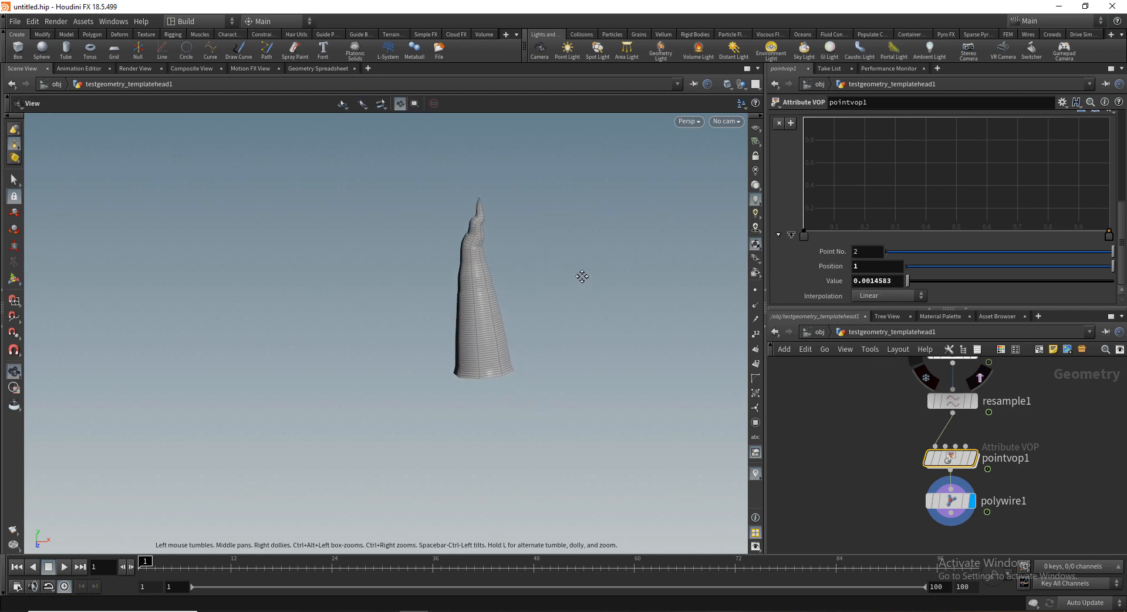
{"action": "key", "text": "Return"}
Step: Insert a Smooth node between the resample1 and pointvop1 nodes
{"action": "middle_click_drag", "start_coordinate": [1023, 481], "coordinate": [999, 475]}
{"action": "scroll", "coordinate": [1018, 459], "scroll_direction": "down", "scroll_amount": 2}
{"action": "left_click", "coordinate": [945, 424]}
{"action": "scroll", "coordinate": [1005, 499], "scroll_direction": "up", "scroll_amount": 2}
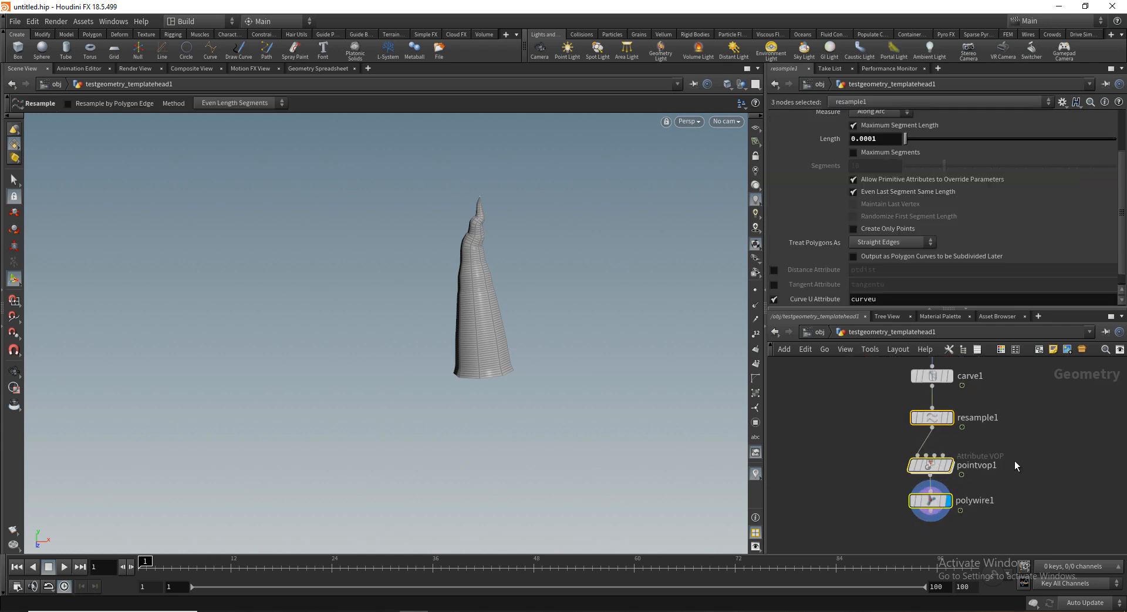
{"action": "left_click_drag", "start_coordinate": [822, 445], "coordinate": [966, 513]}
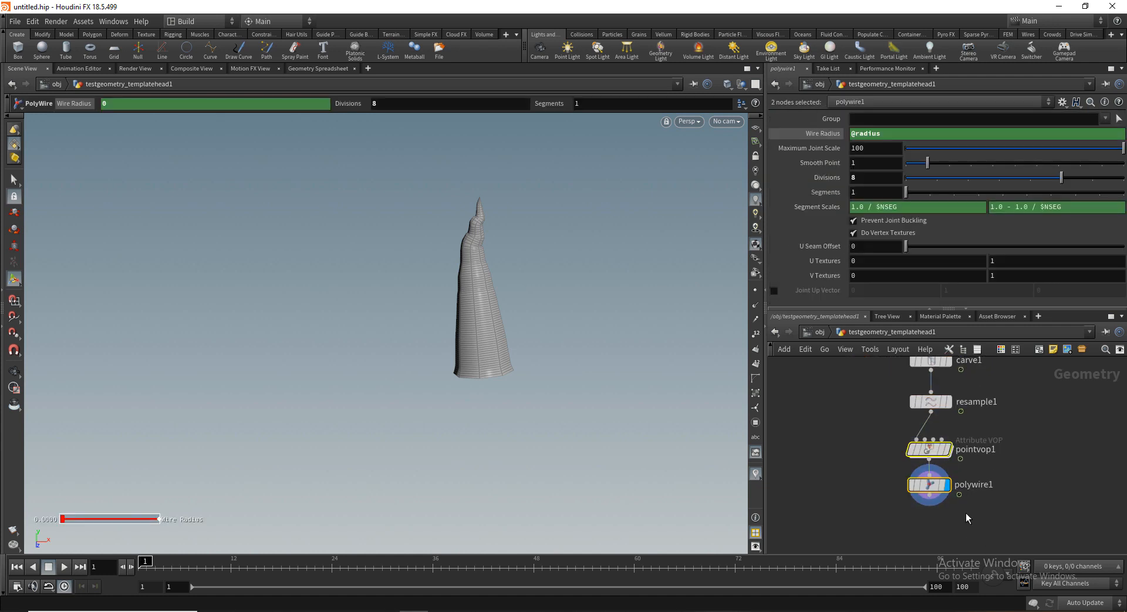
{"action": "left_click_drag", "start_coordinate": [935, 452], "coordinate": [932, 495]}
{"action": "left_click", "coordinate": [935, 445]}
{"action": "key", "text": "Tab"}
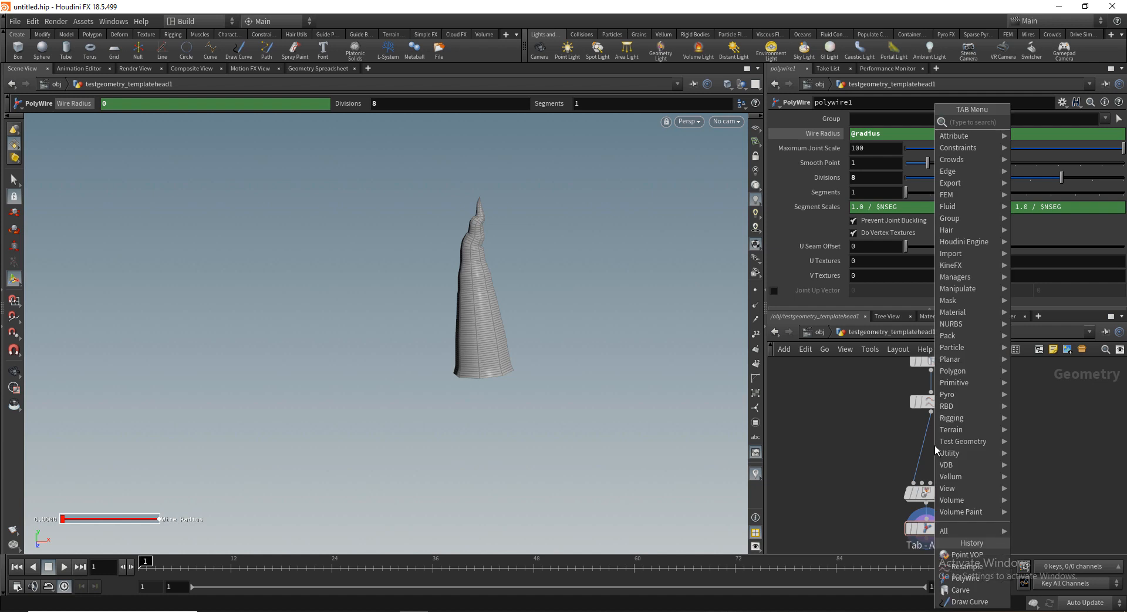
{"action": "type", "text": "smo"}
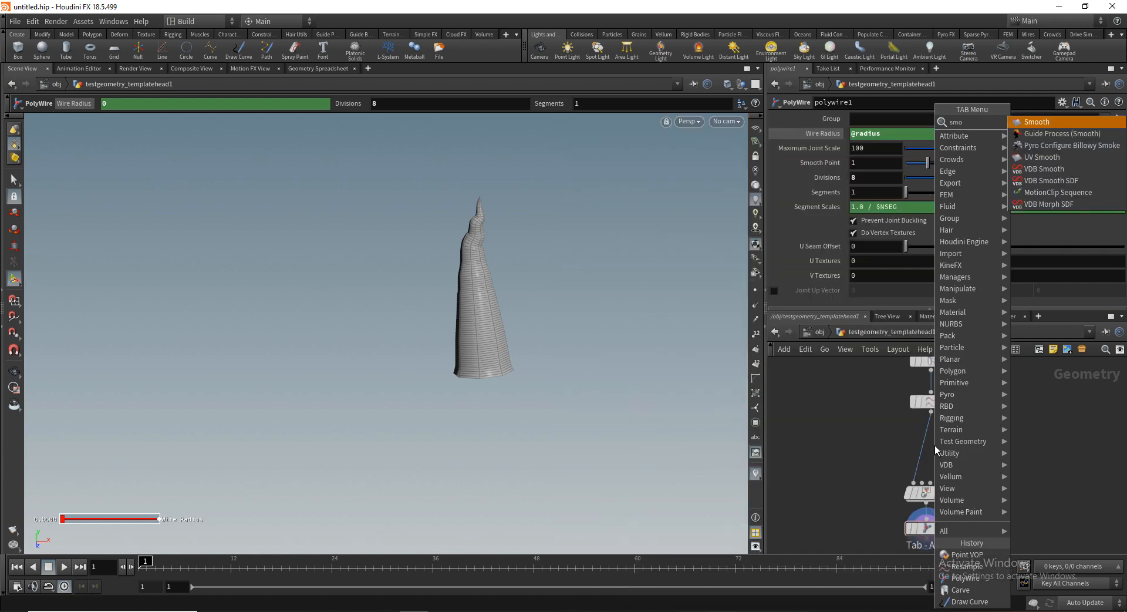
{"action": "key", "text": "Return"}
{"action": "left_click", "coordinate": [931, 445]}
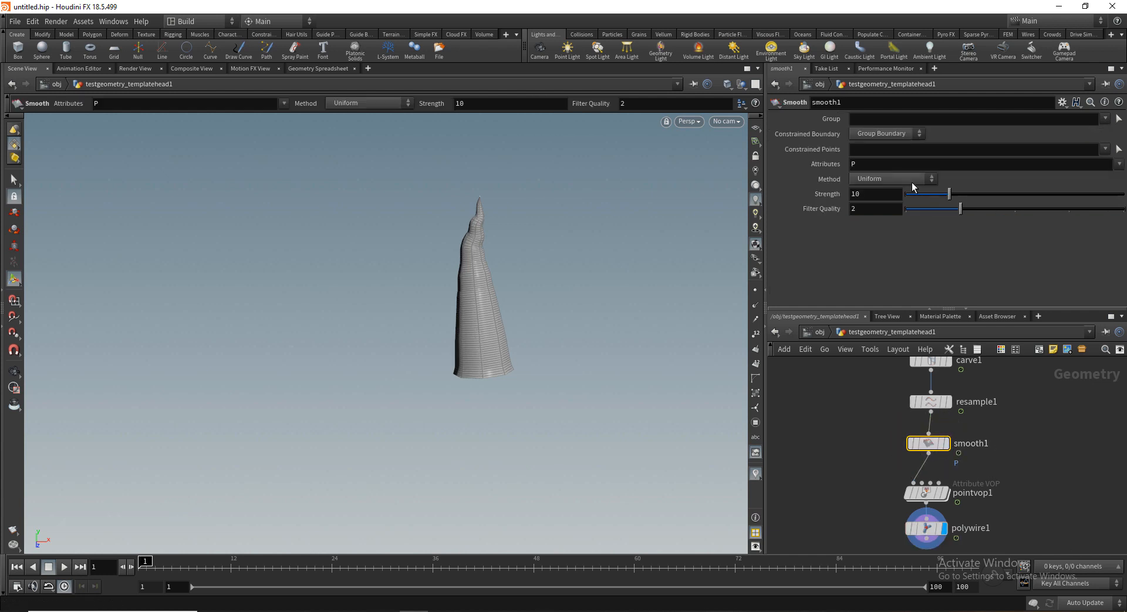
Step: Set the Smooth node's strength to 50
{"action": "double_click", "coordinate": [875, 193]}
{"action": "type", "text": "50"}
{"action": "key", "text": "Return"}
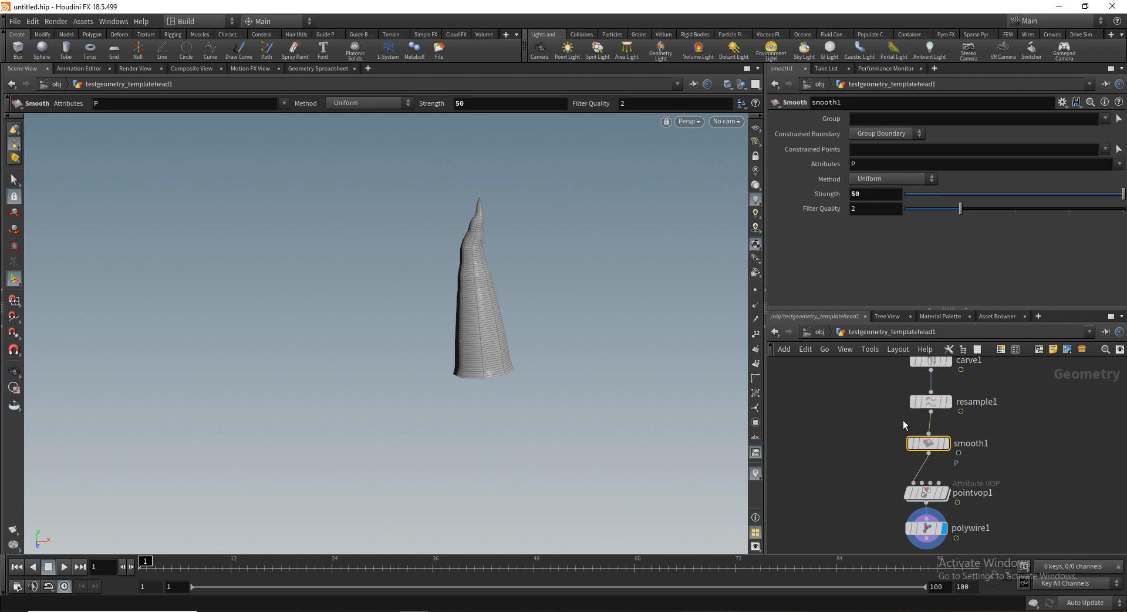
Step: Add a point to the pointvop1 ramp at position 0.932692 with a value of 0.0011167
{"action": "middle_click_drag", "start_coordinate": [991, 501], "coordinate": [975, 478]}
{"action": "left_click", "coordinate": [928, 504]}
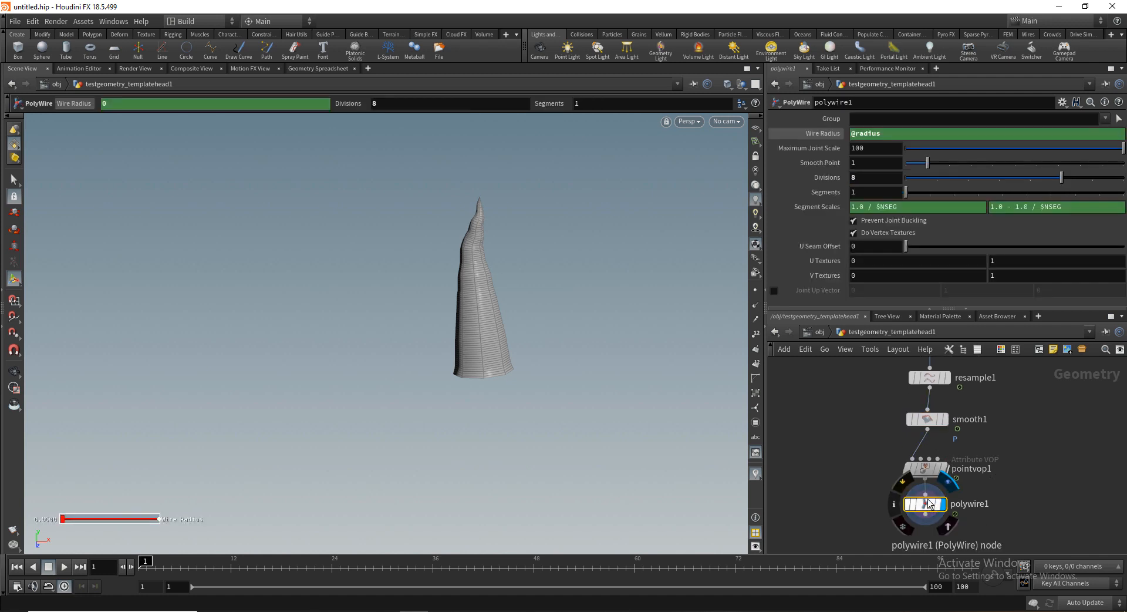
{"action": "left_click", "coordinate": [932, 470]}
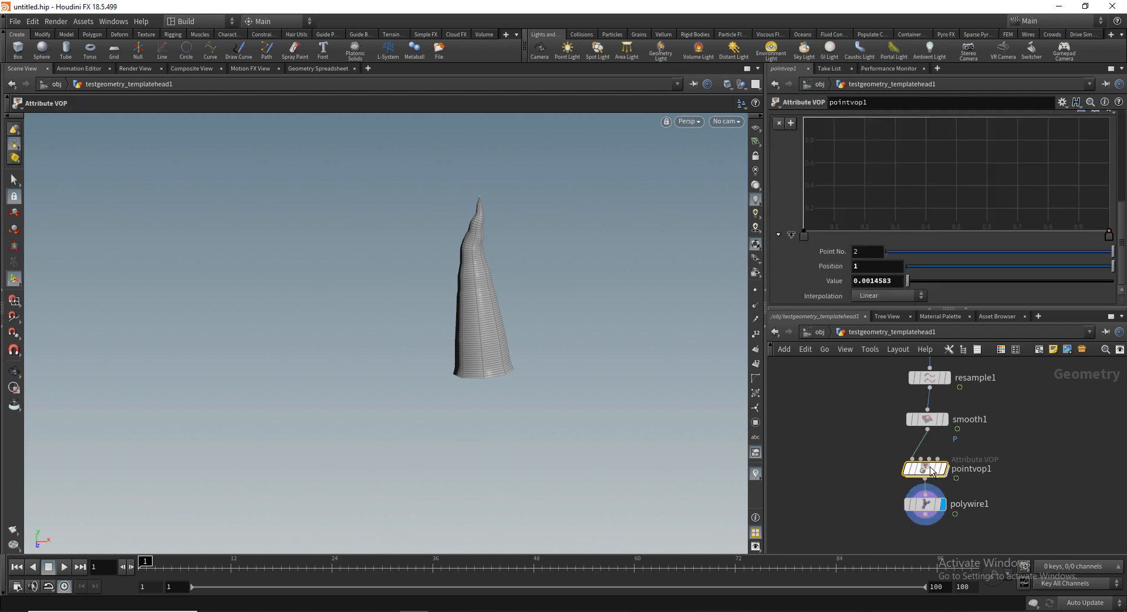
{"action": "left_click_drag", "start_coordinate": [1109, 235], "coordinate": [1090, 234]}
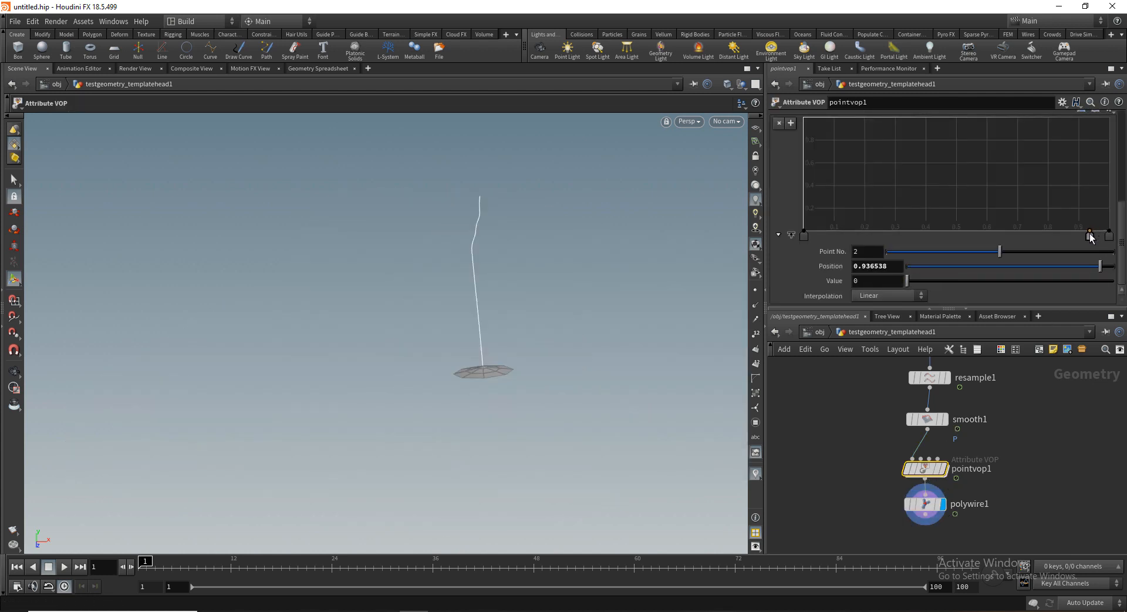
{"action": "key", "text": "ctrl+z"}
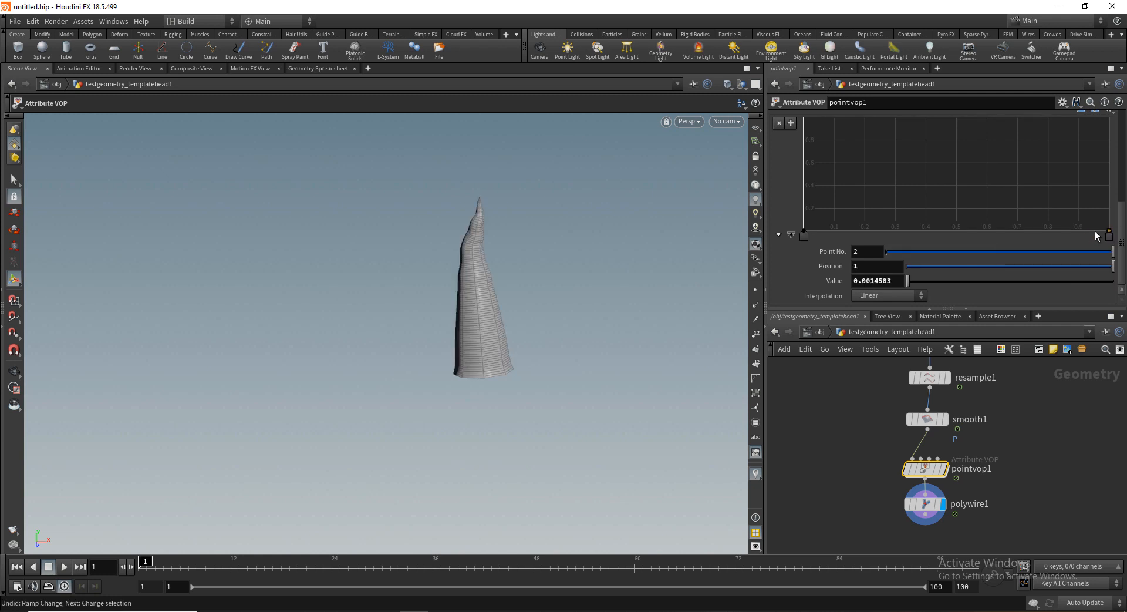
{"action": "left_click_drag", "start_coordinate": [1093, 231], "coordinate": [1089, 235]}
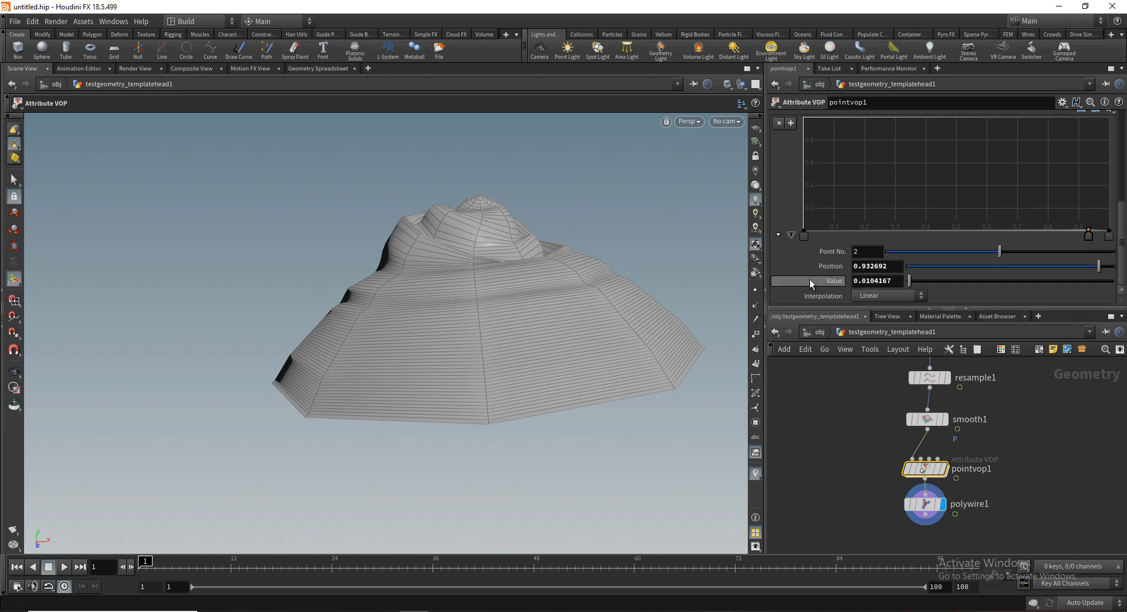
{"action": "middle_click_drag", "start_coordinate": [899, 281], "coordinate": [871, 339]}
Step: Set the value of the ramp's end point at position 1 to 0
{"action": "left_click", "coordinate": [1109, 236]}
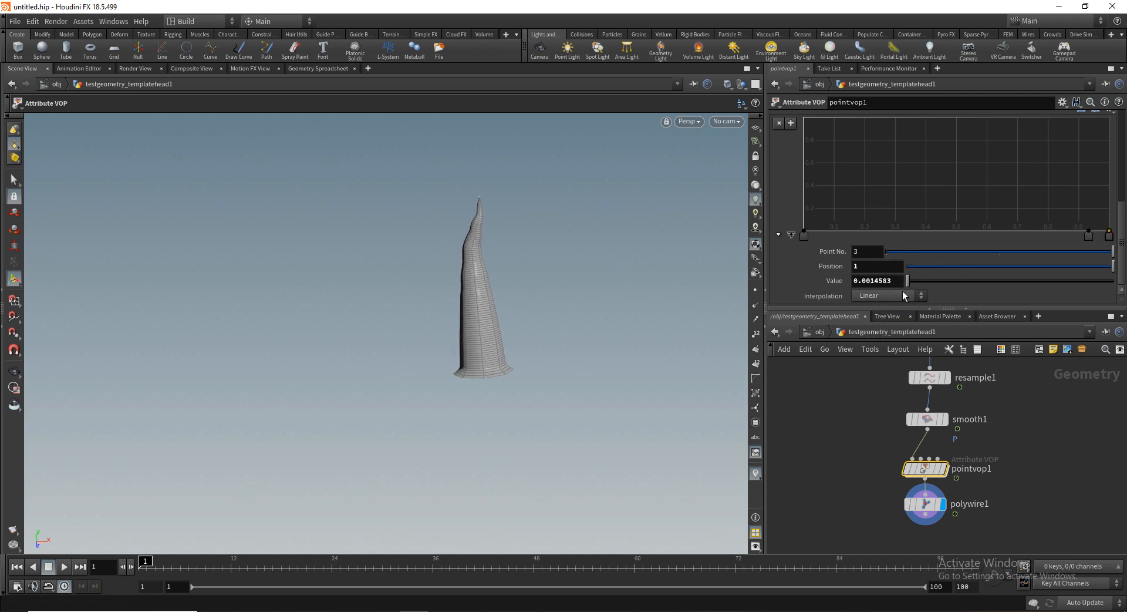
{"action": "middle_click_drag", "start_coordinate": [898, 281], "coordinate": [812, 351]}
{"action": "left_click", "coordinate": [897, 280]}
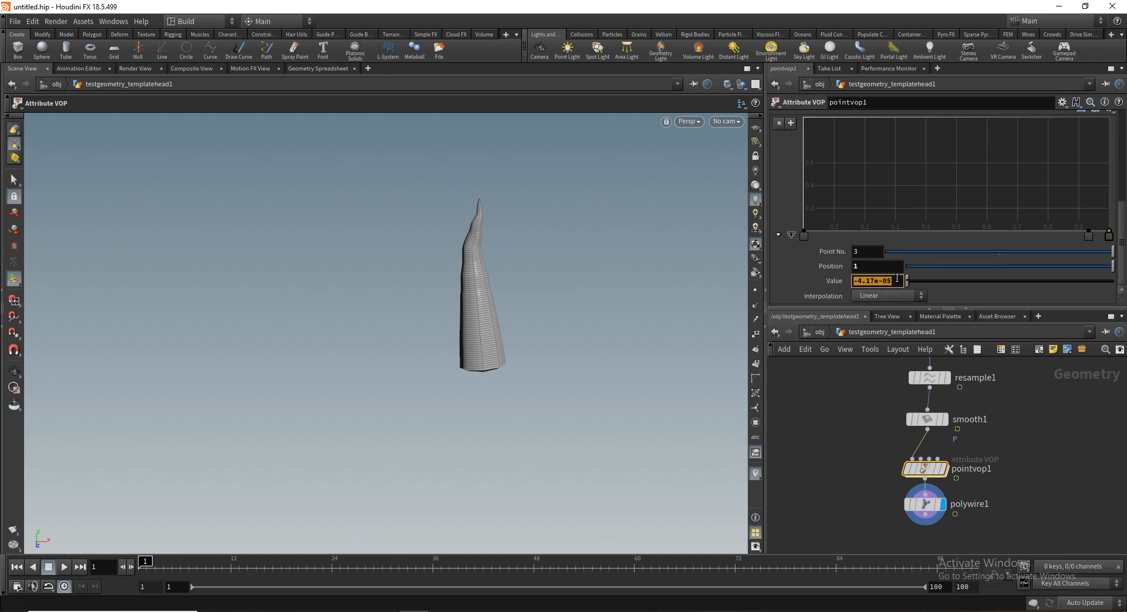
{"action": "type", "text": "0"}
{"action": "key", "text": "Return"}
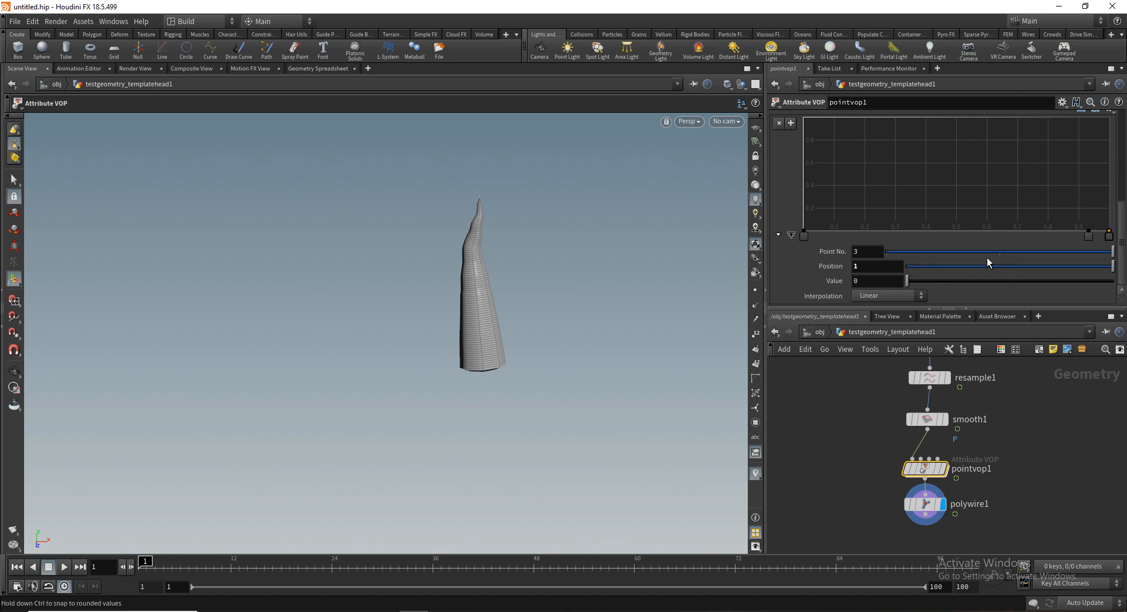
Step: Add a ramp point at position 0.848077 with value 0.0013167, and set the point at position 0.932692 to 0.00070833
{"action": "left_click", "coordinate": [1089, 232]}
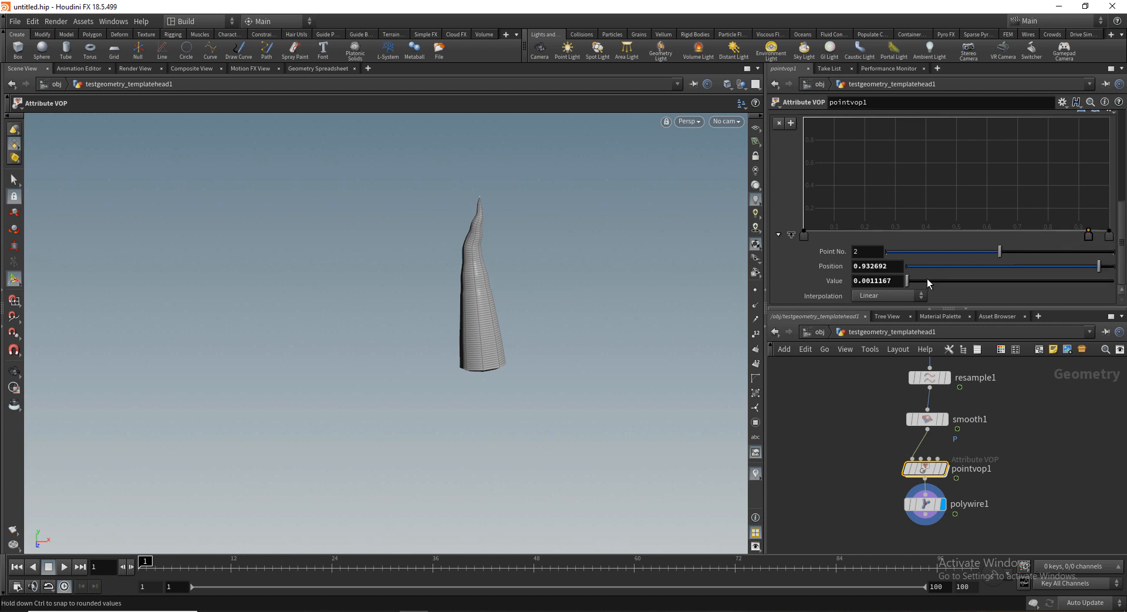
{"action": "left_click", "coordinate": [1062, 232]}
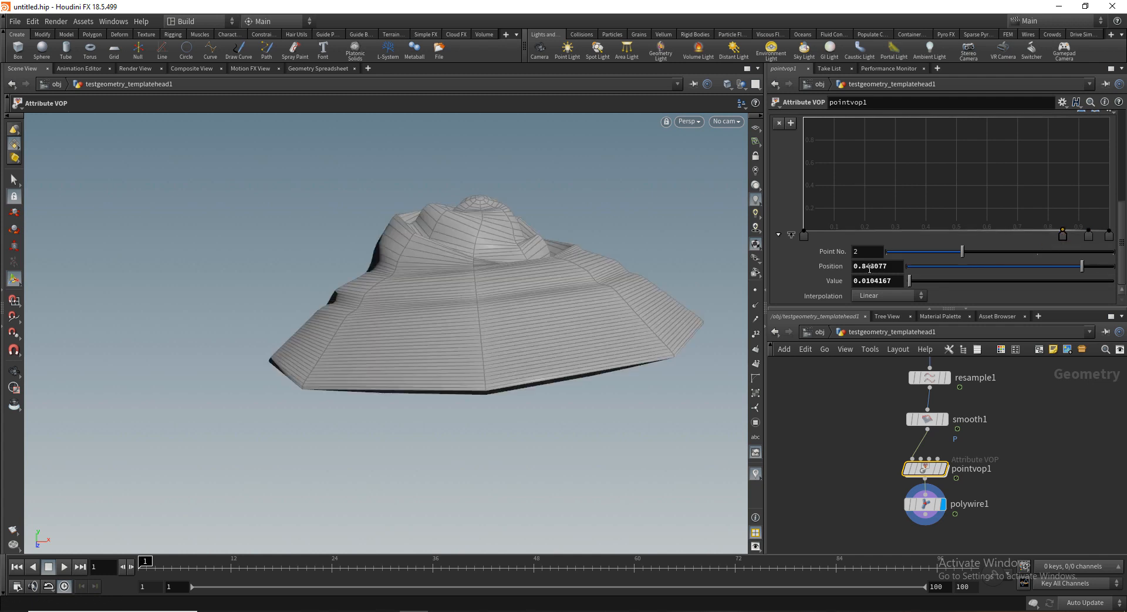
{"action": "middle_click_drag", "start_coordinate": [897, 281], "coordinate": [847, 330]}
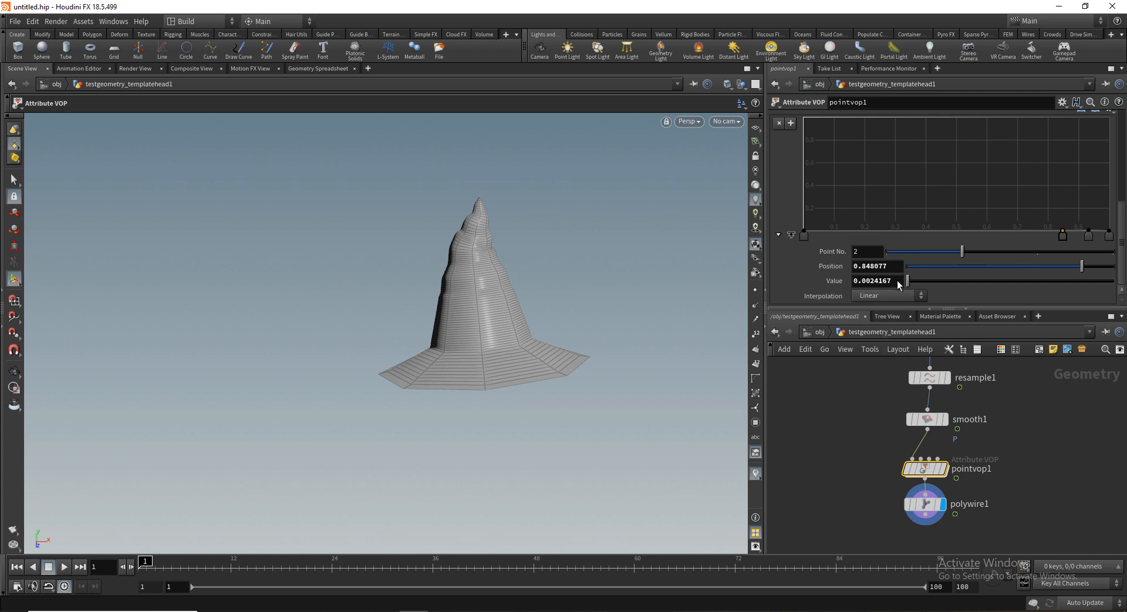
{"action": "key", "text": "ctrl+z"}
{"action": "middle_click_drag", "start_coordinate": [897, 282], "coordinate": [431, 353]}
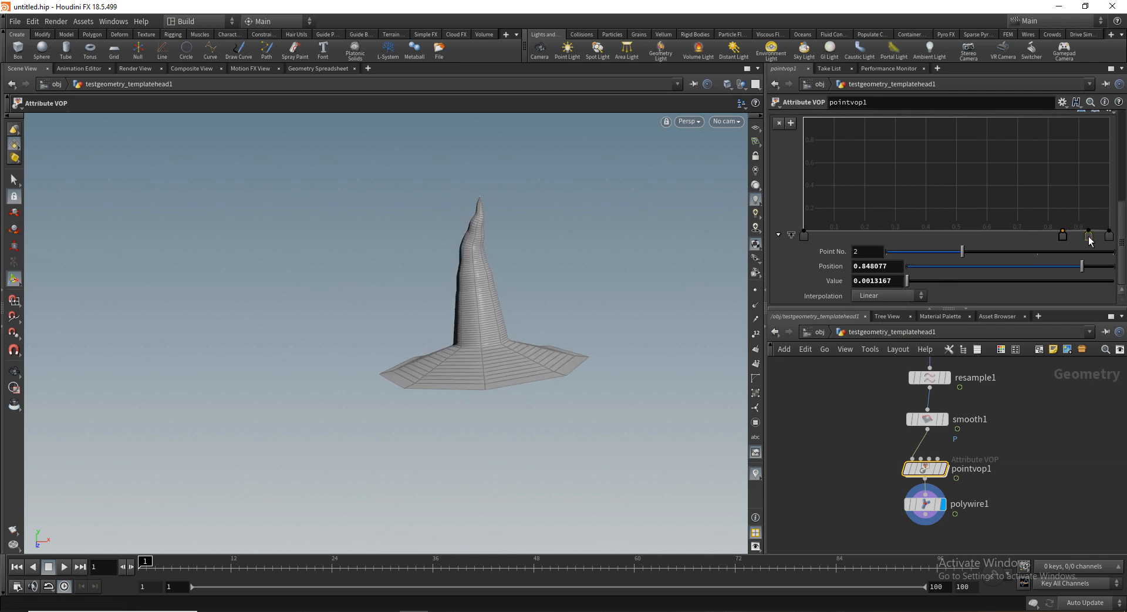
{"action": "left_click", "coordinate": [1089, 236]}
{"action": "middle_click_drag", "start_coordinate": [897, 282], "coordinate": [664, 354]}
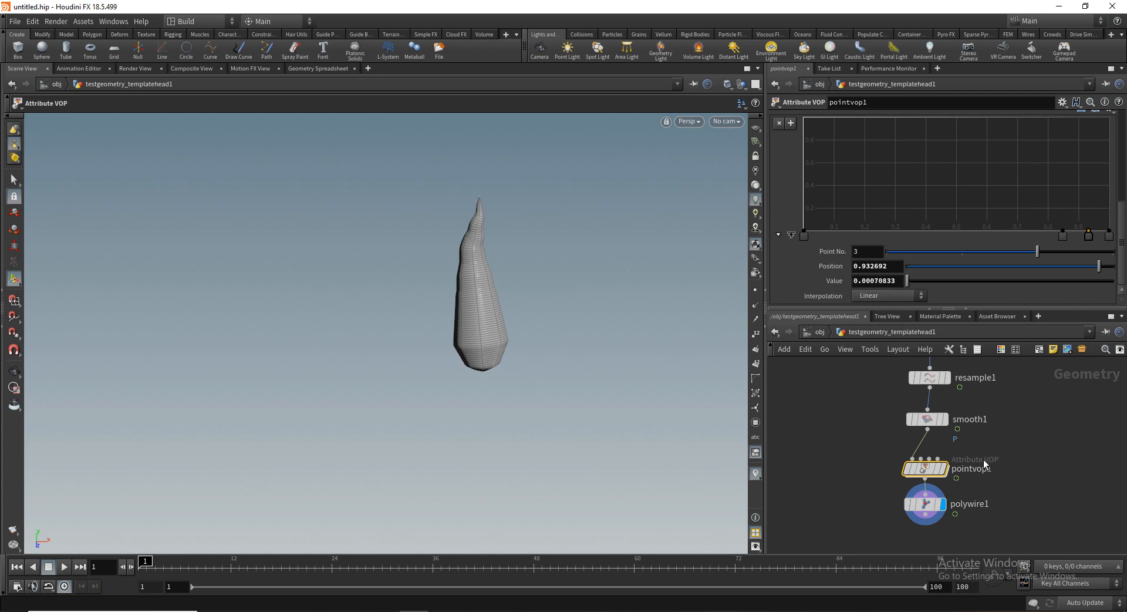
Step: Try a maximum segment length of 0.01 on the resample1 node
{"action": "middle_click_drag", "start_coordinate": [977, 401], "coordinate": [966, 445]}
{"action": "left_click", "coordinate": [919, 421]}
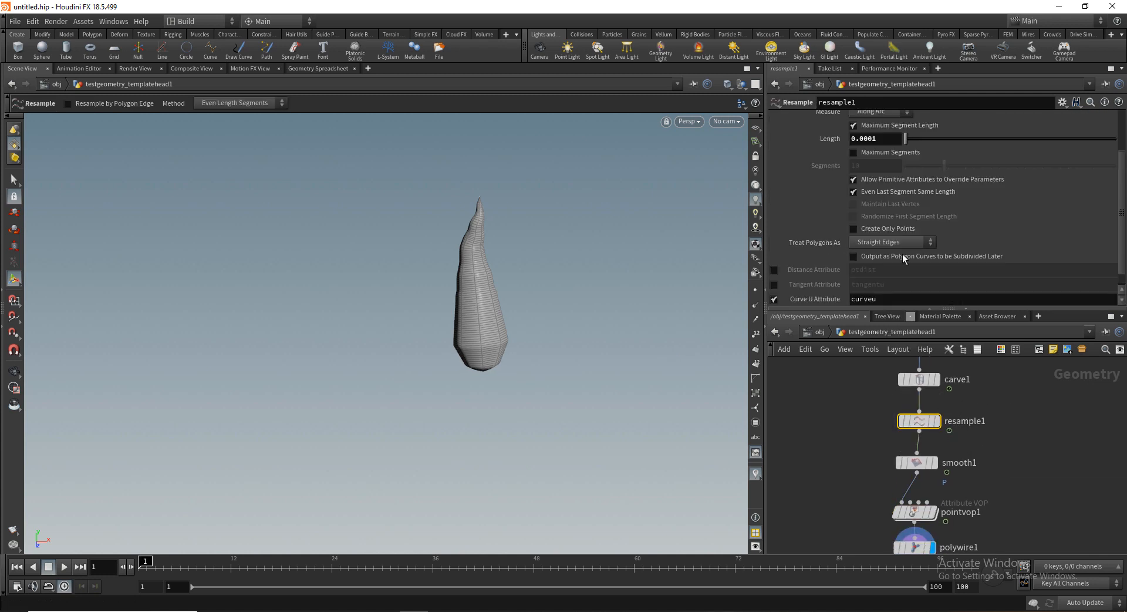
{"action": "left_click", "coordinate": [872, 138]}
{"action": "key", "text": "BackSpace"}
{"action": "key", "text": "BackSpace"}
{"action": "key", "text": "Return"}
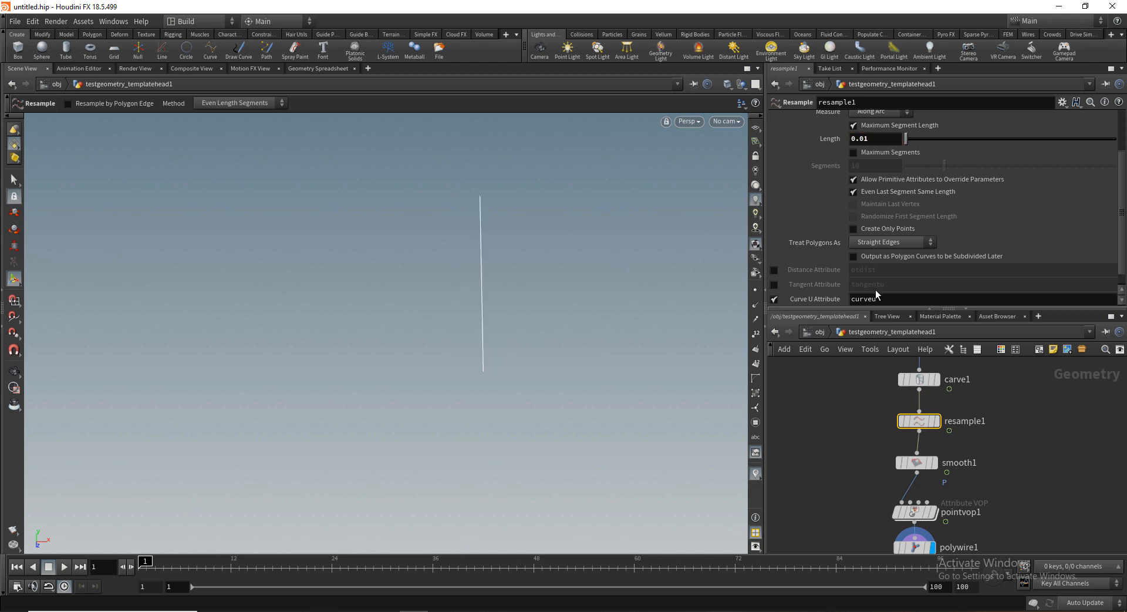
Step: Set the resample1 node's maximum segment length to 0.001
{"action": "left_click", "coordinate": [866, 138]}
{"action": "key", "text": "BackSpace"}
{"action": "type", "text": "01"}
{"action": "key", "text": "Return"}
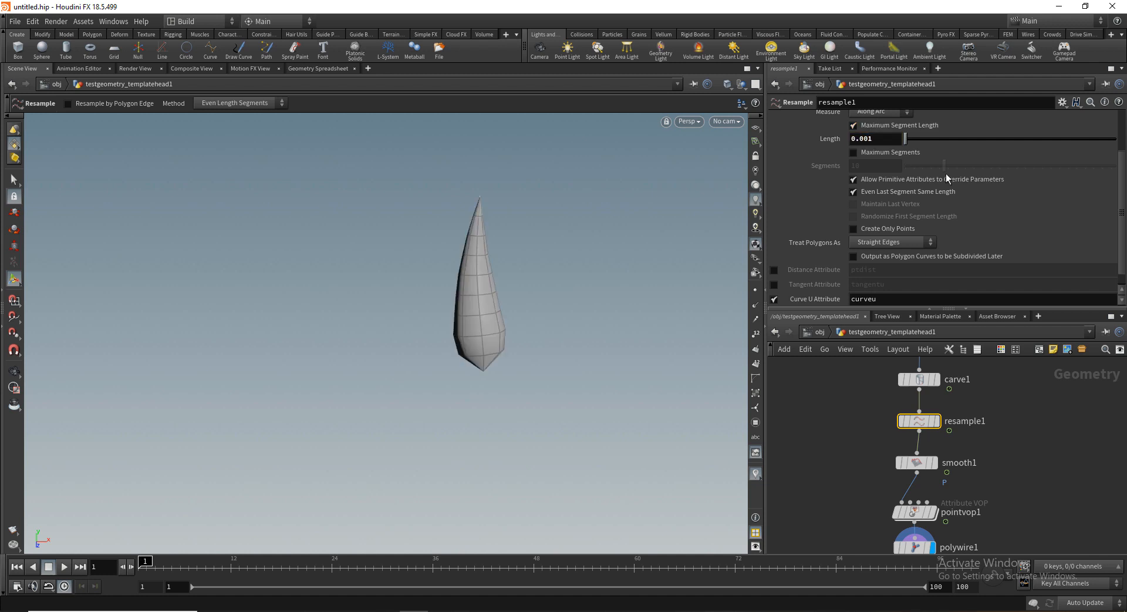
{"action": "mouse_move", "coordinate": [555, 262]}
{"action": "right_mouse_down", "text": "alt"}
{"action": "mouse_move", "coordinate": [503, 267]}
{"action": "mouse_move", "coordinate": [538, 261]}
{"action": "right_mouse_up", "text": "alt"}
{"action": "key", "text": "Return"}
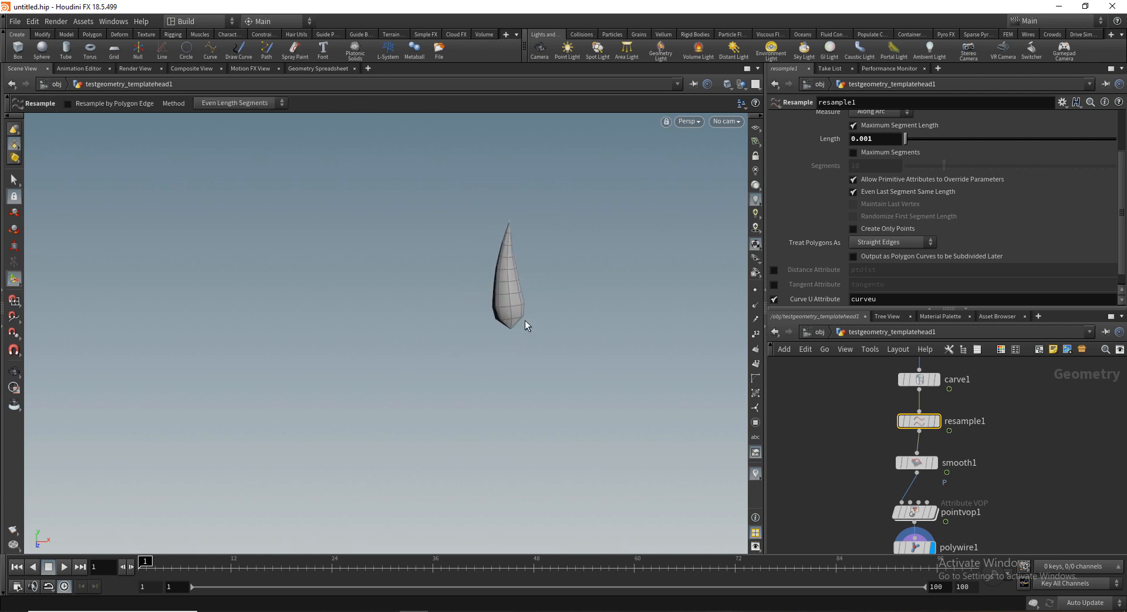
Step: Add a Subdivide node fed by polywire1 and display its output
{"action": "middle_click_drag", "start_coordinate": [1000, 493], "coordinate": [991, 433]}
{"action": "middle_click_drag", "start_coordinate": [962, 499], "coordinate": [954, 449]}
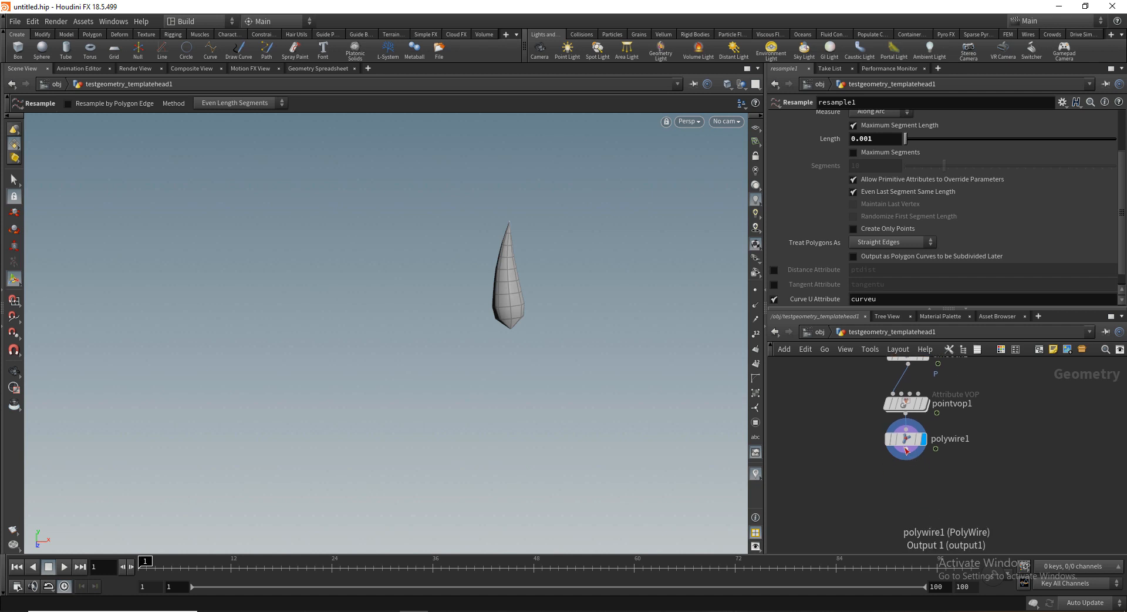
{"action": "left_click", "coordinate": [907, 460]}
{"action": "left_click", "coordinate": [907, 475]}
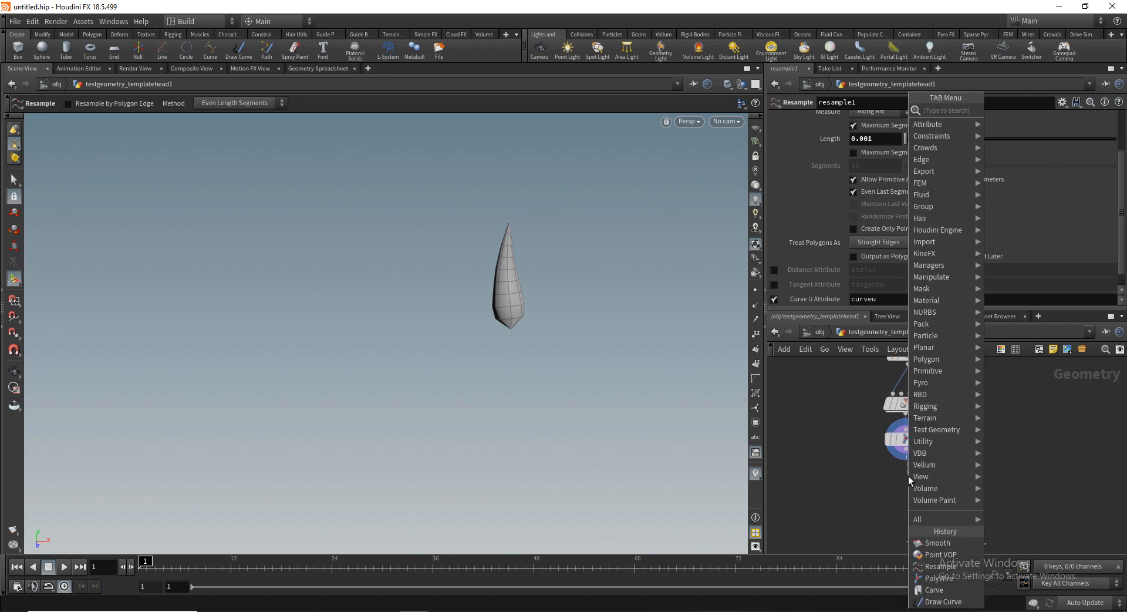
{"action": "type", "text": "sub"}
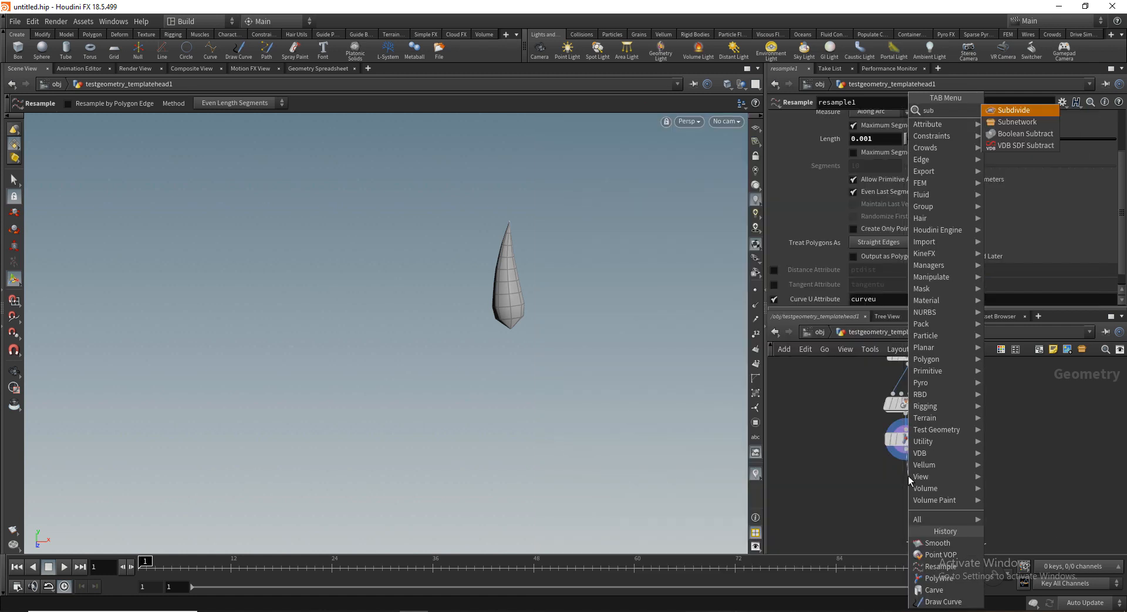
{"action": "key", "text": "Return"}
{"action": "left_click", "coordinate": [908, 480]}
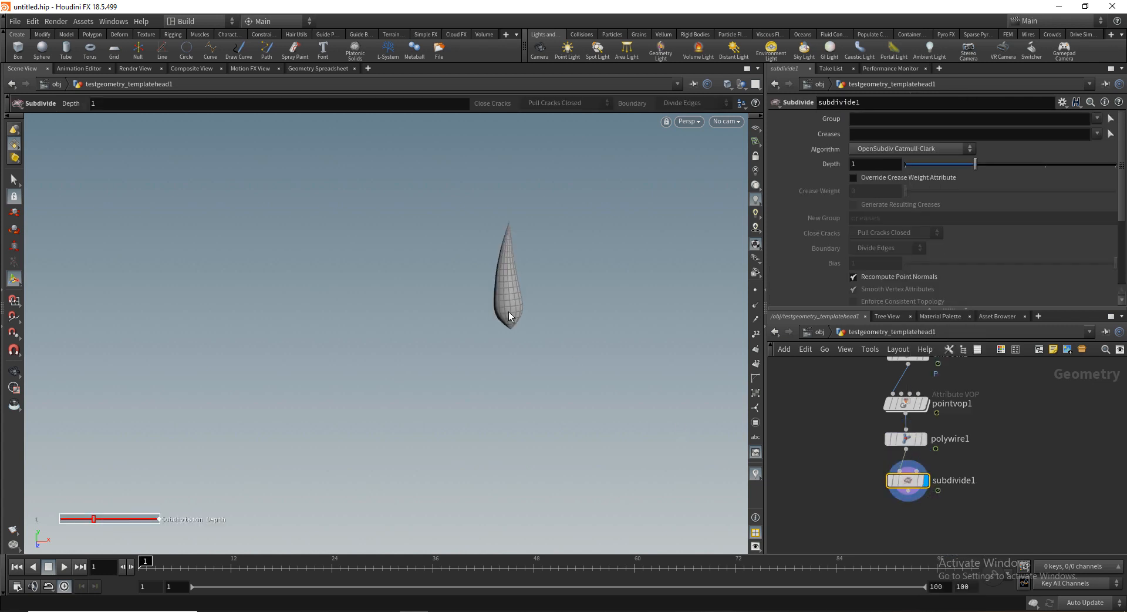
{"action": "key", "text": "Escape"}
Step: Insert a VDB from Polygons node between the polywire1 and subdivide1 nodes
{"action": "left_click_drag", "start_coordinate": [544, 339], "coordinate": [699, 393]}
{"action": "middle_click_drag", "start_coordinate": [949, 472], "coordinate": [940, 431]}
{"action": "left_click_drag", "start_coordinate": [905, 444], "coordinate": [905, 476]}
{"action": "key", "text": "Tab"}
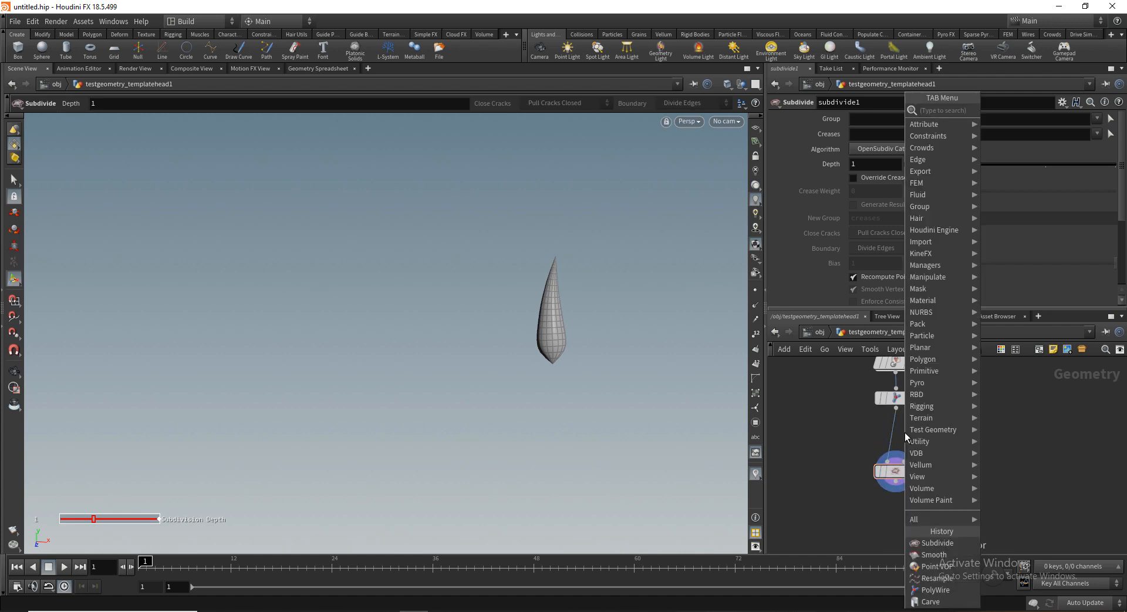
{"action": "type", "text": "v"}
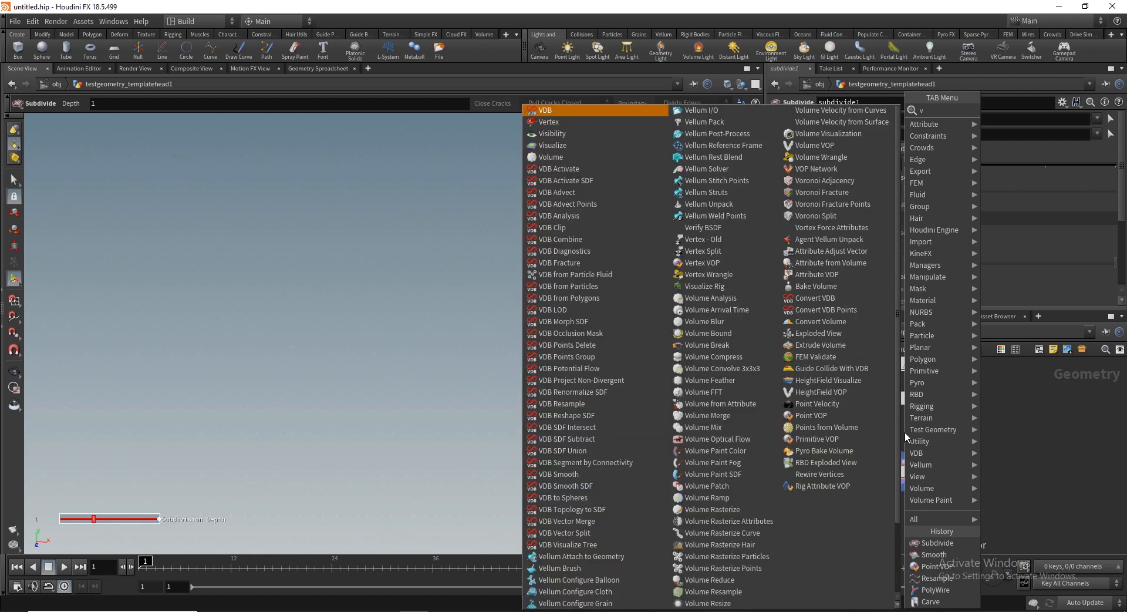
{"action": "type", "text": "dbfro"}
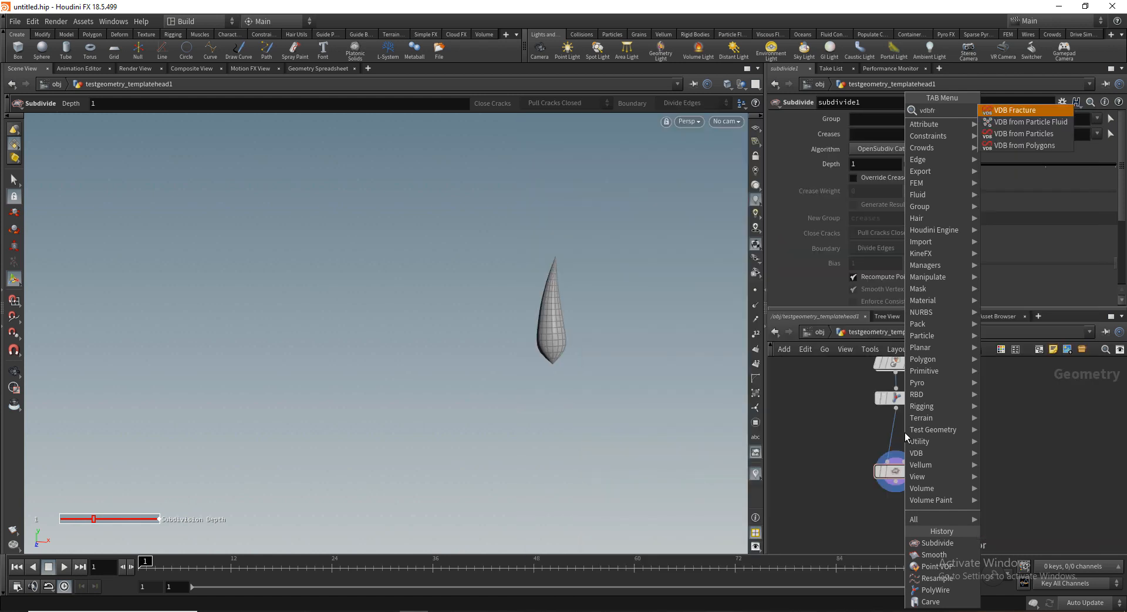
{"action": "key", "text": "Down"}
{"action": "key", "text": "Down"}
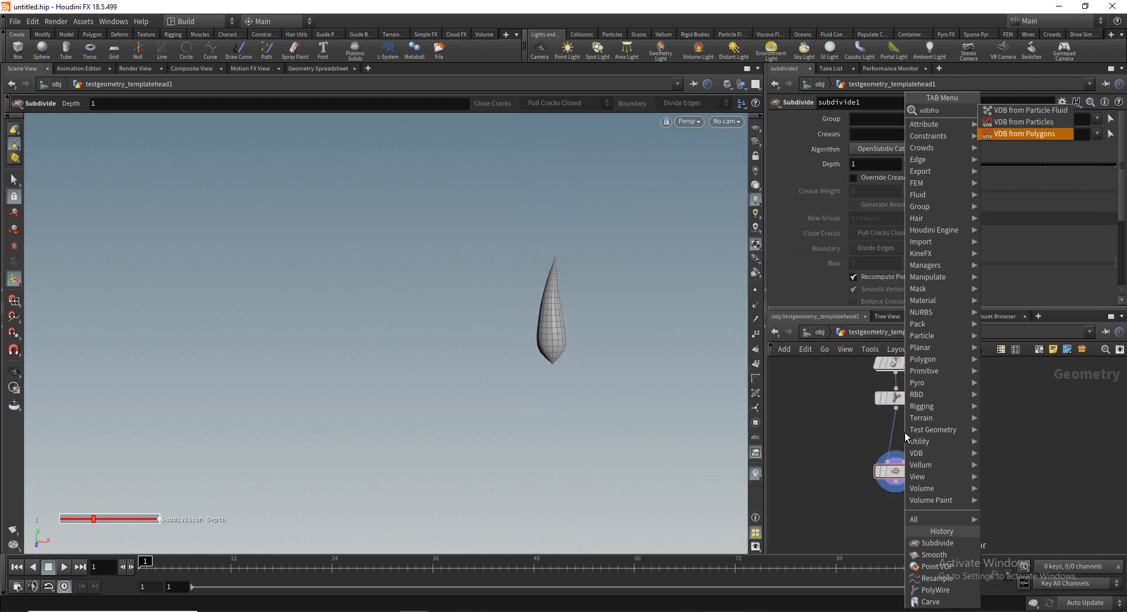
{"action": "key", "text": "Return"}
{"action": "left_click", "coordinate": [904, 432]}
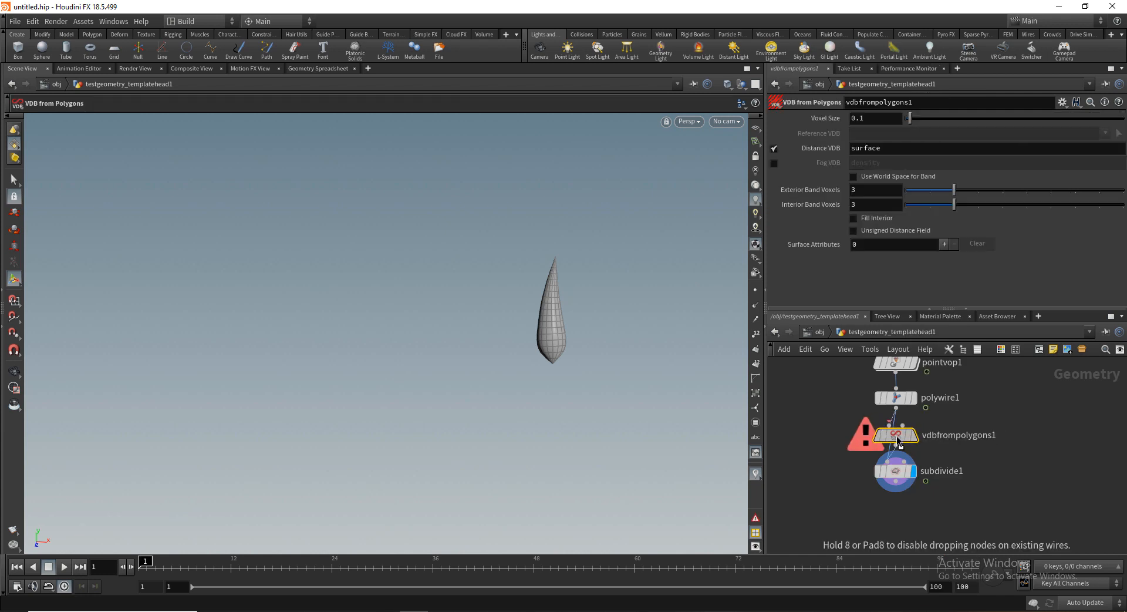
Step: Display the output of polywire1 and then of vdbfrompolygons1, and space the vdbfrompolygons1 and subdivide1 nodes farther down the network
{"action": "left_click", "coordinate": [911, 398]}
{"action": "left_click", "coordinate": [898, 399]}
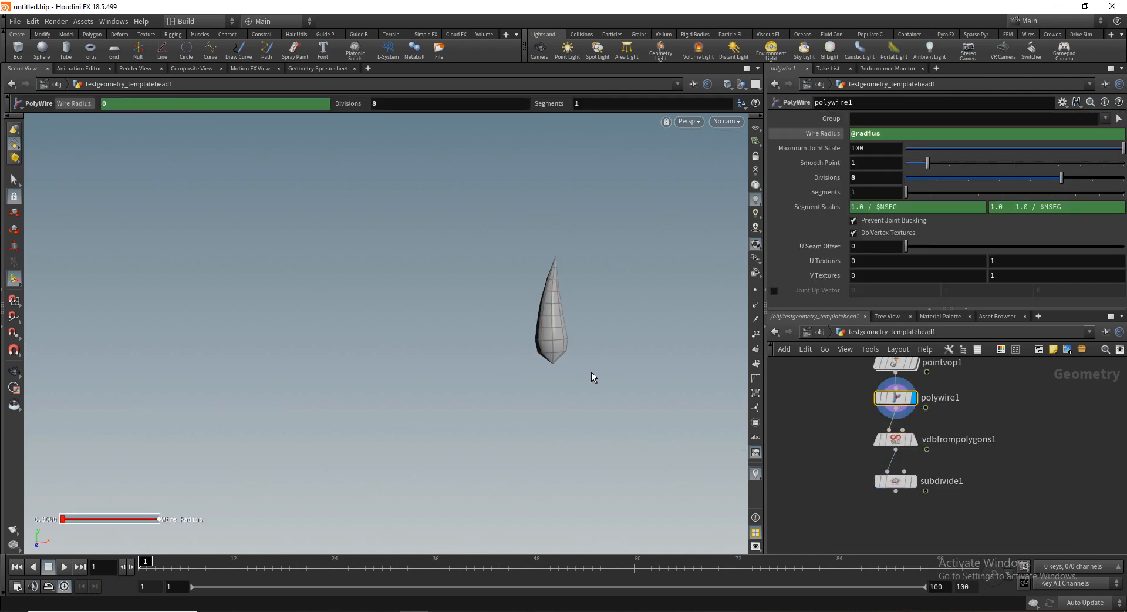
{"action": "left_click", "coordinate": [913, 439]}
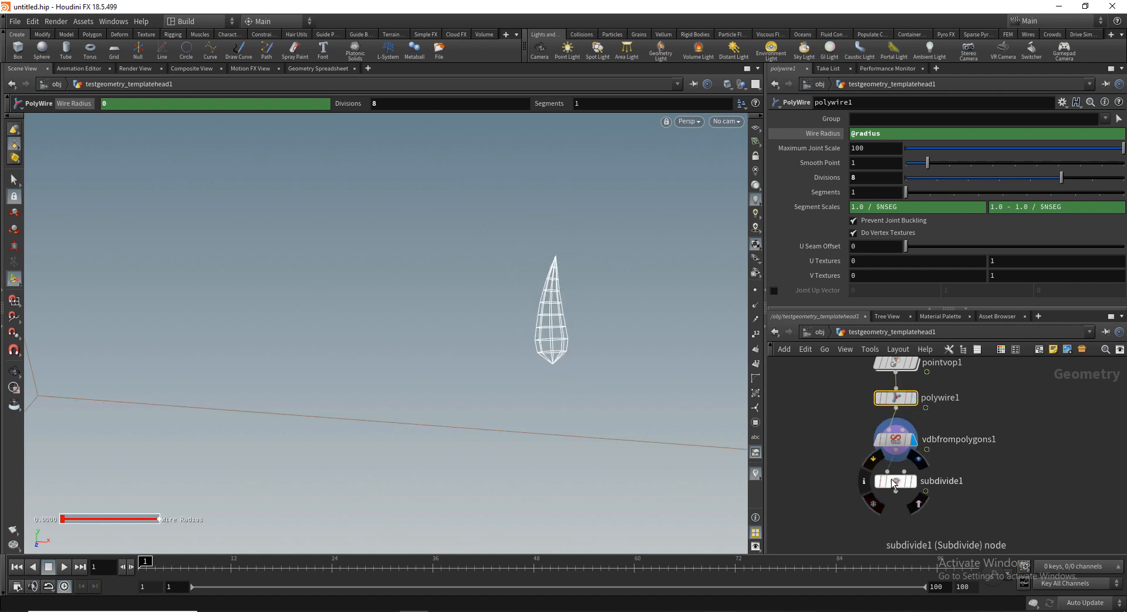
{"action": "left_click_drag", "start_coordinate": [894, 480], "coordinate": [895, 492]}
{"action": "left_click_drag", "start_coordinate": [896, 441], "coordinate": [895, 449]}
{"action": "left_click", "coordinate": [896, 451]}
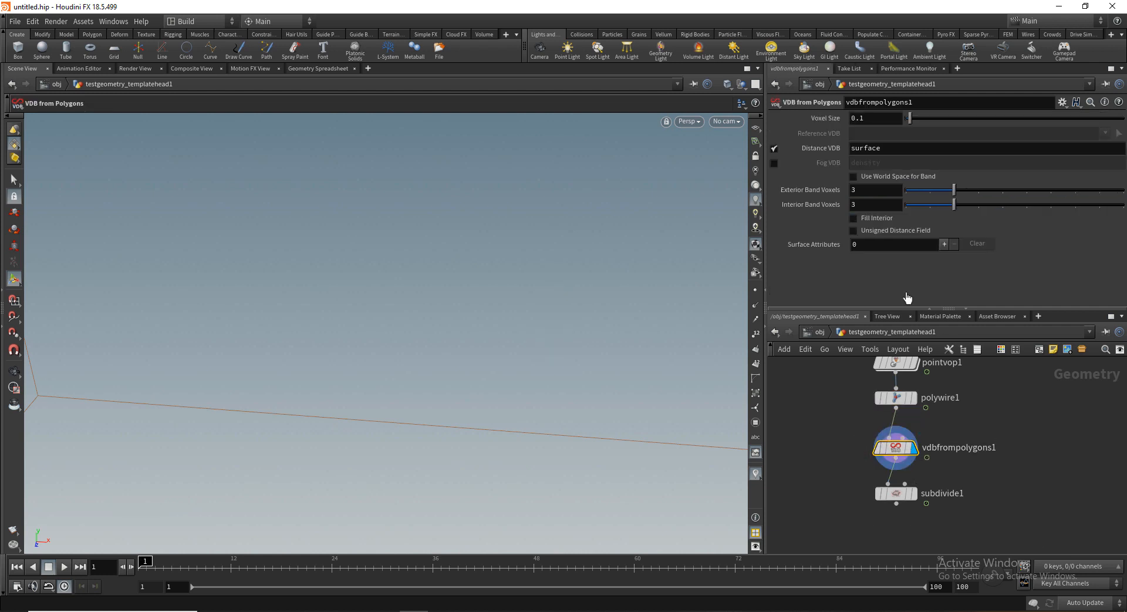
Step: Try voxel sizes of 0.01 and 0.001 on the vdbfrompolygons1 node
{"action": "double_click", "coordinate": [899, 121]}
{"action": "type", "text": "01"}
{"action": "key", "text": "Return"}
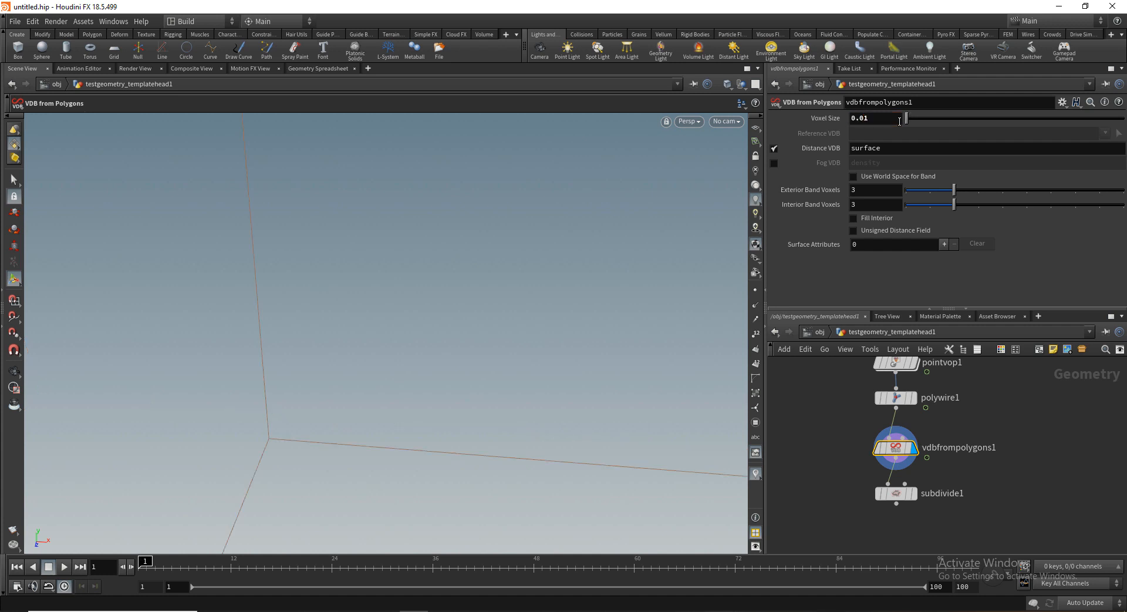
{"action": "left_click", "coordinate": [877, 119]}
{"action": "key", "text": "Return"}
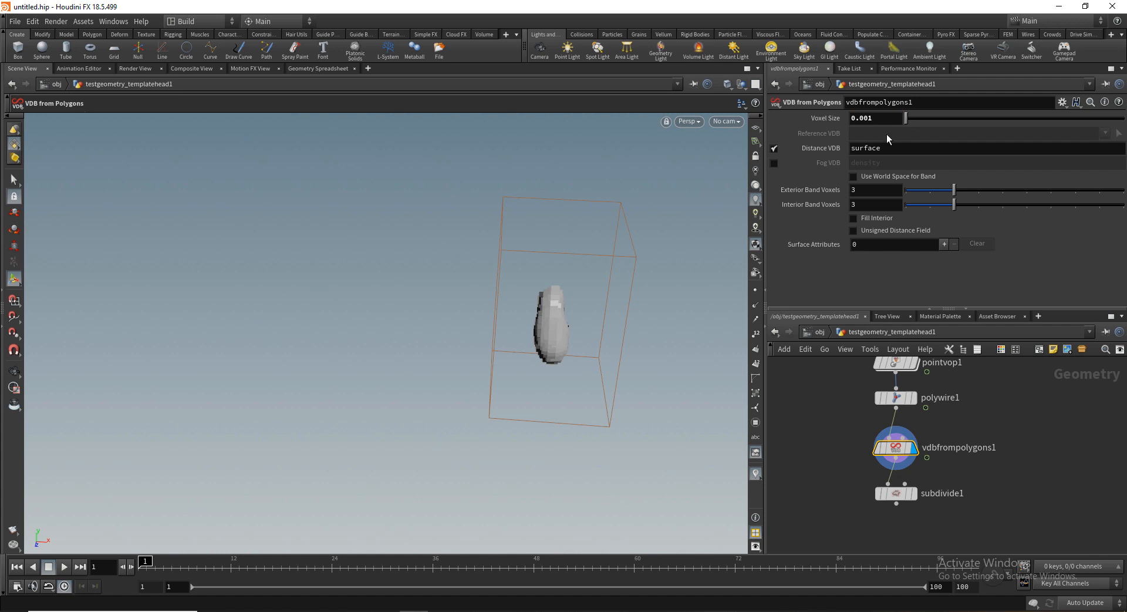
Step: Set the vdbfrompolygons1 node's voxel size to 0.0005
{"action": "left_click_drag", "start_coordinate": [858, 120], "coordinate": [870, 120]}
{"action": "type", "text": "05"}
{"action": "key", "text": "Return"}
Step: Insert a Convert VDB node between the vdbfrompolygons1 and subdivide1 nodes
{"action": "middle_click_drag", "start_coordinate": [945, 472], "coordinate": [934, 432]}
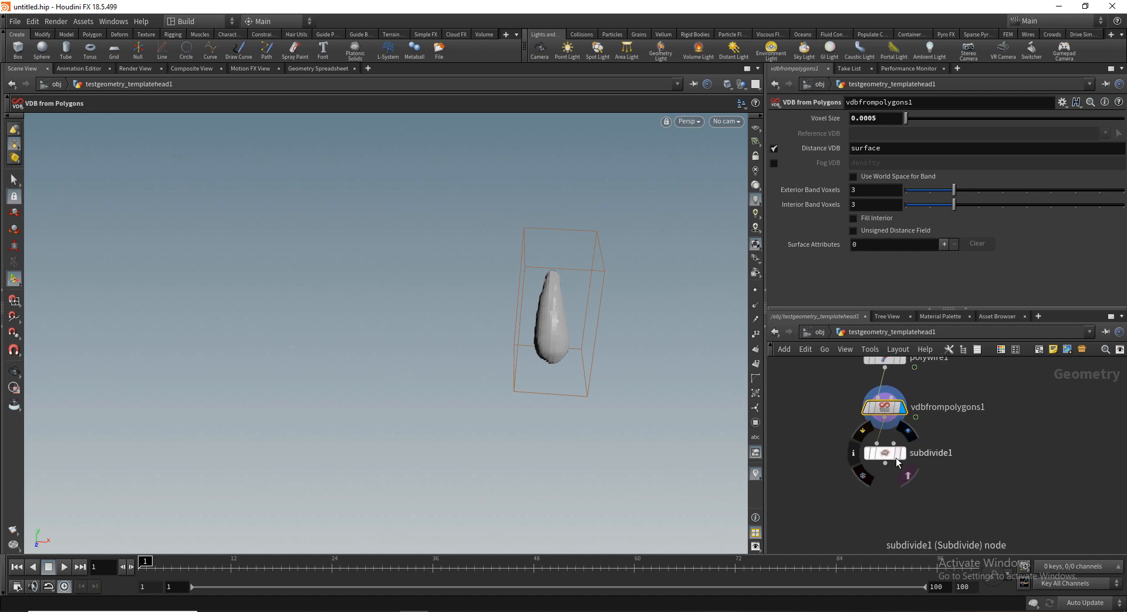
{"action": "left_click_drag", "start_coordinate": [884, 450], "coordinate": [883, 473]}
{"action": "key", "text": "Tab"}
{"action": "type", "text": "conve"}
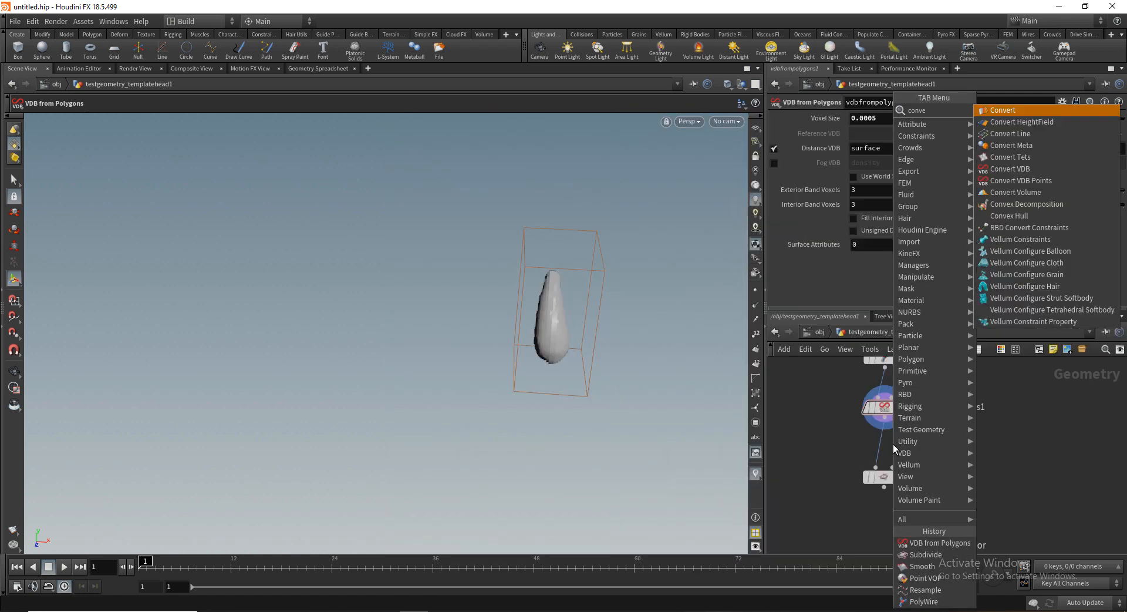
{"action": "type", "text": "v"}
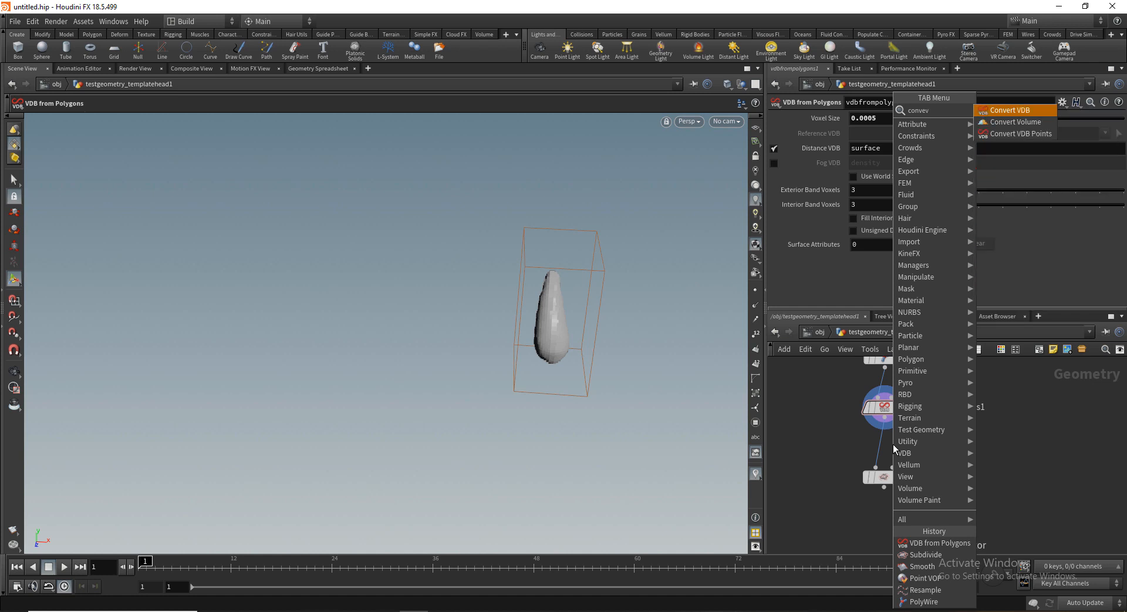
{"action": "key", "text": "Return"}
{"action": "left_click", "coordinate": [883, 445]}
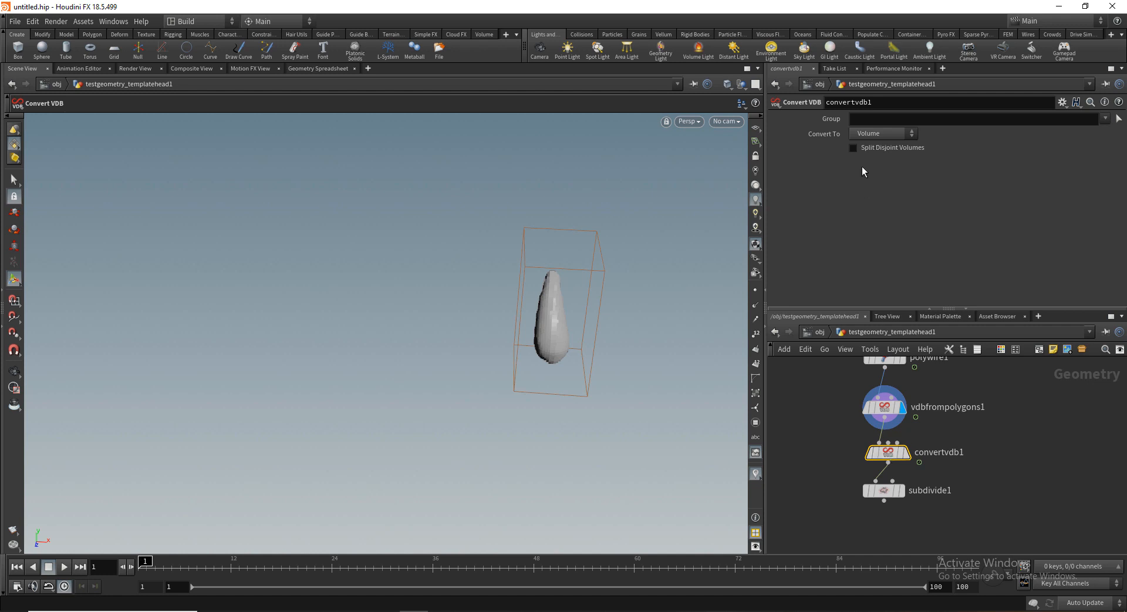
Step: Set the convertvdb1 node to convert to Polygons and display its output
{"action": "left_click", "coordinate": [911, 133]}
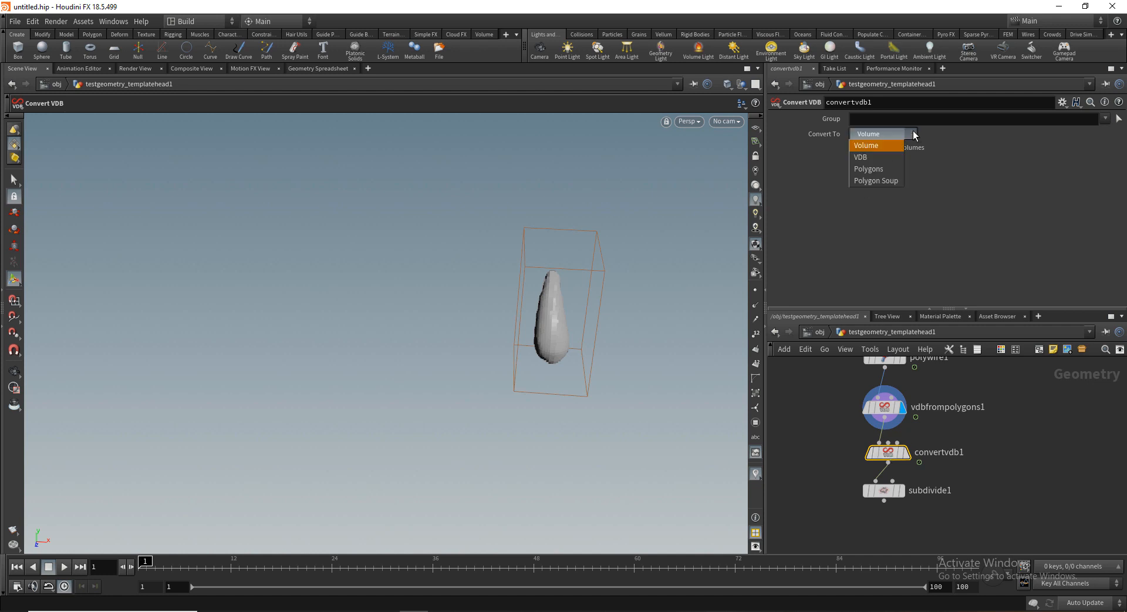
{"action": "left_click", "coordinate": [893, 169]}
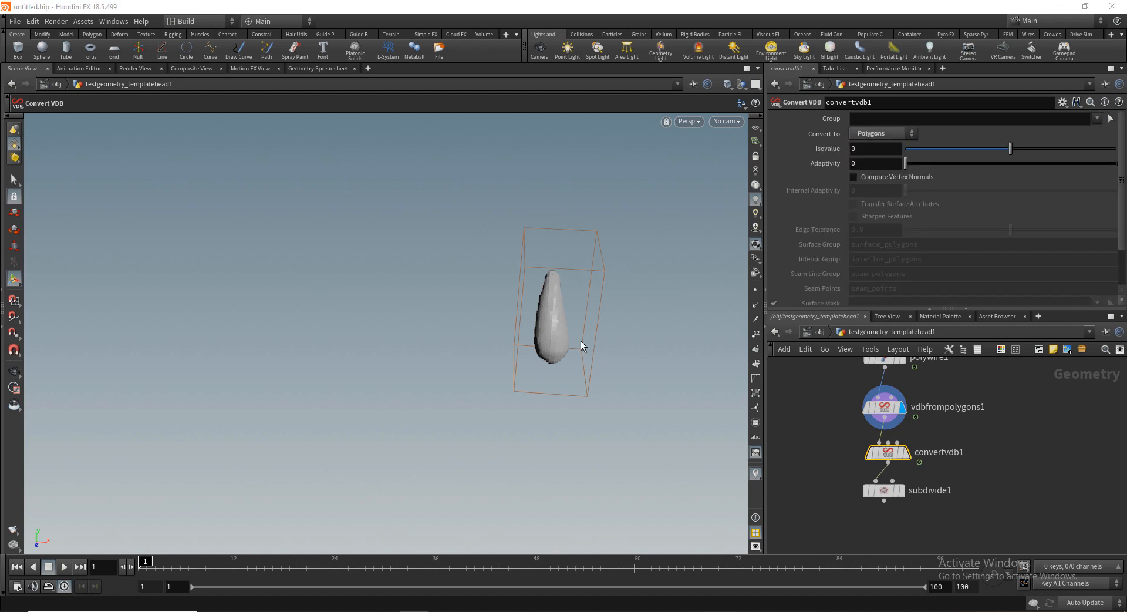
{"action": "left_click", "coordinate": [906, 452]}
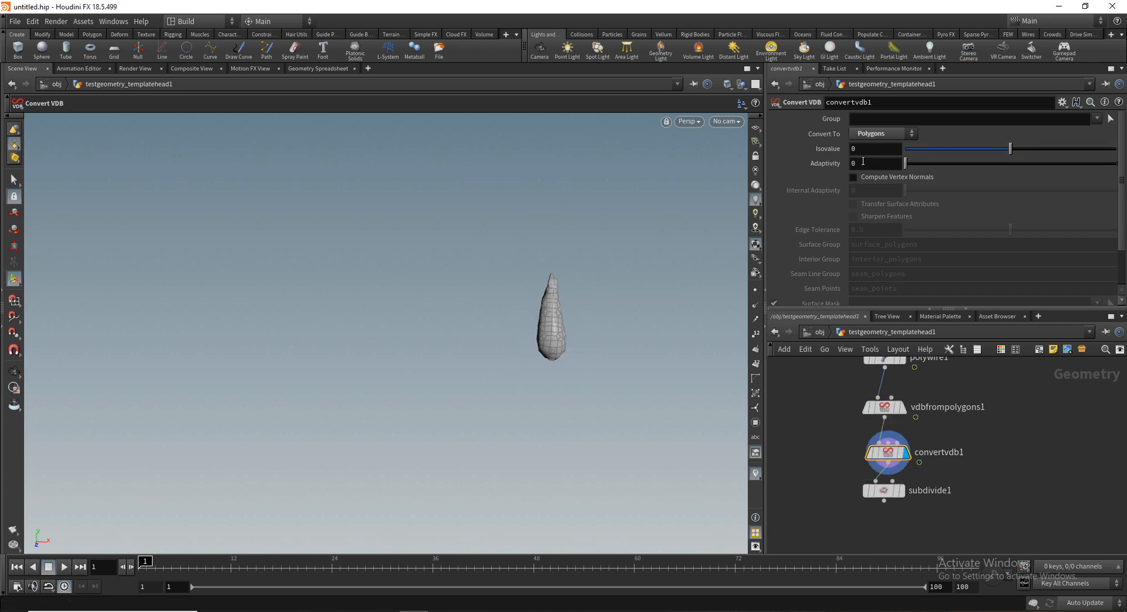
Step: Try a voxel size of 0.00002 on the vdbfrompolygons1 node
{"action": "left_click", "coordinate": [888, 405]}
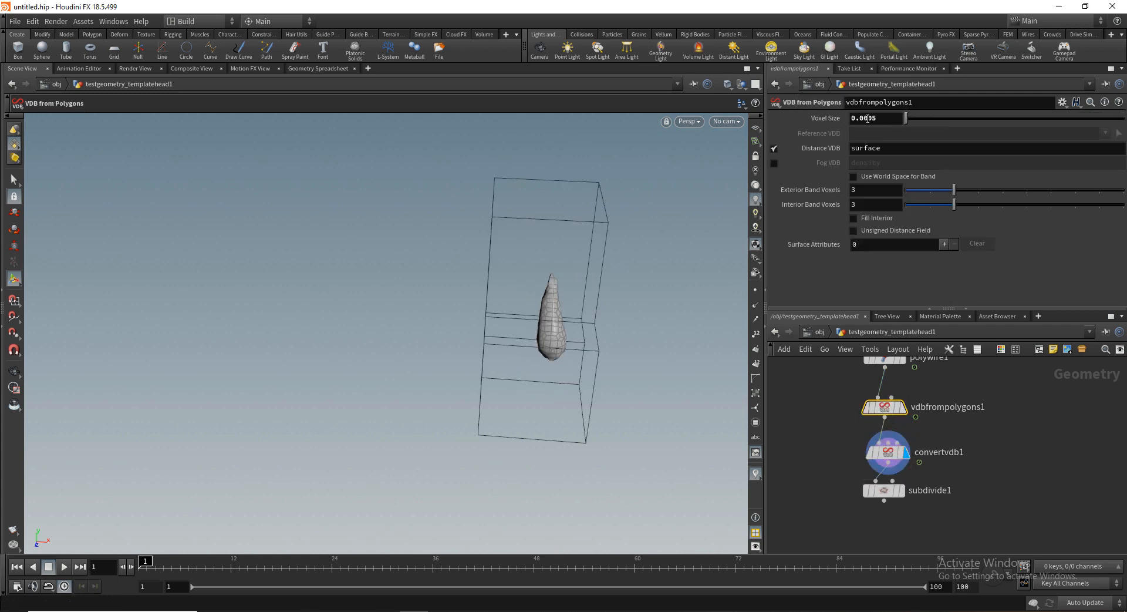
{"action": "left_click_drag", "start_coordinate": [872, 118], "coordinate": [900, 118]}
{"action": "type", "text": "2"}
{"action": "key", "text": "Return"}
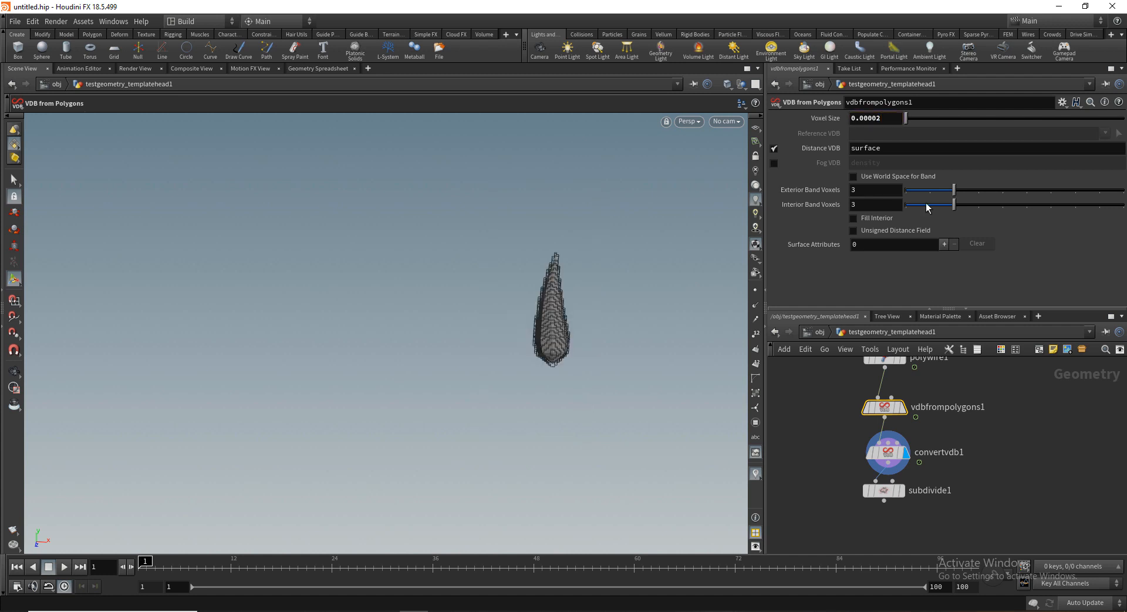
{"action": "left_click", "coordinate": [981, 492]}
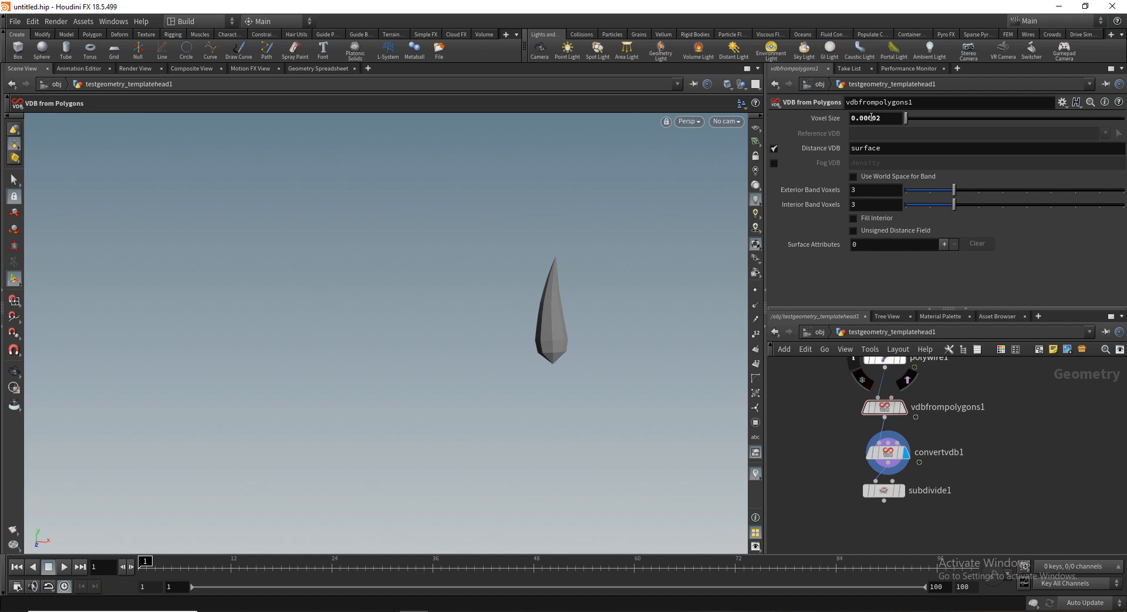
Step: Try a voxel size of 0.001 on vdbfrompolygons1, and settle on 0.0005
{"action": "left_click_drag", "start_coordinate": [872, 117], "coordinate": [888, 116]}
{"action": "type", "text": "1"}
{"action": "key", "text": "Return"}
{"action": "key", "text": "BackSpace"}
{"action": "type", "text": "1"}
{"action": "key", "text": "Return"}
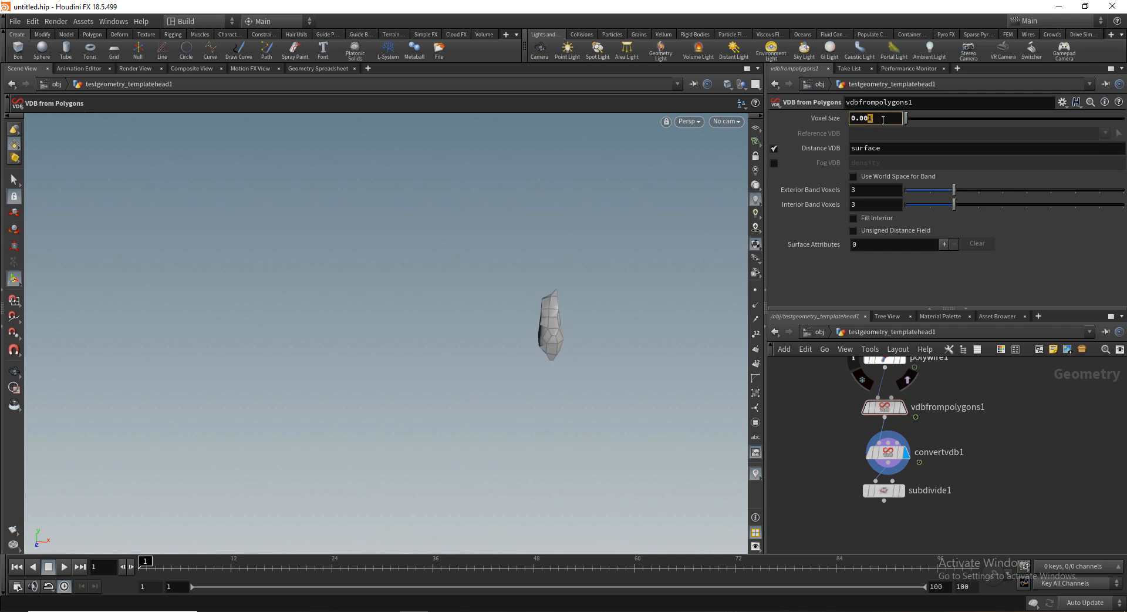
{"action": "key", "text": "Return"}
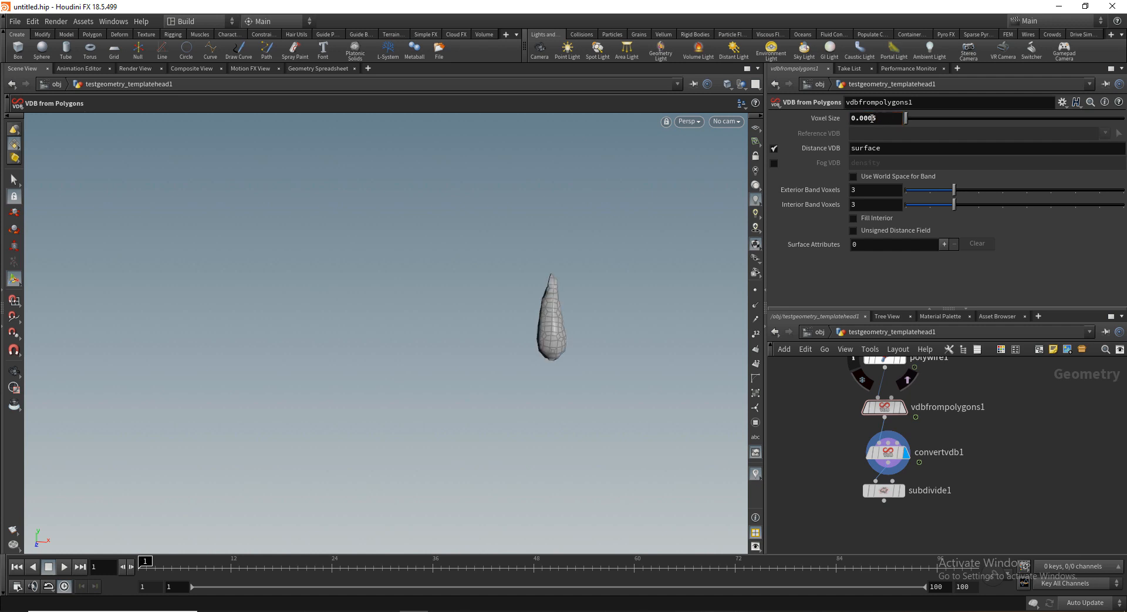
Step: Try a voxel size of 0.0002 on vdbfrompolygons1, and settle on 0.0003
{"action": "left_click", "coordinate": [872, 119]}
{"action": "type", "text": "2"}
{"action": "key", "text": "Return"}
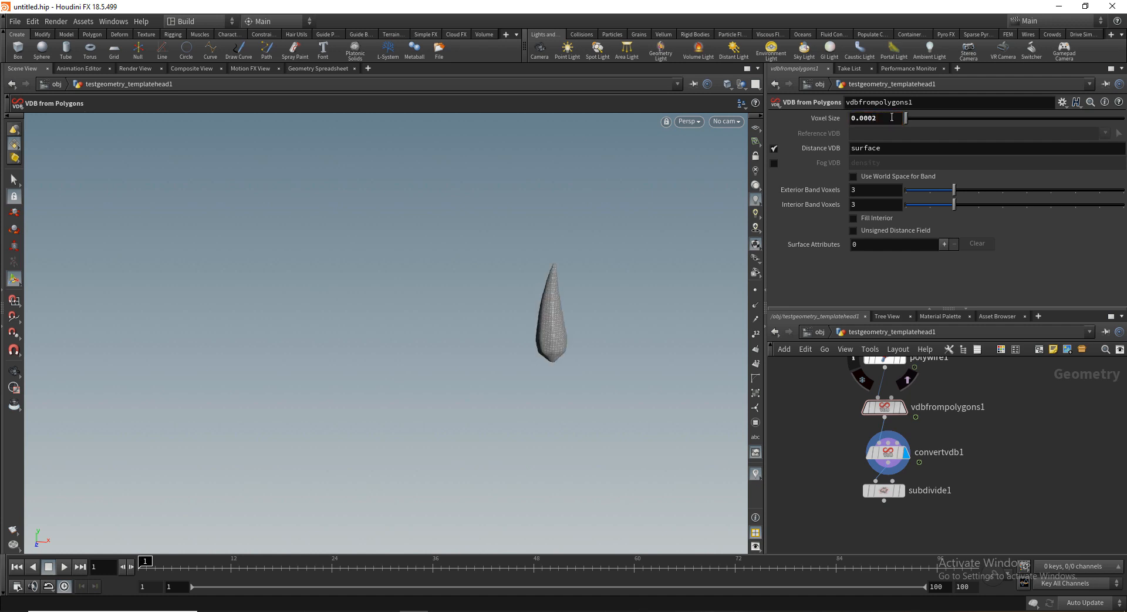
{"action": "left_click_drag", "start_coordinate": [873, 119], "coordinate": [889, 119]}
{"action": "key", "text": "Return"}
{"action": "key", "text": "Escape"}
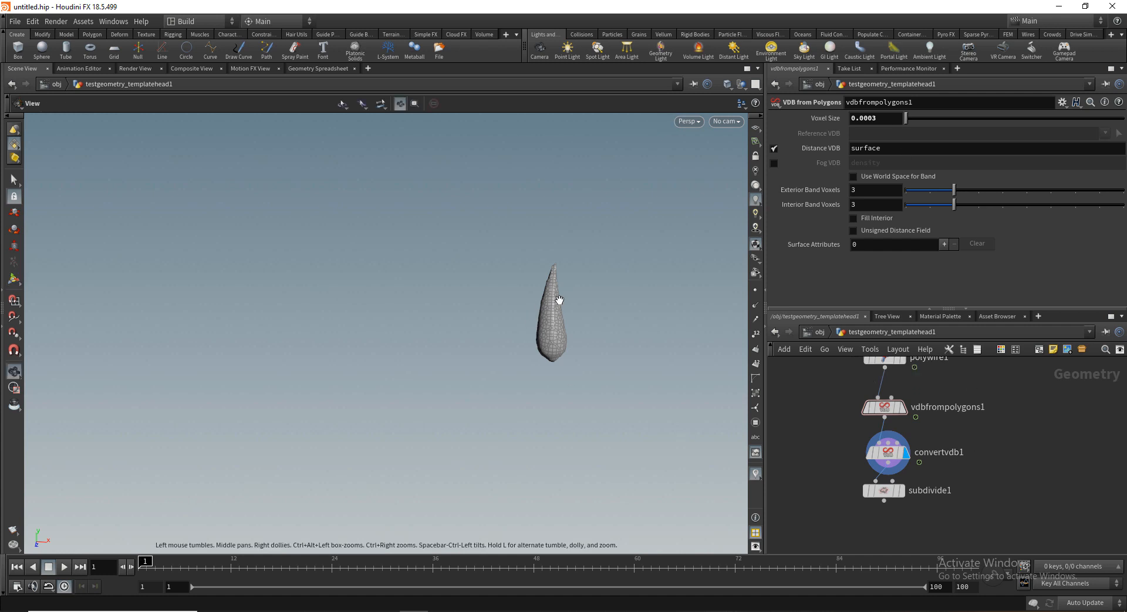
{"action": "scroll", "coordinate": [468, 307], "scroll_direction": "down", "scroll_amount": 5}
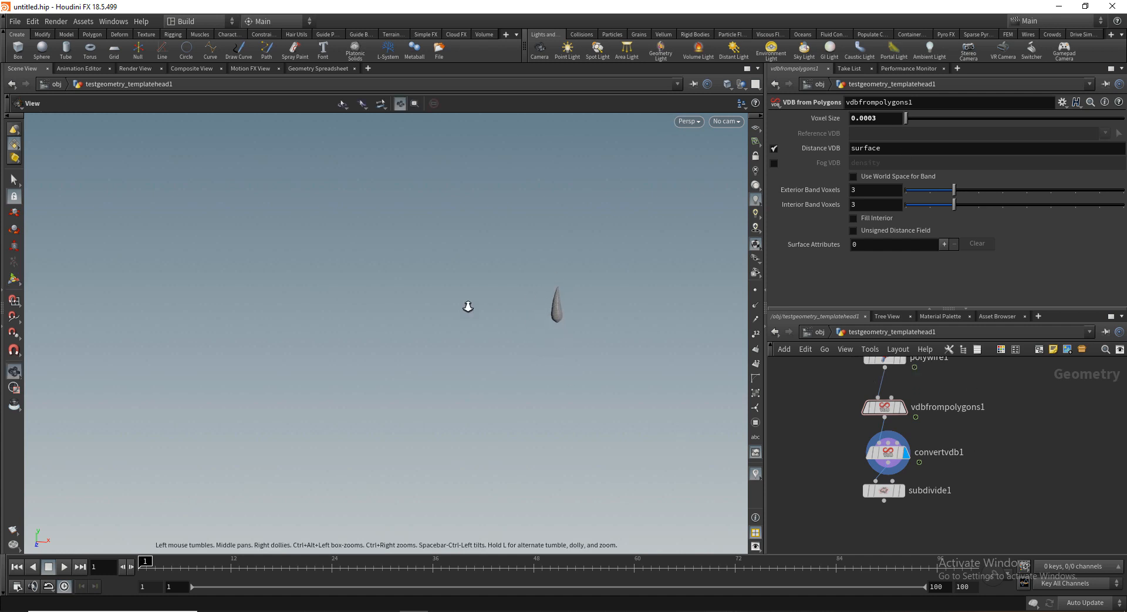
Step: Display the output of the subdivide1 node and examine the smoothed teardrop up close
{"action": "left_click", "coordinate": [902, 491]}
{"action": "key", "text": "Escape"}
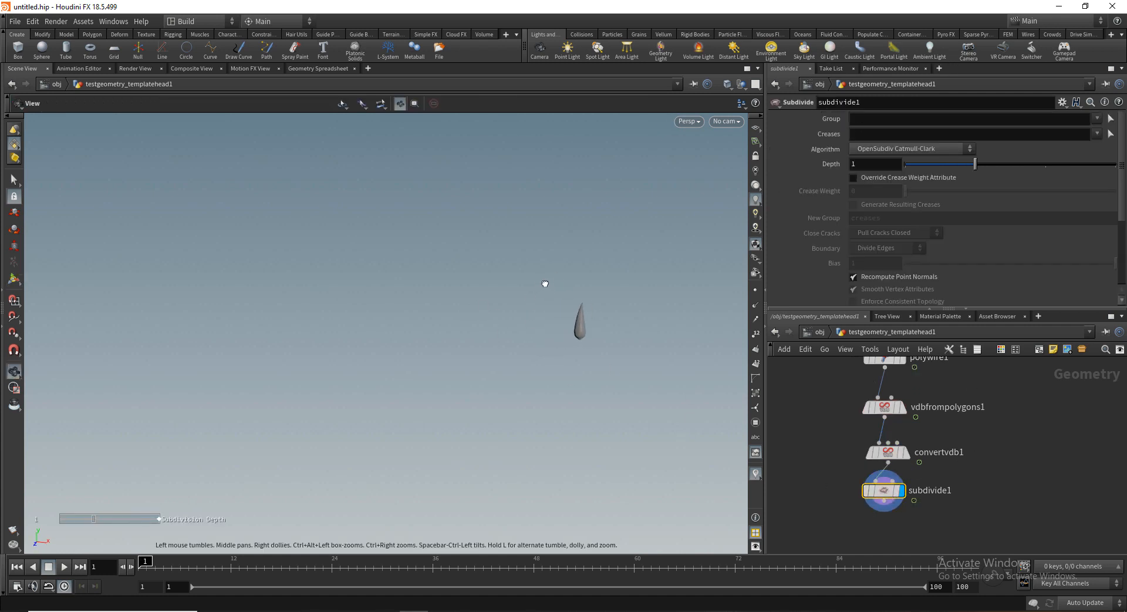
{"action": "scroll", "coordinate": [679, 339], "scroll_direction": "up", "scroll_amount": 3}
{"action": "right_click_drag", "start_coordinate": [679, 338], "coordinate": [682, 339], "text": "alt"}
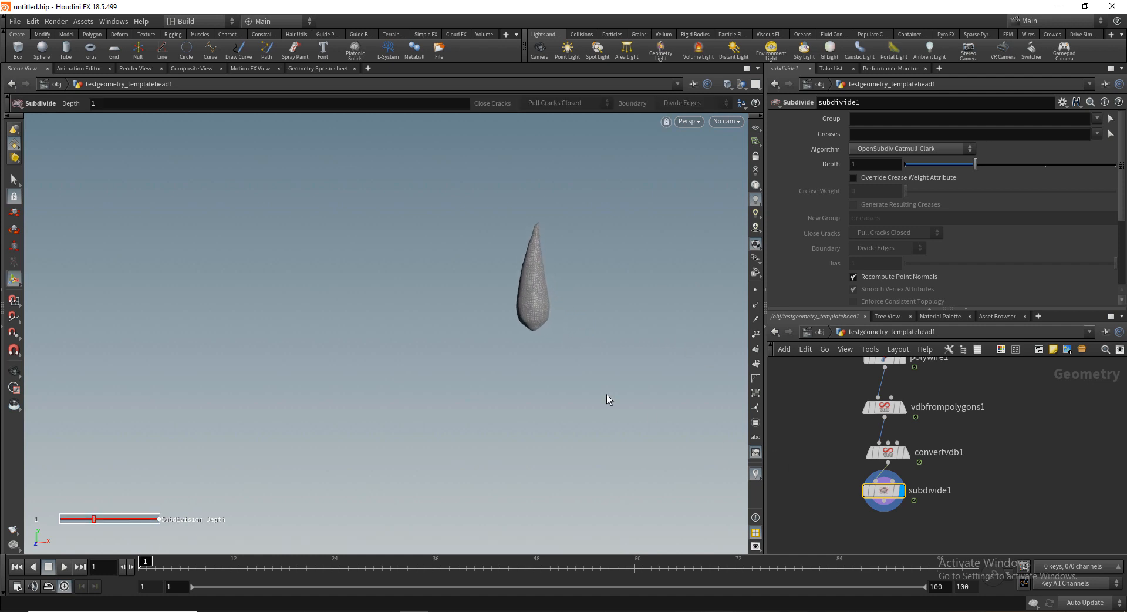
{"action": "right_click_drag", "start_coordinate": [596, 352], "coordinate": [536, 347], "text": "alt"}
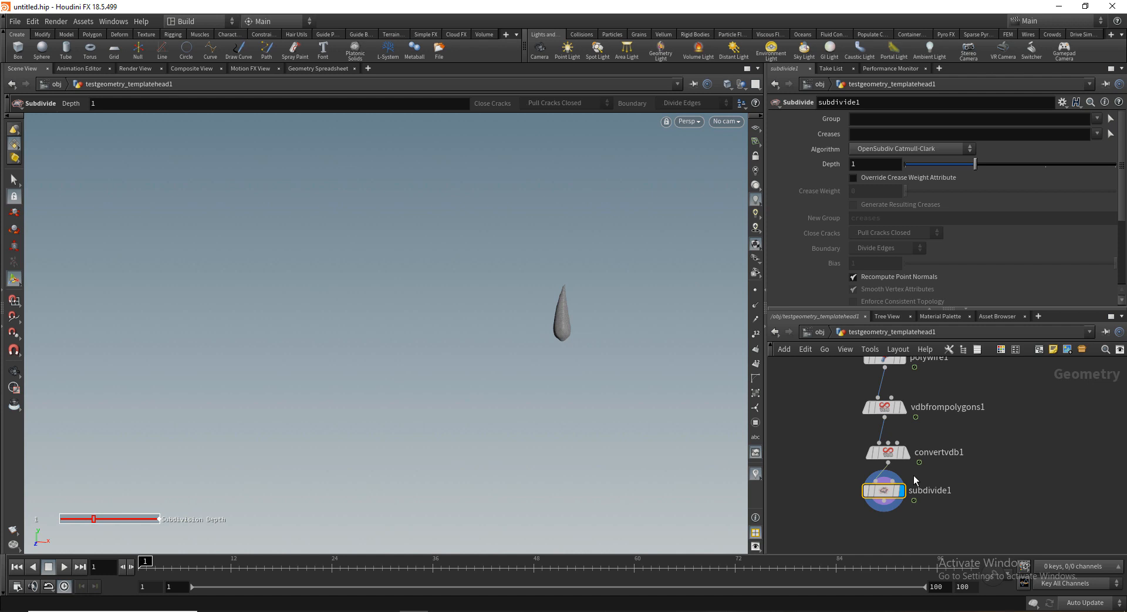
{"action": "middle_click_drag", "start_coordinate": [914, 479], "coordinate": [931, 432]}
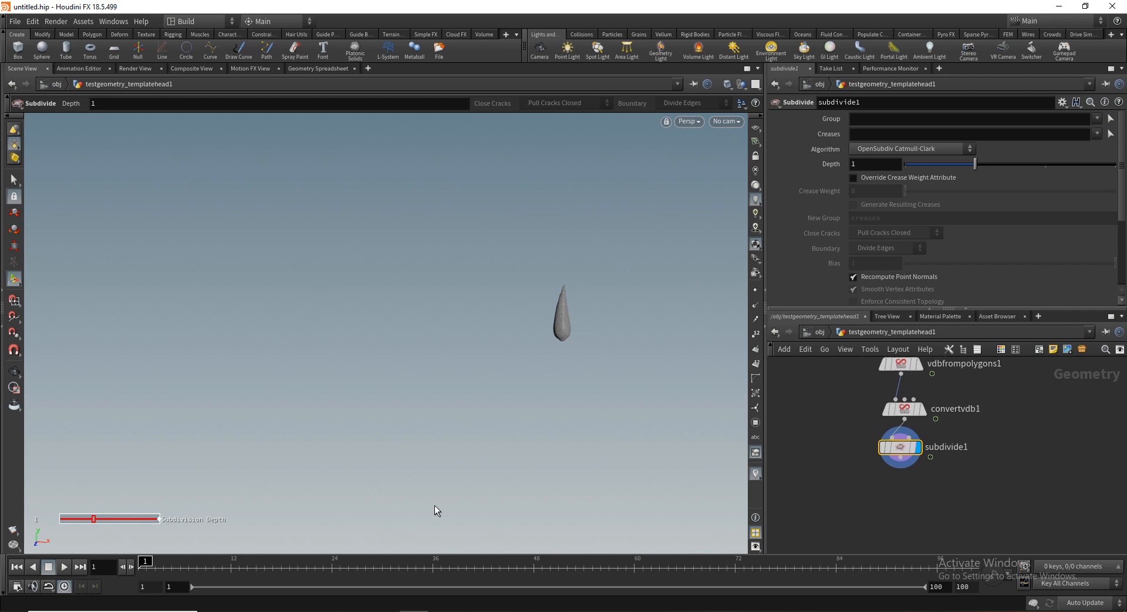
Step: Scrub the timeline to frame 60 to check the teardrop's motion, and return to frame 1
{"action": "left_click_drag", "start_coordinate": [159, 565], "coordinate": [634, 567]}
{"action": "key", "text": "Escape"}
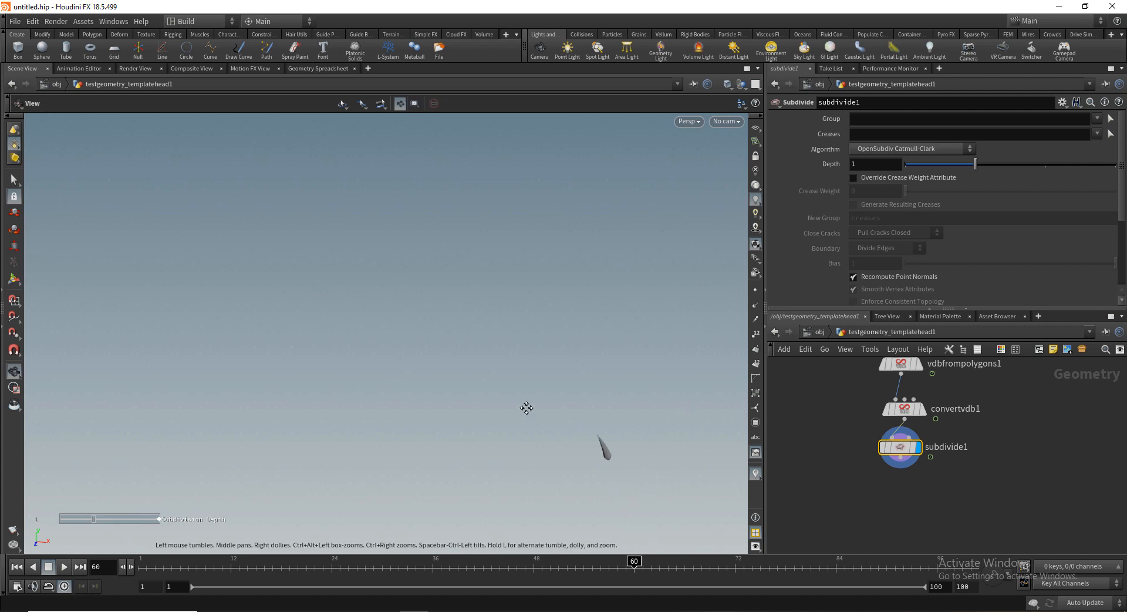
{"action": "key", "text": "Return"}
{"action": "mouse_move", "coordinate": [634, 564]}
{"action": "left_mouse_down"}
{"action": "mouse_move", "coordinate": [974, 557]}
{"action": "mouse_move", "coordinate": [94, 555]}
{"action": "left_mouse_up"}
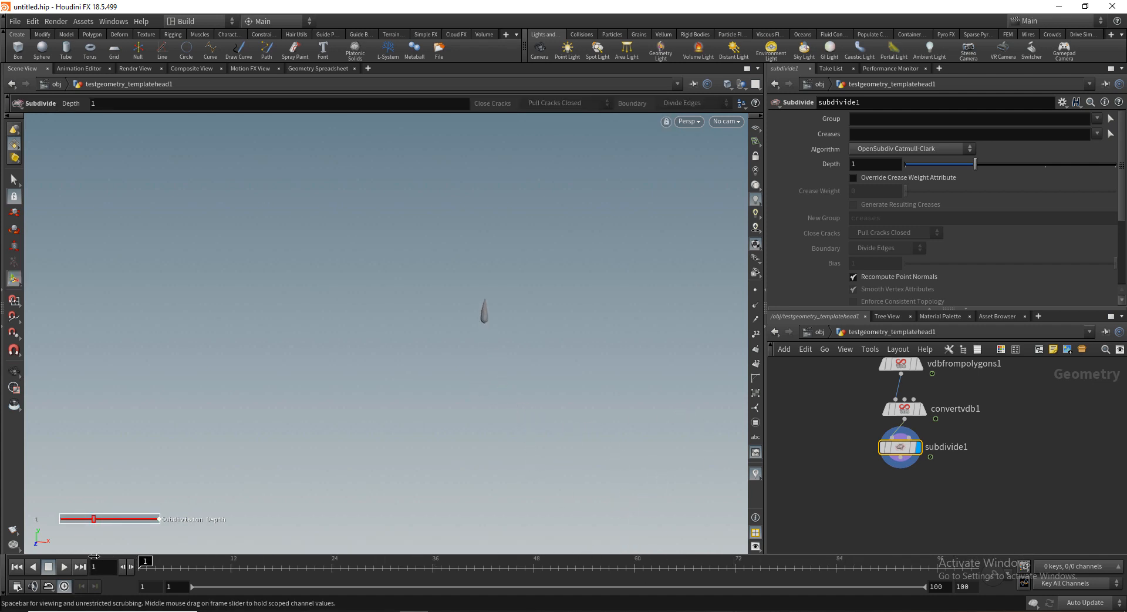
Step: Add a Merge node below subdivide1 and wire the output of the testgeometry_templatehead1 node into it
{"action": "scroll", "coordinate": [890, 496], "scroll_direction": "down", "scroll_amount": 1}
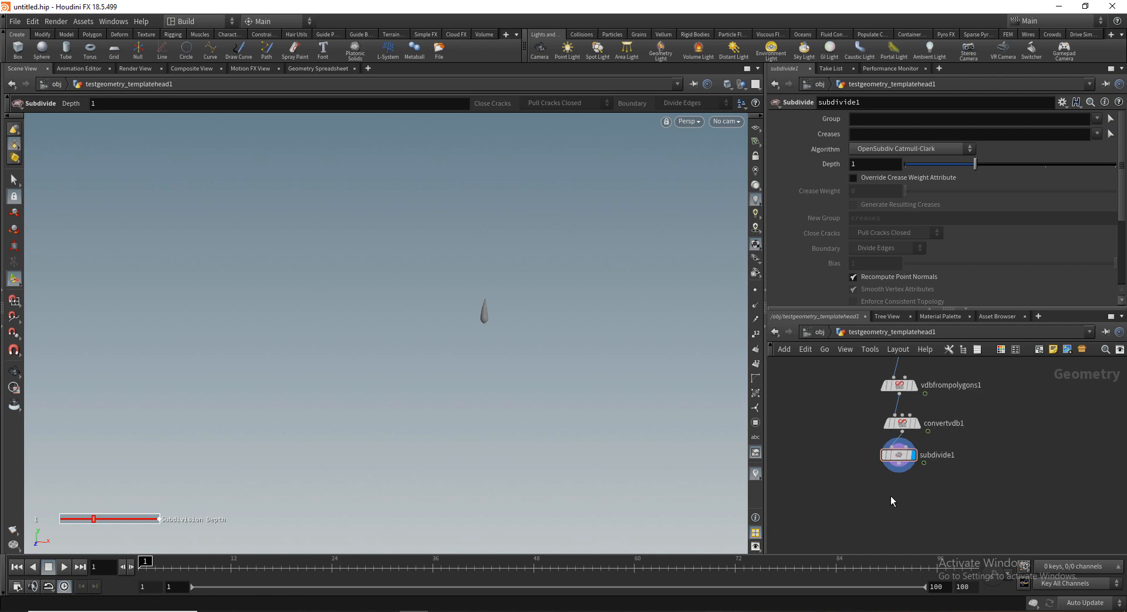
{"action": "key", "text": "Tab"}
{"action": "type", "text": "merge"}
{"action": "key", "text": "Return"}
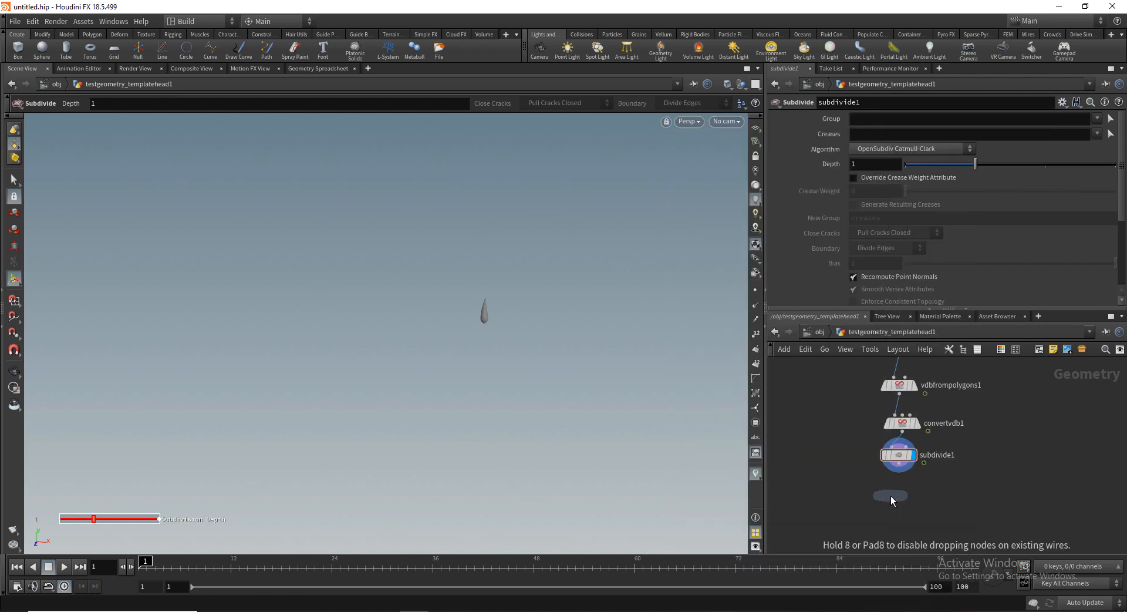
{"action": "left_click", "coordinate": [890, 496]}
{"action": "middle_click_drag", "start_coordinate": [832, 394], "coordinate": [830, 498]}
{"action": "middle_click_drag", "start_coordinate": [867, 426], "coordinate": [863, 500]}
{"action": "middle_click_drag", "start_coordinate": [880, 367], "coordinate": [872, 446]}
{"action": "middle_click_drag", "start_coordinate": [899, 375], "coordinate": [911, 481]}
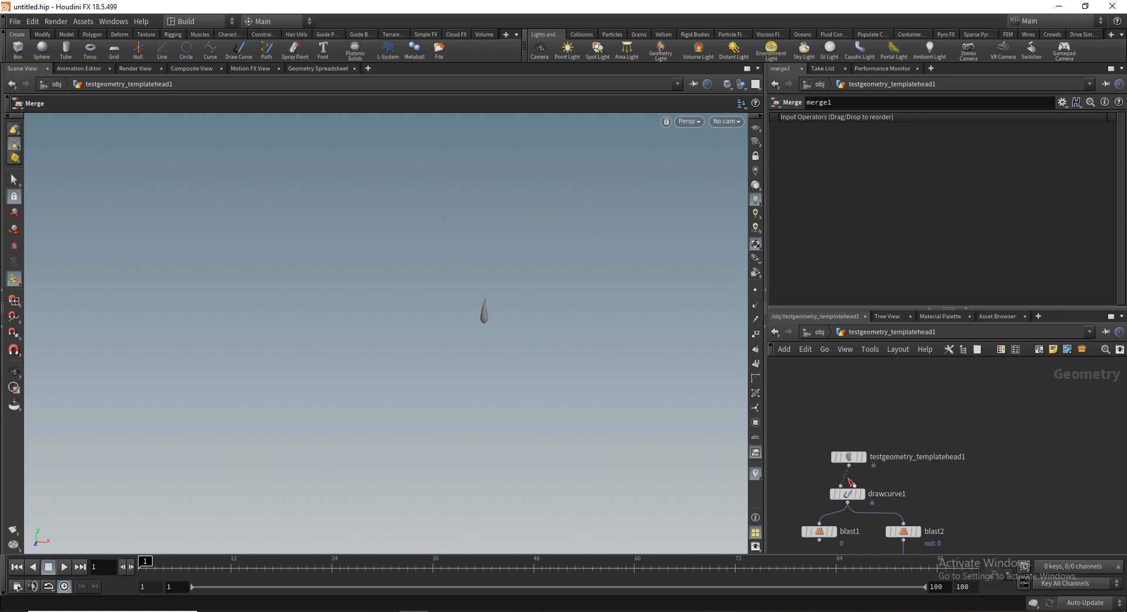
{"action": "left_click", "coordinate": [848, 466]}
{"action": "middle_click_drag", "start_coordinate": [865, 510], "coordinate": [861, 338]}
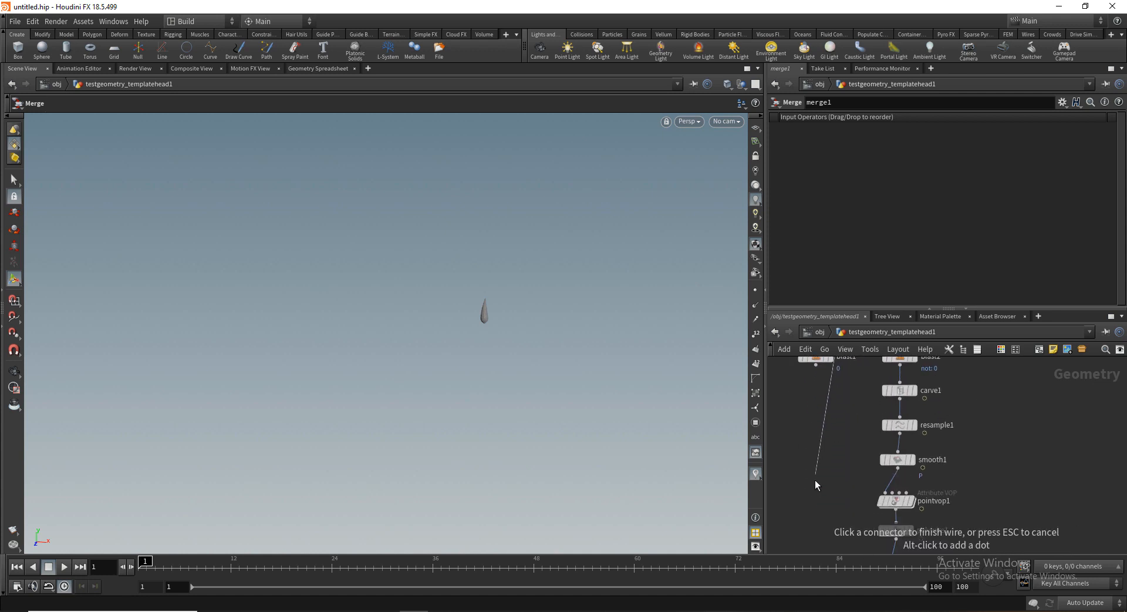
{"action": "middle_click_drag", "start_coordinate": [821, 506], "coordinate": [826, 393]}
{"action": "middle_click_drag", "start_coordinate": [838, 479], "coordinate": [844, 369]}
{"action": "left_click", "coordinate": [886, 460]}
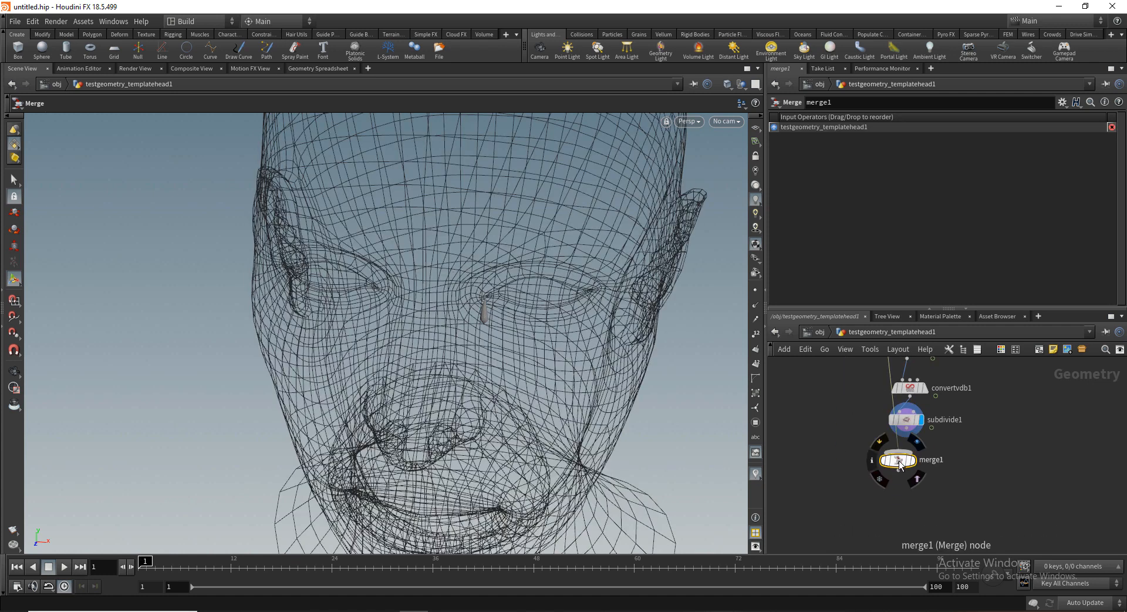
Step: Wire subdivide1 into the merge1 node and display the merged output
{"action": "left_click_drag", "start_coordinate": [899, 460], "coordinate": [892, 492]}
{"action": "left_click", "coordinate": [901, 483]}
{"action": "left_click", "coordinate": [908, 496]}
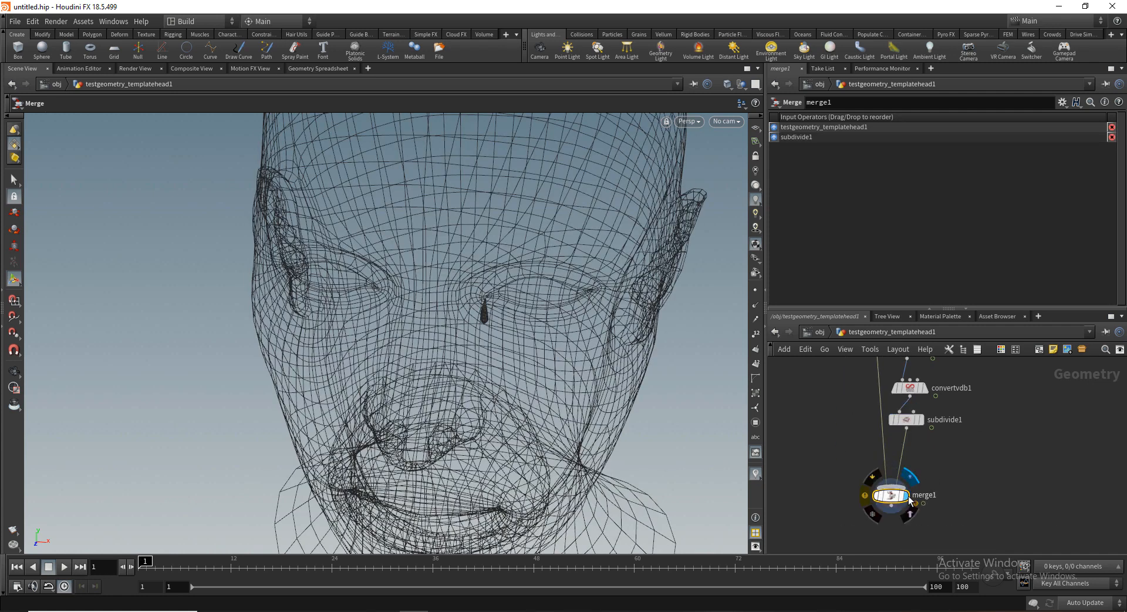
Step: Frame the whole head in the viewport and play the animation from frame 1 to check the tear on the face
{"action": "key", "text": "Escape"}
{"action": "mouse_move", "coordinate": [548, 317]}
{"action": "left_mouse_down"}
{"action": "mouse_move", "coordinate": [567, 381]}
{"action": "mouse_move", "coordinate": [559, 329]}
{"action": "mouse_move", "coordinate": [505, 382]}
{"action": "left_mouse_up"}
{"action": "key", "text": "Return"}
{"action": "mouse_move", "coordinate": [202, 567]}
{"action": "left_mouse_down"}
{"action": "mouse_move", "coordinate": [938, 559]}
{"action": "mouse_move", "coordinate": [50, 553]}
{"action": "left_mouse_up"}
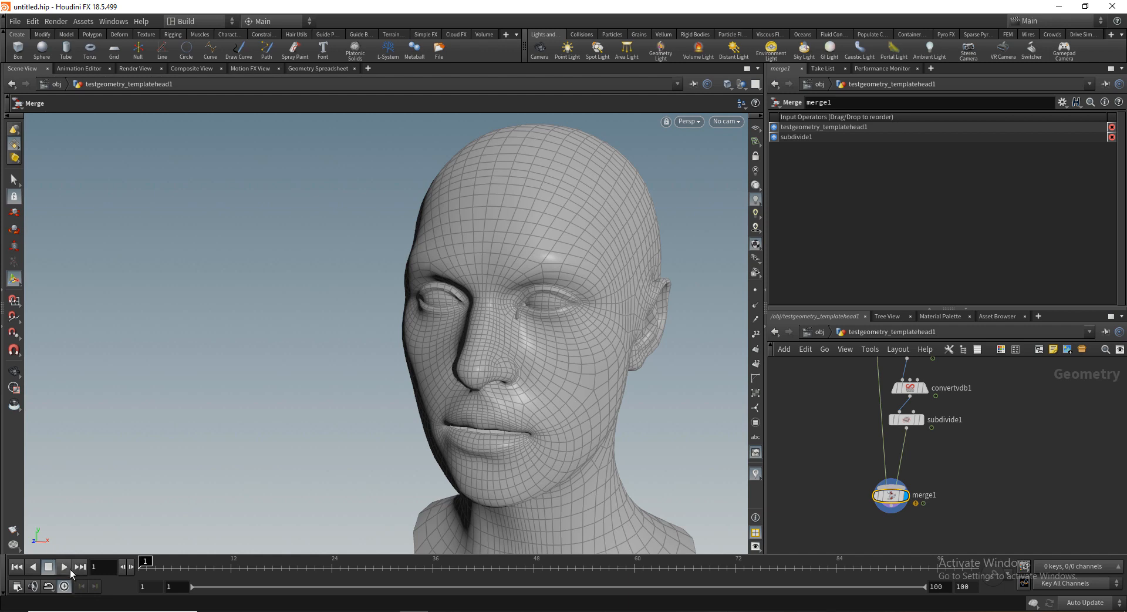
{"action": "left_click", "coordinate": [64, 566]}
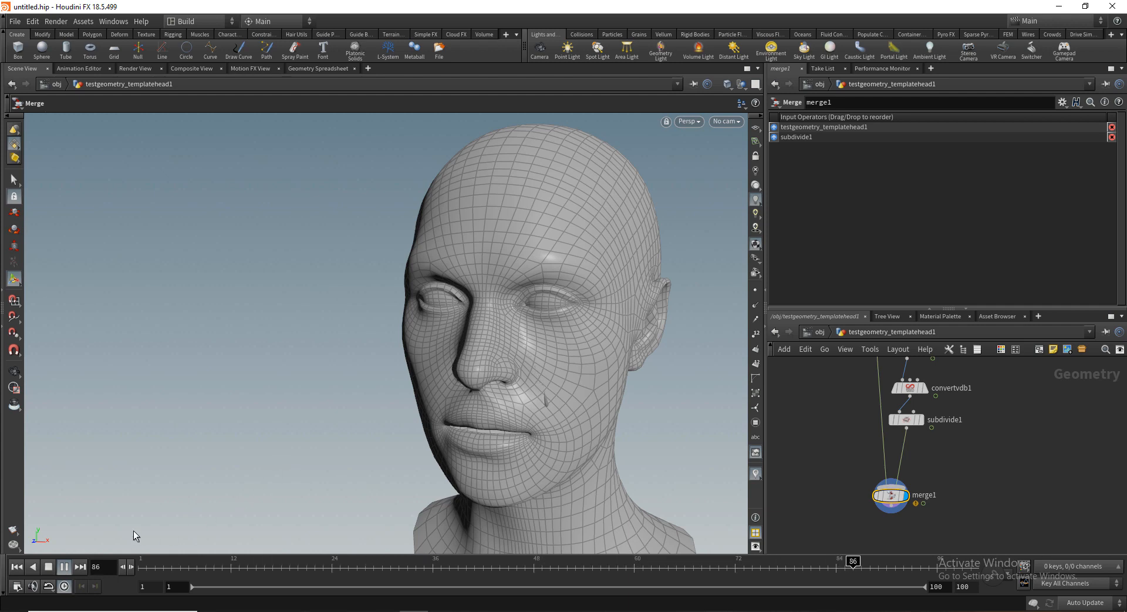
{"action": "left_click", "coordinate": [49, 566]}
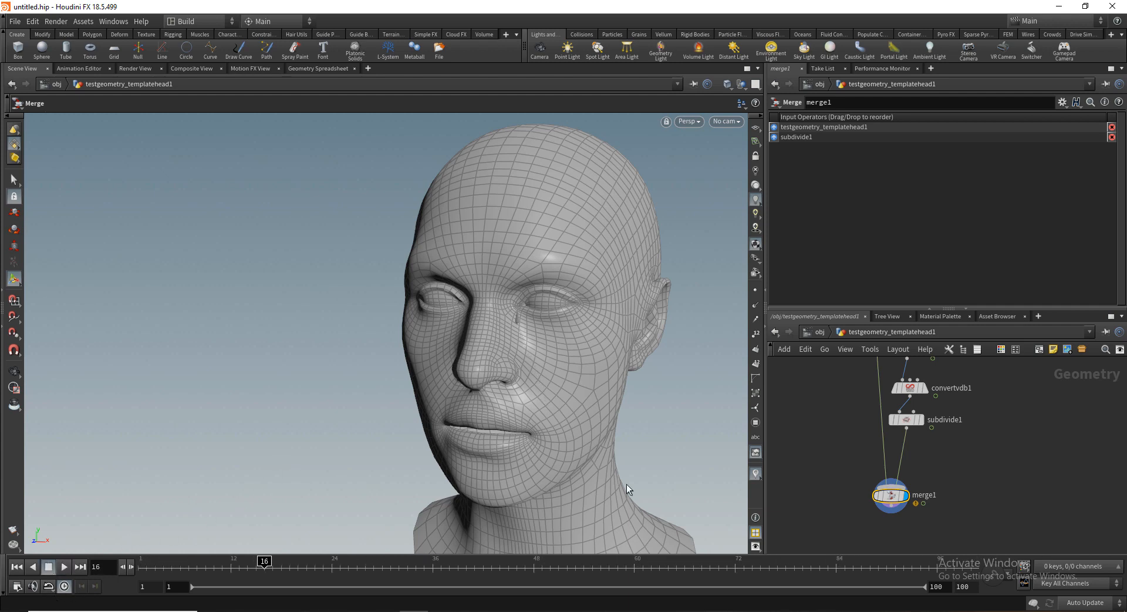
Step: Duplicate the node chain from carve1 to subdivide1 and place the copy below blast1
{"action": "left_click", "coordinate": [968, 467]}
{"action": "middle_click_drag", "start_coordinate": [1040, 389], "coordinate": [994, 547]}
{"action": "scroll", "coordinate": [1031, 463], "scroll_direction": "down", "scroll_amount": 3}
{"action": "middle_click_drag", "start_coordinate": [985, 449], "coordinate": [981, 413]}
{"action": "left_click_drag", "start_coordinate": [988, 408], "coordinate": [894, 499]}
{"action": "middle_click_drag", "start_coordinate": [1045, 445], "coordinate": [1043, 506]}
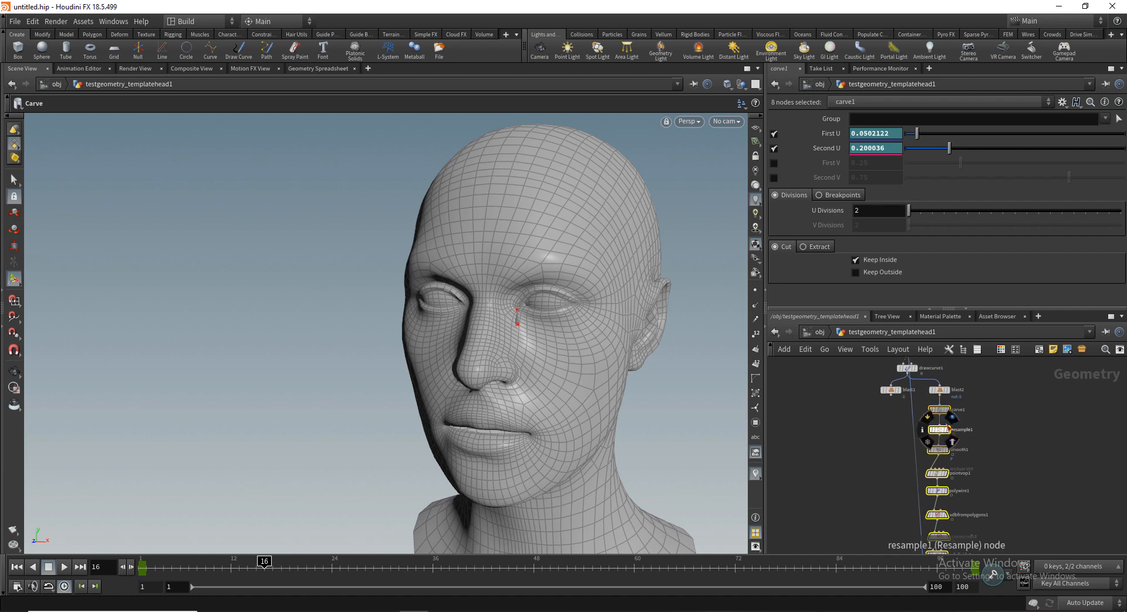
{"action": "left_click_drag", "start_coordinate": [940, 409], "coordinate": [887, 407], "text": "alt"}
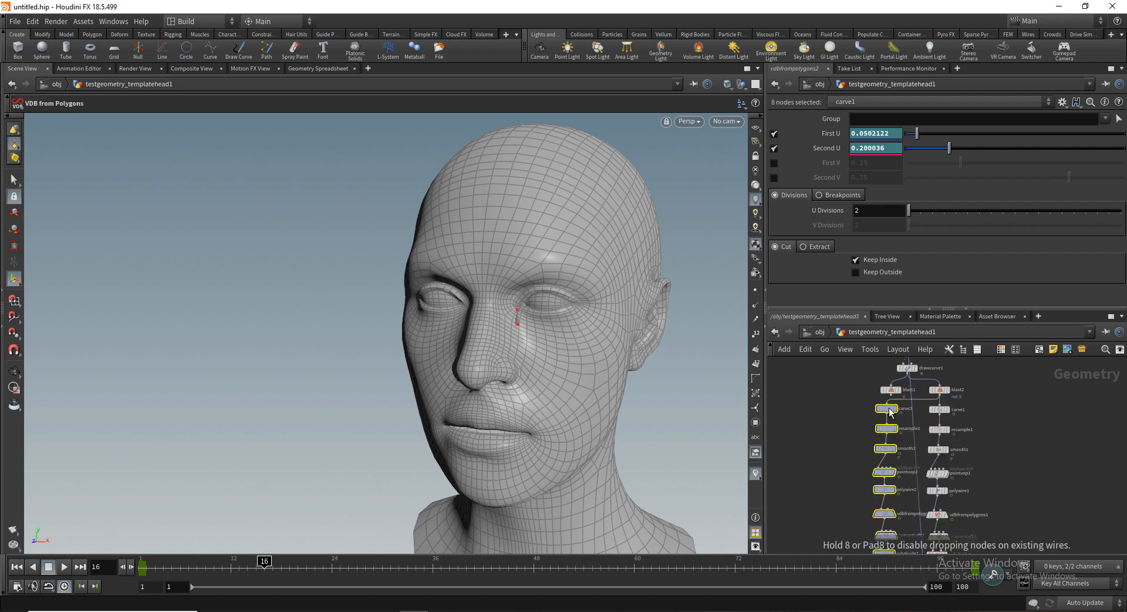
Step: Wire the blast1 output into the duplicated carve2 node
{"action": "scroll", "coordinate": [851, 394], "scroll_direction": "up", "scroll_amount": 3}
{"action": "left_click", "coordinate": [919, 395]}
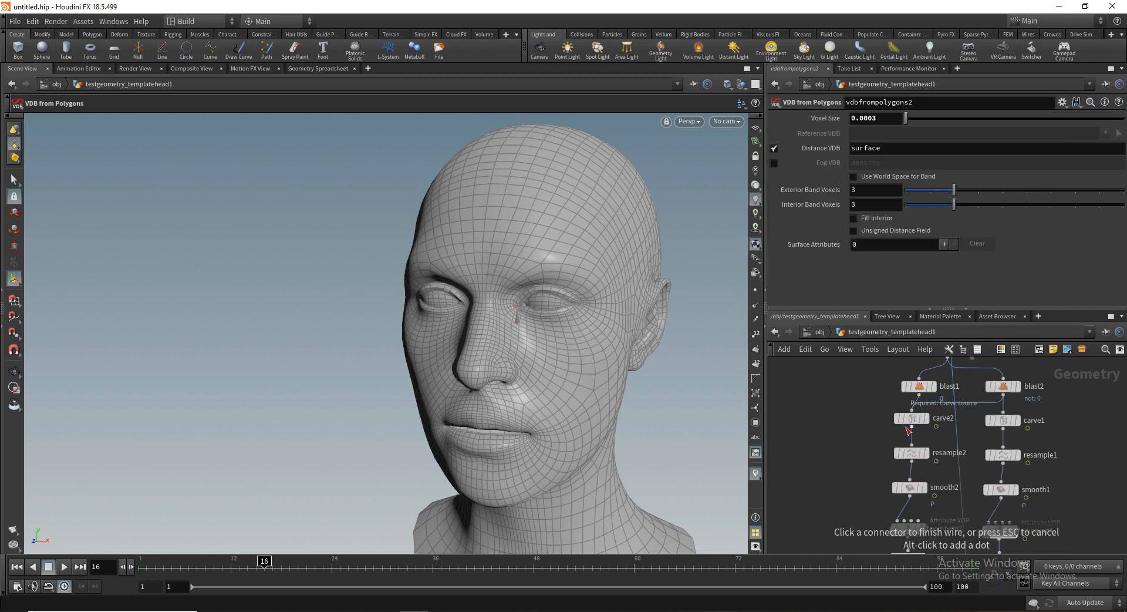
{"action": "left_click", "coordinate": [912, 413]}
{"action": "middle_click_drag", "start_coordinate": [855, 431], "coordinate": [850, 402]}
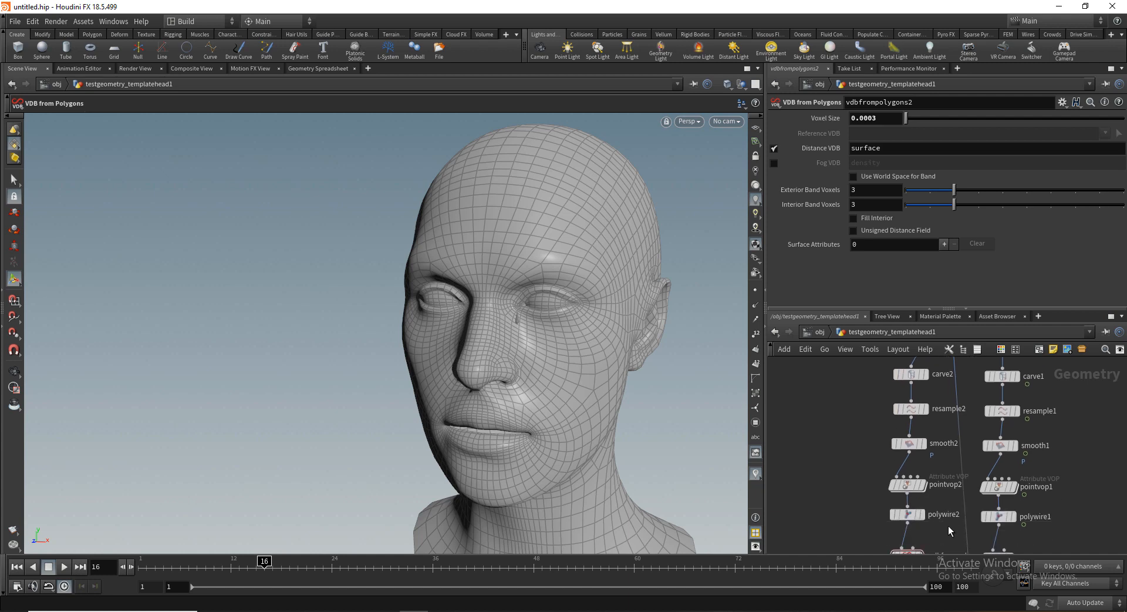
Step: Check the output of subdivide2, wire it into merge1, and display the merged output
{"action": "middle_click_drag", "start_coordinate": [949, 526], "coordinate": [938, 438]}
{"action": "left_click", "coordinate": [911, 537]}
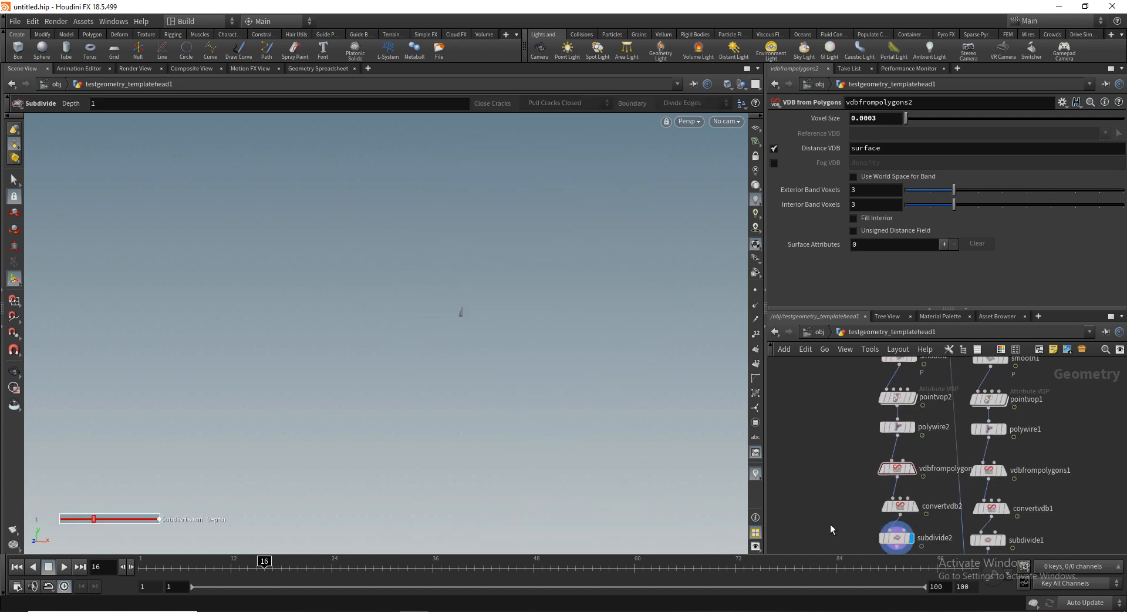
{"action": "middle_click_drag", "start_coordinate": [830, 523], "coordinate": [813, 438]}
{"action": "left_click", "coordinate": [880, 467]}
{"action": "left_click", "coordinate": [944, 523]}
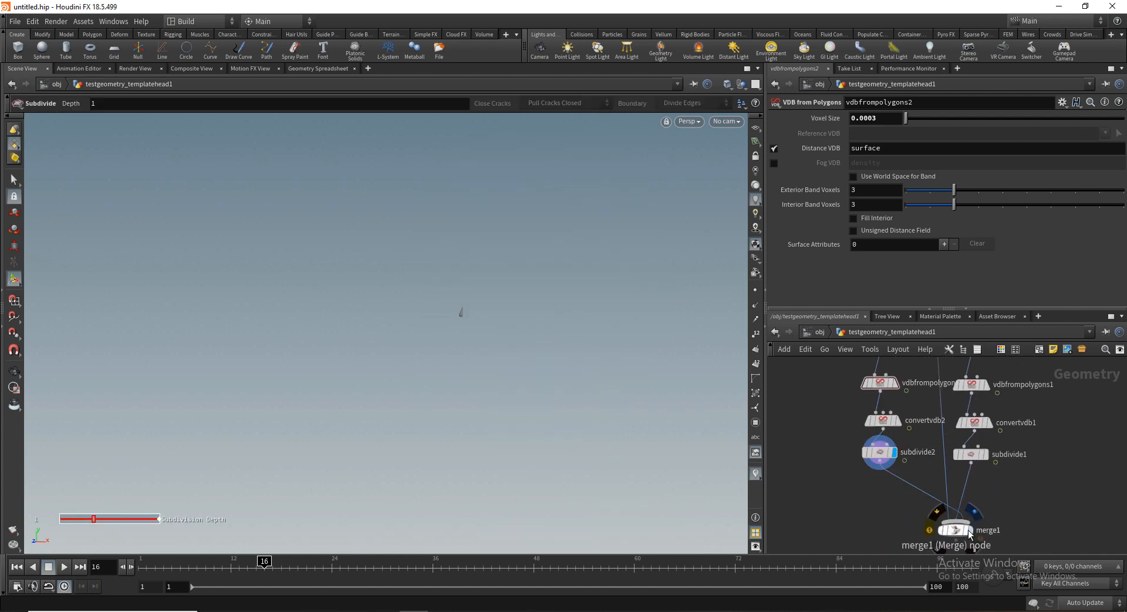
{"action": "left_click", "coordinate": [969, 529]}
Step: Play the animation from frame 1, stop it partway, and examine both tears from the front of the face
{"action": "left_click_drag", "start_coordinate": [268, 562], "coordinate": [144, 565]}
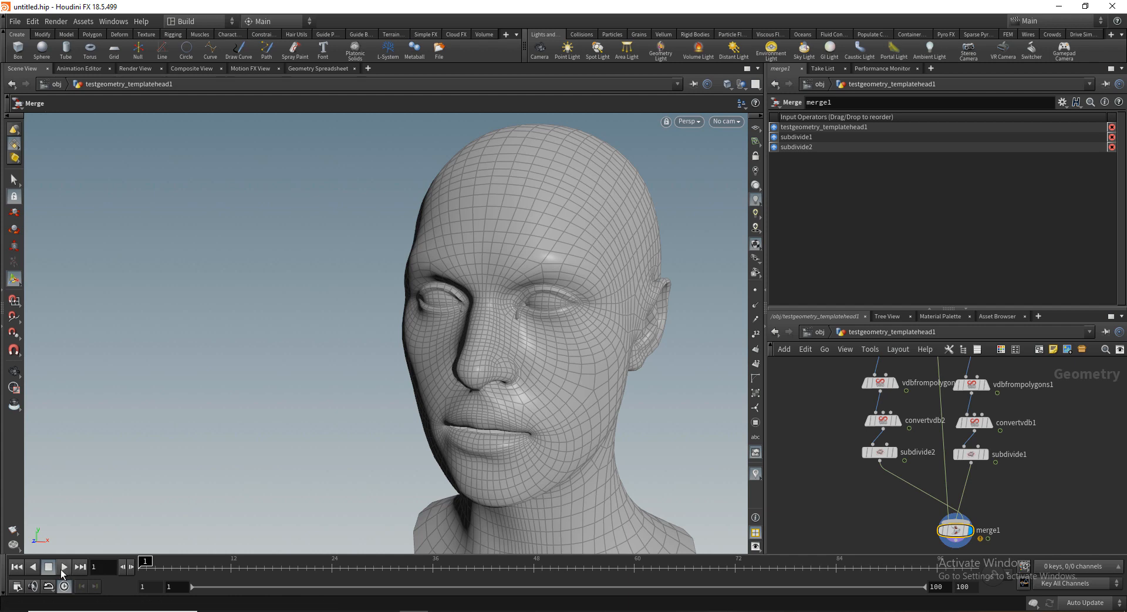
{"action": "left_click", "coordinate": [63, 566]}
{"action": "left_click", "coordinate": [48, 567]}
{"action": "key", "text": "Escape"}
{"action": "left_click_drag", "start_coordinate": [406, 372], "coordinate": [514, 336]}
{"action": "mouse_move", "coordinate": [438, 347]}
{"action": "left_mouse_down"}
{"action": "mouse_move", "coordinate": [508, 340]}
{"action": "mouse_move", "coordinate": [438, 348]}
{"action": "left_mouse_up"}
Step: Set the value of ramp point 3 on the pointvop2 node to 0.00530833
{"action": "middle_click_drag", "start_coordinate": [830, 403], "coordinate": [793, 605]}
{"action": "left_click", "coordinate": [844, 493]}
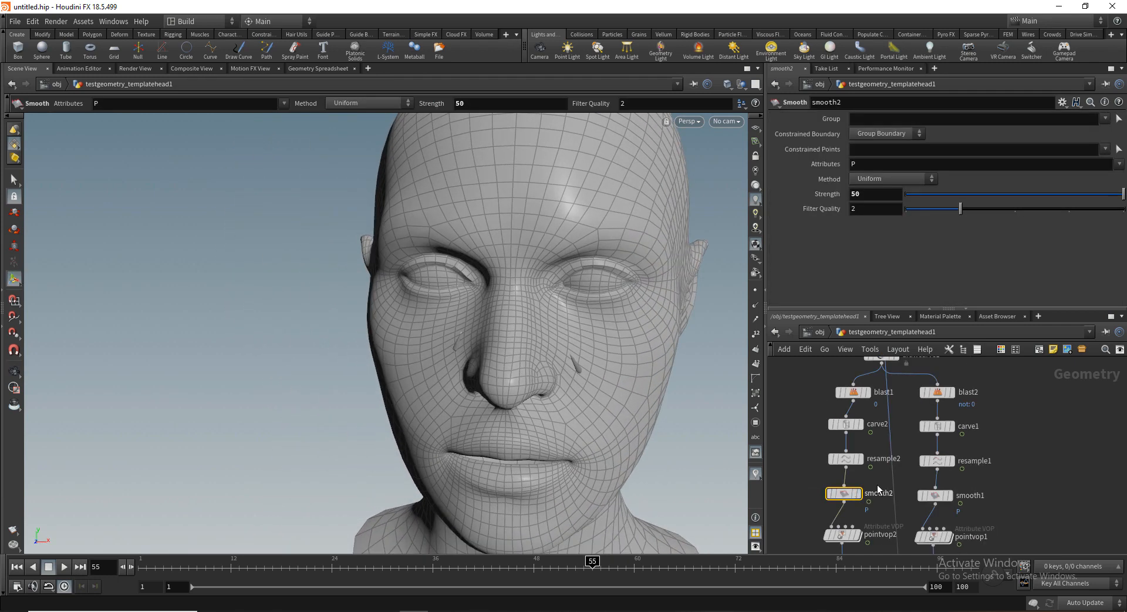
{"action": "left_click", "coordinate": [848, 424]}
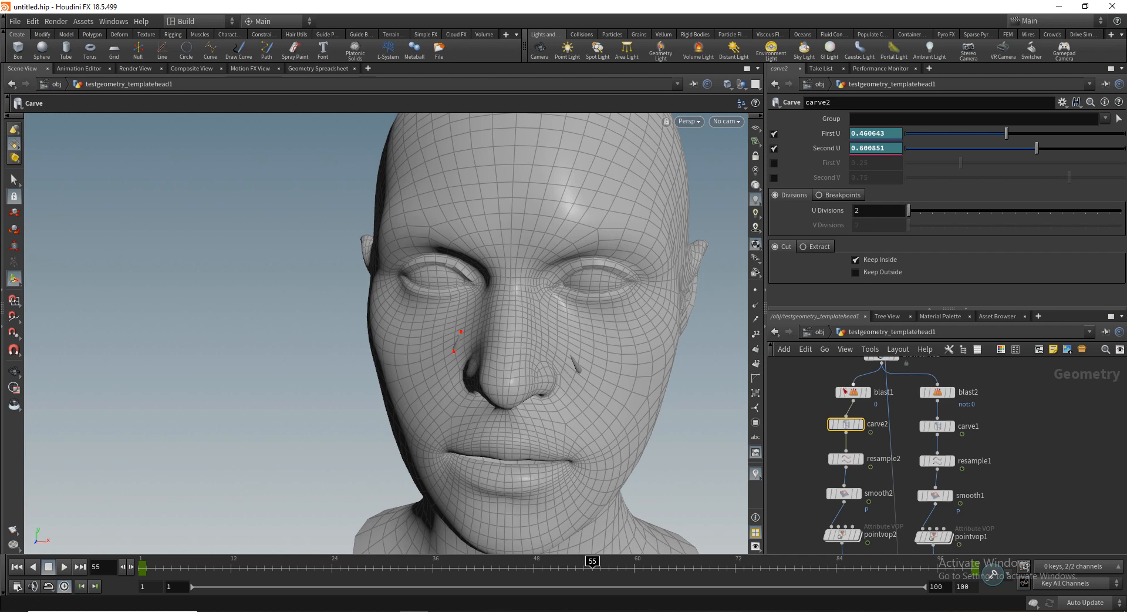
{"action": "scroll", "coordinate": [868, 443], "scroll_direction": "down", "scroll_amount": 3}
{"action": "left_click", "coordinate": [834, 449]}
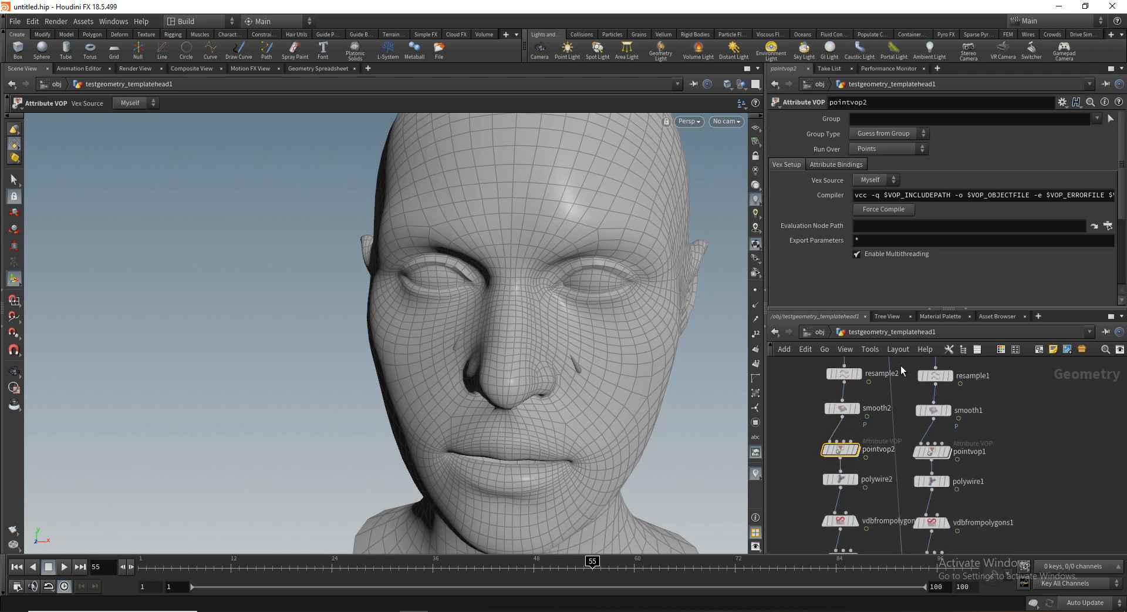
{"action": "scroll", "coordinate": [1007, 227], "scroll_direction": "down", "scroll_amount": 3}
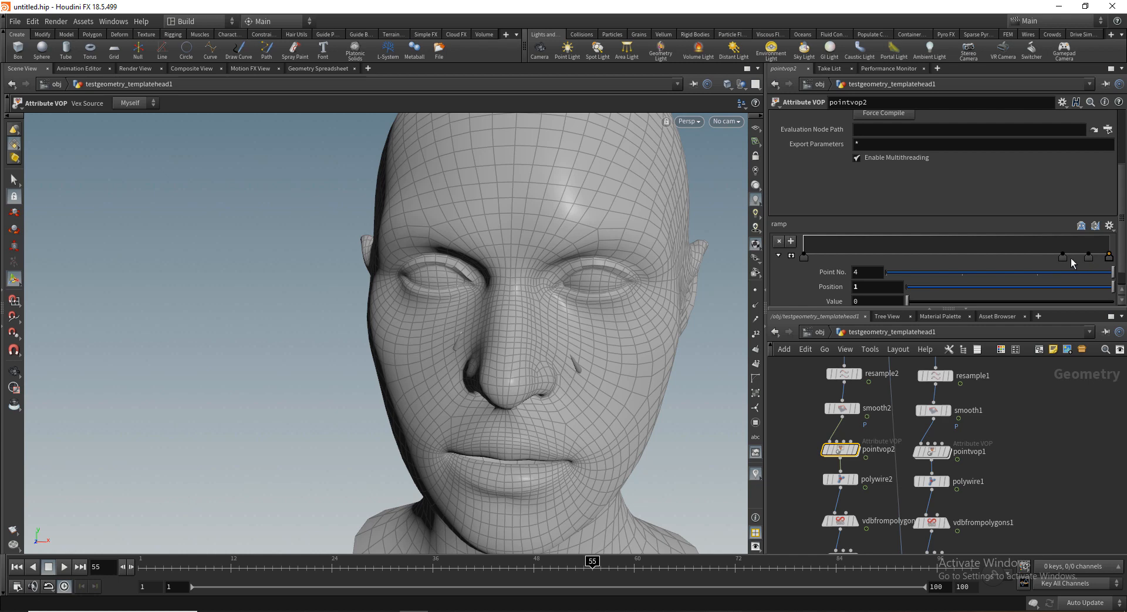
{"action": "left_click", "coordinate": [1089, 256]}
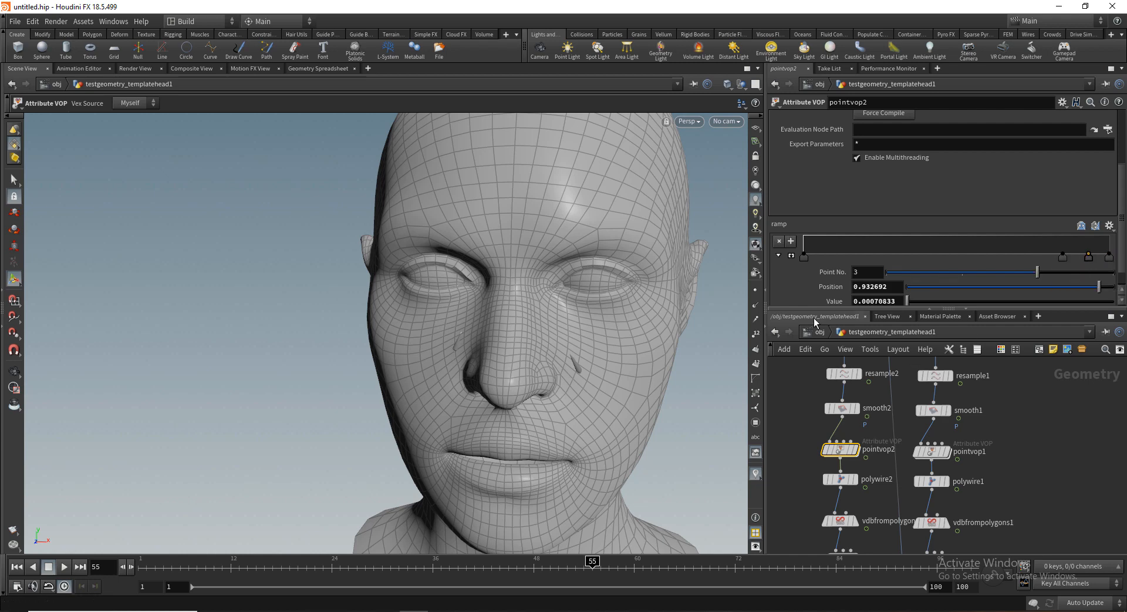
{"action": "scroll", "coordinate": [880, 282], "scroll_direction": "down", "scroll_amount": 1}
{"action": "middle_click_drag", "start_coordinate": [892, 281], "coordinate": [892, 345]}
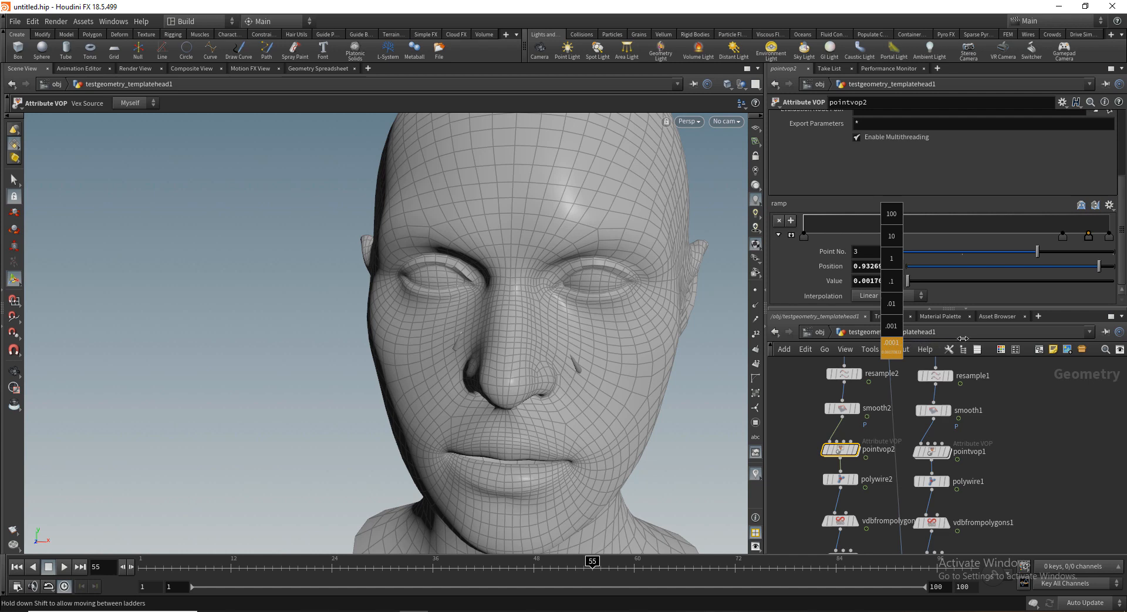
{"action": "middle_click_drag", "start_coordinate": [1037, 326], "coordinate": [1121, 316]}
{"action": "middle_click_drag", "start_coordinate": [11, 314], "coordinate": [12, 314]}
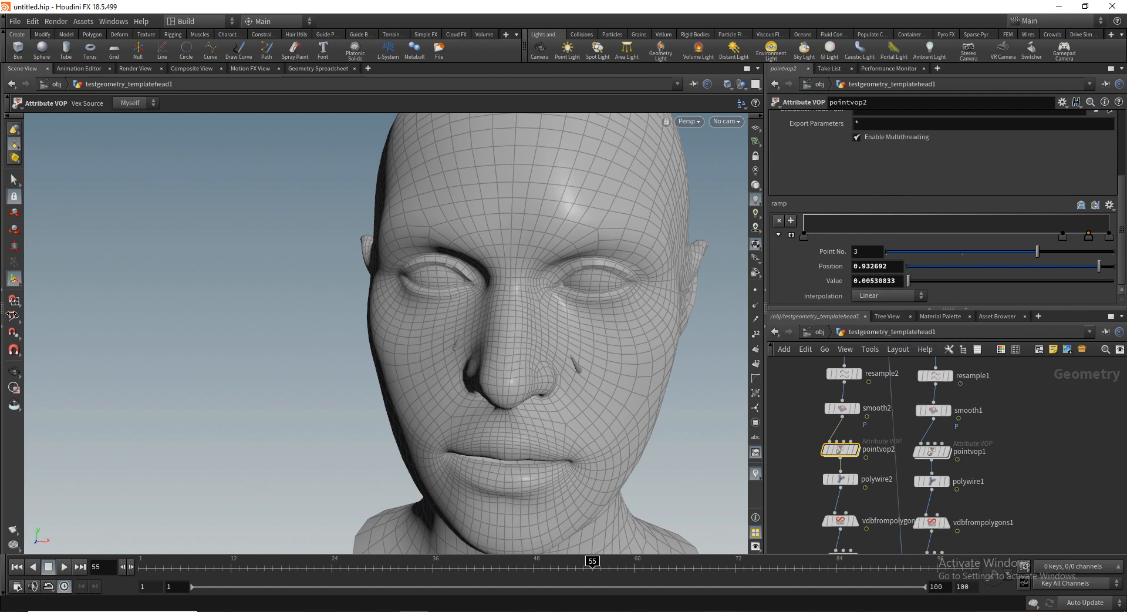
Step: Try a different value for ramp point 2 on pointvop2, undo the change, and inspect the second tear up close
{"action": "left_click", "coordinate": [1063, 237]}
{"action": "middle_click_drag", "start_coordinate": [892, 278], "coordinate": [895, 348]}
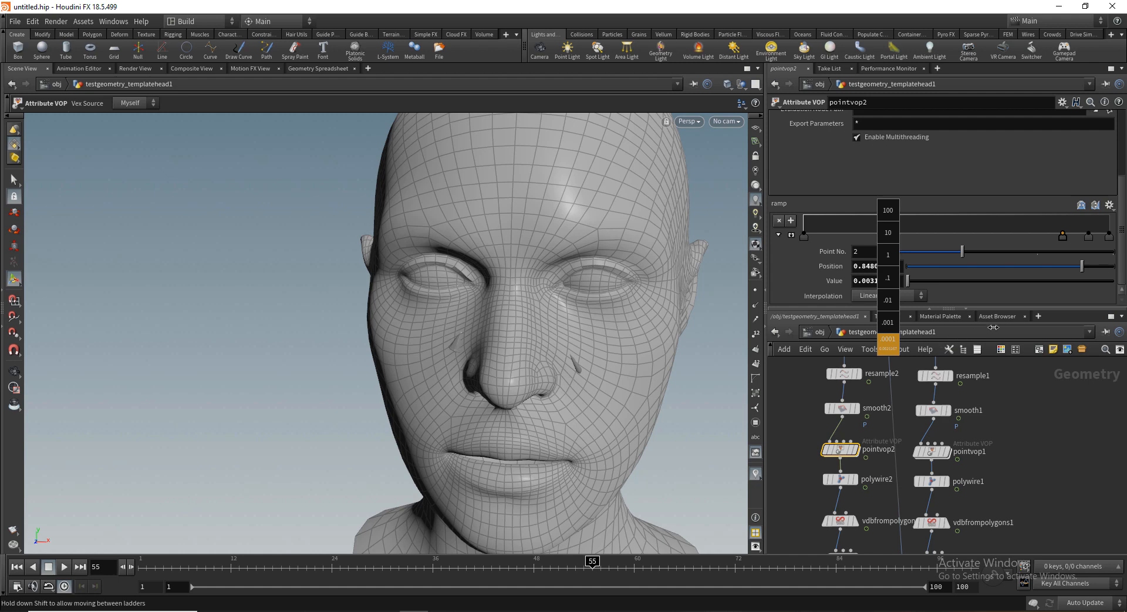
{"action": "middle_click_drag", "start_coordinate": [951, 330], "coordinate": [910, 325]}
{"action": "key", "text": "ctrl+z"}
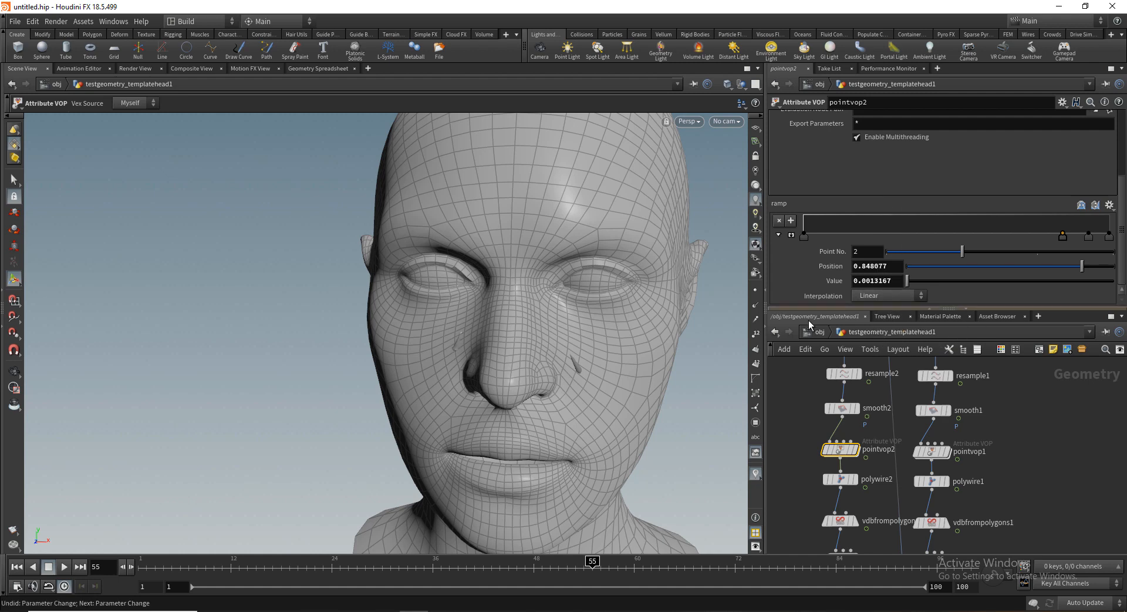
{"action": "right_click_drag", "start_coordinate": [457, 337], "coordinate": [639, 325], "text": "alt"}
{"action": "left_click_drag", "start_coordinate": [487, 371], "coordinate": [684, 328], "text": "alt"}
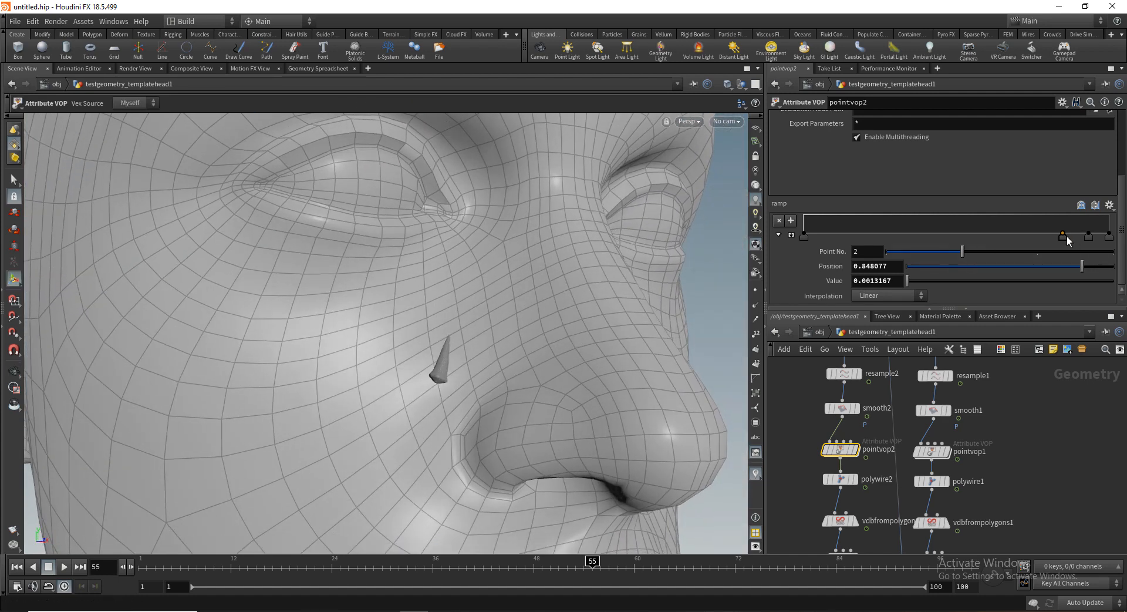
Step: Move ramp point 2 on pointvop2 to position 0.809615 with value 0.0016167, and set ramp point 3's value to 0.00090833
{"action": "left_click_drag", "start_coordinate": [1062, 239], "coordinate": [1090, 242]}
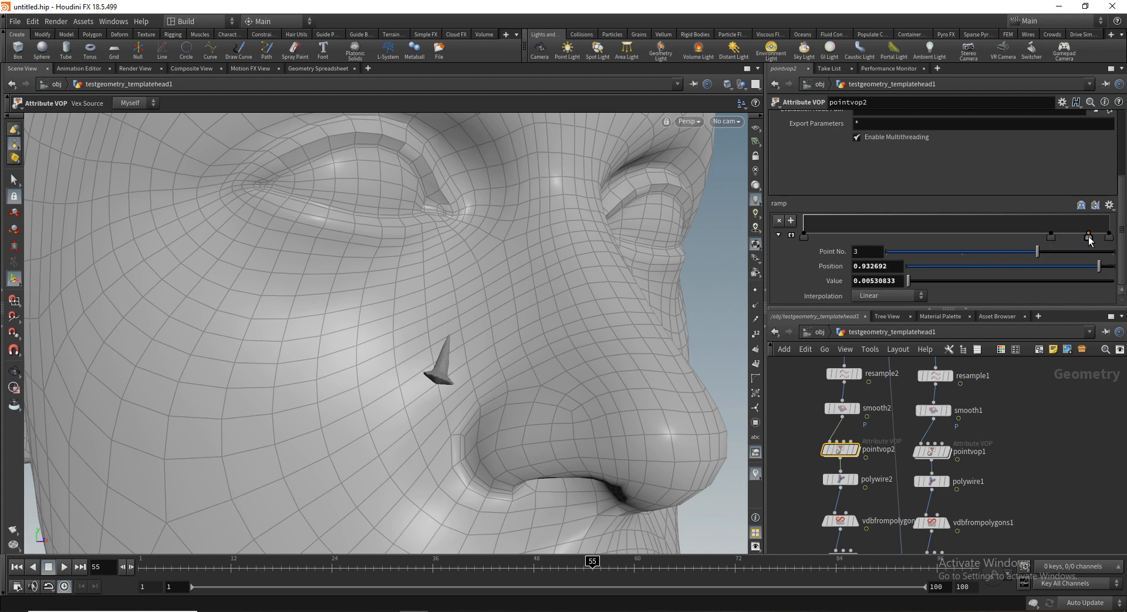
{"action": "middle_click_drag", "start_coordinate": [893, 281], "coordinate": [893, 342]}
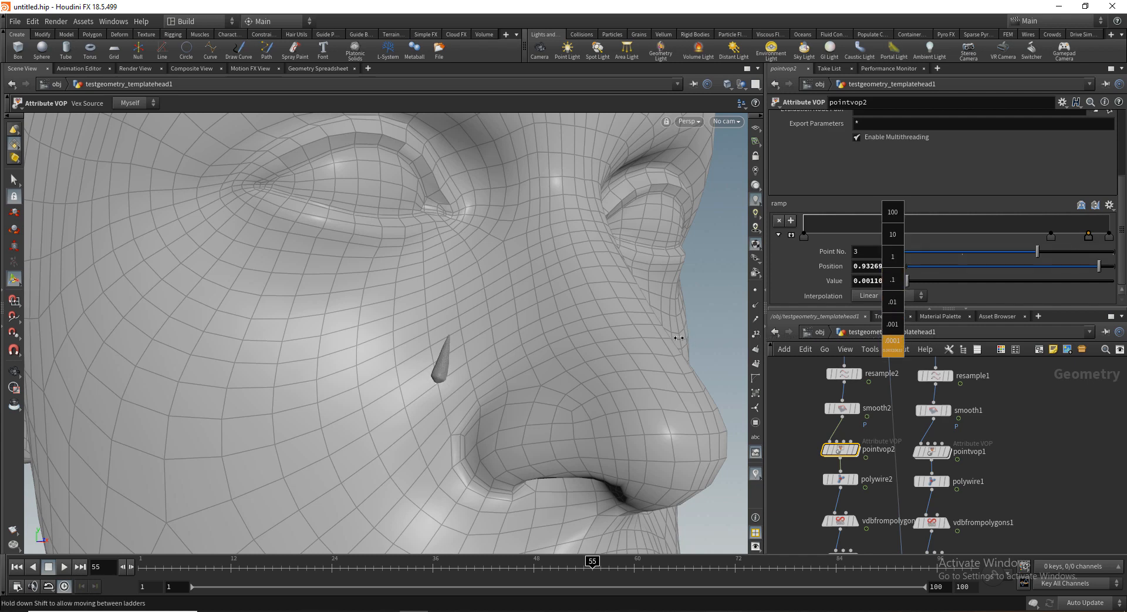
{"action": "middle_click_drag", "start_coordinate": [669, 337], "coordinate": [669, 337]}
{"action": "left_click", "coordinate": [1051, 236]}
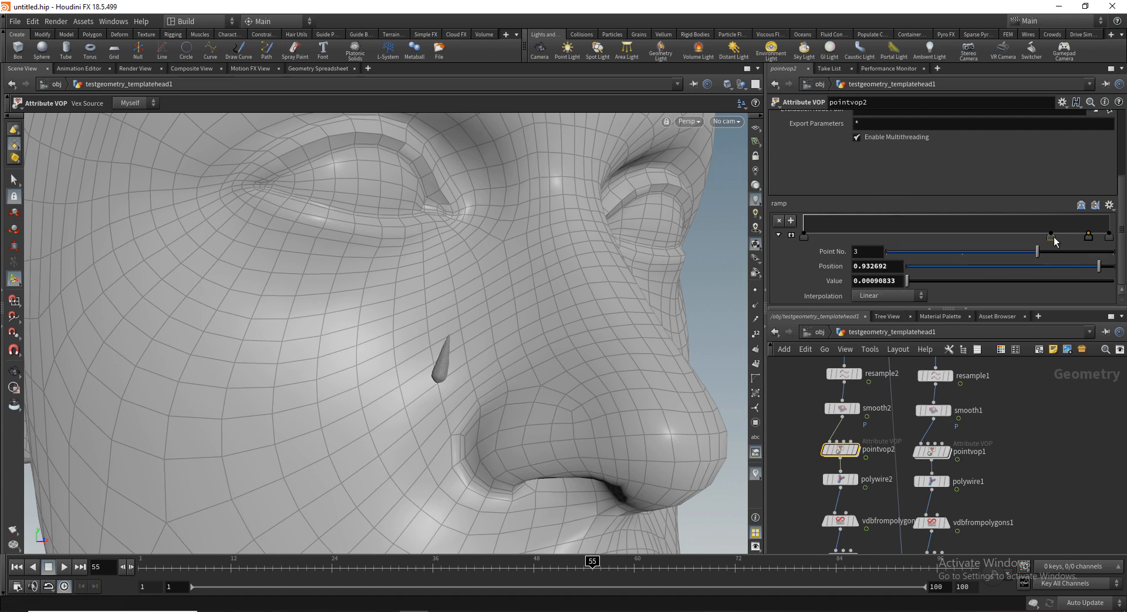
{"action": "middle_click_drag", "start_coordinate": [895, 277], "coordinate": [923, 341]}
Step: Examine both tears from the front of the whole face and play the animation from frame 1 at a three-quarter angle
{"action": "right_click_drag", "start_coordinate": [576, 266], "coordinate": [529, 264], "text": "alt"}
{"action": "left_click_drag", "start_coordinate": [556, 273], "coordinate": [463, 287], "text": "alt"}
{"action": "right_click_drag", "start_coordinate": [532, 283], "coordinate": [488, 284], "text": "alt"}
{"action": "left_click_drag", "start_coordinate": [531, 289], "coordinate": [491, 297], "text": "alt"}
{"action": "right_click_drag", "start_coordinate": [540, 301], "coordinate": [511, 305], "text": "alt"}
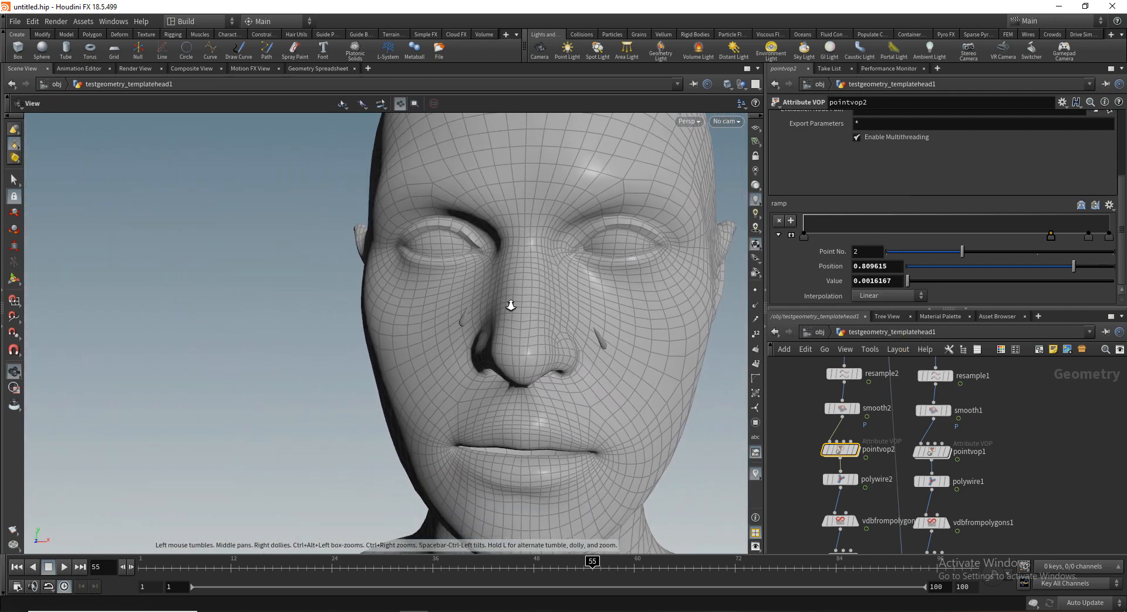
{"action": "mouse_move", "coordinate": [511, 305]}
{"action": "left_mouse_down", "text": "alt"}
{"action": "mouse_move", "coordinate": [604, 302]}
{"action": "mouse_move", "coordinate": [501, 309]}
{"action": "left_mouse_up", "text": "alt"}
{"action": "middle_click_drag", "start_coordinate": [509, 296], "coordinate": [427, 296], "text": "alt"}
{"action": "right_click_drag", "start_coordinate": [478, 297], "coordinate": [450, 297], "text": "alt"}
{"action": "left_click_drag", "start_coordinate": [450, 297], "coordinate": [488, 282], "text": "alt"}
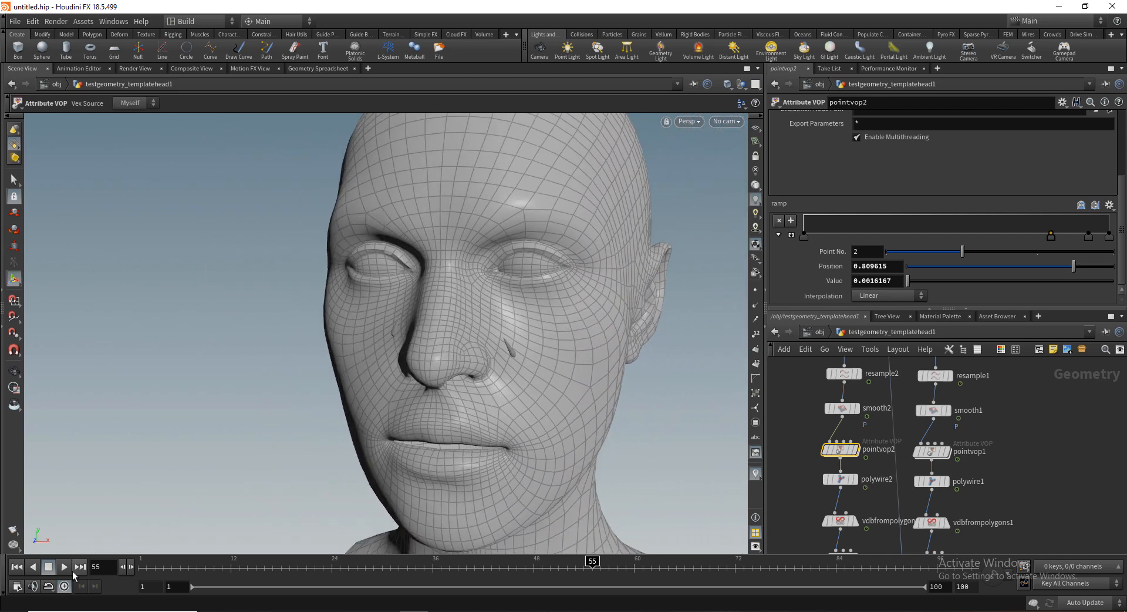
{"action": "left_click", "coordinate": [17, 567]}
{"action": "left_click", "coordinate": [64, 566]}
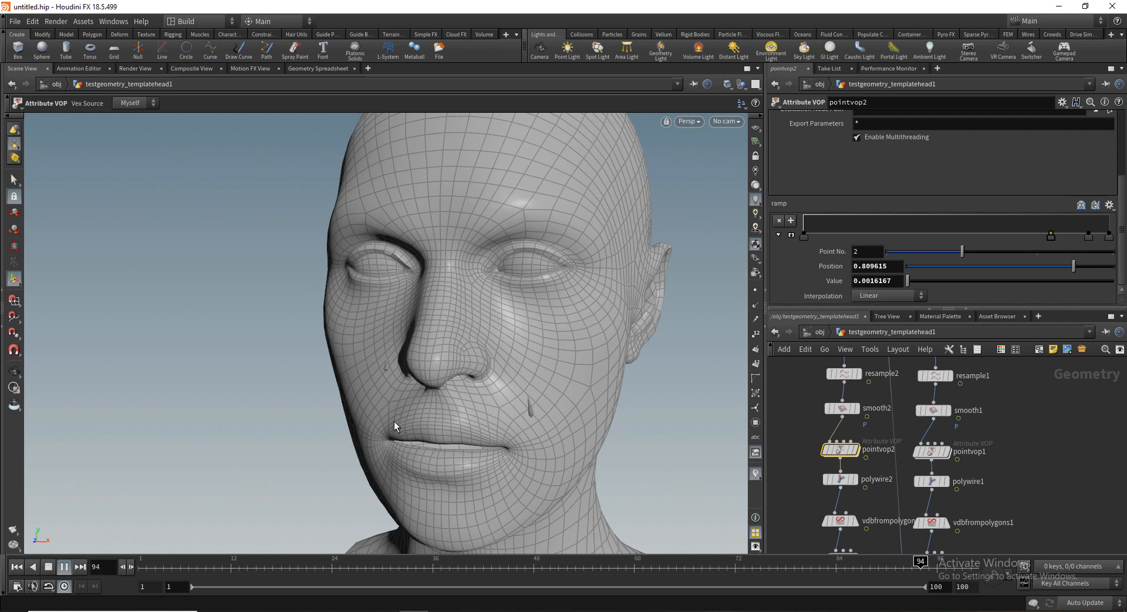
Step: Stop the playback and rewind the timeline to frame 1
{"action": "left_click", "coordinate": [47, 568]}
{"action": "left_click", "coordinate": [16, 566]}
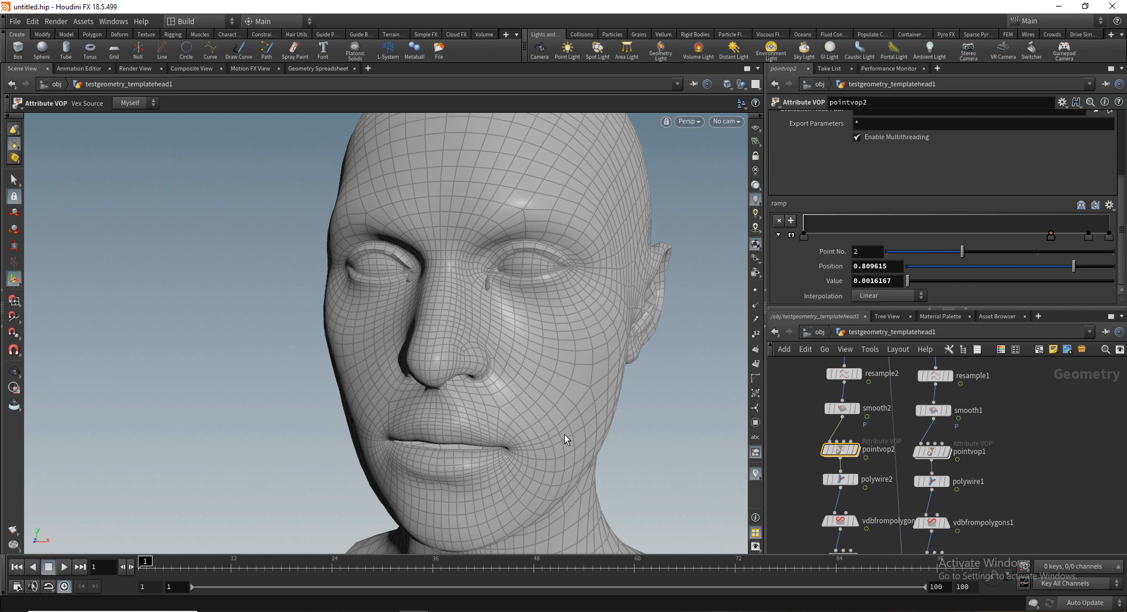
{"action": "scroll", "coordinate": [950, 434], "scroll_direction": "down", "scroll_amount": 3}
{"action": "middle_click_drag", "start_coordinate": [989, 409], "coordinate": [991, 487]}
{"action": "scroll", "coordinate": [982, 447], "scroll_direction": "up", "scroll_amount": 2}
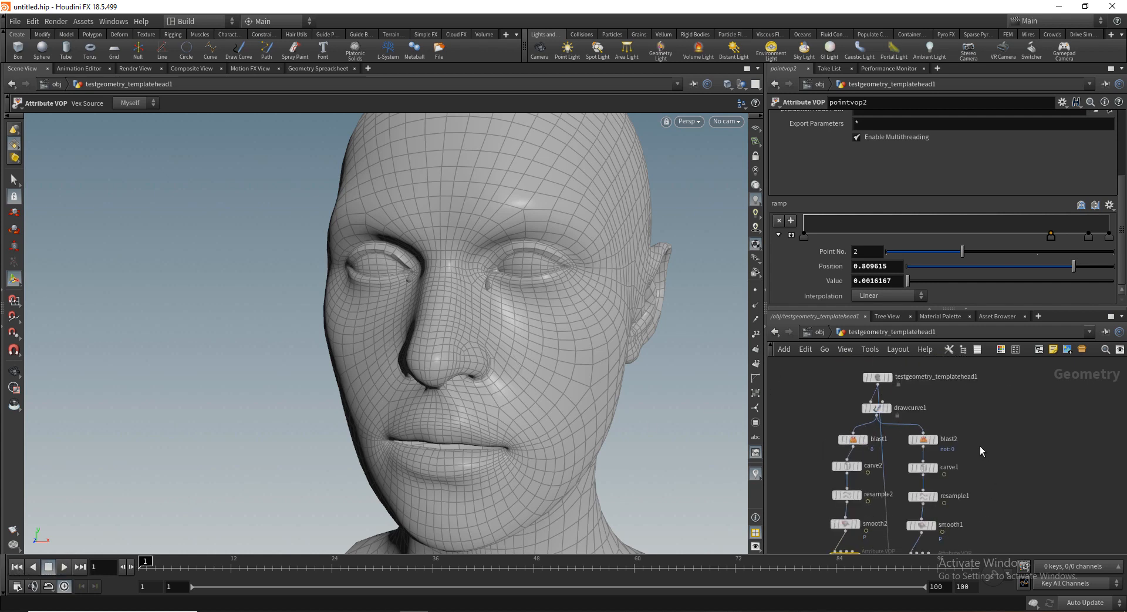
Step: Remove the ease-out from carve1's First U animation curve by pulling the end keyframe's incoming tangent handle up to the keyframe
{"action": "left_click_drag", "start_coordinate": [832, 411], "coordinate": [1002, 425]}
{"action": "middle_click_drag", "start_coordinate": [992, 492], "coordinate": [986, 417]}
{"action": "left_click", "coordinate": [920, 392]}
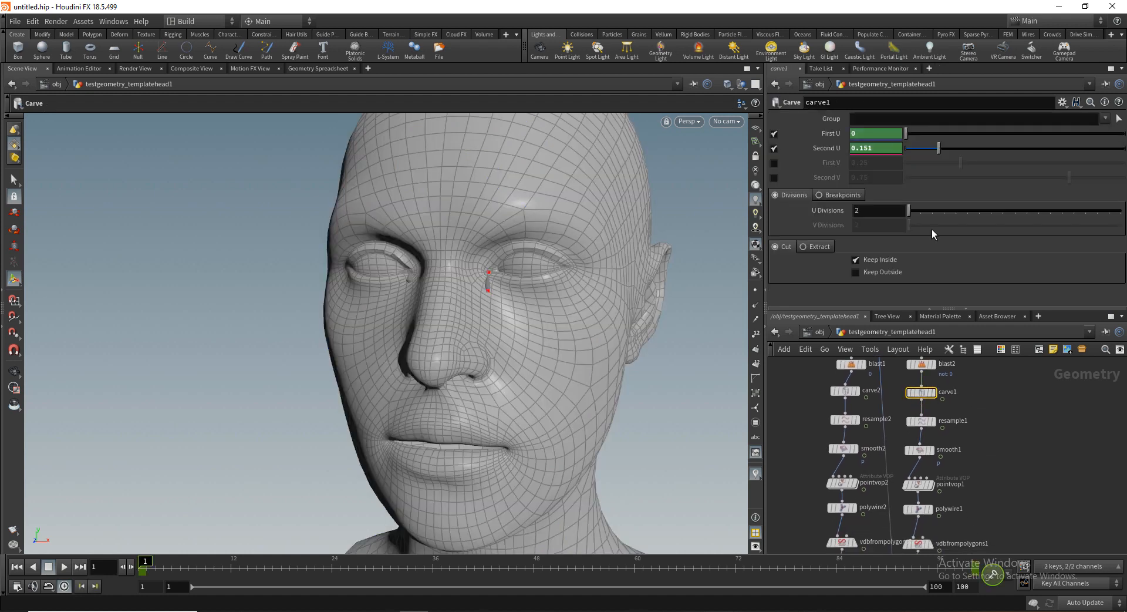
{"action": "left_click", "coordinate": [869, 135], "text": "shift"}
{"action": "scroll", "coordinate": [892, 194], "scroll_direction": "down", "scroll_amount": 3}
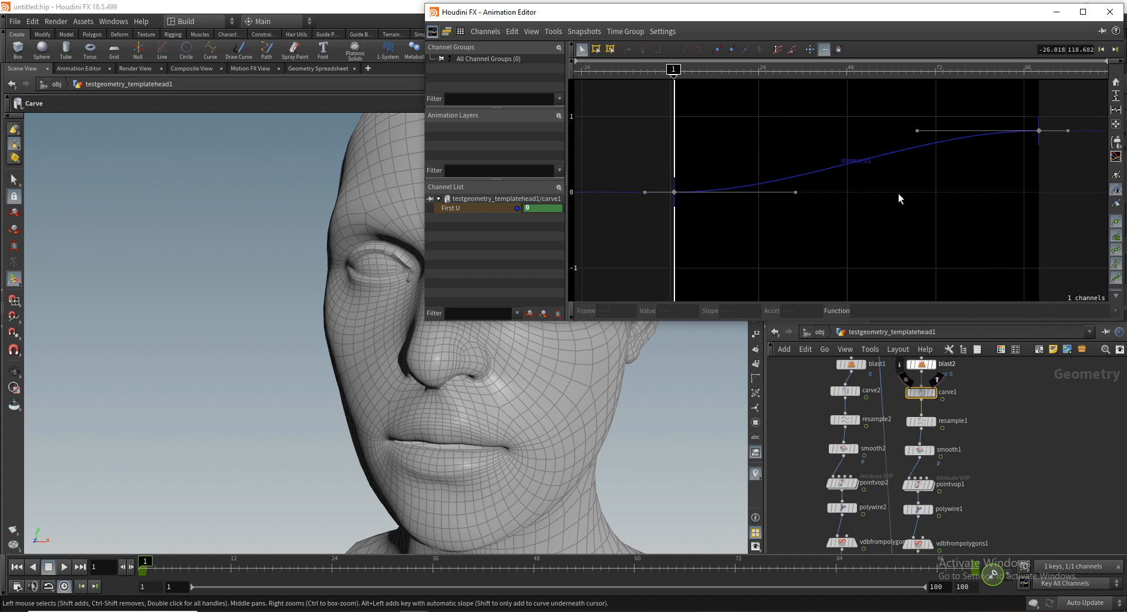
{"action": "middle_click_drag", "start_coordinate": [977, 132], "coordinate": [901, 191]}
{"action": "left_click_drag", "start_coordinate": [841, 188], "coordinate": [957, 190]}
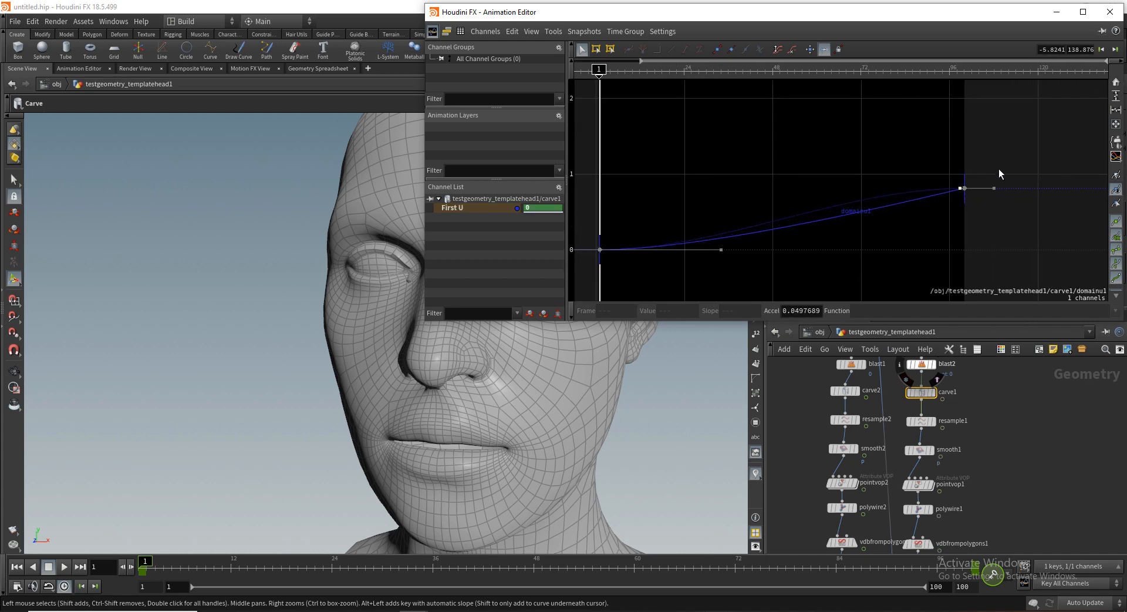
{"action": "left_click", "coordinate": [1056, 12]}
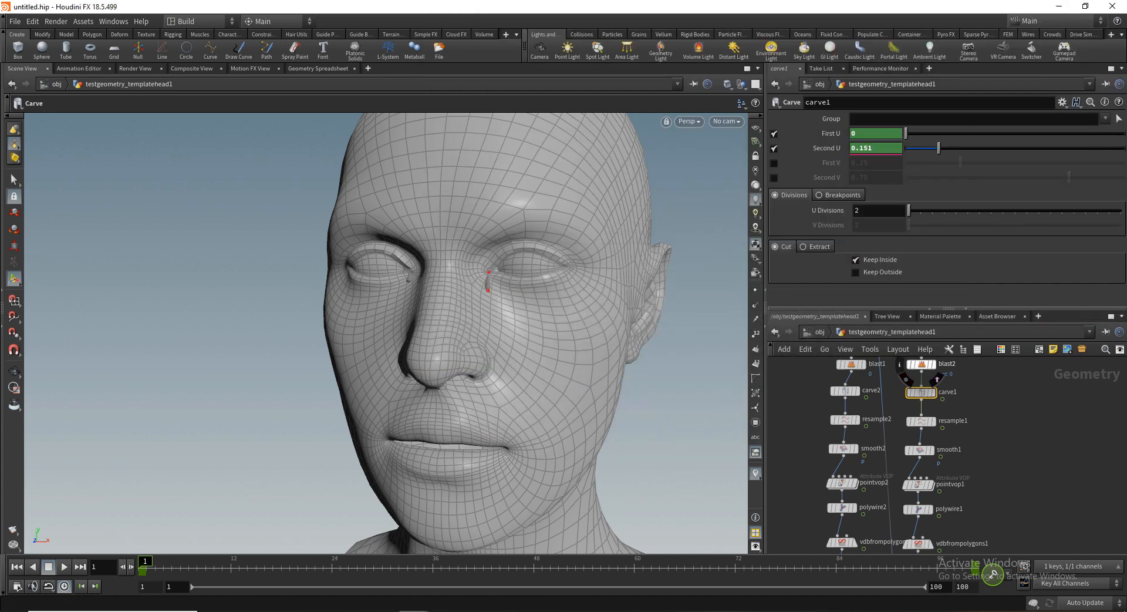
Step: Shorten the end keyframe's incoming tangent on carve1's Second U curve in the same way and close the Animation Editor
{"action": "left_click", "coordinate": [477, 565]}
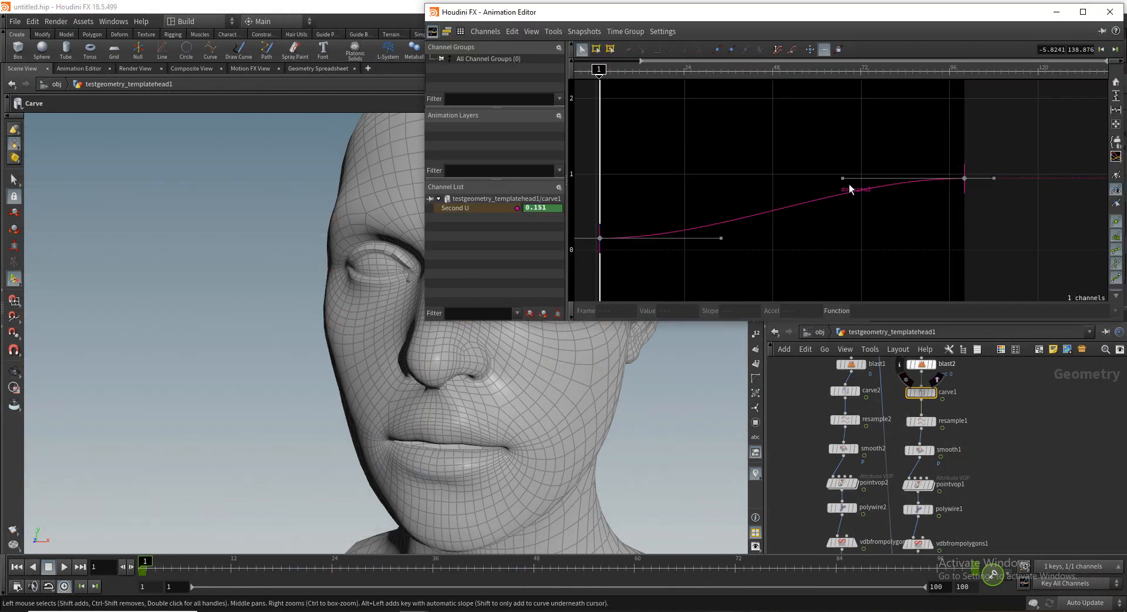
{"action": "left_click_drag", "start_coordinate": [843, 179], "coordinate": [960, 178]}
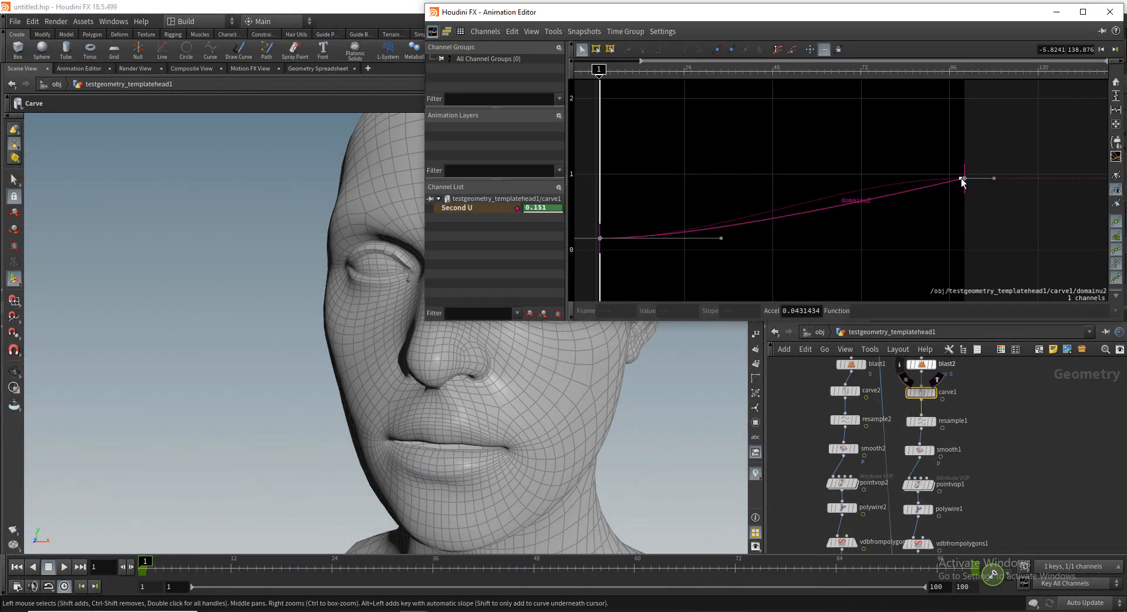
{"action": "left_click", "coordinate": [1110, 12]}
Step: Remove the ease-out from carve2's First U animation curve by shortening the end keyframe's incoming tangent handle
{"action": "left_click_drag", "start_coordinate": [834, 388], "coordinate": [848, 391]}
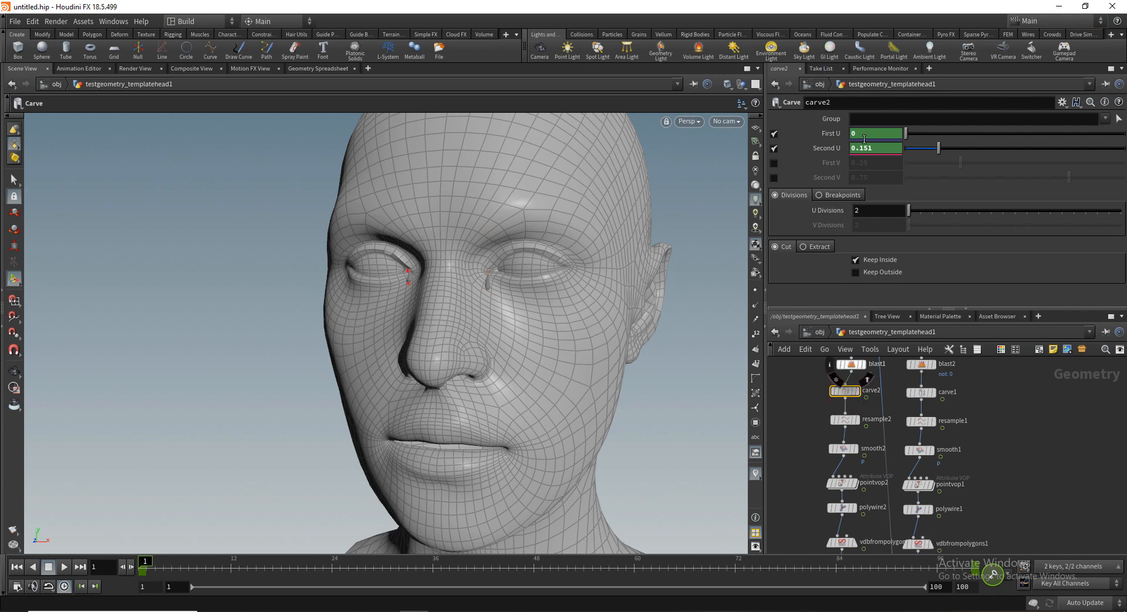
{"action": "left_click", "coordinate": [863, 131], "text": "shift"}
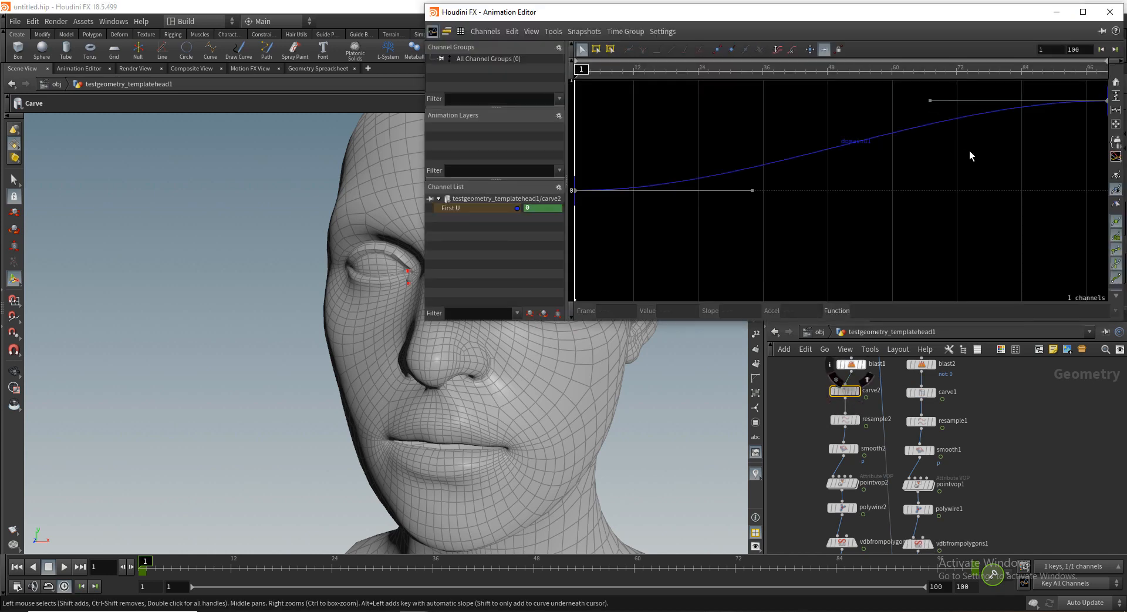
{"action": "middle_click_drag", "start_coordinate": [970, 150], "coordinate": [896, 204]}
{"action": "left_click_drag", "start_coordinate": [861, 157], "coordinate": [1040, 157]}
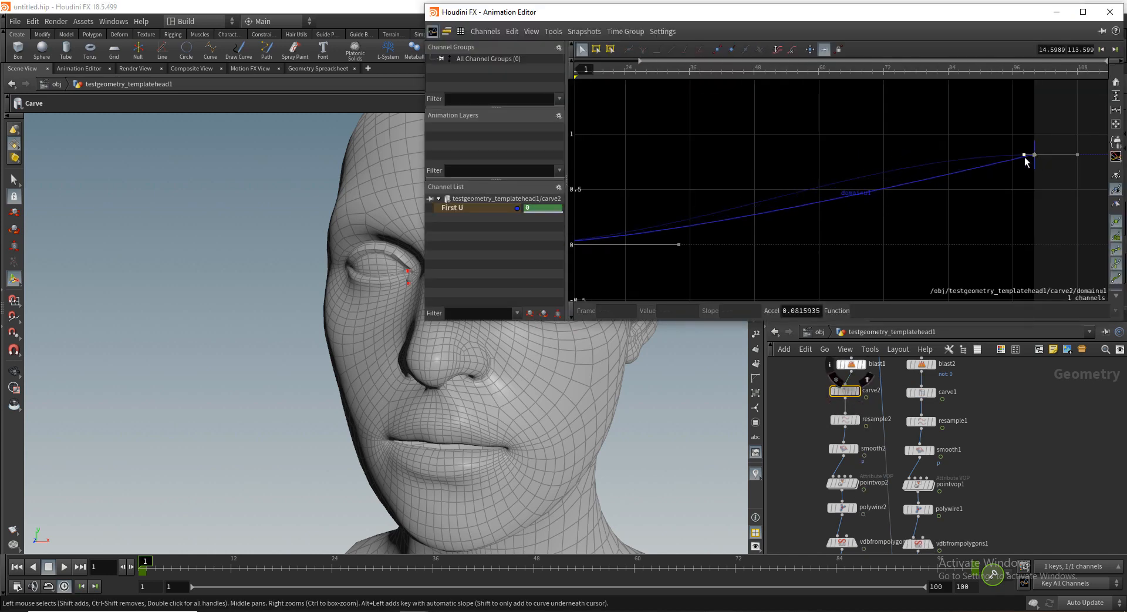
{"action": "left_click", "coordinate": [1110, 12]}
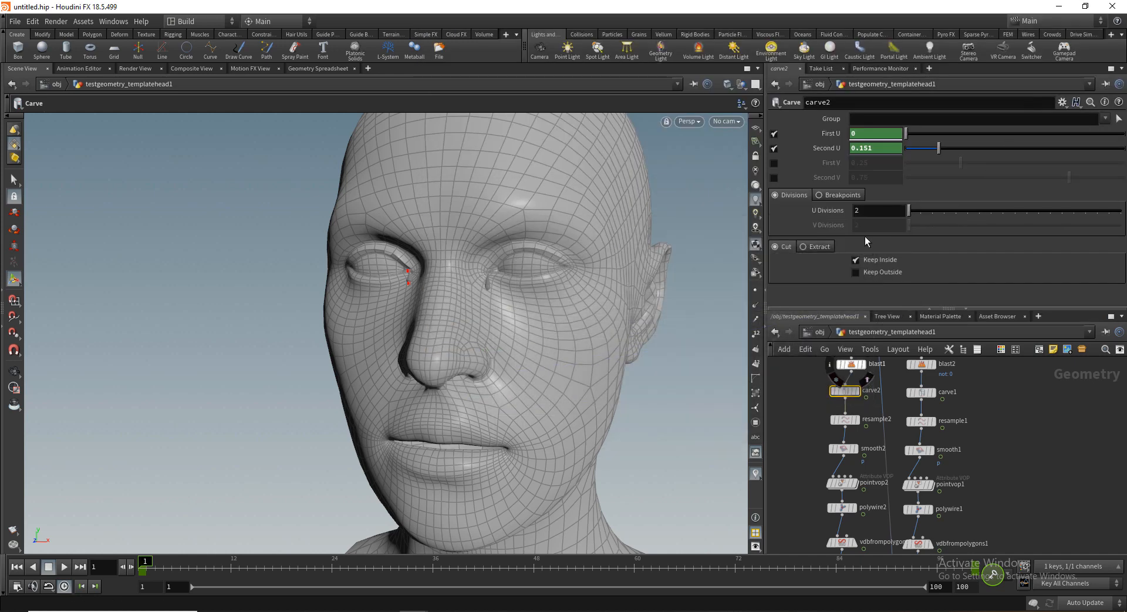
Step: Shorten the end keyframe's incoming tangent on carve2's Second U curve to remove its ease-out
{"action": "mouse_move", "coordinate": [417, 608]}
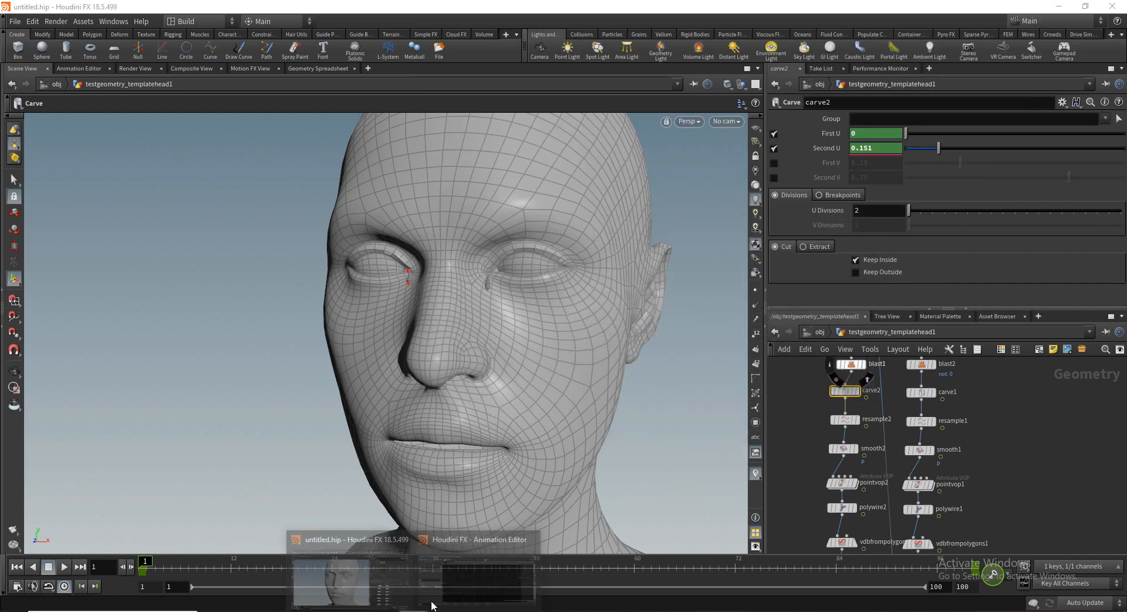
{"action": "left_click", "coordinate": [503, 562]}
{"action": "left_click_drag", "start_coordinate": [856, 139], "coordinate": [1024, 143]}
{"action": "left_click", "coordinate": [1110, 12]}
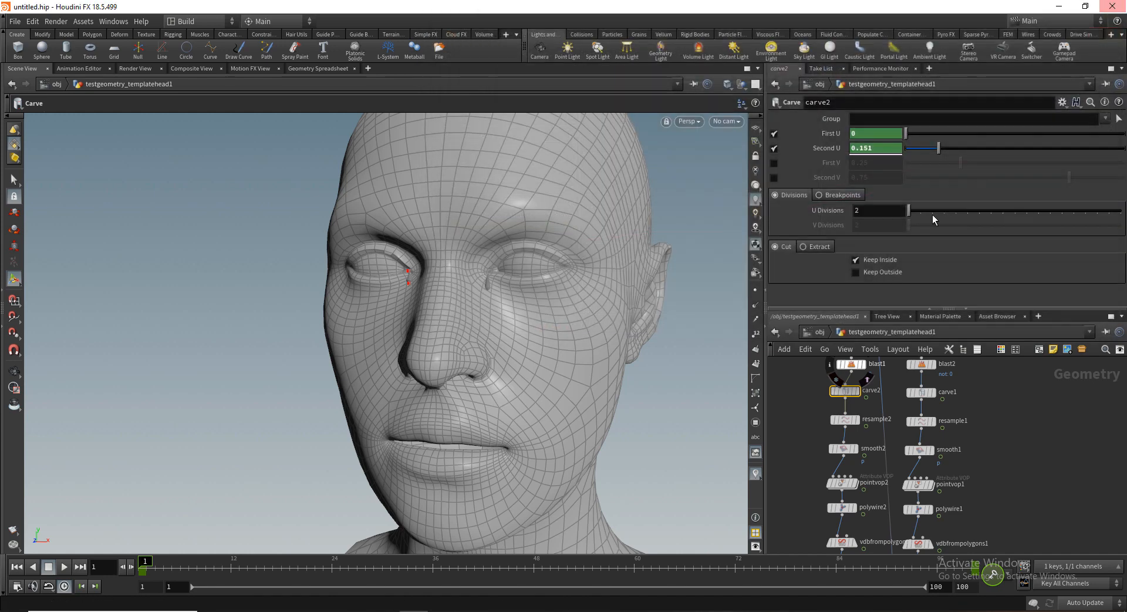
Step: Play the animation to review how the tears run down the face, and stop the playback
{"action": "left_click", "coordinate": [1054, 465]}
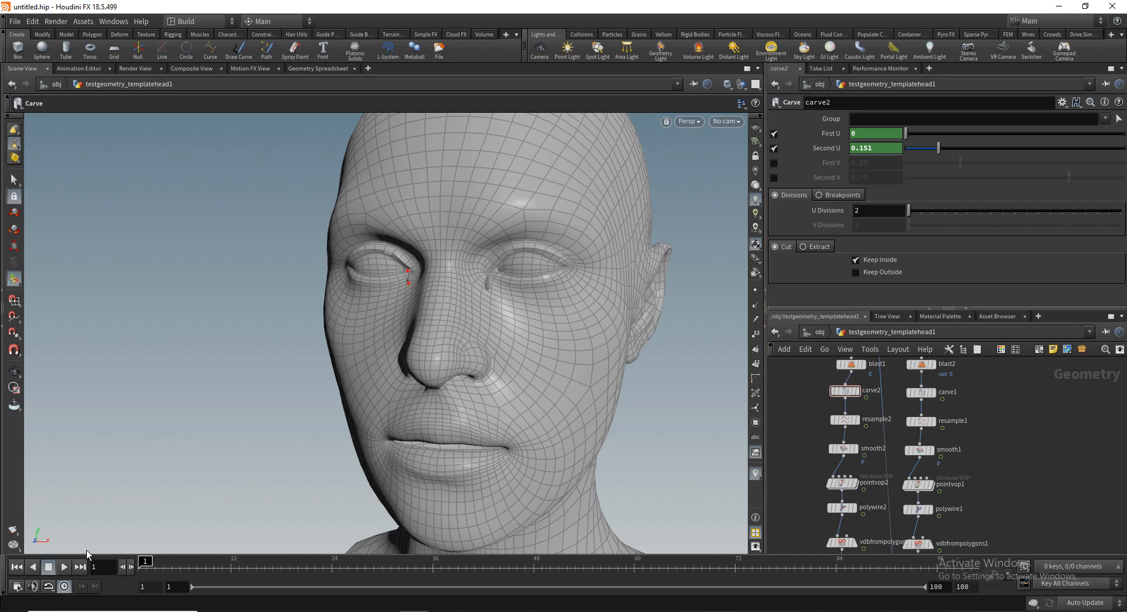
{"action": "left_click", "coordinate": [65, 567]}
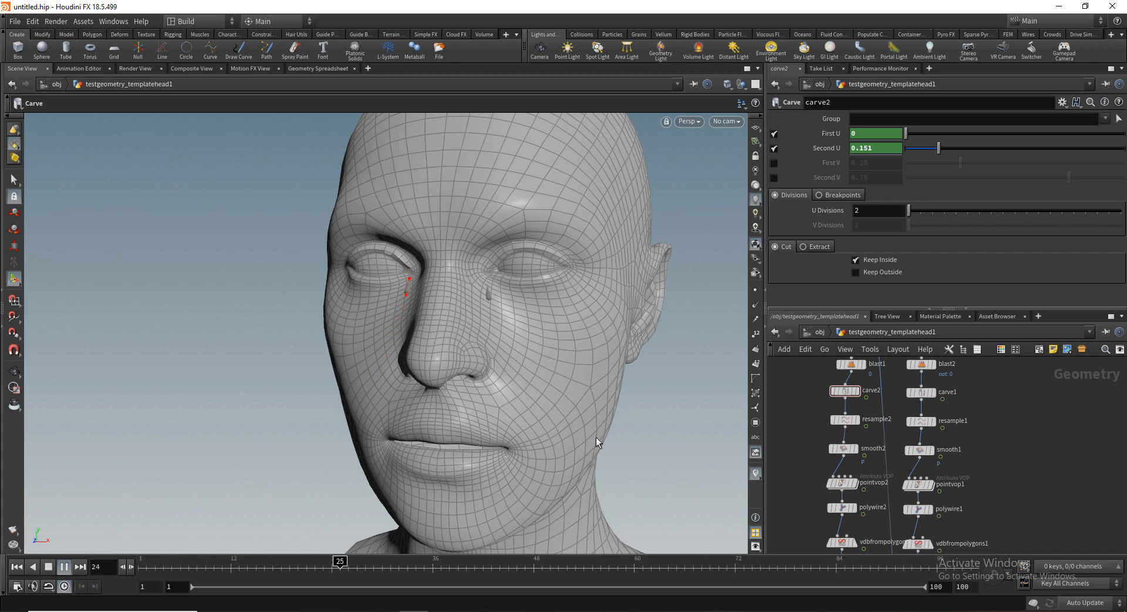
{"action": "left_click", "coordinate": [919, 450]}
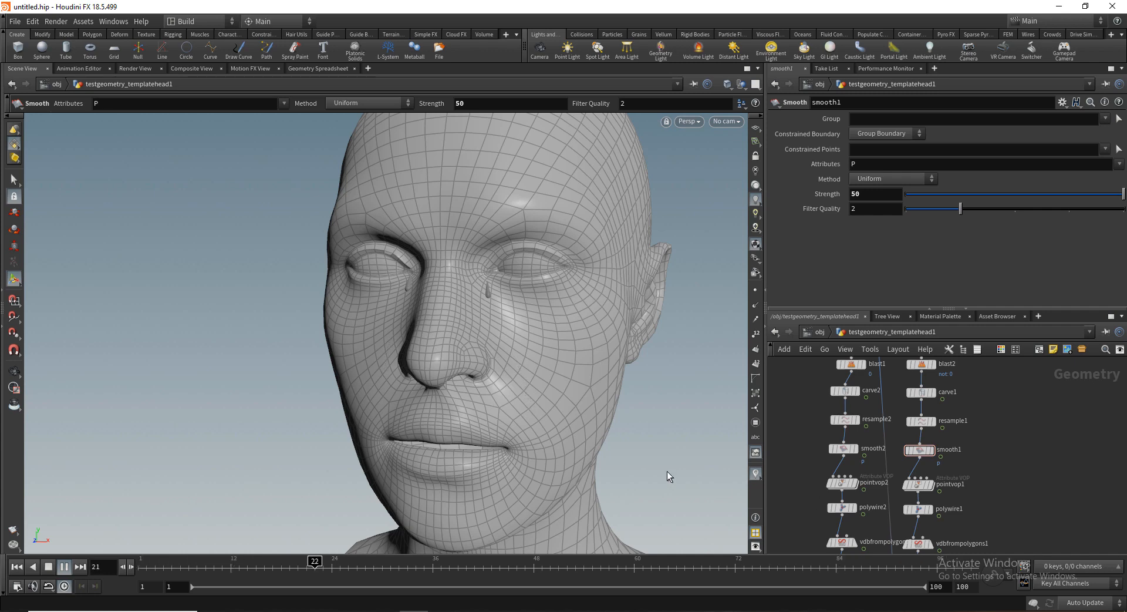
{"action": "left_click", "coordinate": [49, 567]}
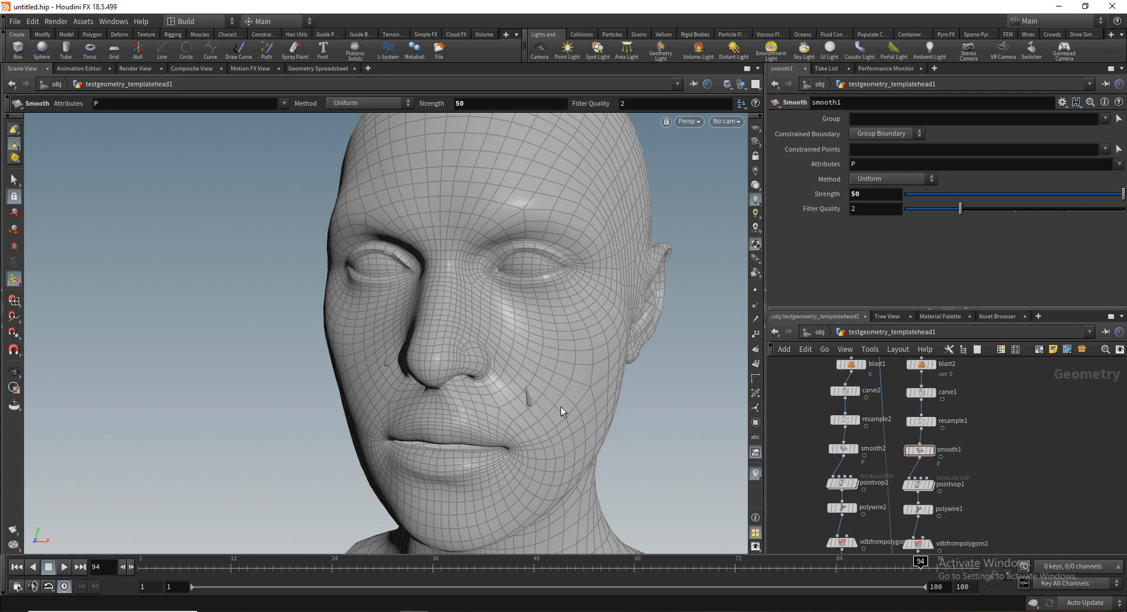
{"action": "middle_click_drag", "start_coordinate": [950, 500], "coordinate": [964, 455]}
{"action": "scroll", "coordinate": [953, 408], "scroll_direction": "down", "scroll_amount": 3}
{"action": "scroll", "coordinate": [926, 477], "scroll_direction": "up", "scroll_amount": 3}
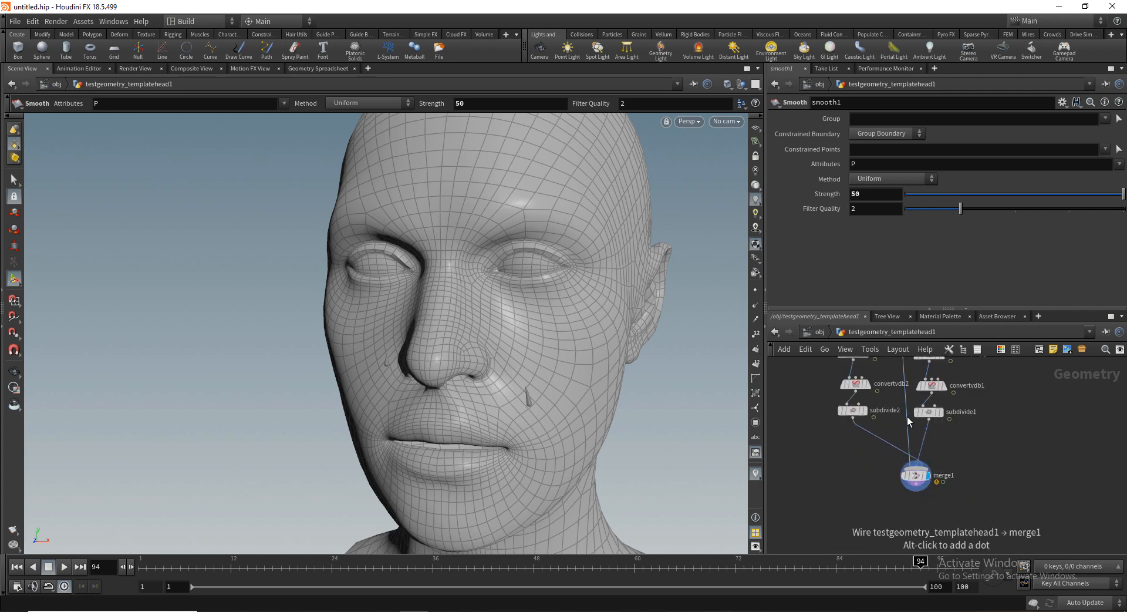
{"action": "key", "text": "Delete"}
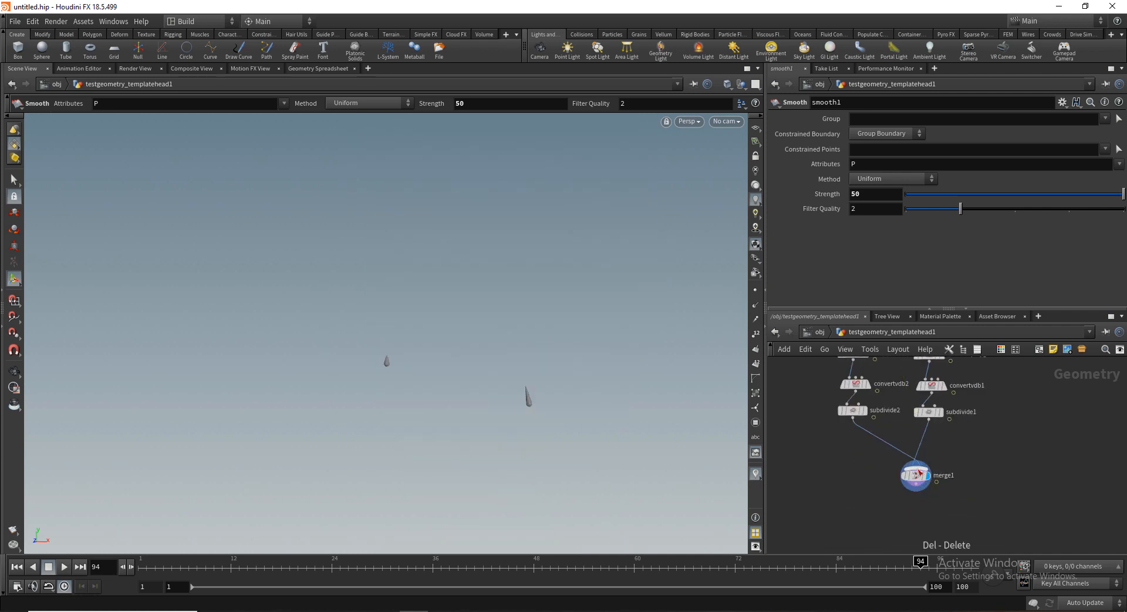
{"action": "left_click_drag", "start_coordinate": [917, 478], "coordinate": [901, 476]}
{"action": "scroll", "coordinate": [903, 480], "scroll_direction": "down", "scroll_amount": 5}
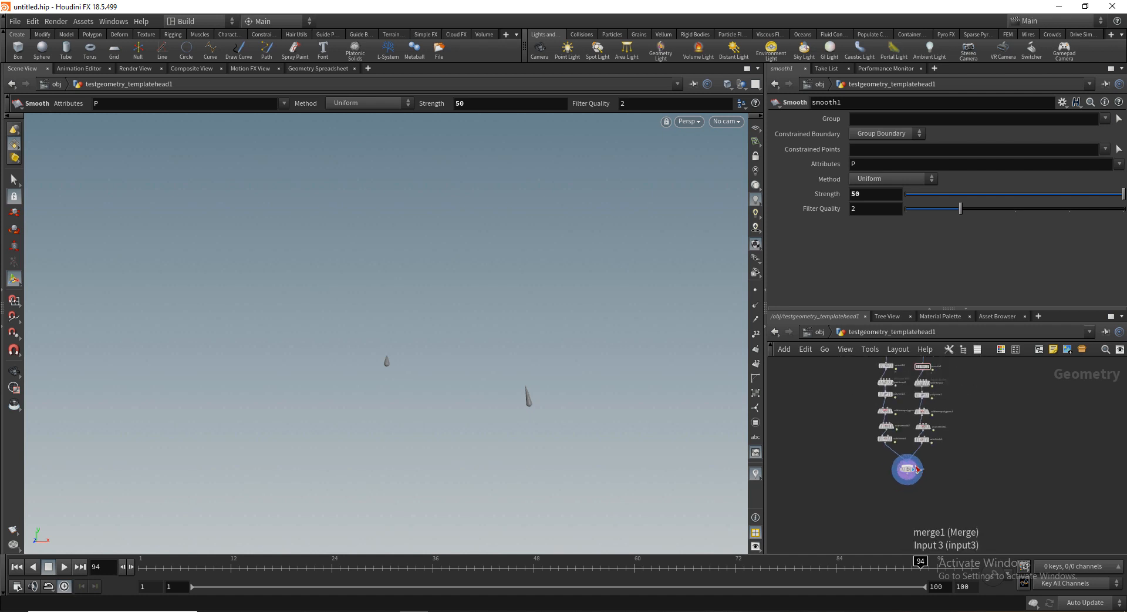
{"action": "key", "text": "ctrl+z"}
{"action": "key", "text": "ctrl+z"}
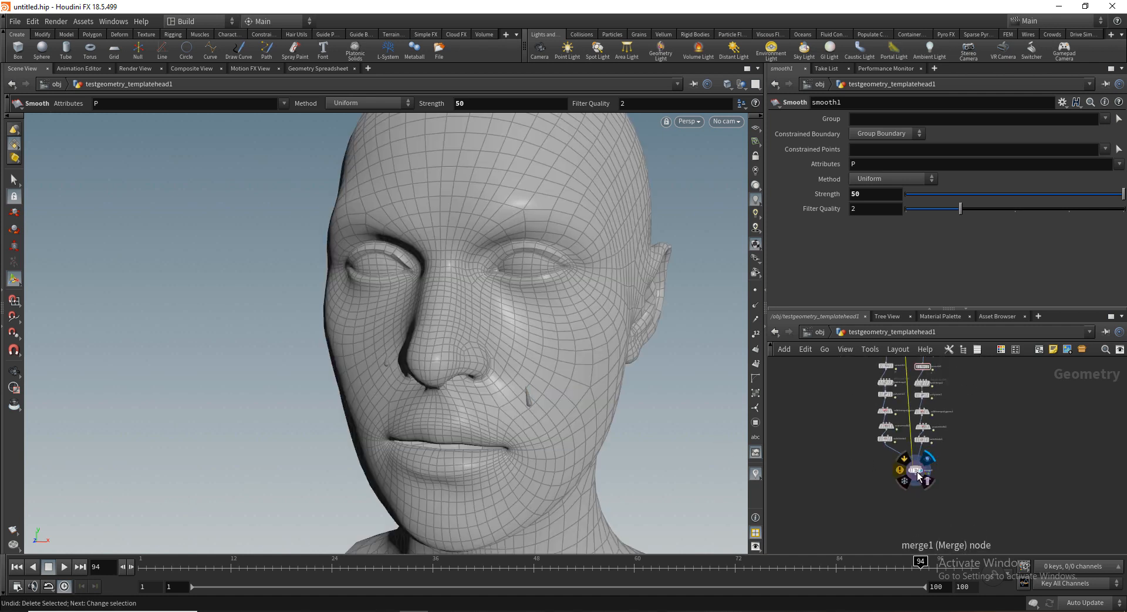
Step: Delete the wire connecting testgeometry_templatehead1 to merge1
{"action": "left_click_drag", "start_coordinate": [917, 470], "coordinate": [906, 470]}
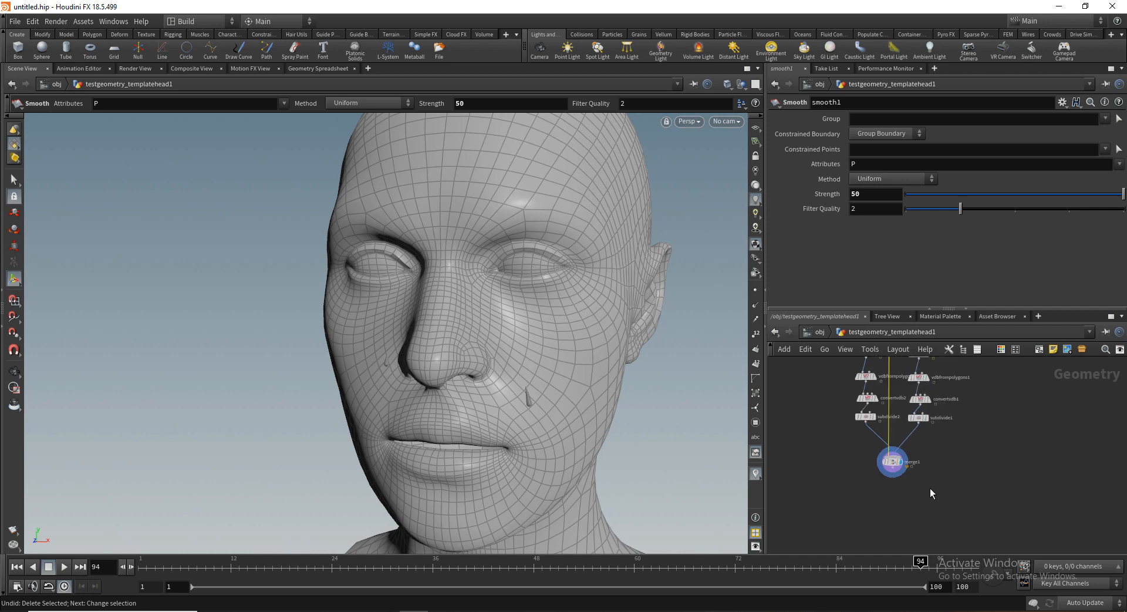
{"action": "scroll", "coordinate": [930, 488], "scroll_direction": "up", "scroll_amount": 4}
{"action": "scroll", "coordinate": [943, 480], "scroll_direction": "up", "scroll_amount": 2}
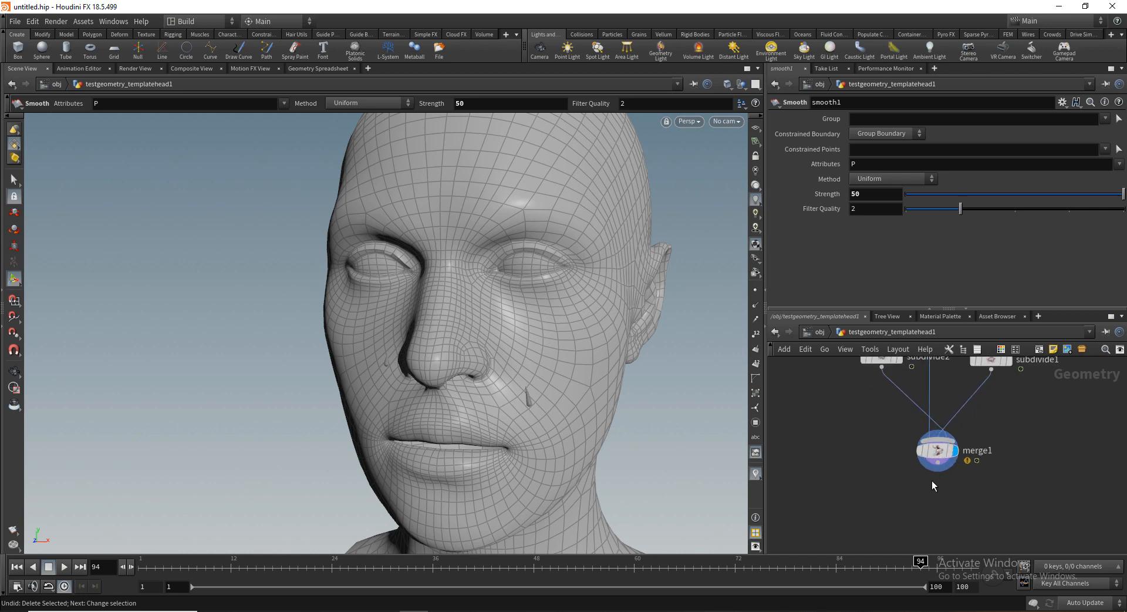
{"action": "left_click_drag", "start_coordinate": [938, 463], "coordinate": [937, 517]}
{"action": "left_click", "coordinate": [935, 498]}
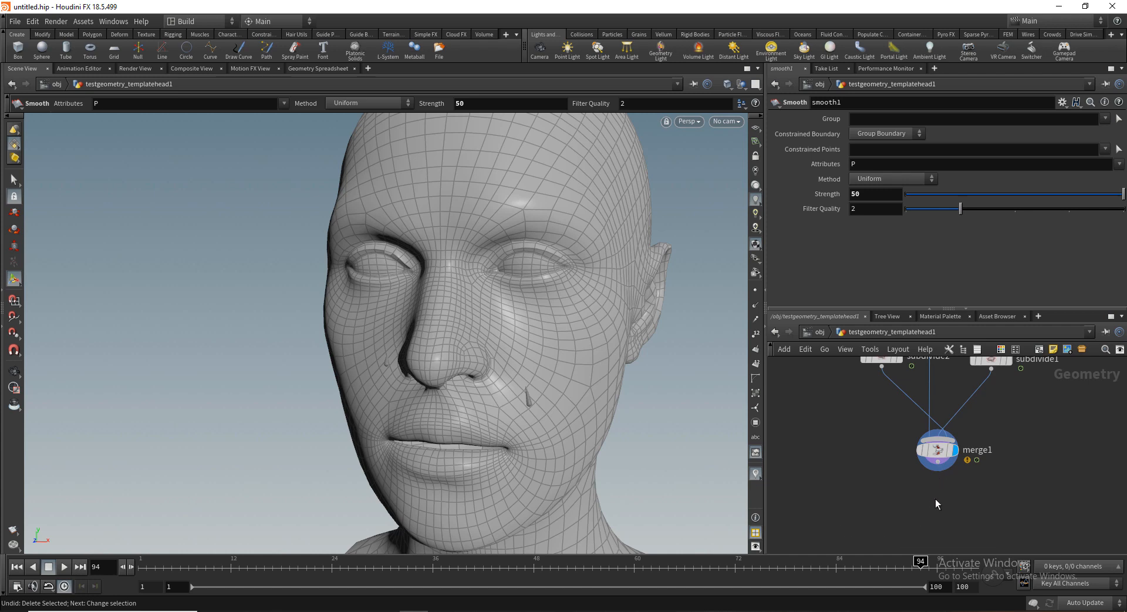
{"action": "left_click", "coordinate": [931, 385]}
{"action": "key", "text": "Delete"}
Step: Add a Color node wired to testgeometry_templatehead1's output and place it beside merge1
{"action": "scroll", "coordinate": [921, 472], "scroll_direction": "down", "scroll_amount": 4}
{"action": "scroll", "coordinate": [907, 453], "scroll_direction": "up", "scroll_amount": 4}
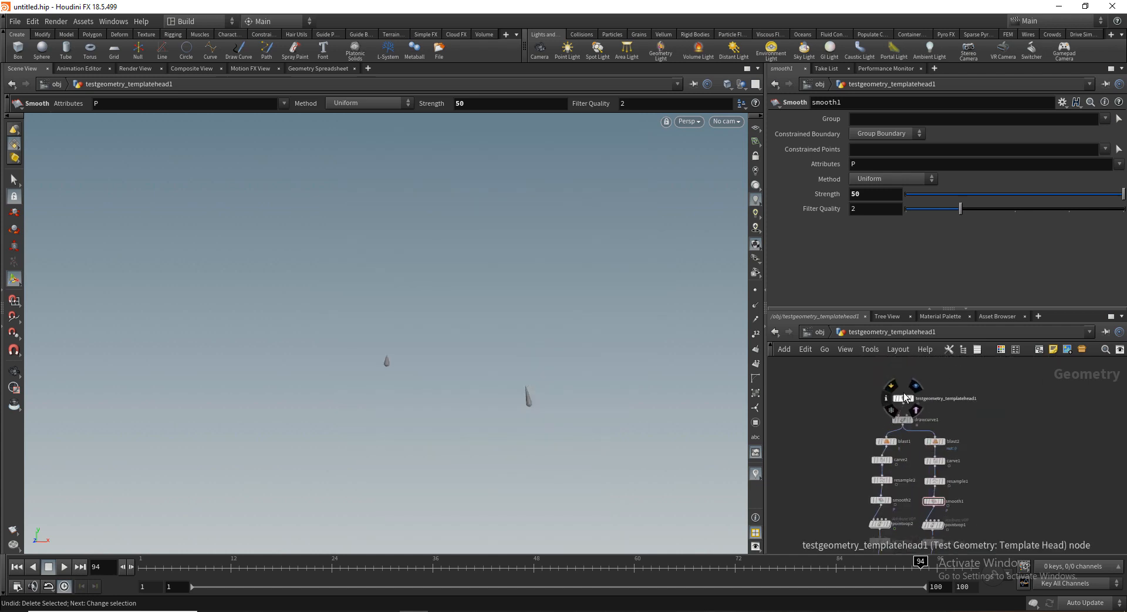
{"action": "left_click", "coordinate": [906, 407]}
{"action": "scroll", "coordinate": [822, 464], "scroll_direction": "down", "scroll_amount": 3}
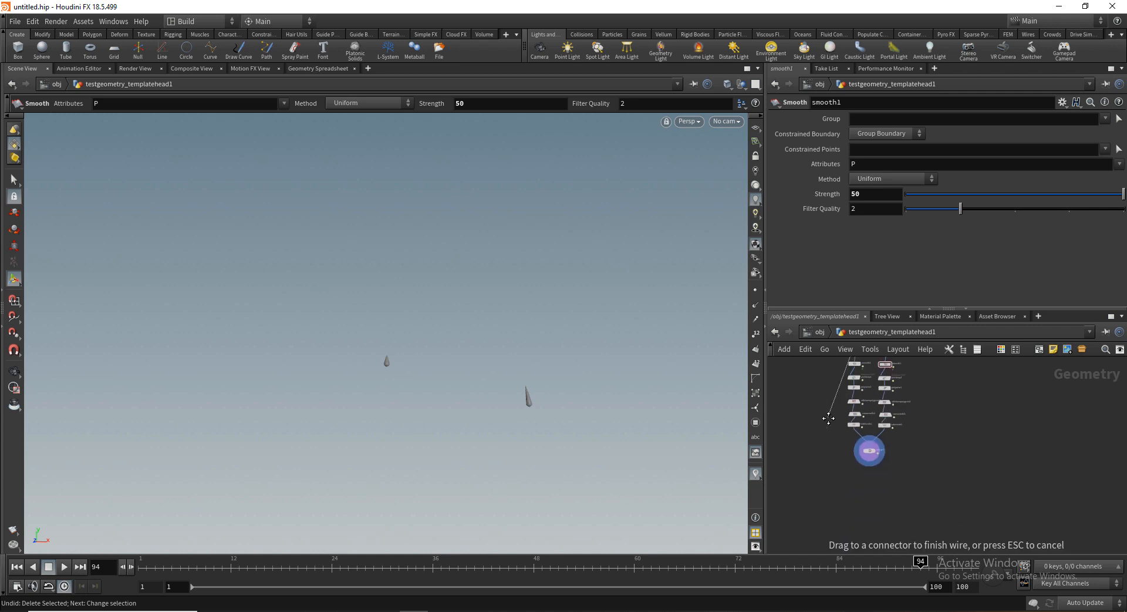
{"action": "left_click", "coordinate": [836, 459]}
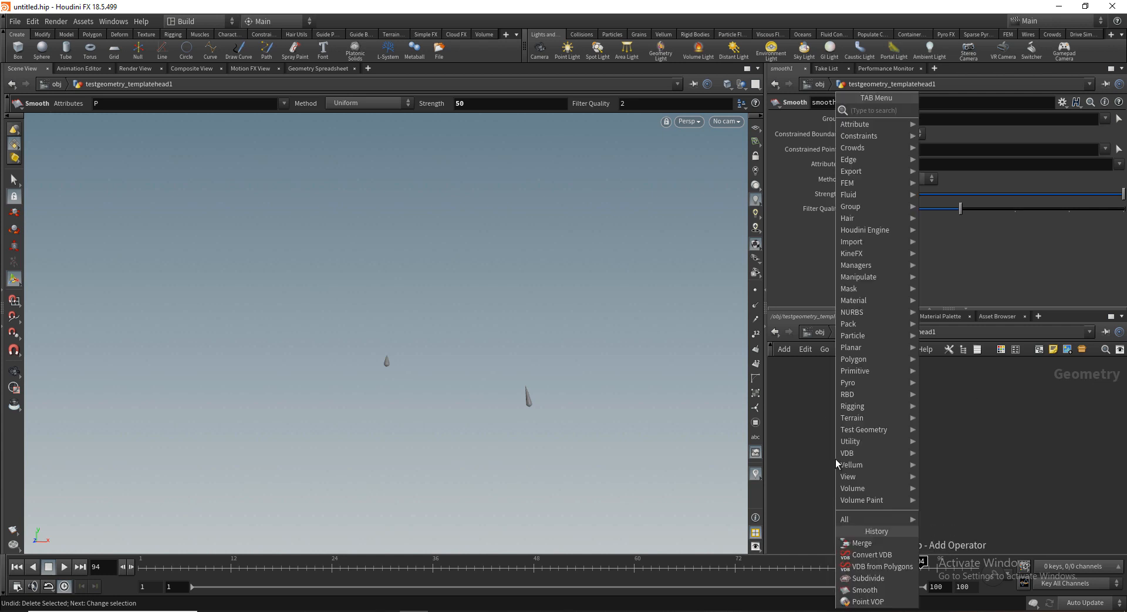
{"action": "type", "text": "color"}
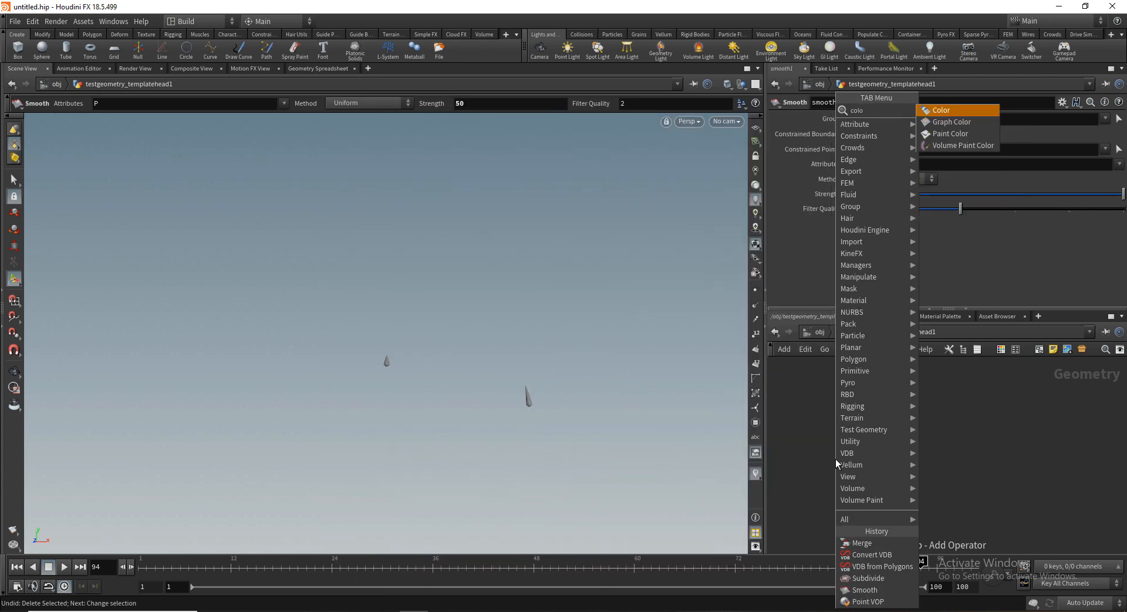
{"action": "key", "text": "Return"}
{"action": "left_click_drag", "start_coordinate": [837, 463], "coordinate": [821, 460]}
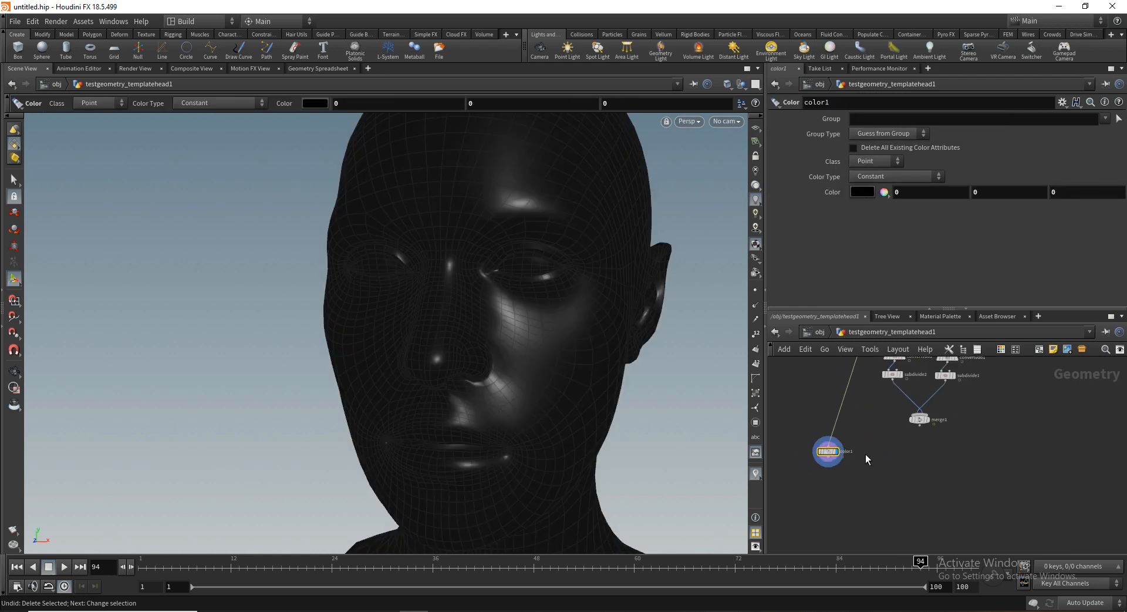
Step: Display merge1 and add a Color node wired to its output for the tear geometry
{"action": "left_click", "coordinate": [925, 408]}
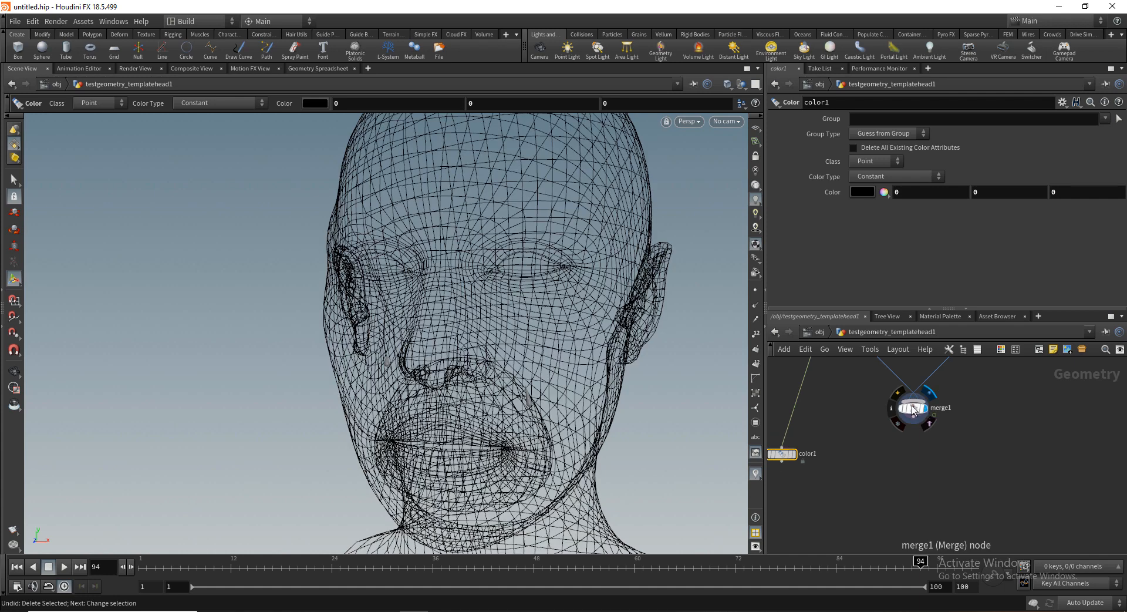
{"action": "left_click", "coordinate": [911, 405]}
{"action": "left_click", "coordinate": [914, 416]}
{"action": "left_click", "coordinate": [899, 453]}
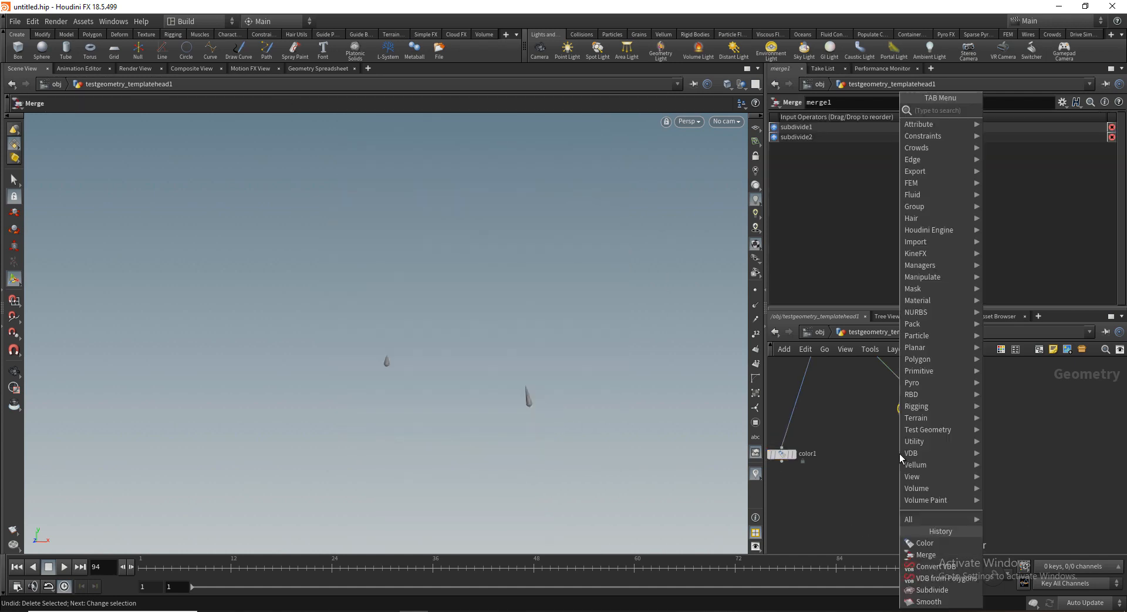
{"action": "type", "text": "colo"}
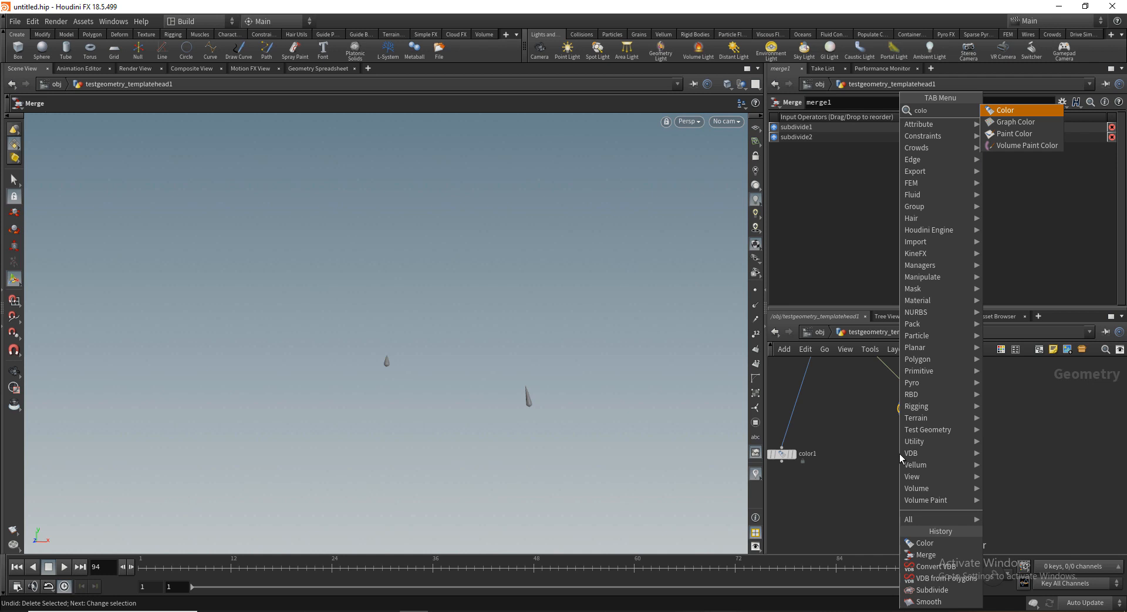
{"action": "key", "text": "Return"}
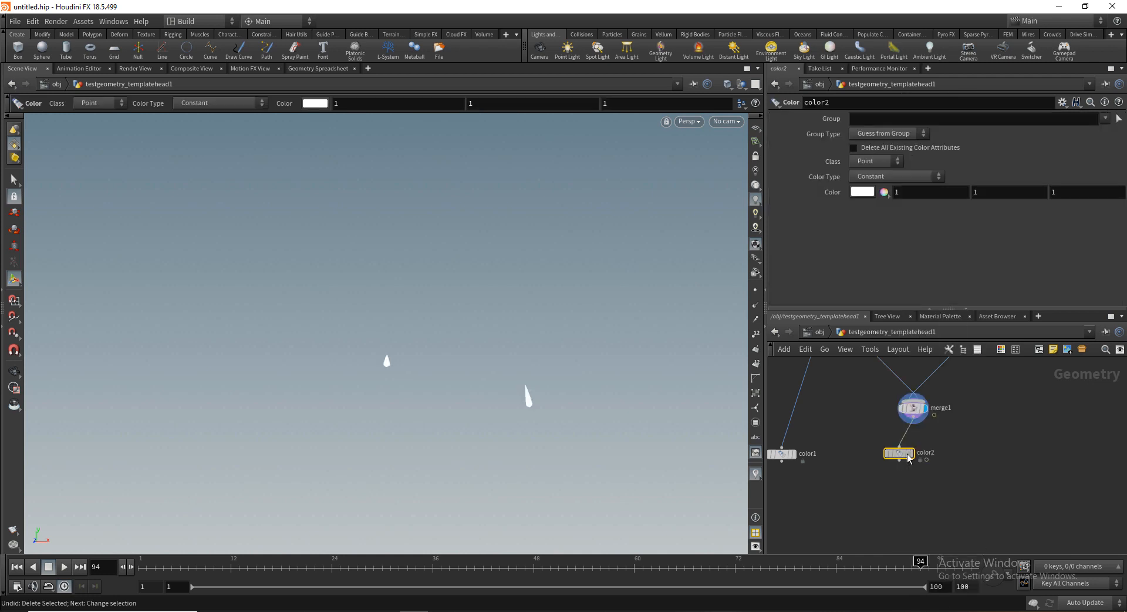
Step: Set the color2 node's colour to pure red (1, 0, 0)
{"action": "left_click", "coordinate": [862, 192]}
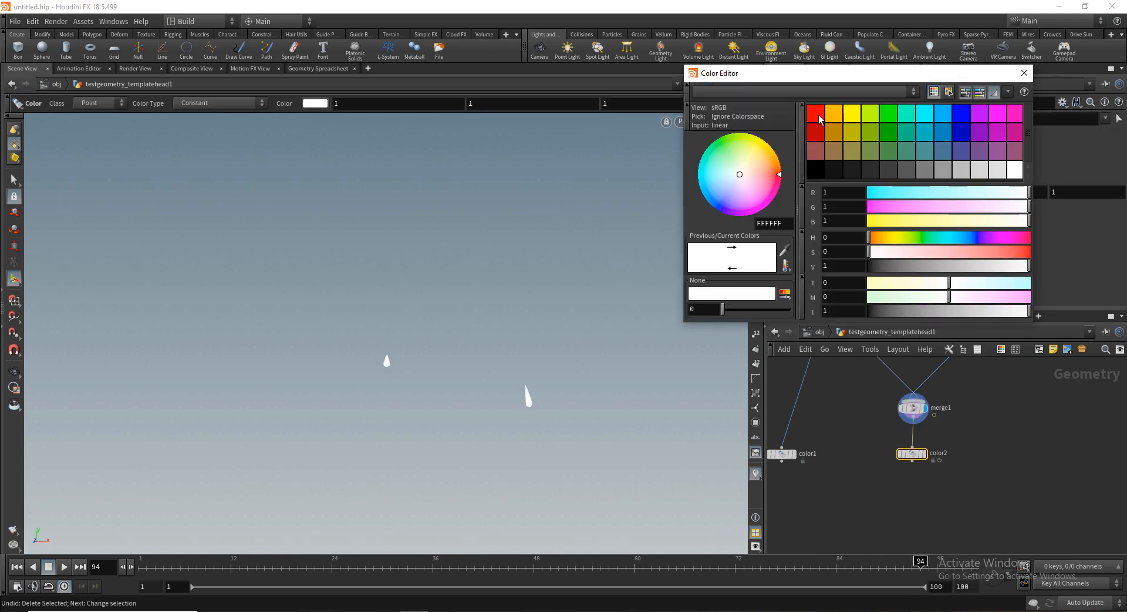
{"action": "left_click", "coordinate": [816, 113]}
{"action": "left_click", "coordinate": [1024, 72]}
Step: Display the color1 node and place it level with color2
{"action": "middle_click_drag", "start_coordinate": [830, 481], "coordinate": [880, 468]}
{"action": "left_click", "coordinate": [846, 441]}
{"action": "left_click_drag", "start_coordinate": [832, 441], "coordinate": [856, 465]}
{"action": "left_click", "coordinate": [859, 451]}
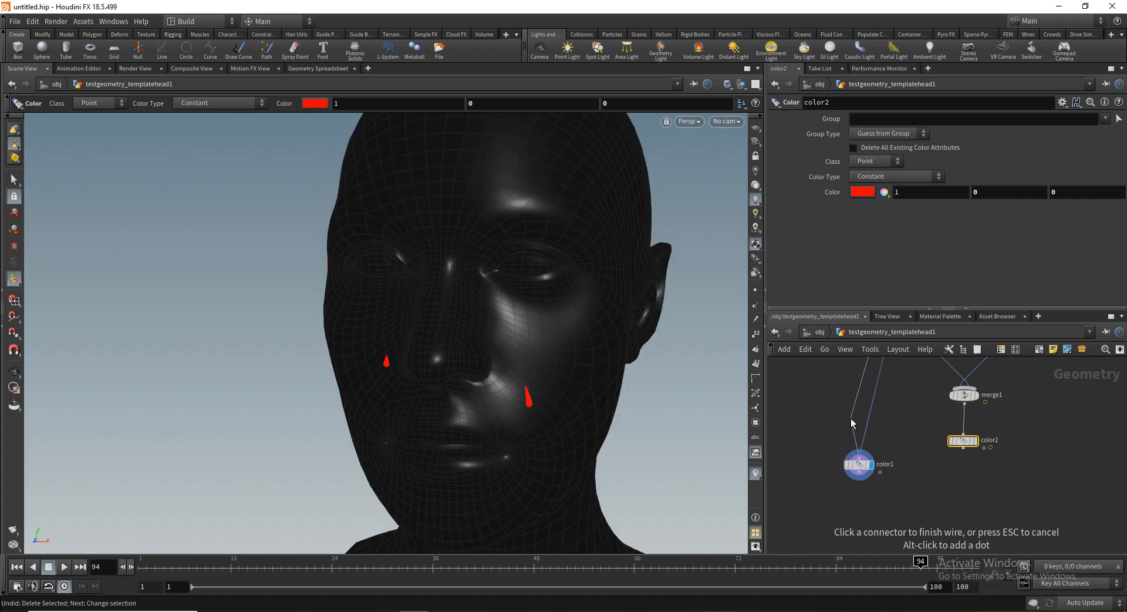
{"action": "left_click", "coordinate": [850, 418]}
{"action": "middle_click_drag", "start_coordinate": [893, 474], "coordinate": [888, 426]}
{"action": "left_click_drag", "start_coordinate": [860, 420], "coordinate": [861, 390]}
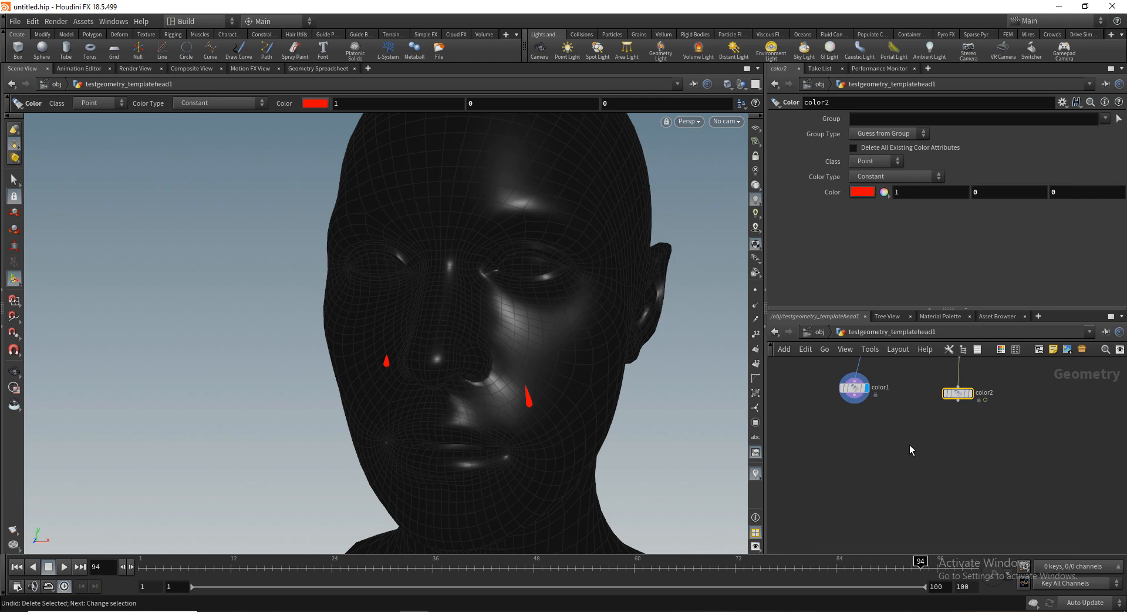
Step: Add an Attribute Transfer node below color1 and color2
{"action": "key", "text": "Delete"}
{"action": "key", "text": "Tab"}
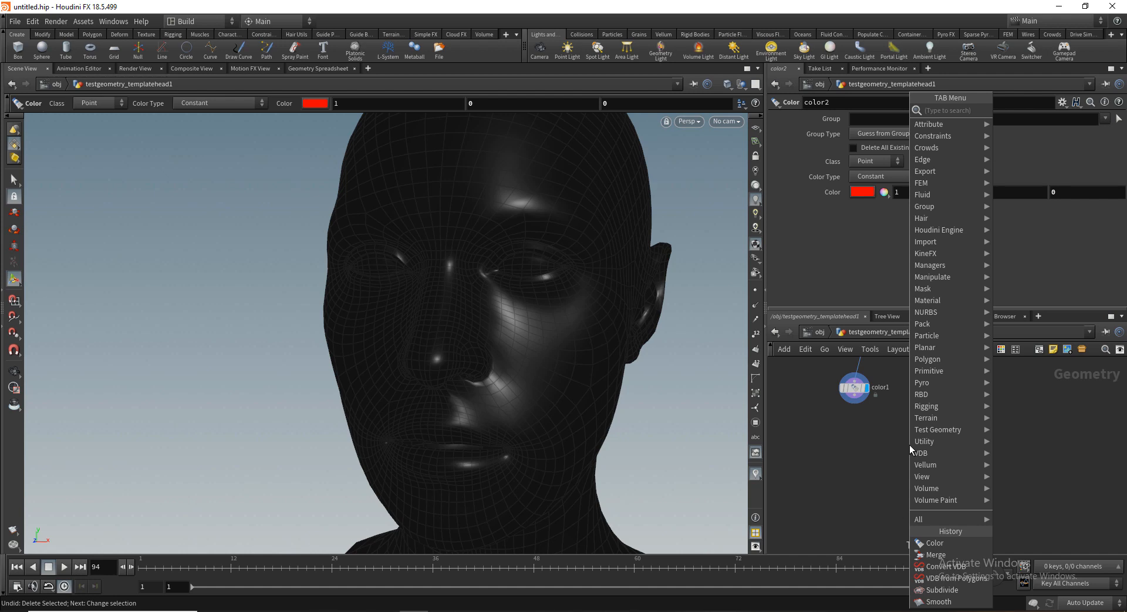
{"action": "type", "text": "a"}
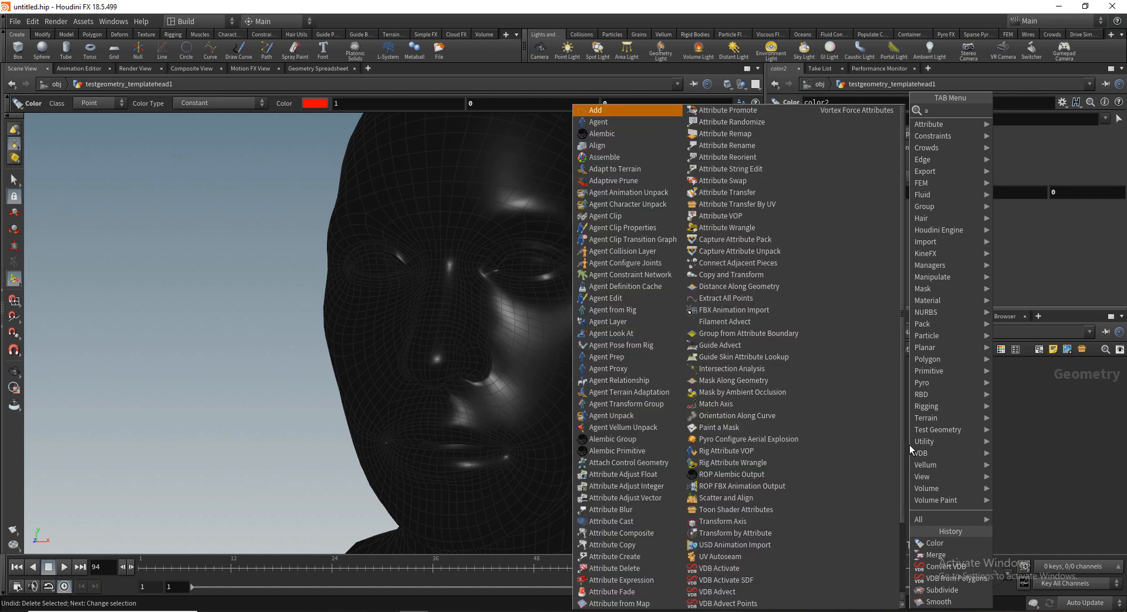
{"action": "type", "text": "tt"}
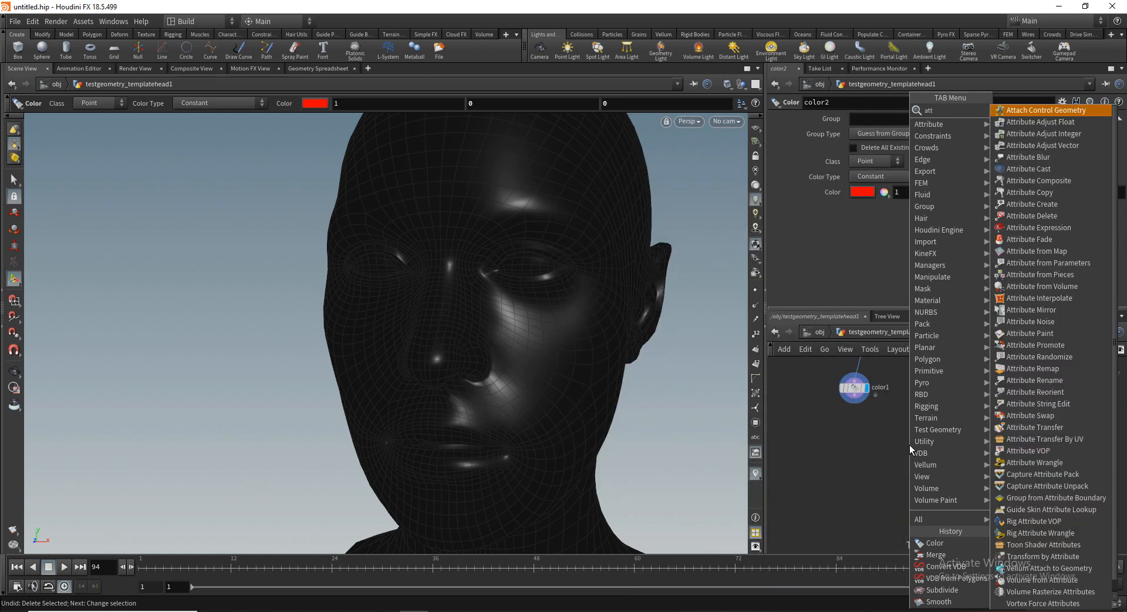
{"action": "type", "text": " tr"}
{"action": "key", "text": "Return"}
{"action": "left_click", "coordinate": [910, 445]}
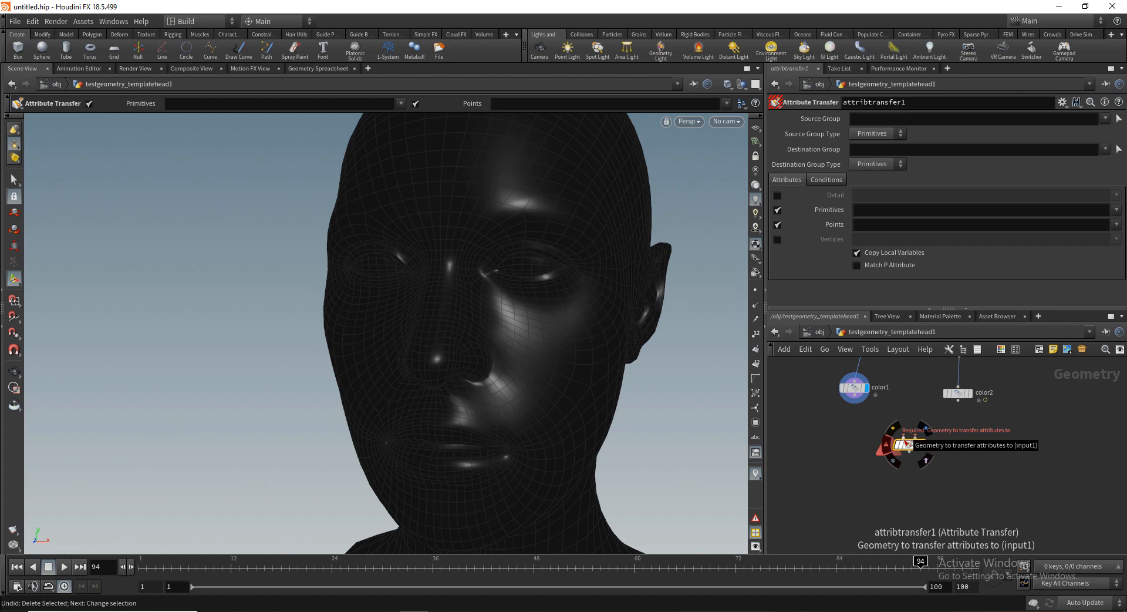
Step: Wire color1 into attribtransfer1's first input and color2 into its second, and display attribtransfer1
{"action": "left_click", "coordinate": [904, 437]}
{"action": "left_click", "coordinate": [856, 418]}
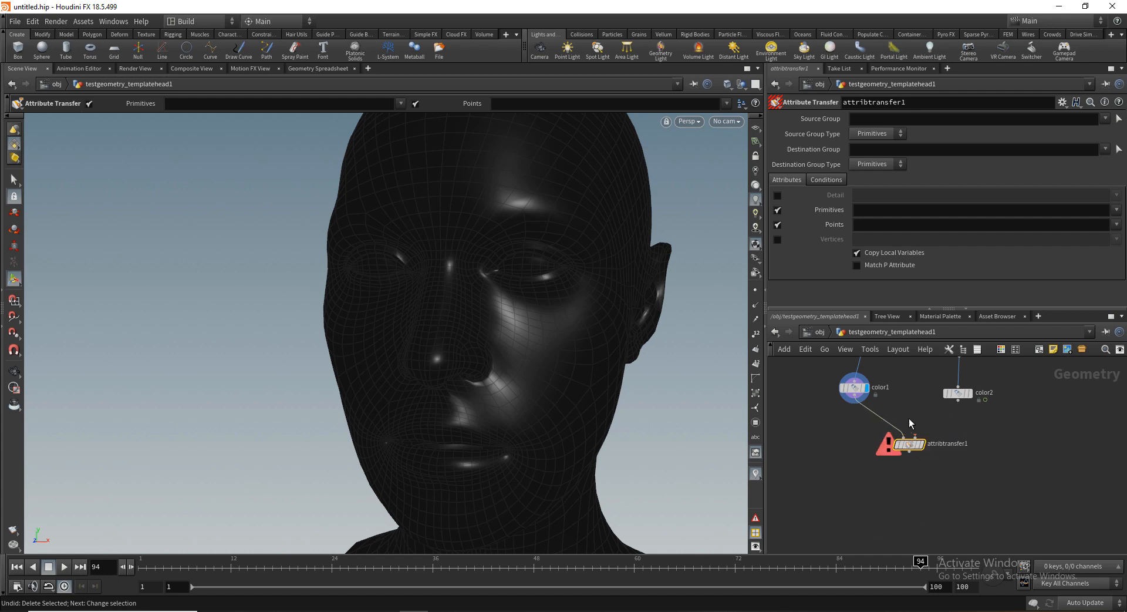
{"action": "left_click", "coordinate": [916, 437]}
{"action": "left_click", "coordinate": [956, 407]}
{"action": "left_click", "coordinate": [922, 447]}
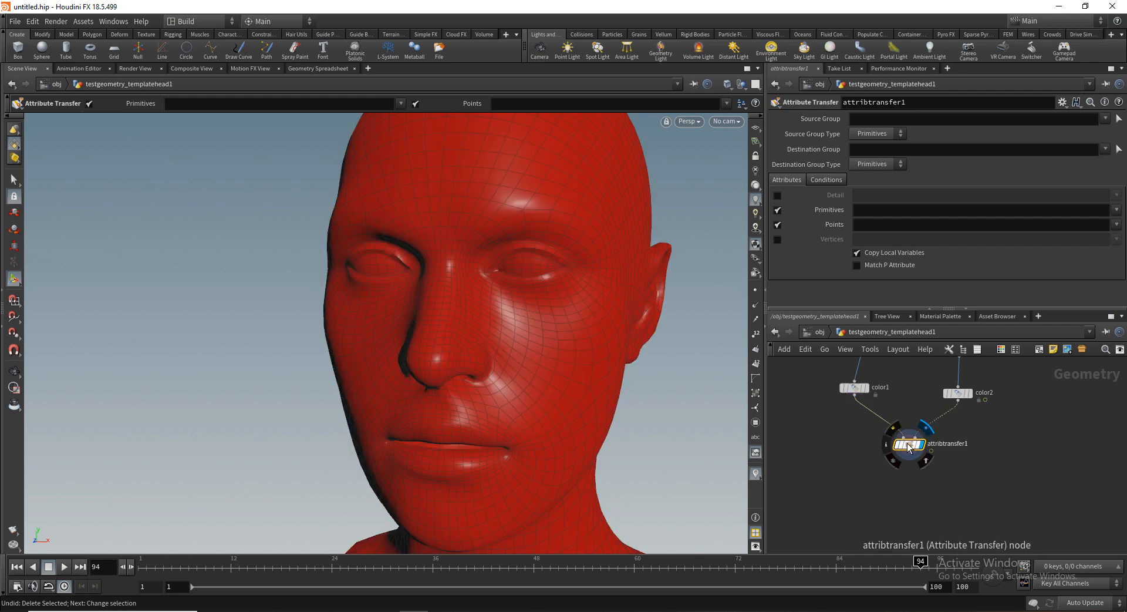
Step: Disable the transfer of primitive attributes in attribtransfer1 and set its Distance Threshold to 0.004
{"action": "left_click", "coordinate": [778, 210]}
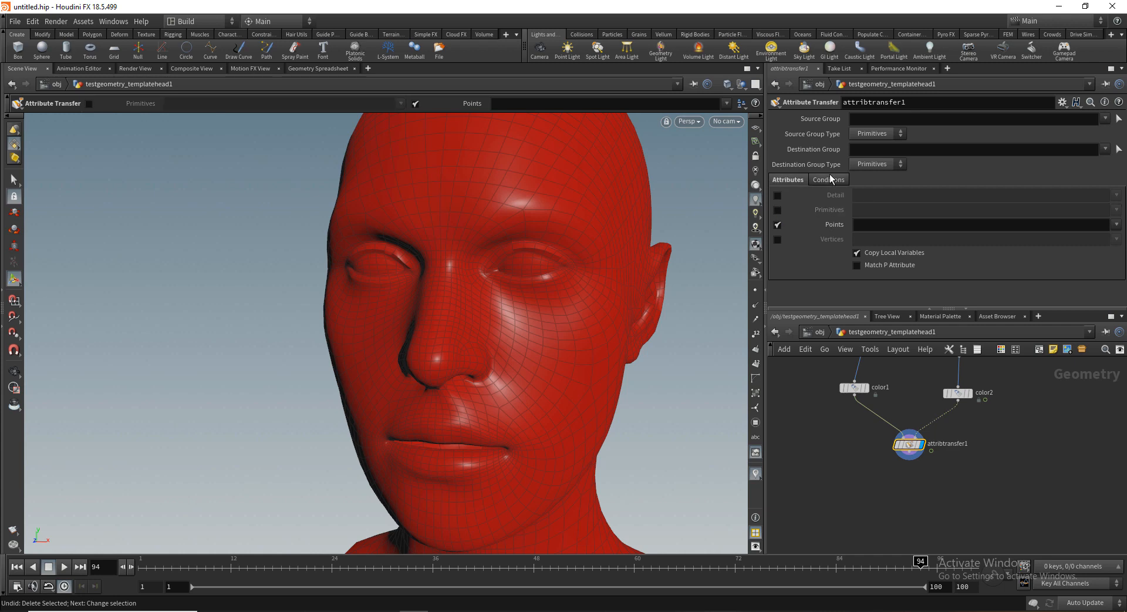
{"action": "left_click_drag", "start_coordinate": [910, 445], "coordinate": [908, 465]}
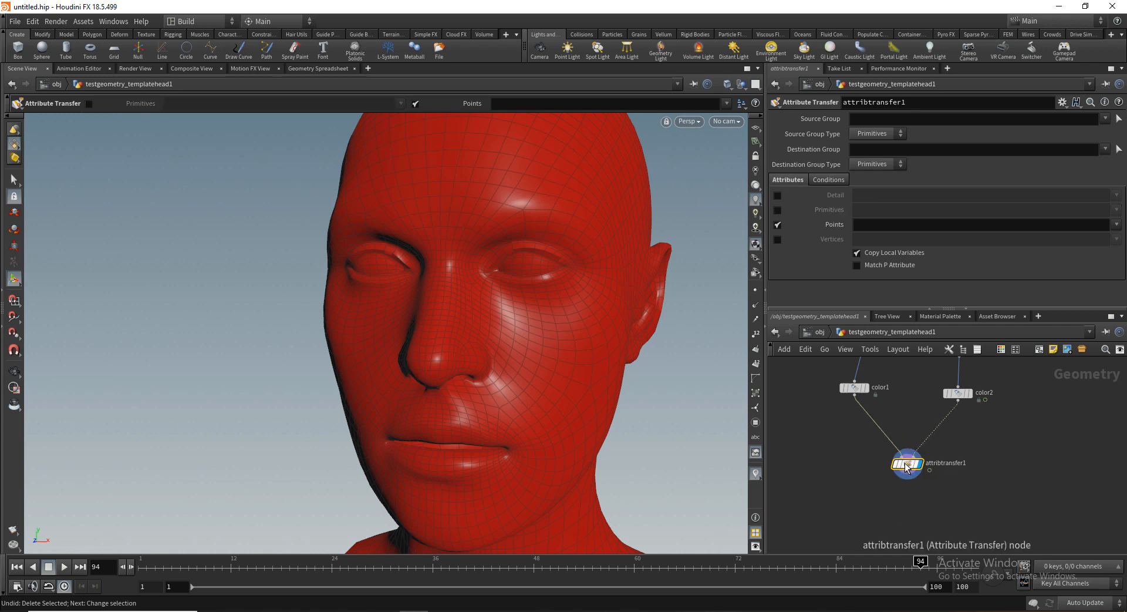
{"action": "left_click", "coordinate": [829, 180]}
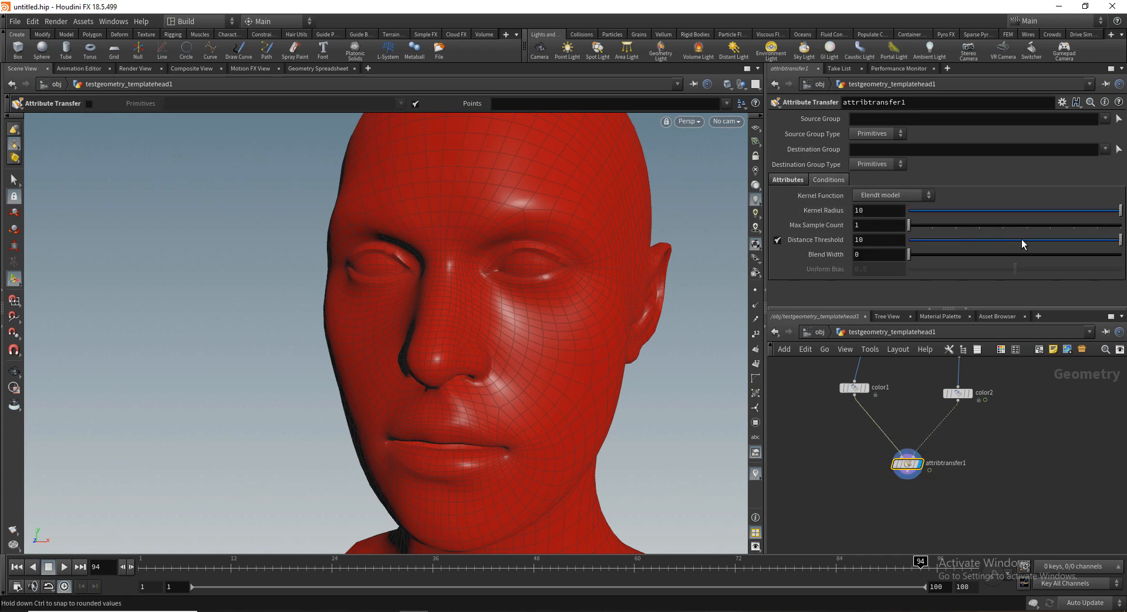
{"action": "left_click_drag", "start_coordinate": [1009, 241], "coordinate": [912, 253]}
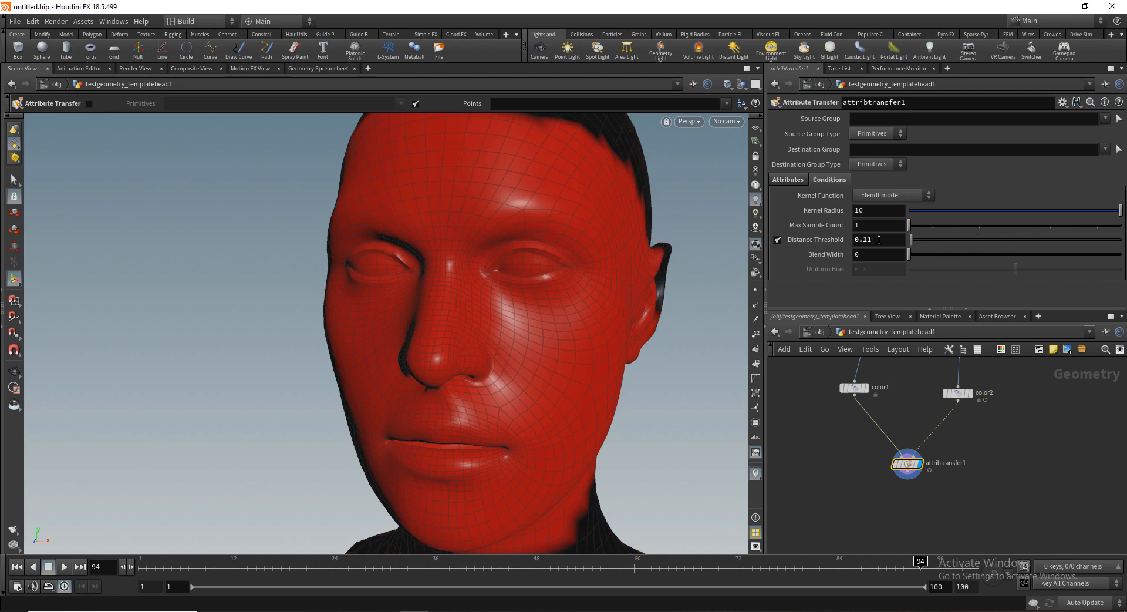
{"action": "middle_click_drag", "start_coordinate": [879, 240], "coordinate": [344, 353]}
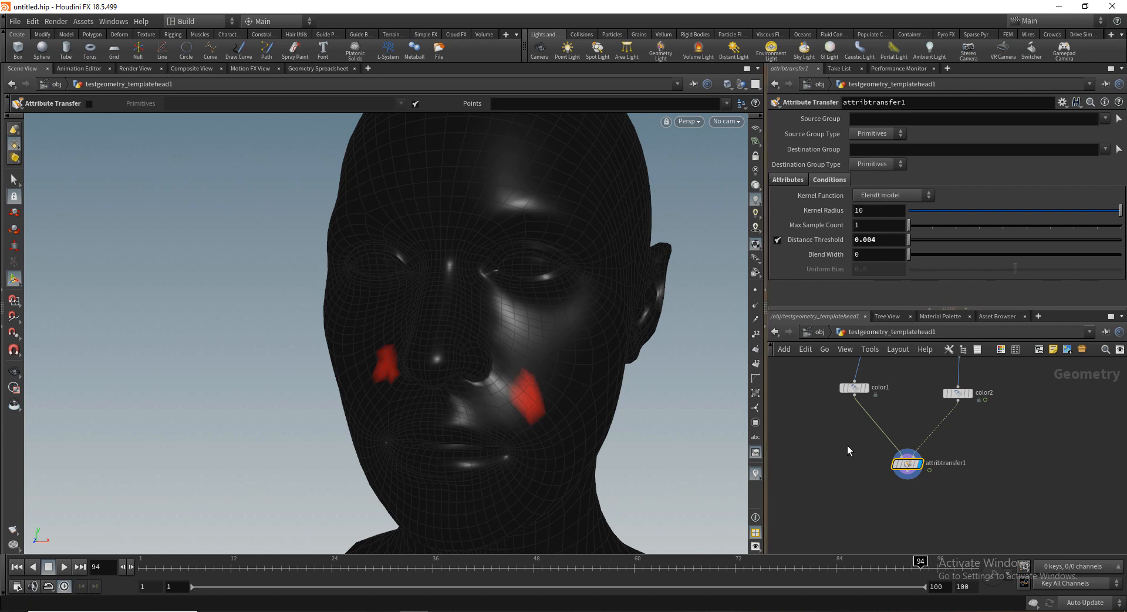
Step: Insert a Subdivide node into the head's wire just above color1
{"action": "middle_click_drag", "start_coordinate": [893, 417], "coordinate": [893, 474]}
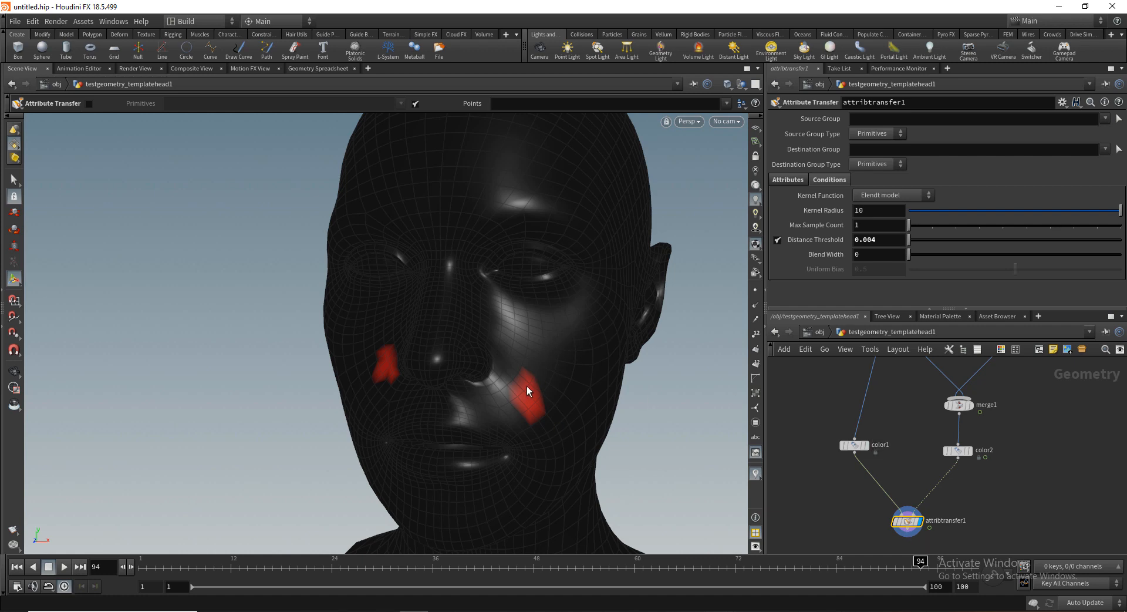
{"action": "middle_click_drag", "start_coordinate": [875, 414], "coordinate": [882, 435]}
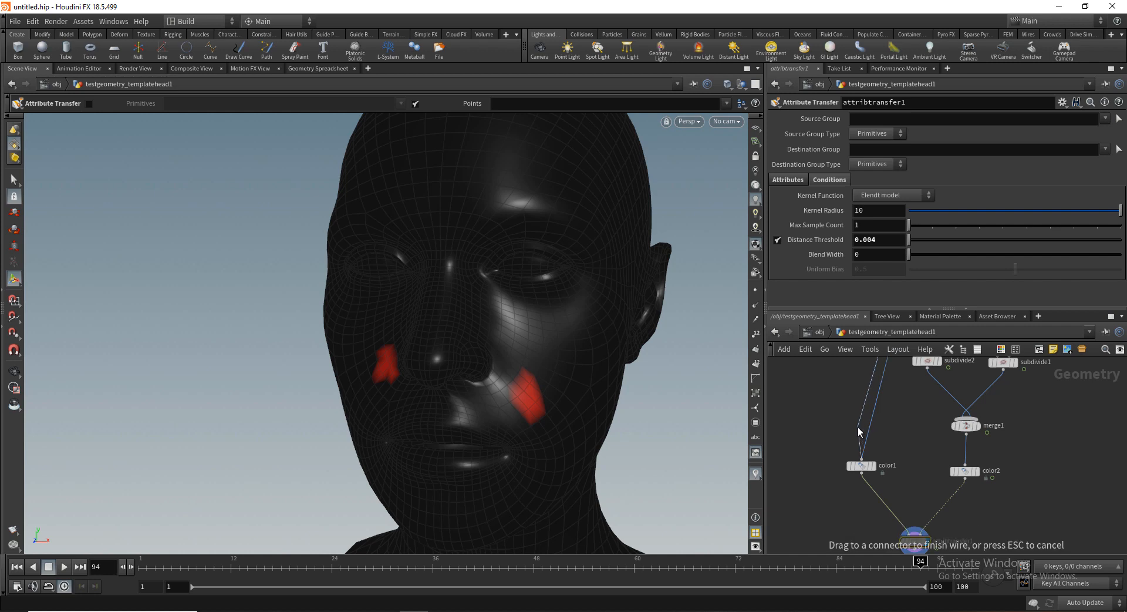
{"action": "key", "text": "Tab"}
{"action": "type", "text": "sub"}
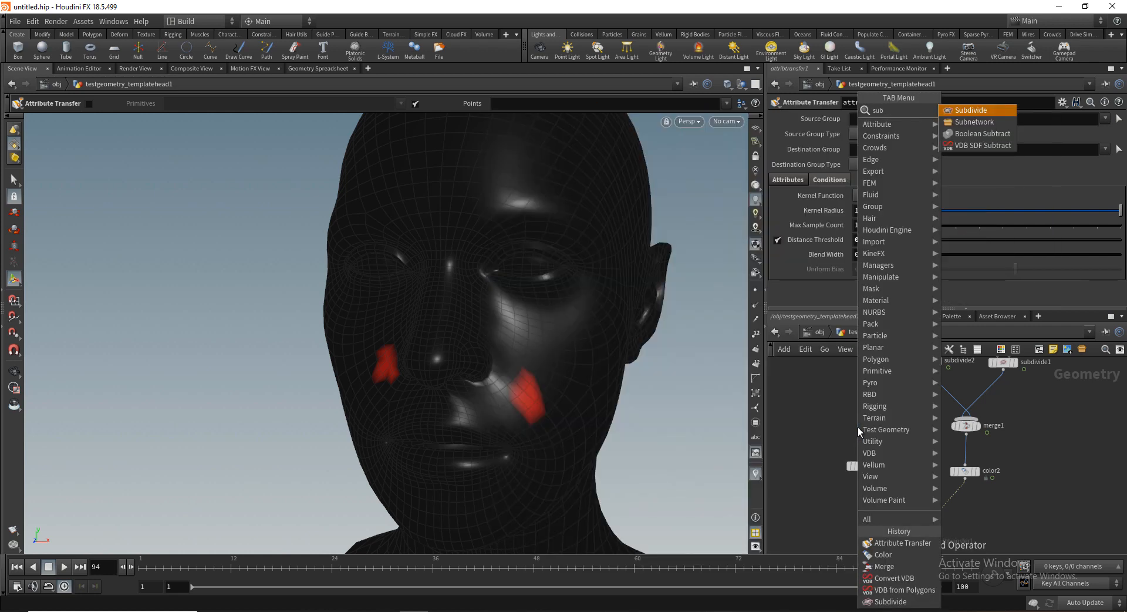
{"action": "key", "text": "Return"}
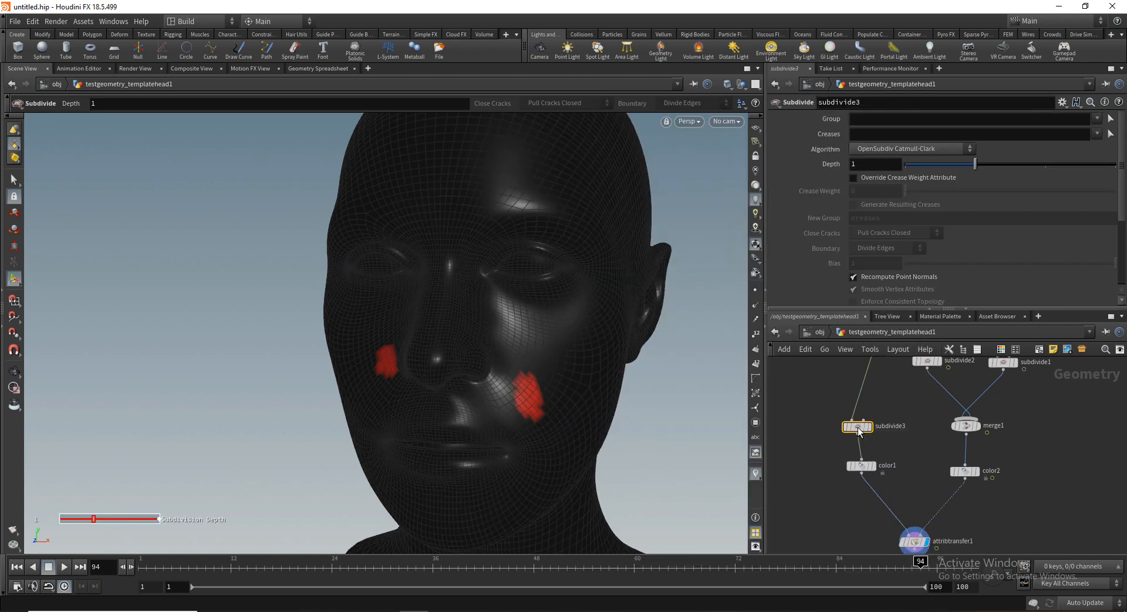
{"action": "left_click_drag", "start_coordinate": [858, 430], "coordinate": [863, 438]}
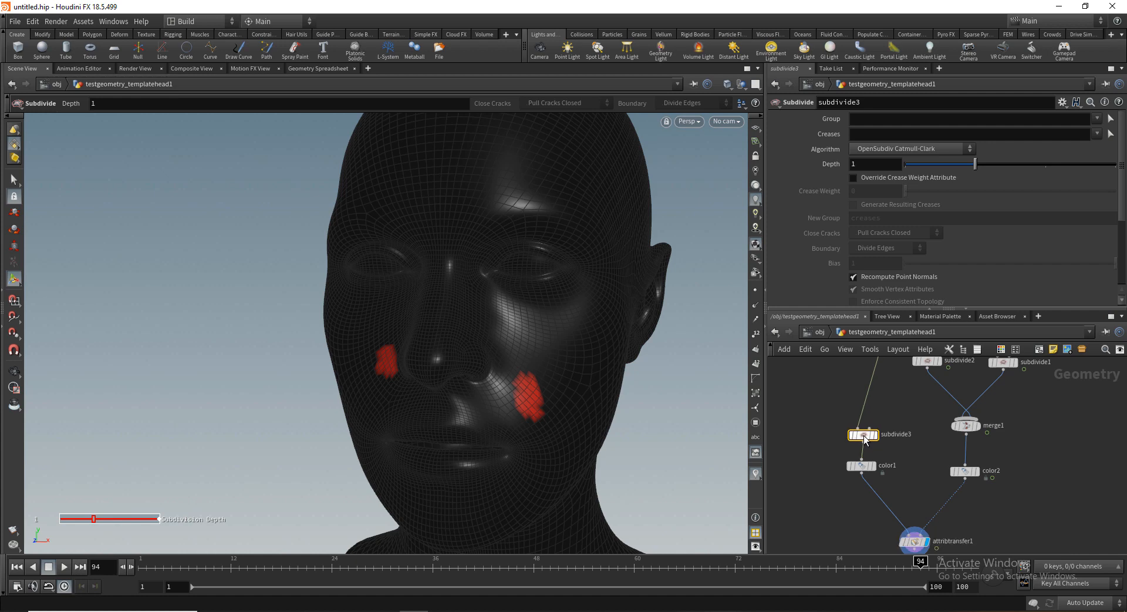
Step: Set the subdivision depth of subdivide3 to 3
{"action": "left_click", "coordinate": [874, 164]}
{"action": "type", "text": "2"}
{"action": "key", "text": "Return"}
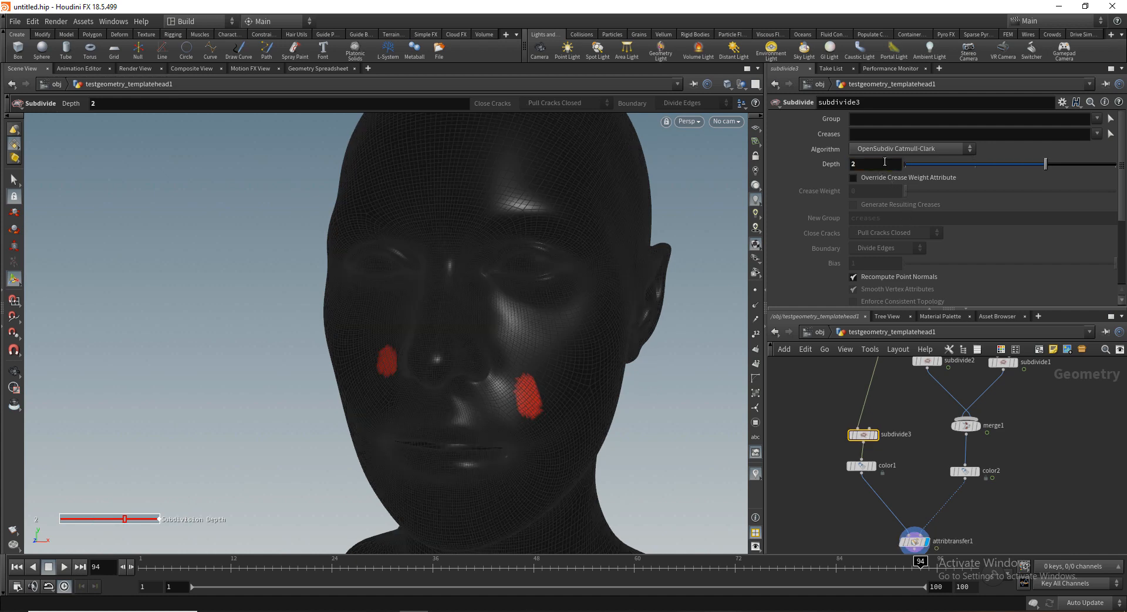
{"action": "type", "text": "3"}
{"action": "key", "text": "Return"}
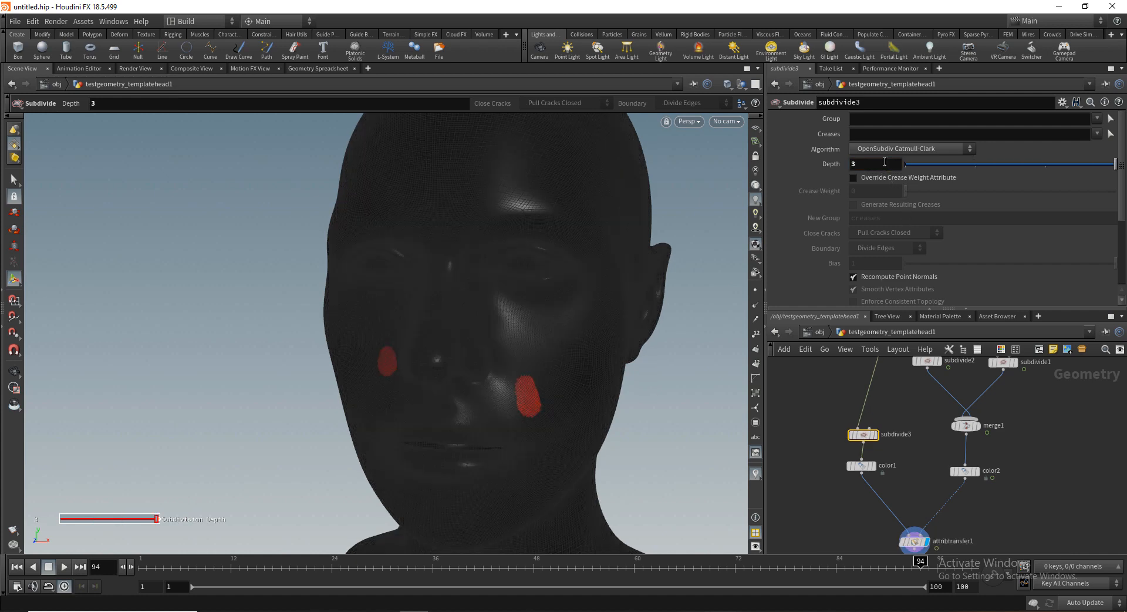
Step: Reduce attribtransfer1's Distance Threshold to 0.0009
{"action": "left_click", "coordinate": [920, 501]}
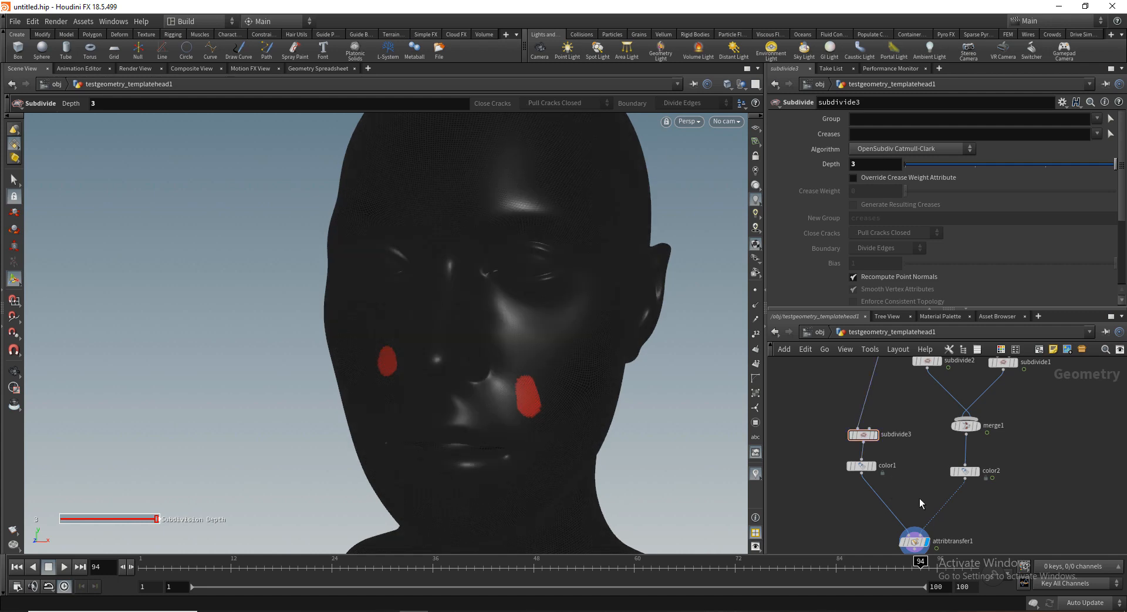
{"action": "middle_click_drag", "start_coordinate": [919, 500], "coordinate": [915, 454]}
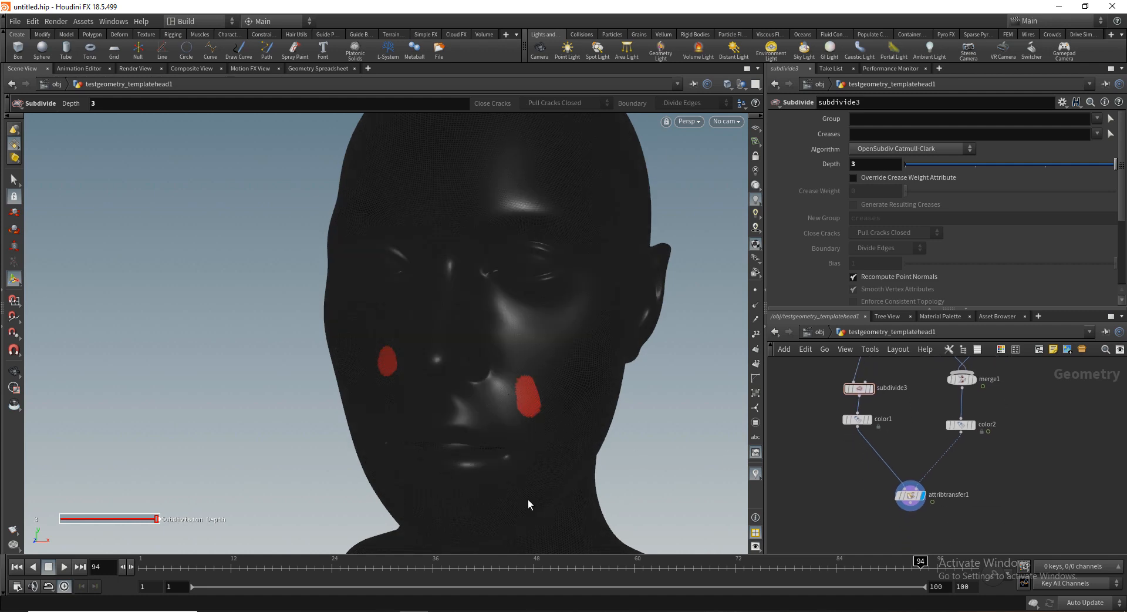
{"action": "left_click", "coordinate": [907, 500]}
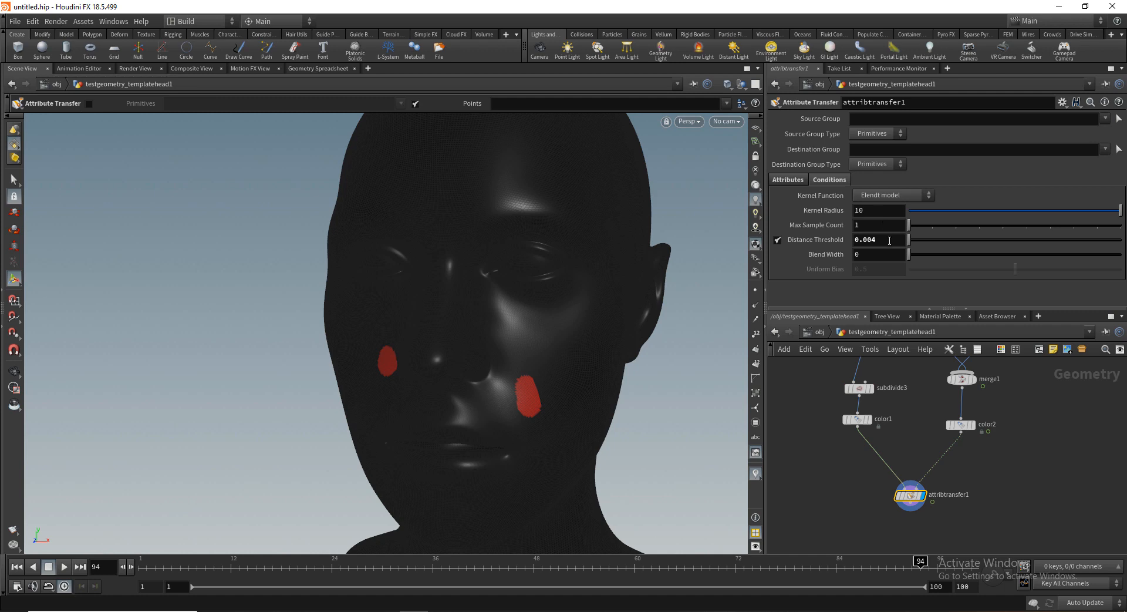
{"action": "middle_click_drag", "start_coordinate": [889, 241], "coordinate": [888, 303]}
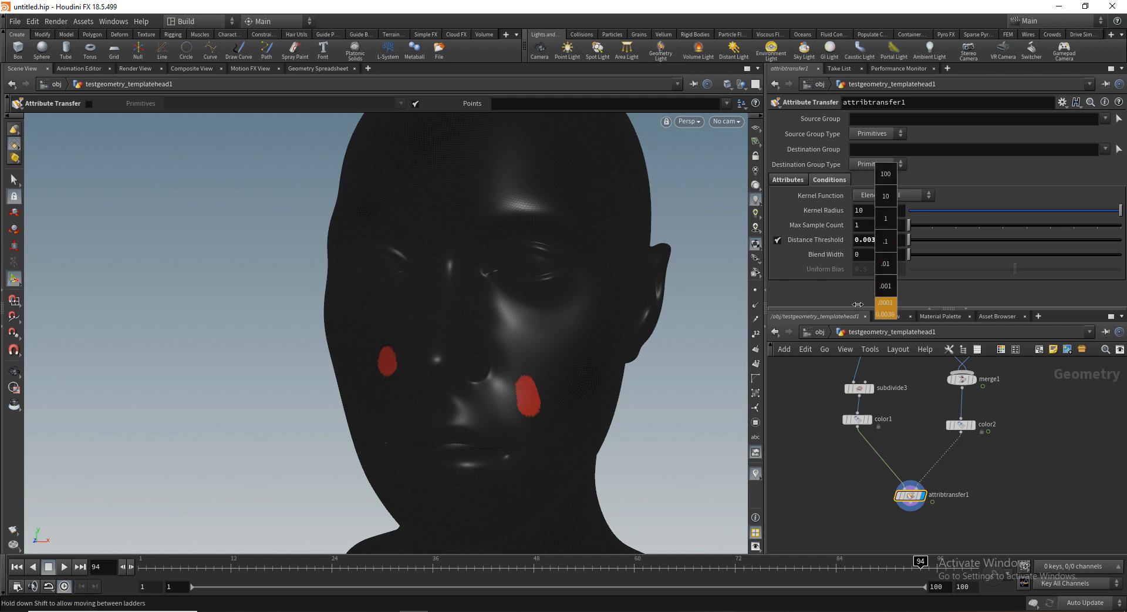
{"action": "middle_click_drag", "start_coordinate": [807, 304], "coordinate": [724, 304]}
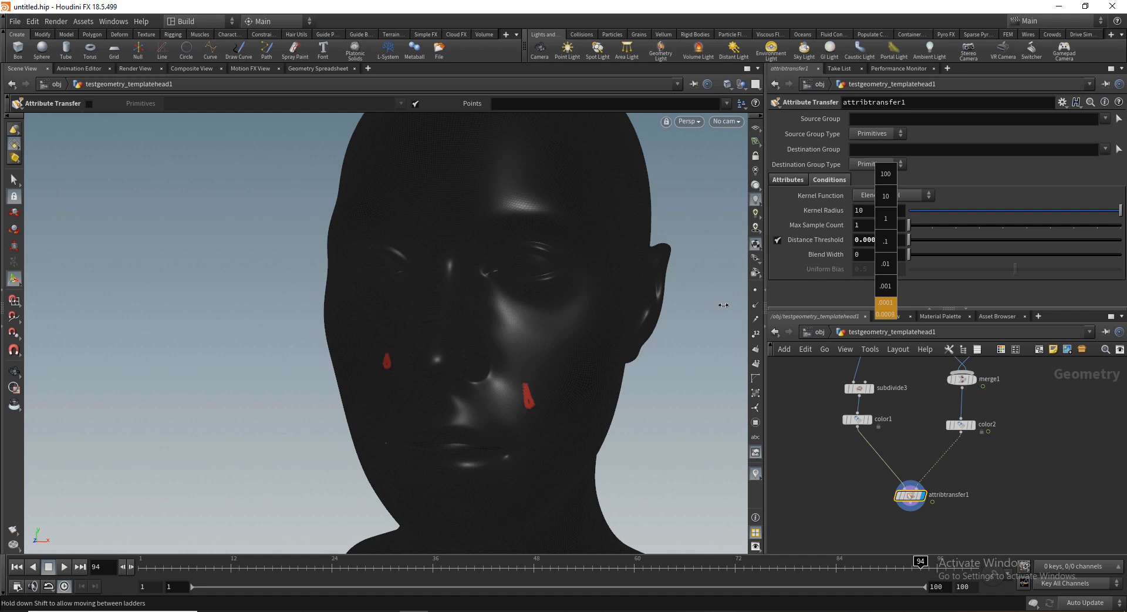
{"action": "middle_click_drag", "start_coordinate": [724, 305], "coordinate": [724, 304]}
Step: Examine the node network from the template head and the two curve branches down to attribtransfer1
{"action": "middle_click_drag", "start_coordinate": [972, 471], "coordinate": [973, 449]}
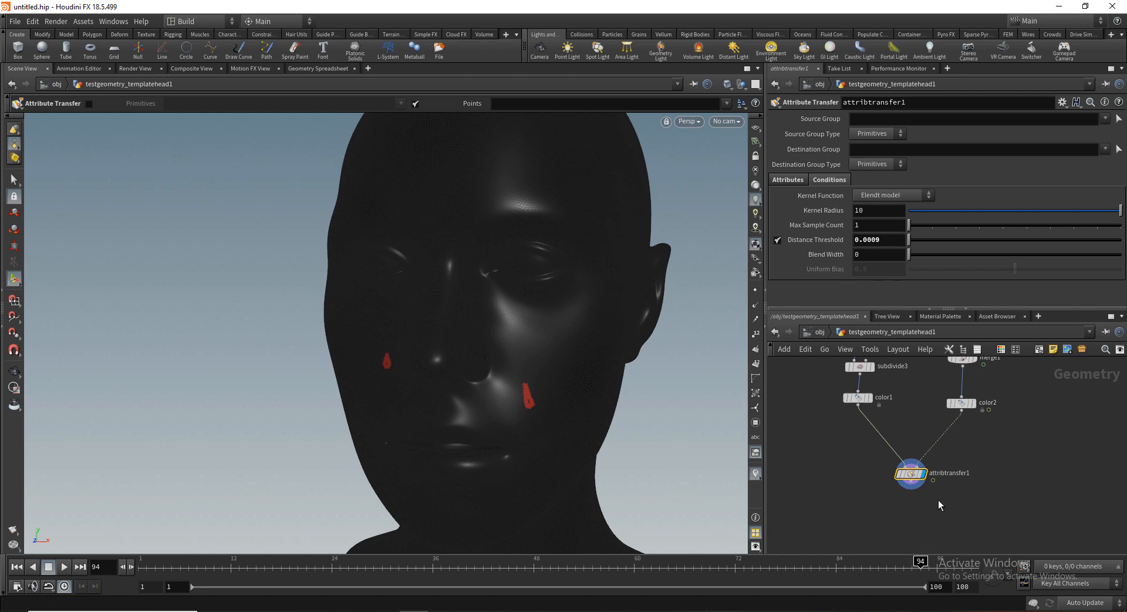
{"action": "scroll", "coordinate": [938, 503], "scroll_direction": "down", "scroll_amount": 3}
{"action": "middle_click_drag", "start_coordinate": [892, 390], "coordinate": [866, 528]}
{"action": "scroll", "coordinate": [952, 401], "scroll_direction": "up", "scroll_amount": 1}
{"action": "scroll", "coordinate": [951, 399], "scroll_direction": "up", "scroll_amount": 1}
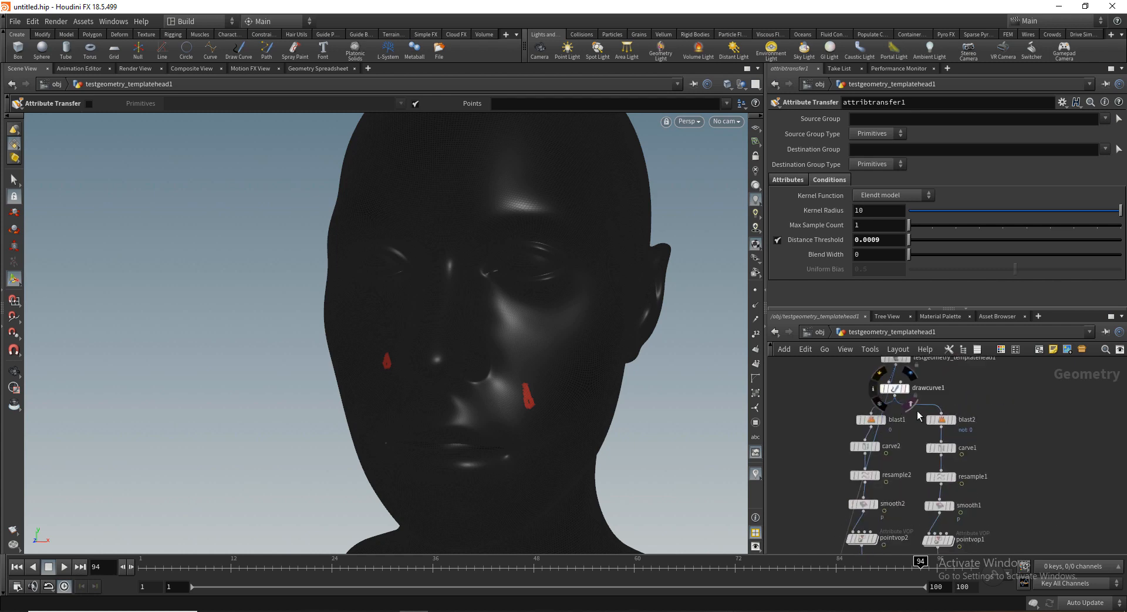
{"action": "middle_click_drag", "start_coordinate": [1003, 472], "coordinate": [1002, 444]}
{"action": "middle_click_drag", "start_coordinate": [1001, 507], "coordinate": [1001, 405]}
{"action": "scroll", "coordinate": [999, 405], "scroll_direction": "down", "scroll_amount": 1}
{"action": "middle_click_drag", "start_coordinate": [986, 491], "coordinate": [997, 395]}
{"action": "middle_click_drag", "start_coordinate": [977, 483], "coordinate": [981, 401]}
Step: Add a Merge node below attribtransfer1 and wire attribtransfer1's output into it
{"action": "left_click", "coordinate": [938, 516]}
{"action": "key", "text": "Tab"}
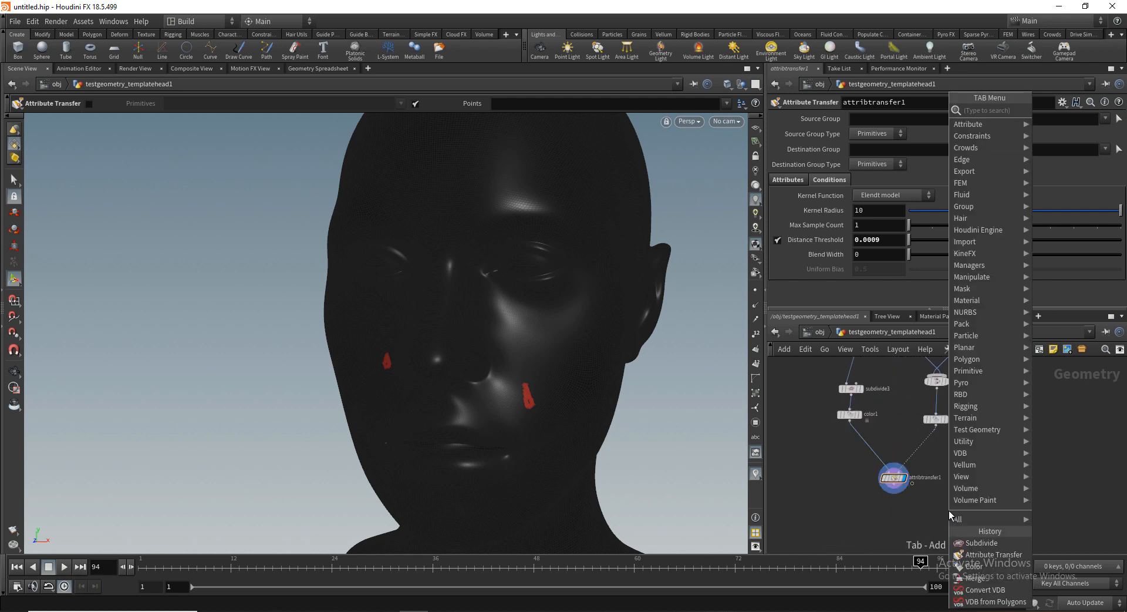
{"action": "type", "text": "mer"}
{"action": "key", "text": "Return"}
{"action": "left_click", "coordinate": [948, 510]}
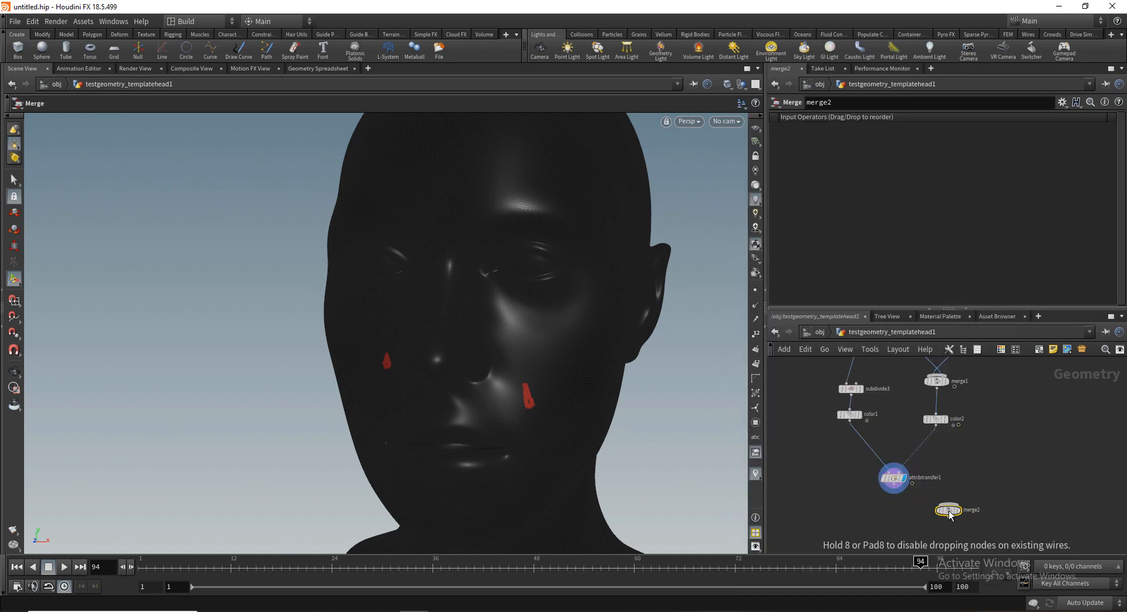
{"action": "left_click_drag", "start_coordinate": [898, 489], "coordinate": [948, 505]}
Step: Try wiring merge1's output into merge2, and remove that connection
{"action": "middle_click_drag", "start_coordinate": [974, 439], "coordinate": [930, 457]}
{"action": "left_click", "coordinate": [919, 445]}
{"action": "left_click", "coordinate": [939, 492]}
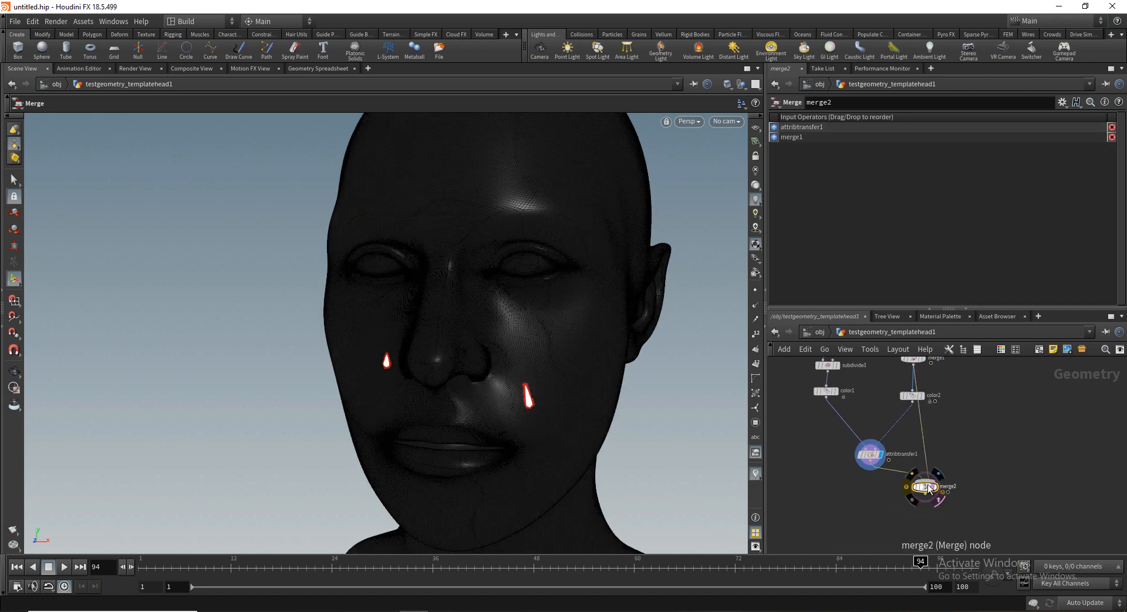
{"action": "left_click", "coordinate": [941, 484]}
{"action": "left_click", "coordinate": [941, 488]}
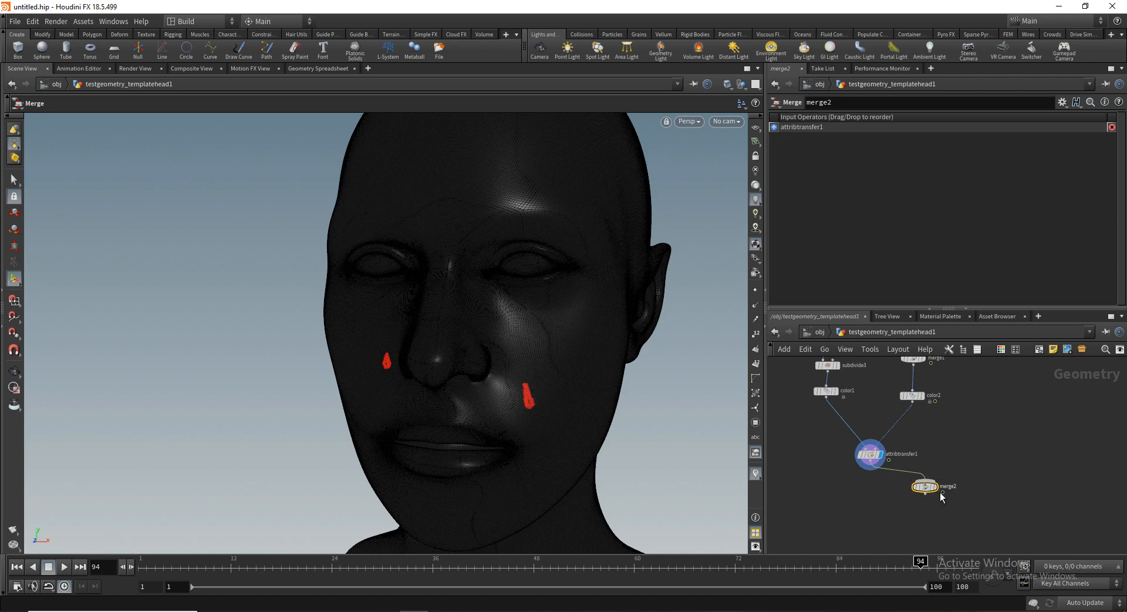
Step: Wire color2's output into merge2 as its second input and display merge2
{"action": "left_click", "coordinate": [913, 402]}
{"action": "left_click", "coordinate": [941, 478]}
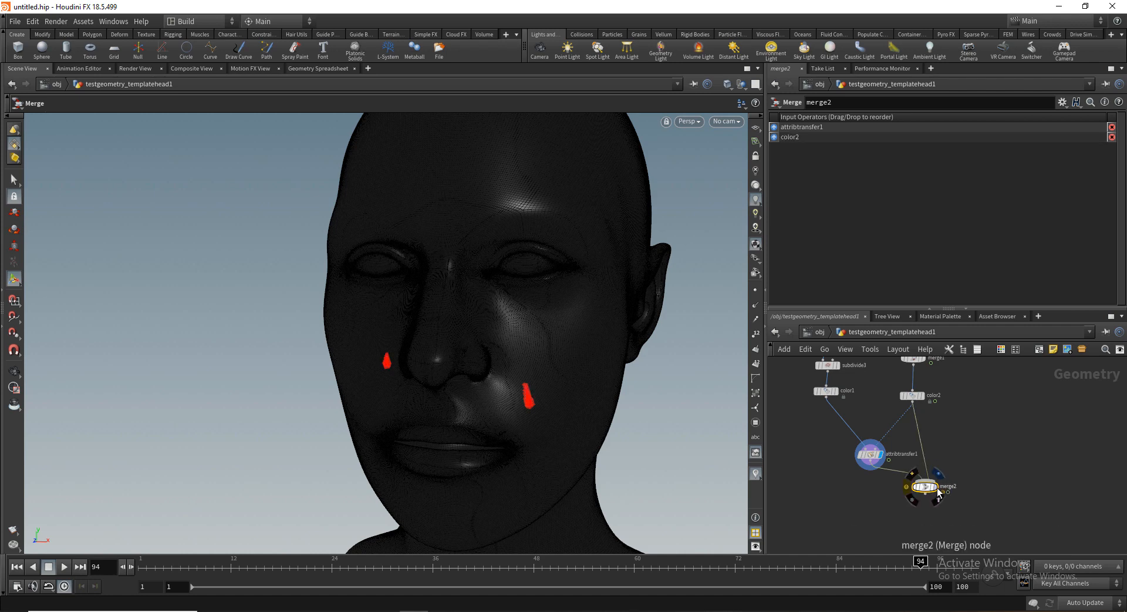
{"action": "left_click", "coordinate": [937, 487]}
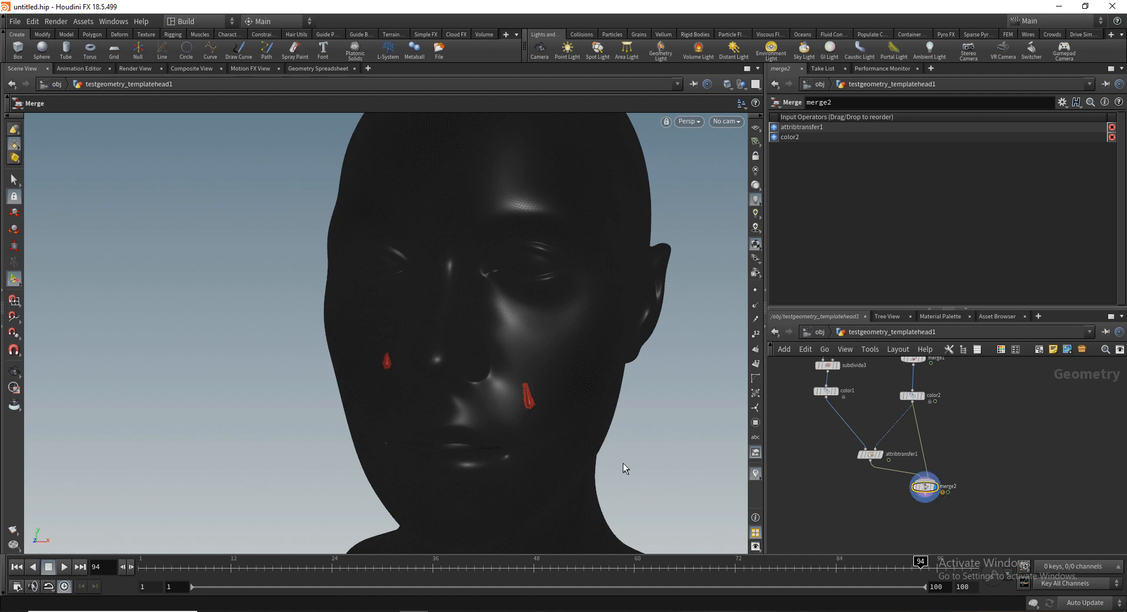
Step: Scrub the timeline to frame 67 to check the red tears moving down the face
{"action": "left_click_drag", "start_coordinate": [151, 563], "coordinate": [233, 563]}
{"action": "left_click_drag", "start_coordinate": [303, 563], "coordinate": [694, 561]}
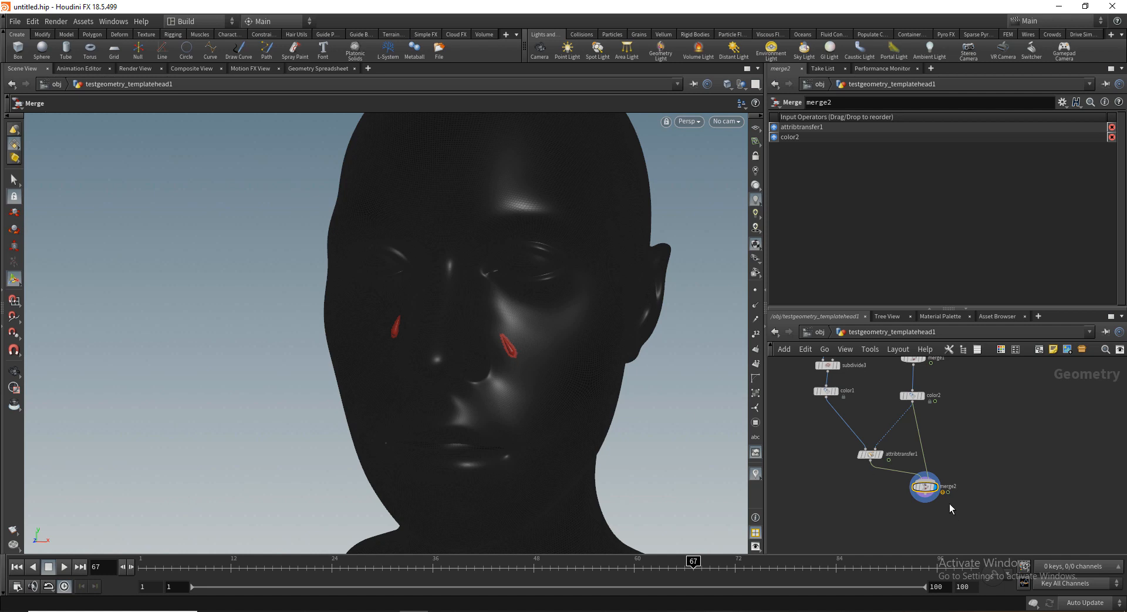
Step: Move merge2 aside and place a Solver node between attribtransfer1 and merge2, fed by color1 and color2
{"action": "left_click_drag", "start_coordinate": [927, 488], "coordinate": [950, 476]}
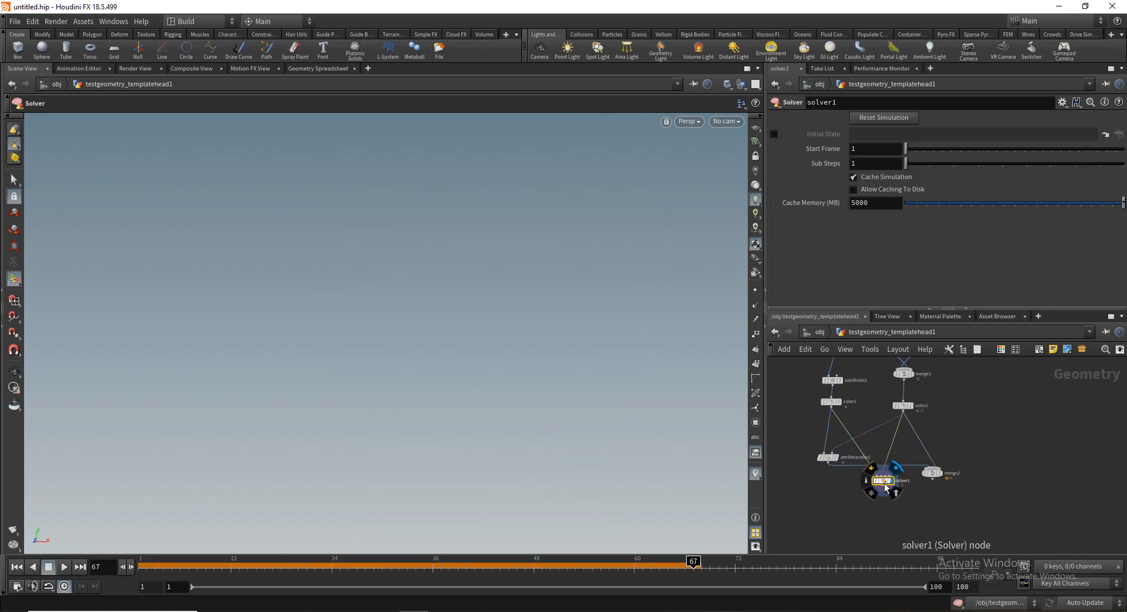
{"action": "left_click_drag", "start_coordinate": [883, 480], "coordinate": [879, 484]}
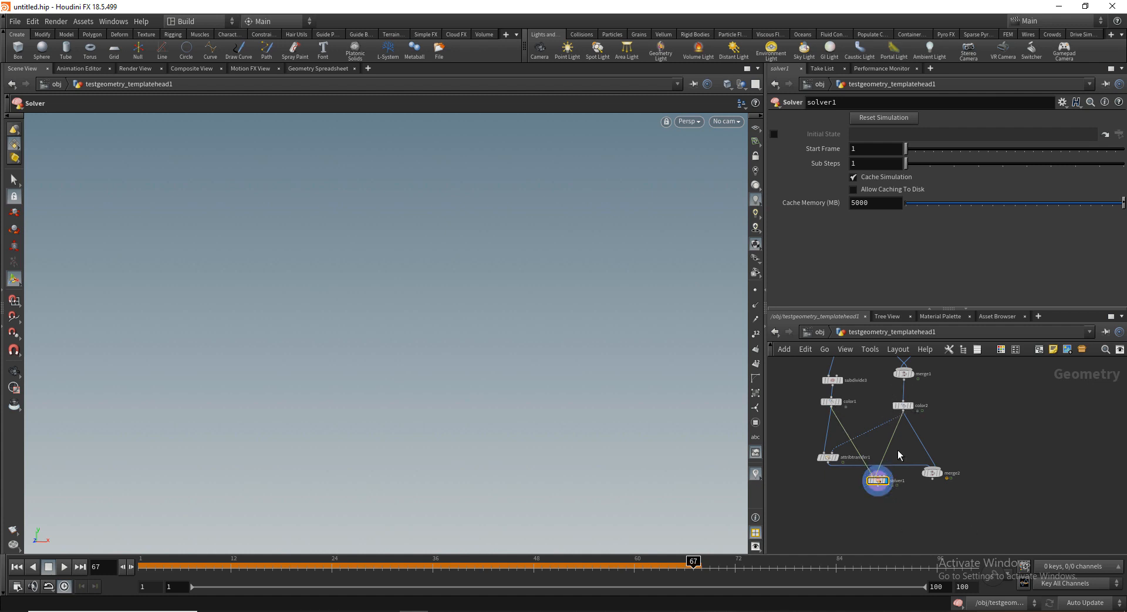
{"action": "scroll", "coordinate": [876, 480], "scroll_direction": "up", "scroll_amount": 1}
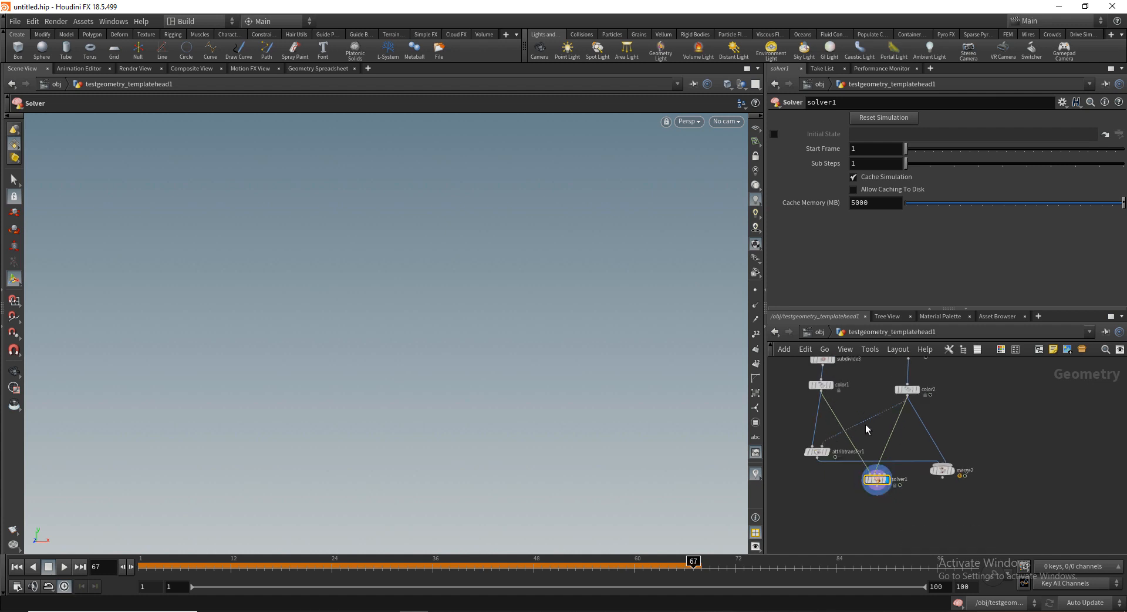
{"action": "middle_click_drag", "start_coordinate": [800, 495], "coordinate": [817, 481]}
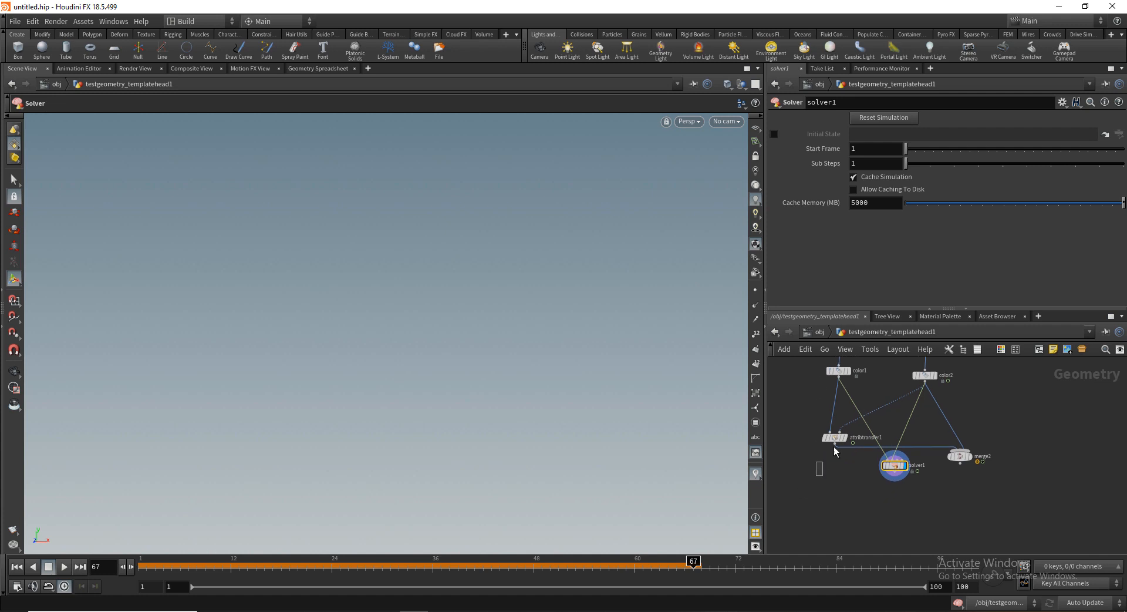
Step: Copy attribtransfer1 and paste it into solver1's internal network
{"action": "left_click", "coordinate": [834, 437]}
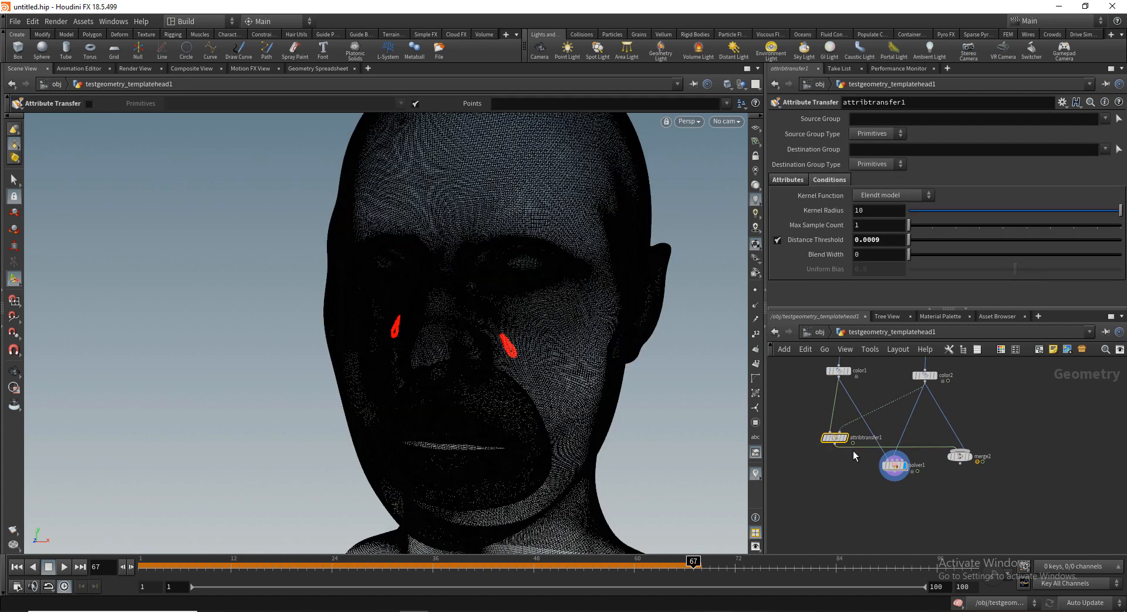
{"action": "left_click", "coordinate": [894, 464]}
{"action": "scroll", "coordinate": [894, 465], "scroll_direction": "up", "scroll_amount": 3}
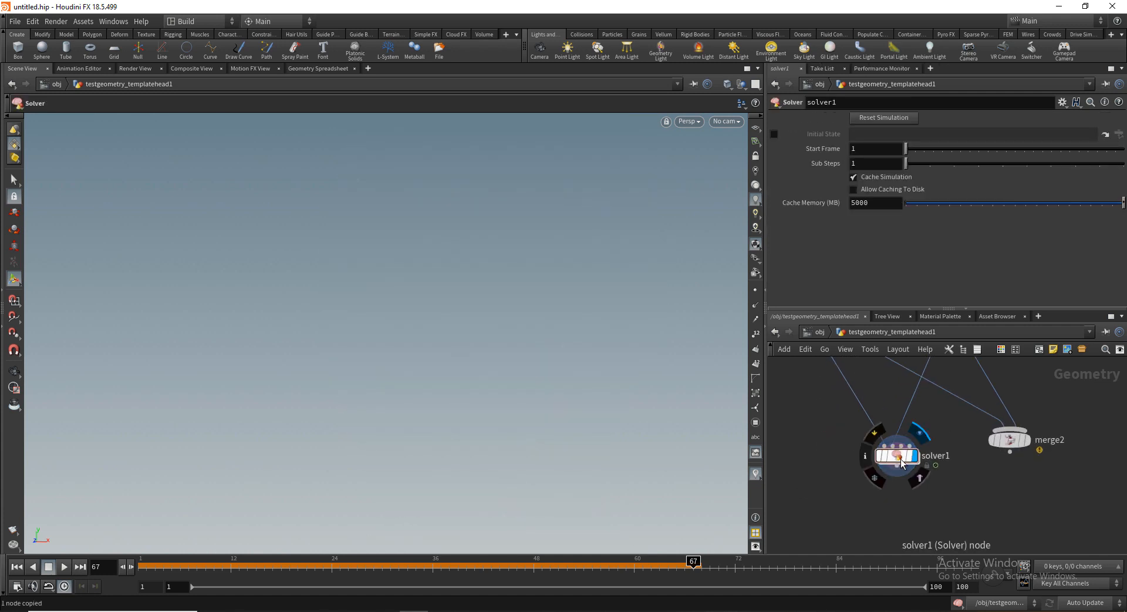
{"action": "key", "text": "ctrl+c"}
{"action": "double_click", "coordinate": [895, 455]}
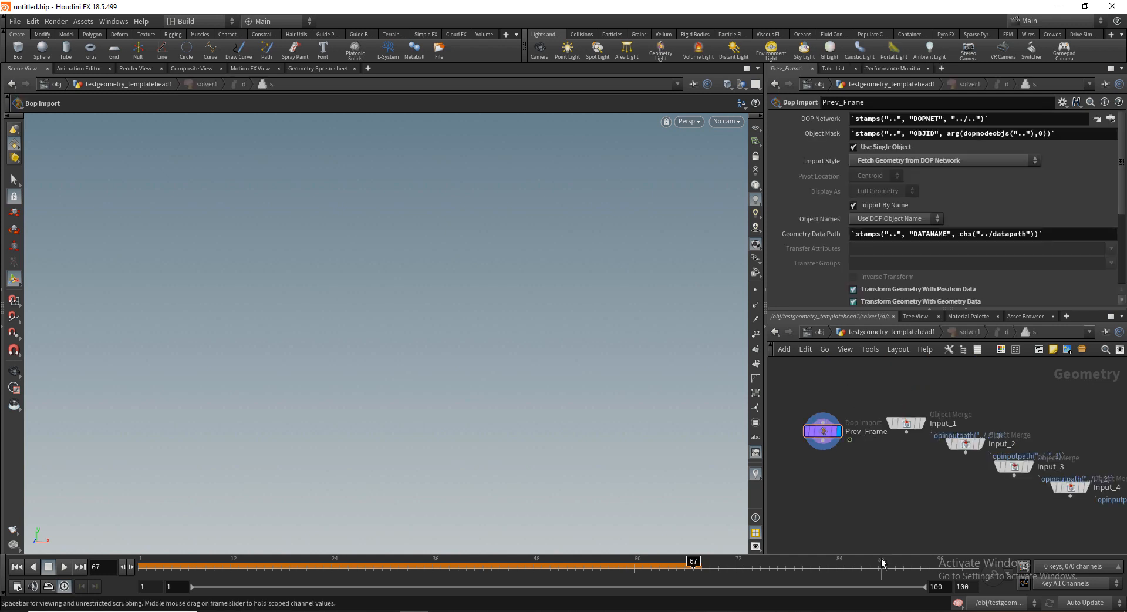
{"action": "middle_click_drag", "start_coordinate": [885, 512], "coordinate": [869, 461]}
{"action": "key", "text": "ctrl+v"}
{"action": "scroll", "coordinate": [874, 453], "scroll_direction": "down", "scroll_amount": 2}
{"action": "scroll", "coordinate": [848, 436], "scroll_direction": "up", "scroll_amount": 3}
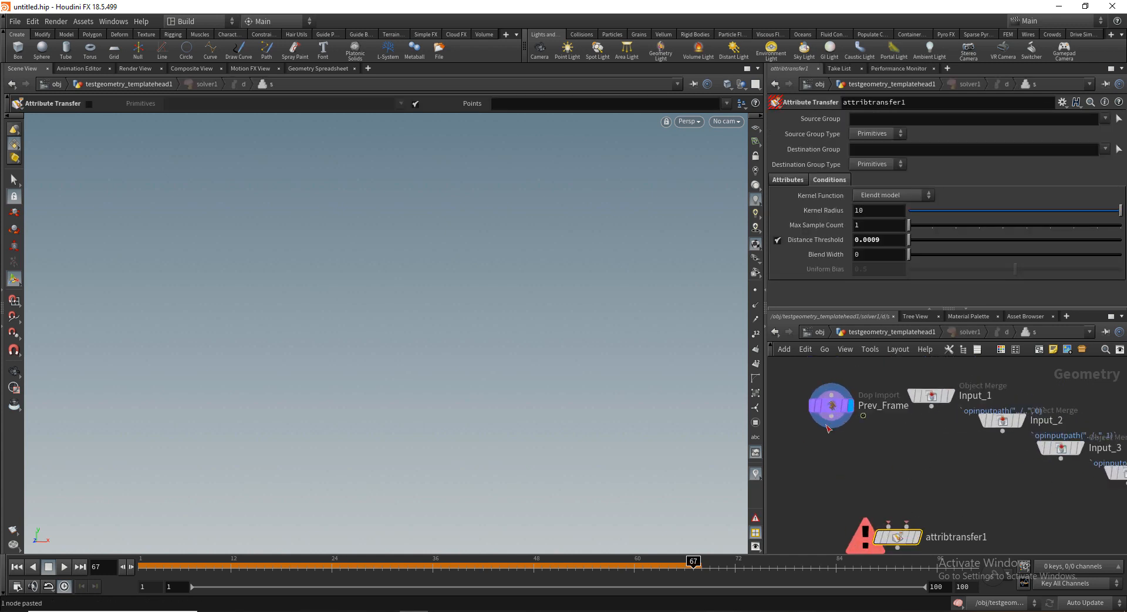
Step: Wire Prev_Frame and Input_1 into the pasted attribtransfer1's first and second inputs, and display that node
{"action": "left_click", "coordinate": [832, 418]}
{"action": "left_click", "coordinate": [888, 524]}
{"action": "left_click", "coordinate": [907, 522]}
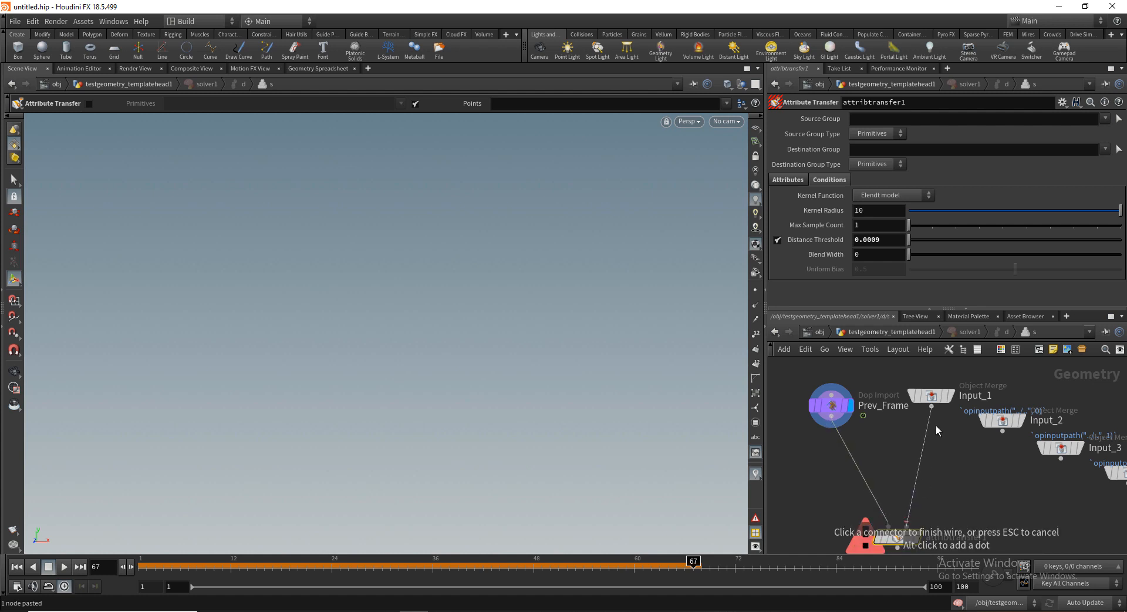
{"action": "left_click", "coordinate": [935, 418]}
{"action": "middle_click_drag", "start_coordinate": [923, 510], "coordinate": [933, 458]}
{"action": "left_click", "coordinate": [926, 485]}
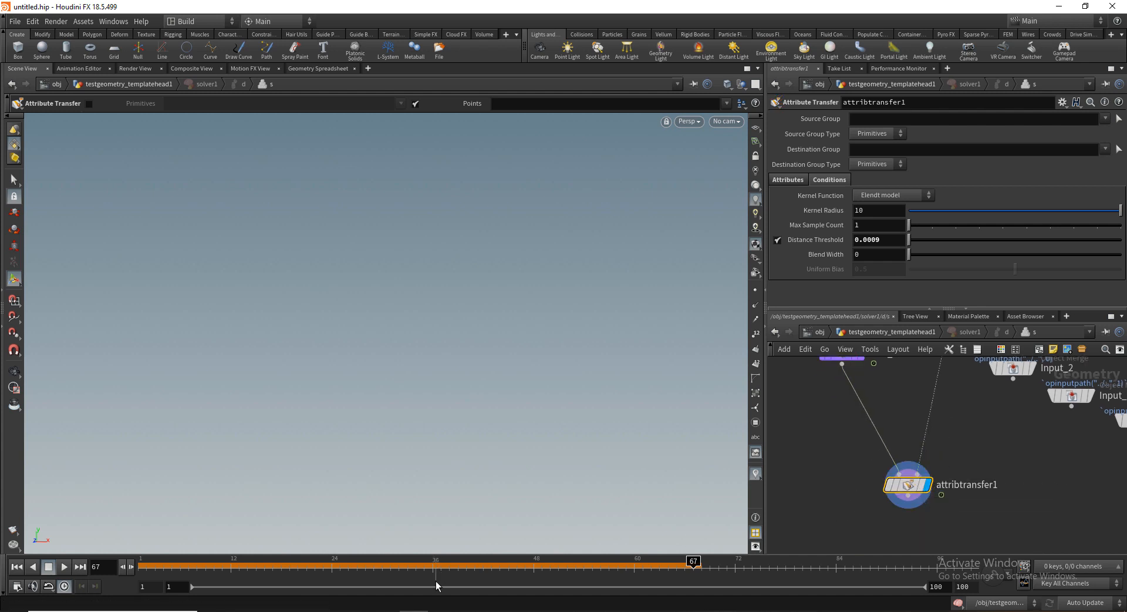
Step: Return to frame 1, rewire attribtransfer1's second input from Input_1 to Input_2, and go back up to the head's network
{"action": "left_click_drag", "start_coordinate": [436, 564], "coordinate": [71, 566]}
{"action": "left_click", "coordinate": [21, 567]}
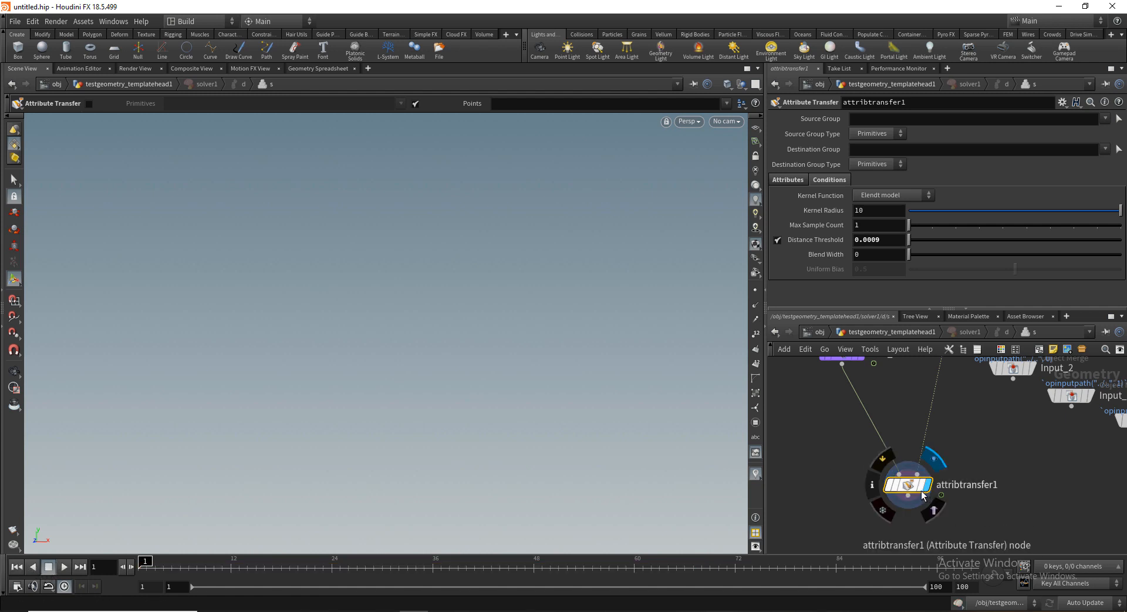
{"action": "middle_click_drag", "start_coordinate": [949, 411], "coordinate": [907, 449]}
{"action": "scroll", "coordinate": [886, 423], "scroll_direction": "down", "scroll_amount": 3}
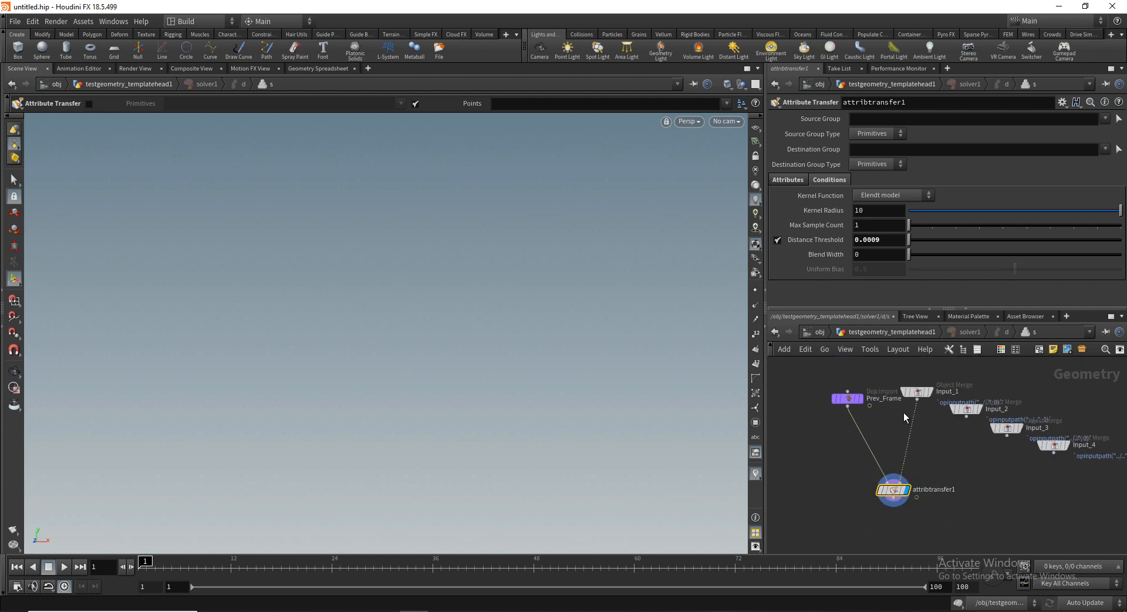
{"action": "left_click_drag", "start_coordinate": [914, 410], "coordinate": [956, 426]}
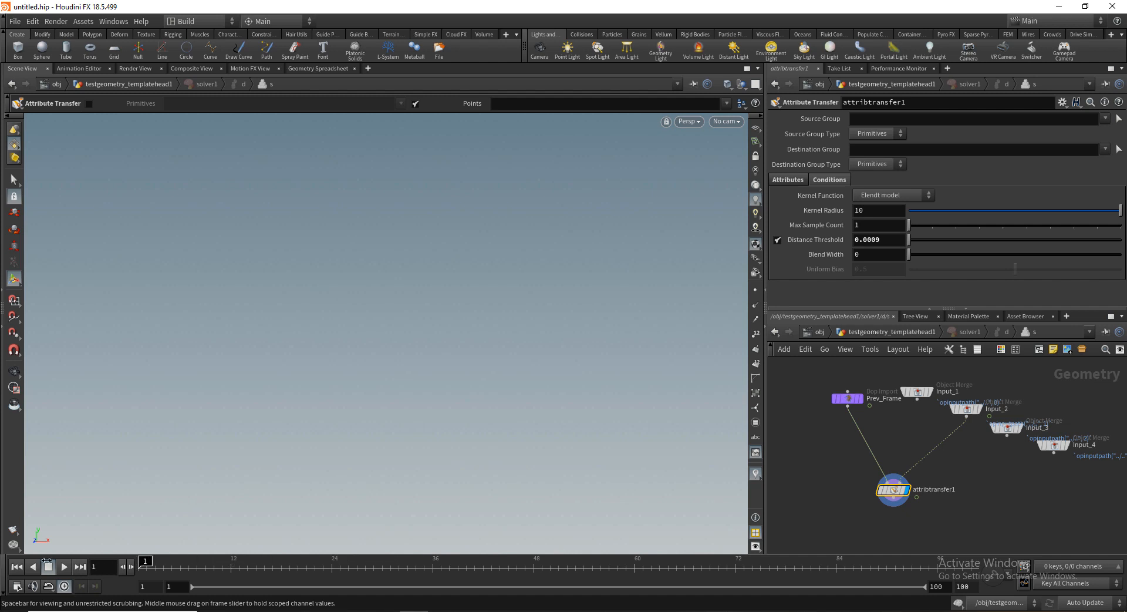
{"action": "left_click_drag", "start_coordinate": [856, 420], "coordinate": [852, 425]}
{"action": "left_click", "coordinate": [870, 333]}
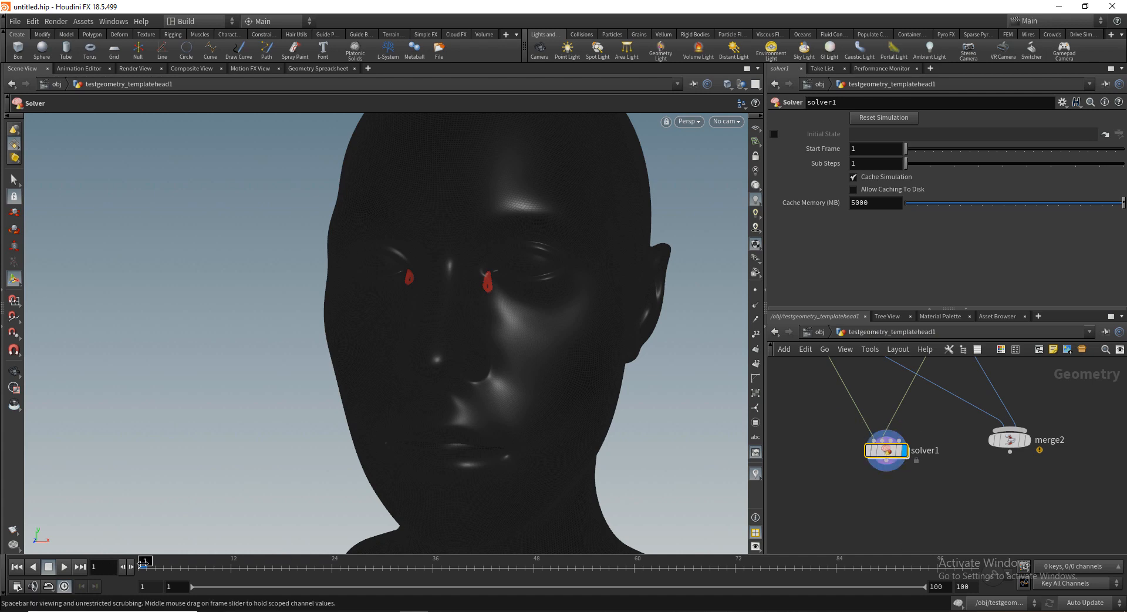
Step: Scrub the early frames at both solver levels and reset the simulation from frame 1 to check the red tear trails
{"action": "left_click", "coordinate": [150, 564]}
{"action": "mouse_move", "coordinate": [178, 563]}
{"action": "left_mouse_down"}
{"action": "mouse_move", "coordinate": [864, 553]}
{"action": "mouse_move", "coordinate": [180, 560]}
{"action": "left_mouse_up"}
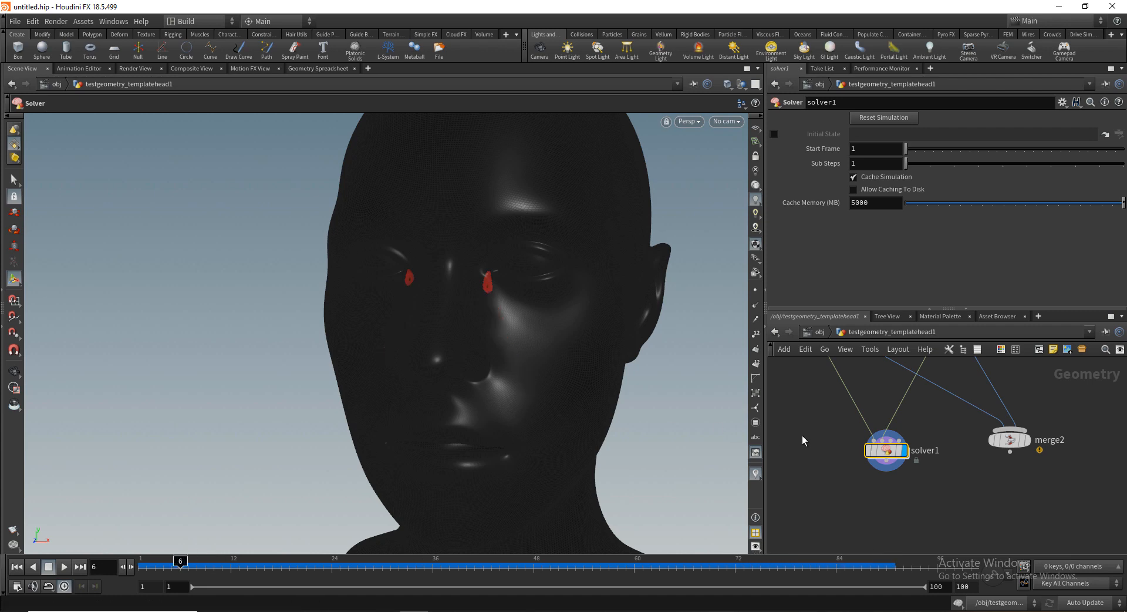
{"action": "double_click", "coordinate": [887, 451]}
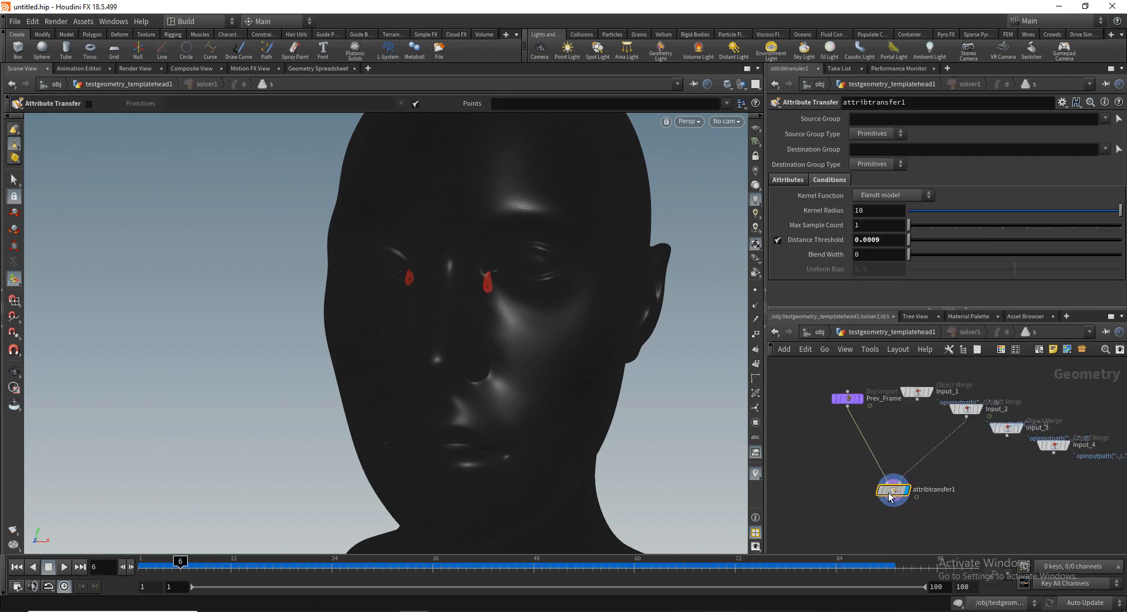
{"action": "mouse_move", "coordinate": [155, 565]}
{"action": "left_mouse_down"}
{"action": "mouse_move", "coordinate": [615, 552]}
{"action": "mouse_move", "coordinate": [650, 562]}
{"action": "mouse_move", "coordinate": [145, 562]}
{"action": "left_mouse_up"}
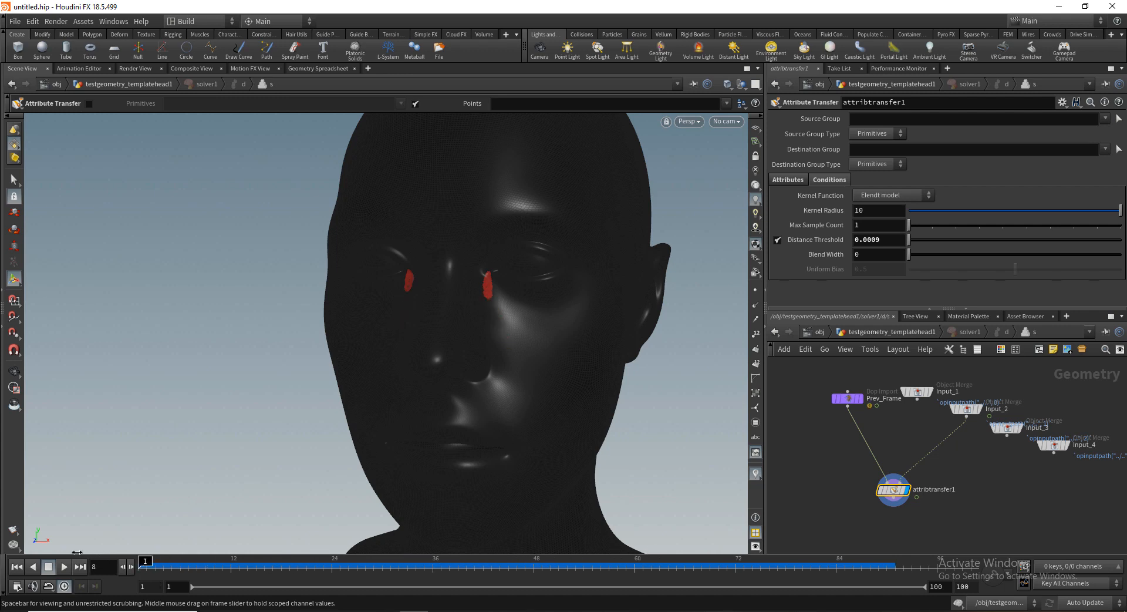
{"action": "left_click", "coordinate": [16, 567]}
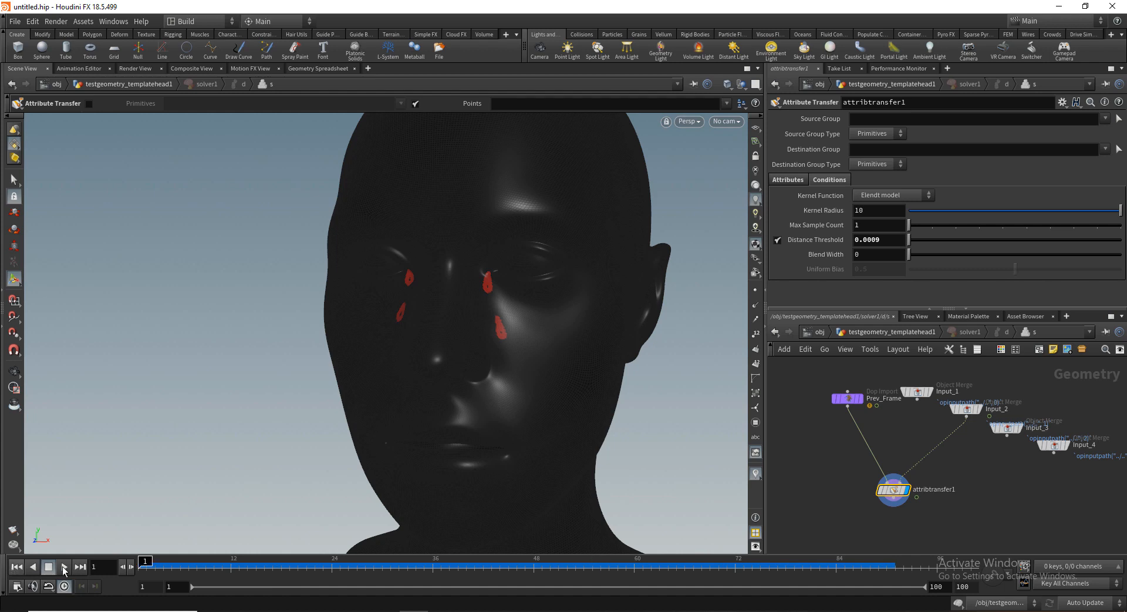
{"action": "left_click", "coordinate": [961, 605]}
{"action": "left_click_drag", "start_coordinate": [165, 566], "coordinate": [141, 562]}
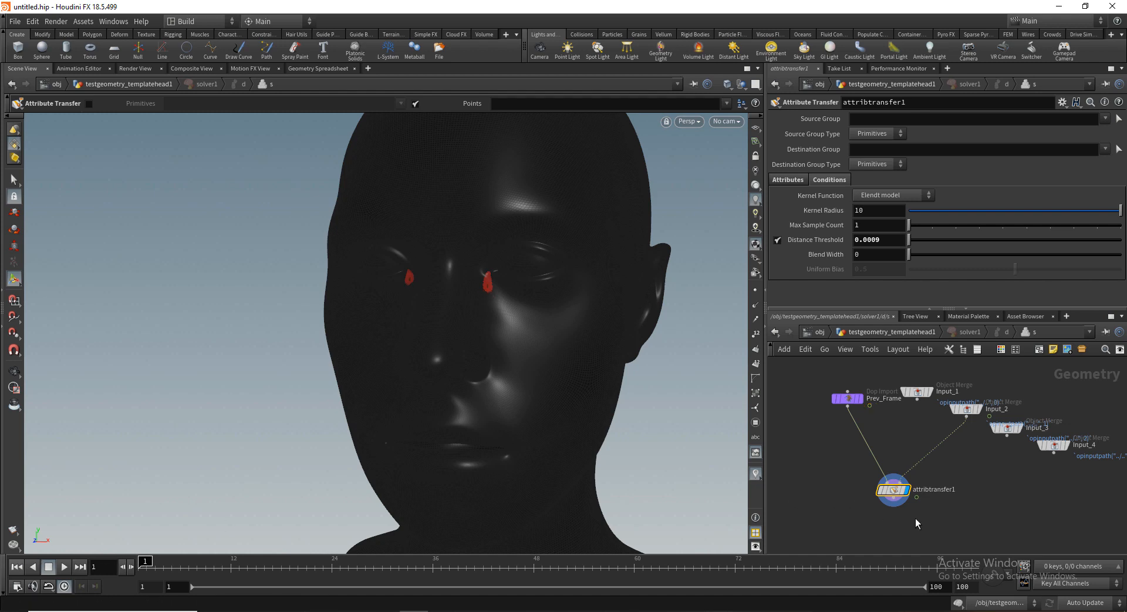
{"action": "left_click", "coordinate": [883, 331]}
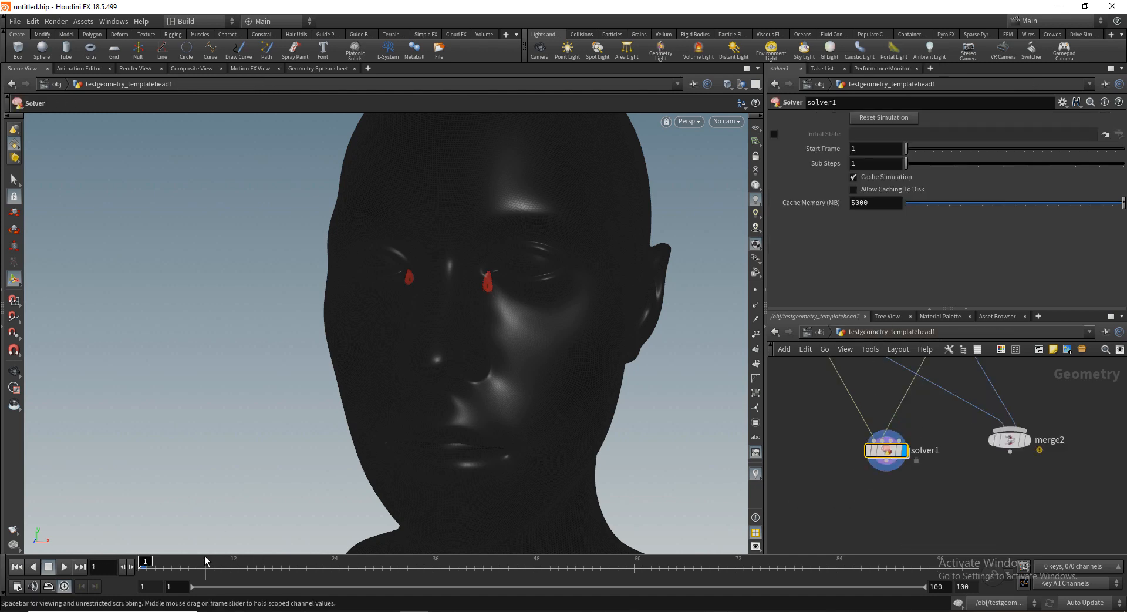
{"action": "mouse_move", "coordinate": [174, 562]}
{"action": "left_mouse_down"}
{"action": "mouse_move", "coordinate": [434, 579]}
{"action": "mouse_move", "coordinate": [930, 577]}
{"action": "mouse_move", "coordinate": [123, 583]}
{"action": "left_mouse_up"}
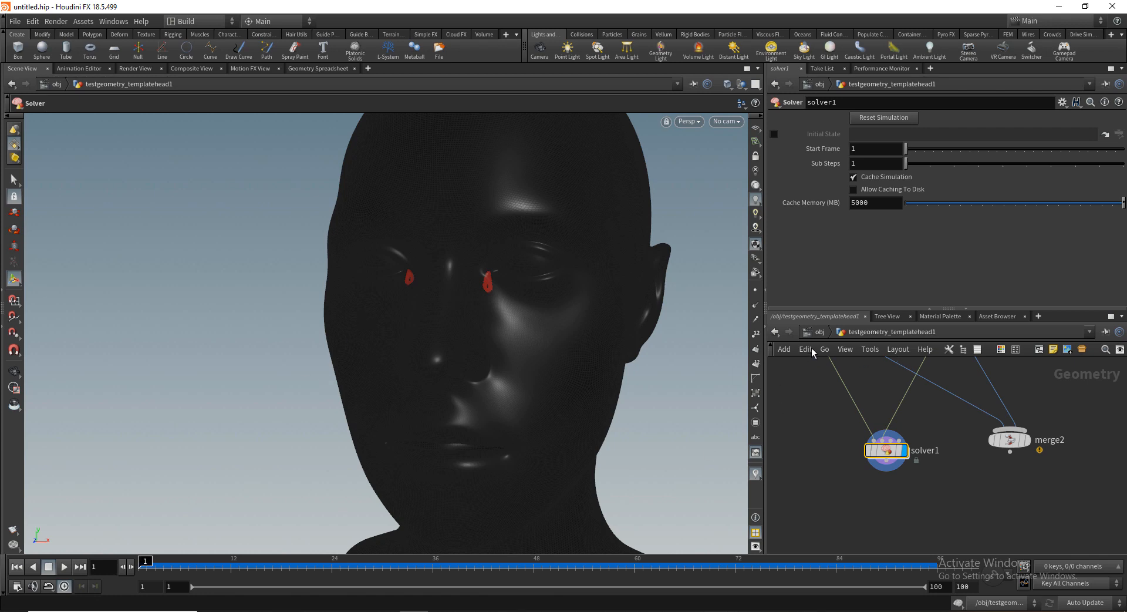
Step: Replace attribtransfer1 with solver1 as merge2's first input and display merge2
{"action": "key", "text": "u"}
{"action": "double_click", "coordinate": [926, 421]}
{"action": "left_click_drag", "start_coordinate": [948, 461], "coordinate": [898, 479]}
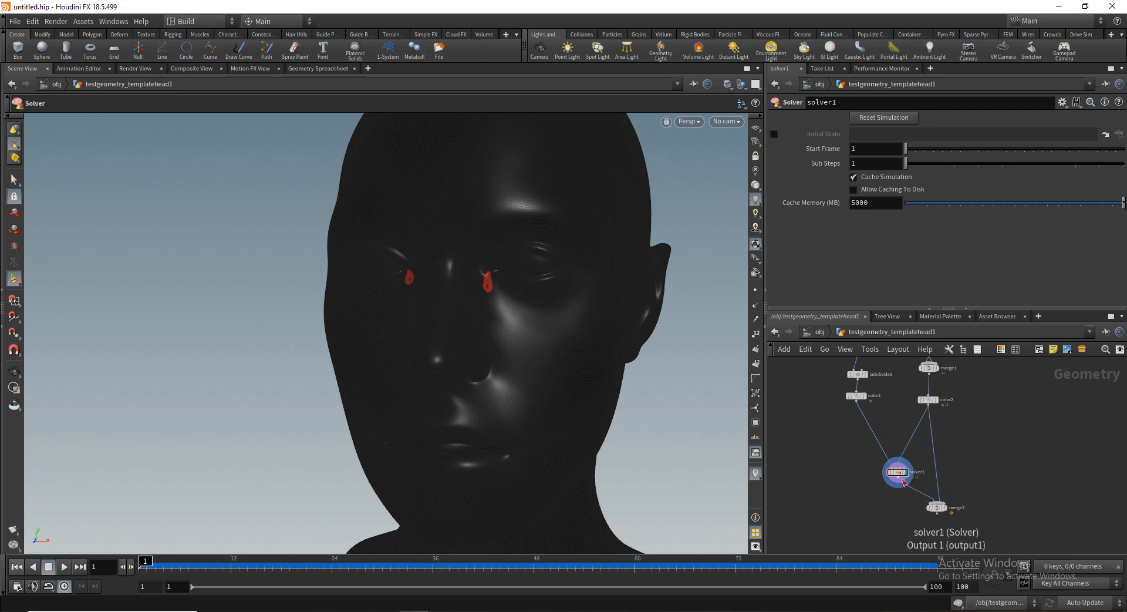
{"action": "left_click", "coordinate": [943, 509]}
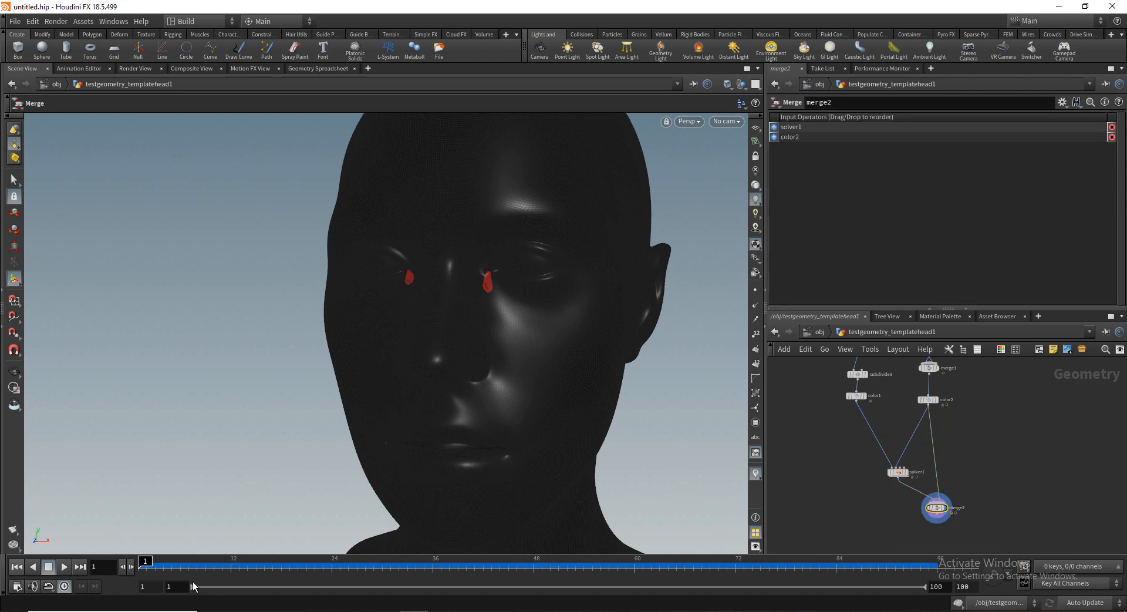
Step: Scrub the timeline to frame 43 to check the red trails the tears leave on the face
{"action": "left_click_drag", "start_coordinate": [172, 568], "coordinate": [491, 569]}
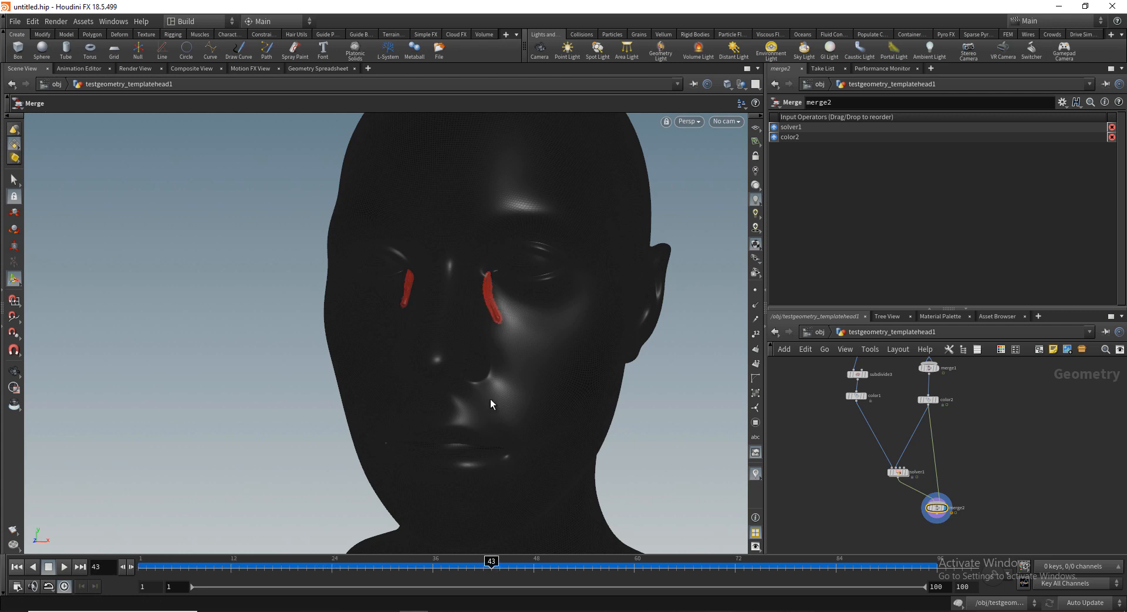
{"action": "scroll", "coordinate": [913, 424], "scroll_direction": "up", "scroll_amount": 4}
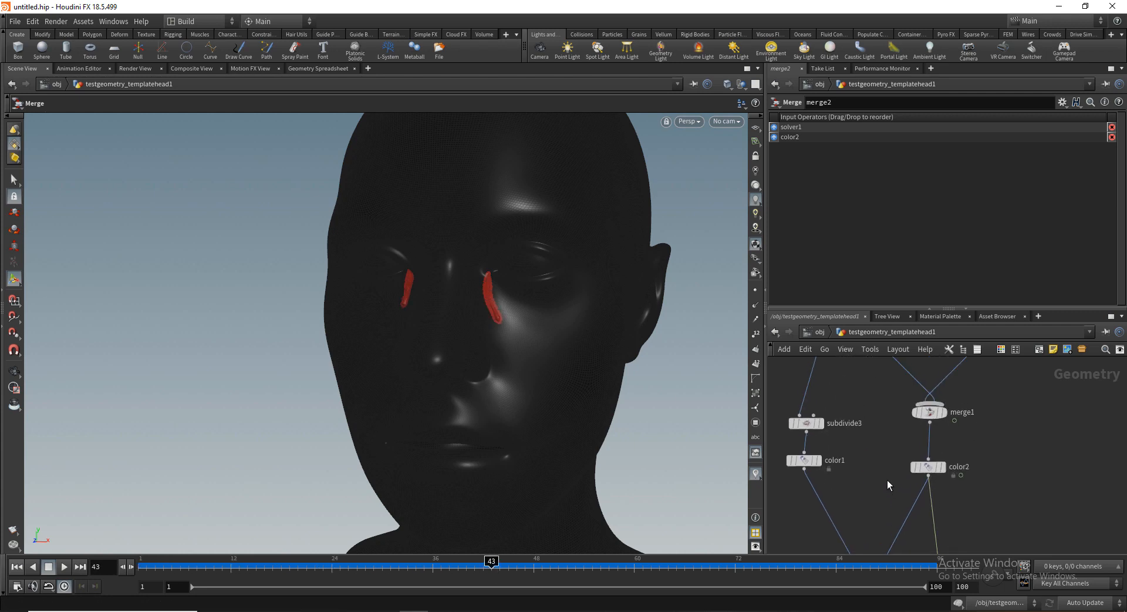
{"action": "middle_click_drag", "start_coordinate": [1011, 512], "coordinate": [932, 471]}
{"action": "middle_click_drag", "start_coordinate": [896, 506], "coordinate": [915, 489]}
Step: Select solver1 and open its internal network
{"action": "left_click", "coordinate": [867, 487]}
{"action": "middle_click_drag", "start_coordinate": [884, 434], "coordinate": [873, 520]}
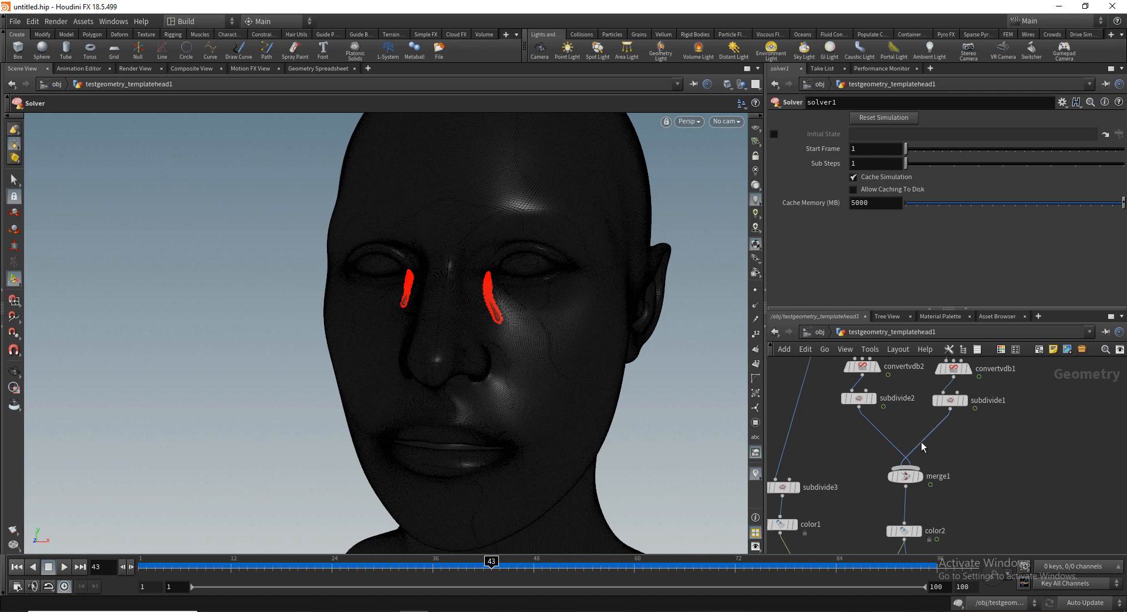
{"action": "mouse_move", "coordinate": [921, 446]}
{"action": "middle_mouse_down"}
{"action": "mouse_move", "coordinate": [923, 510]}
{"action": "mouse_move", "coordinate": [932, 419]}
{"action": "middle_mouse_up"}
{"action": "mouse_move", "coordinate": [945, 516]}
{"action": "middle_mouse_down"}
{"action": "mouse_move", "coordinate": [957, 448]}
{"action": "mouse_move", "coordinate": [983, 410]}
{"action": "mouse_move", "coordinate": [981, 365]}
{"action": "middle_mouse_up"}
{"action": "double_click", "coordinate": [892, 482]}
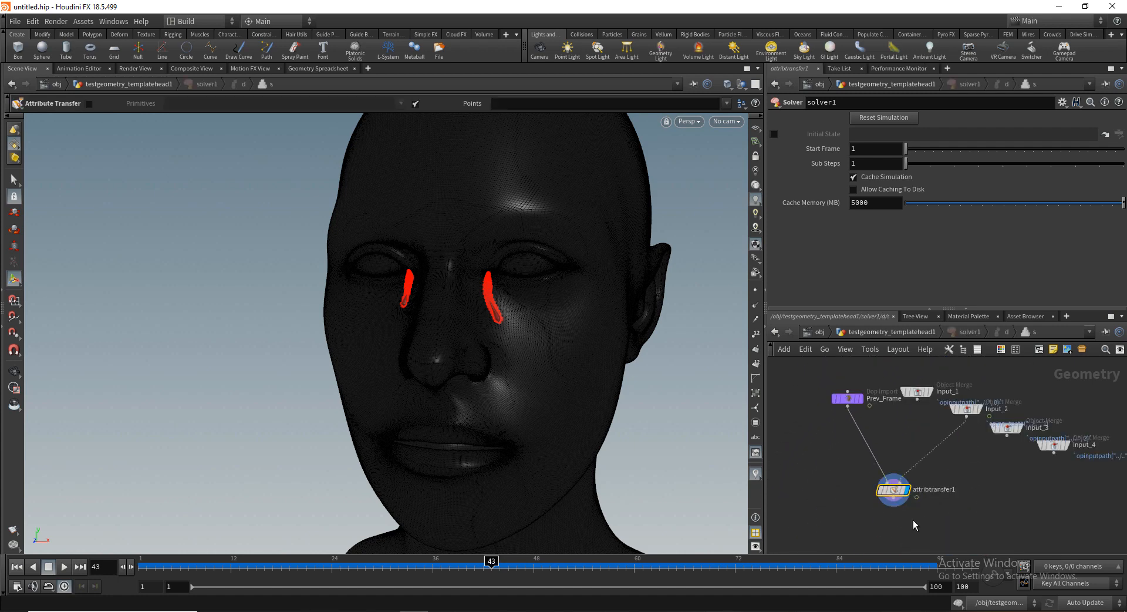
Step: Try lowering attribtransfer1's Distance Threshold to -0.0003, and undo the change
{"action": "middle_click_drag", "start_coordinate": [885, 239], "coordinate": [866, 303]}
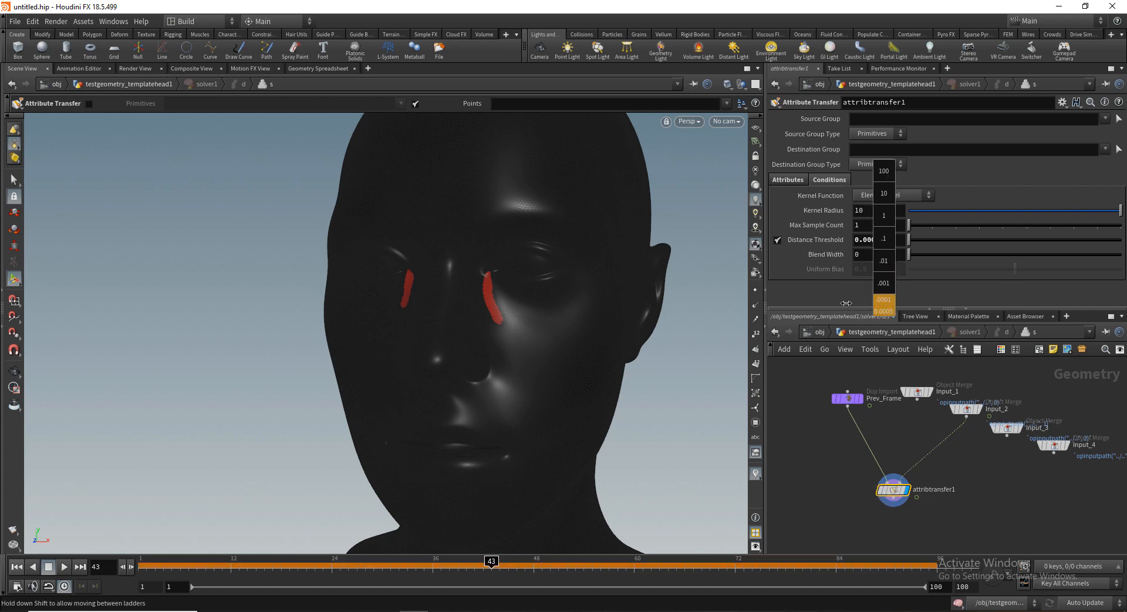
{"action": "middle_click_drag", "start_coordinate": [815, 301], "coordinate": [822, 302]}
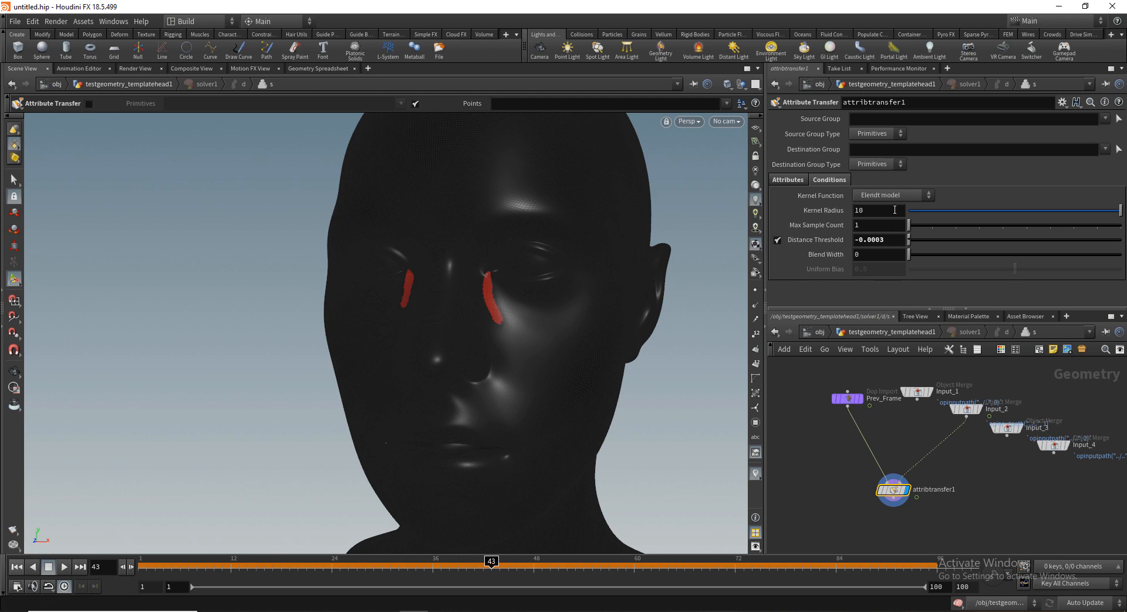
{"action": "key", "text": "ctrl+z"}
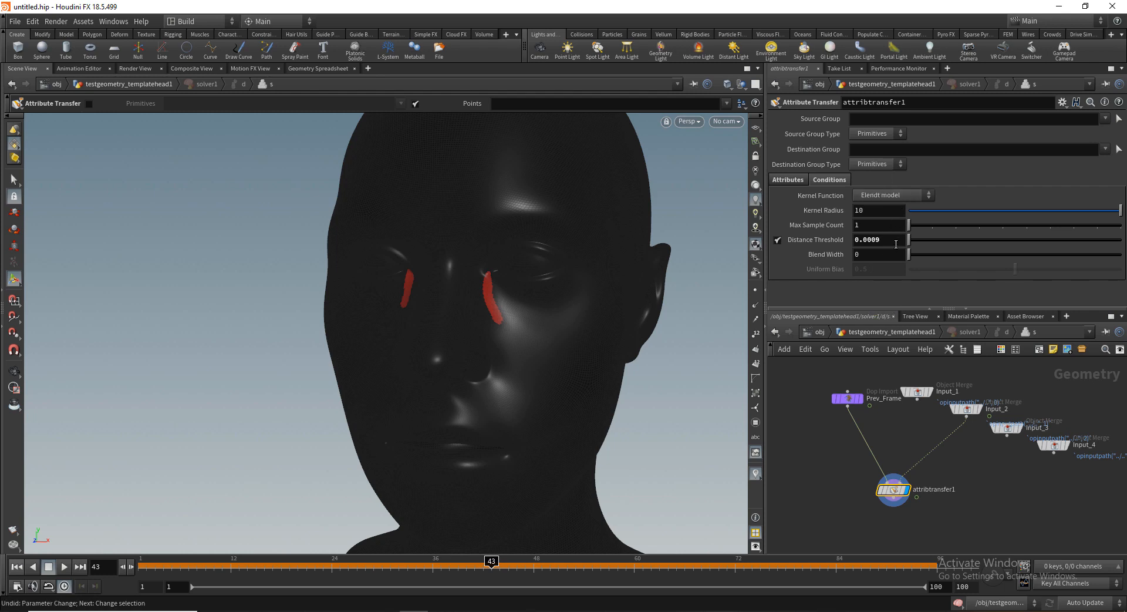
Step: Set attribtransfer1's Distance Threshold to 0.0004 and go back up to the head's network
{"action": "left_click_drag", "start_coordinate": [876, 239], "coordinate": [890, 239]}
{"action": "type", "text": "4"}
{"action": "key", "text": "Return"}
{"action": "left_click", "coordinate": [865, 333]}
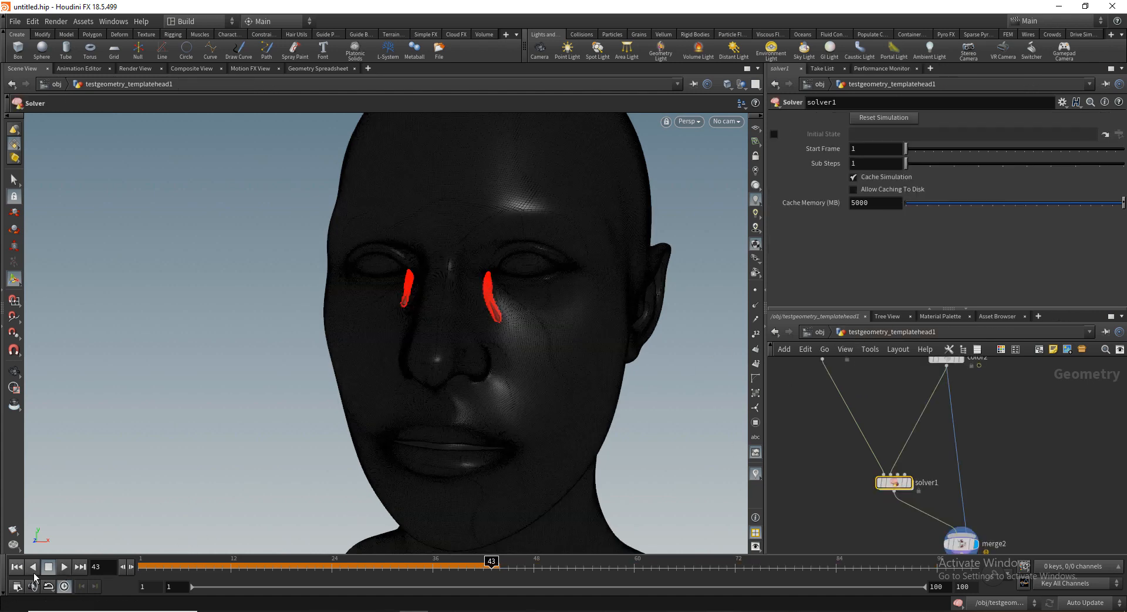
Step: Rewind to frame 1 and scrub to frame 46 to check the narrower tear trails
{"action": "left_click", "coordinate": [15, 567]}
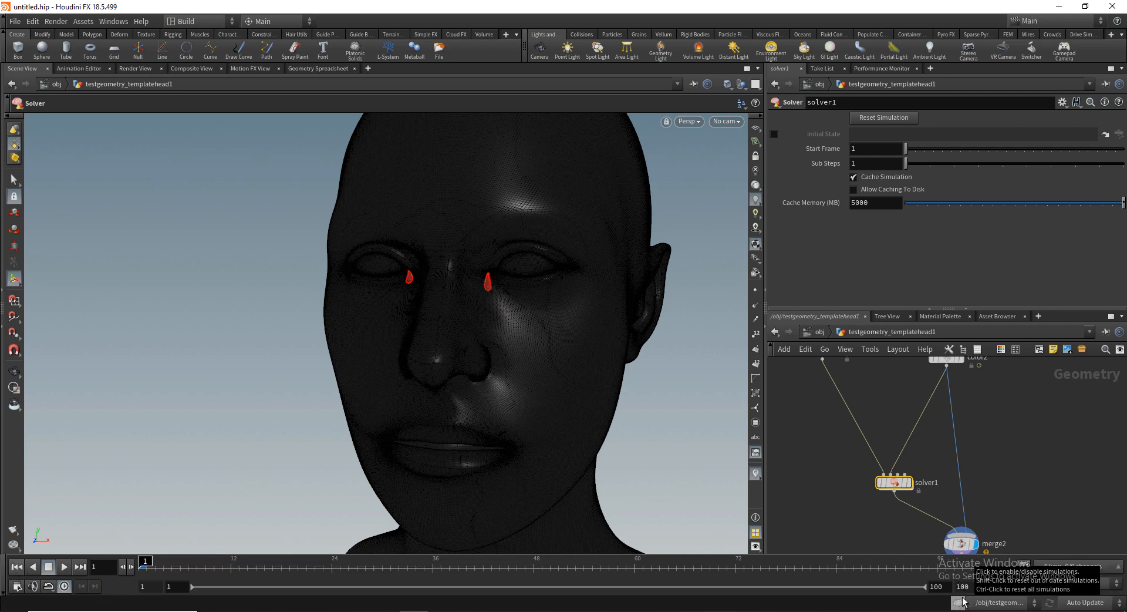
{"action": "left_click_drag", "start_coordinate": [146, 573], "coordinate": [516, 568]}
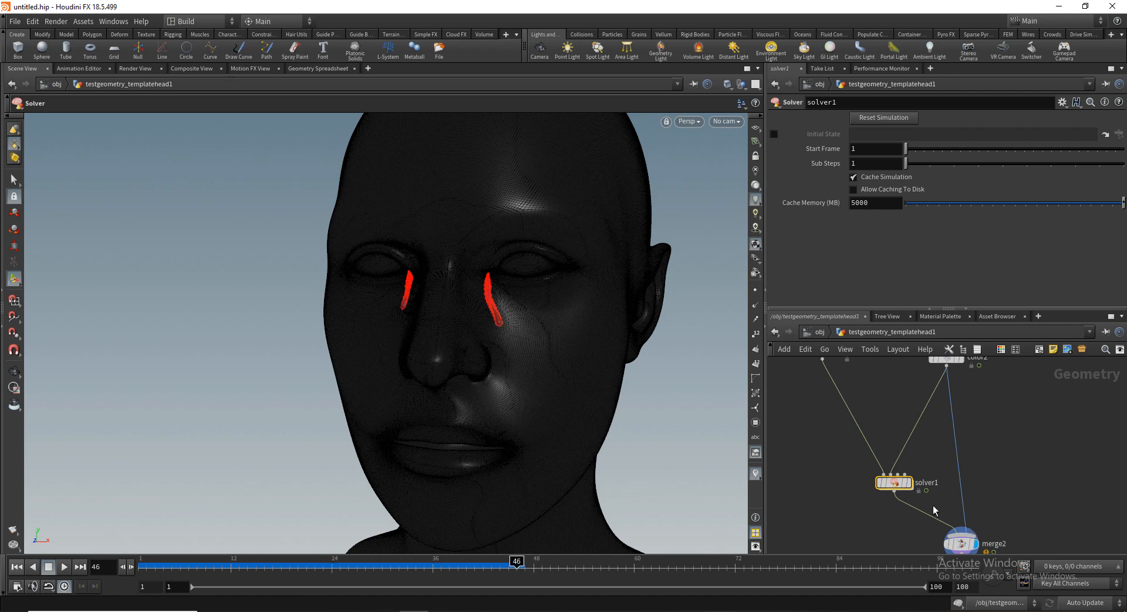
Step: Move merge2 farther away from solver1 in the network
{"action": "scroll", "coordinate": [932, 506], "scroll_direction": "down", "scroll_amount": 3}
{"action": "middle_click_drag", "start_coordinate": [932, 506], "coordinate": [946, 467]}
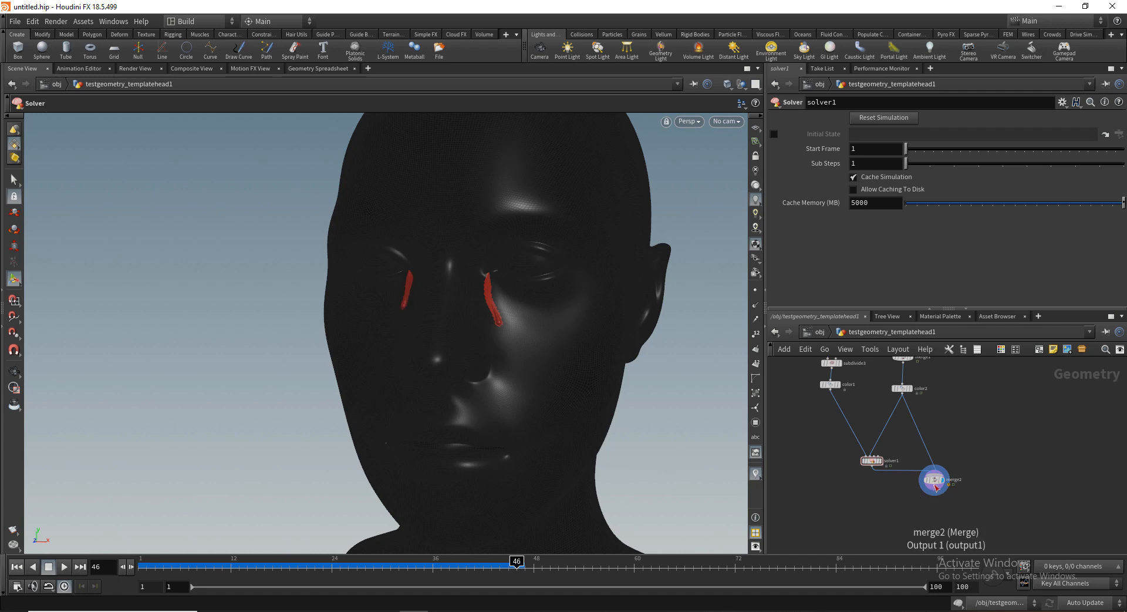
{"action": "left_click_drag", "start_coordinate": [920, 482], "coordinate": [945, 479]}
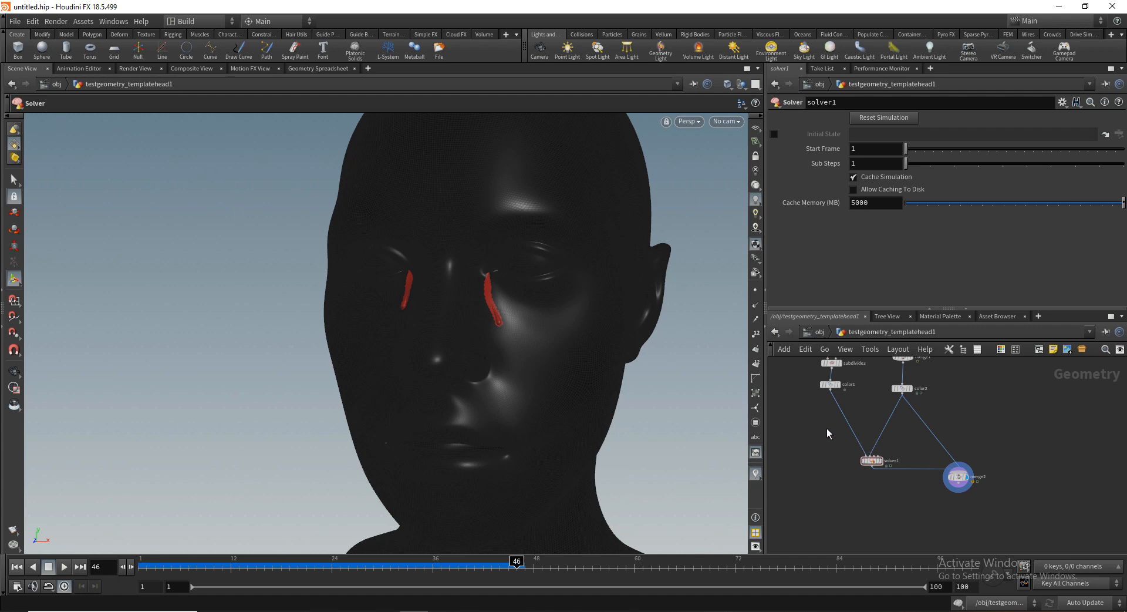
Step: Add a Null node beside solver1 and wire its input to solver1's output
{"action": "scroll", "coordinate": [871, 480], "scroll_direction": "down", "scroll_amount": 2}
{"action": "middle_click_drag", "start_coordinate": [828, 431], "coordinate": [887, 471]}
{"action": "scroll", "coordinate": [874, 470], "scroll_direction": "up", "scroll_amount": 3}
{"action": "scroll", "coordinate": [876, 487], "scroll_direction": "up", "scroll_amount": 1}
{"action": "scroll", "coordinate": [882, 467], "scroll_direction": "down", "scroll_amount": 1}
{"action": "scroll", "coordinate": [884, 468], "scroll_direction": "down", "scroll_amount": 1}
{"action": "middle_click_drag", "start_coordinate": [883, 414], "coordinate": [872, 393]}
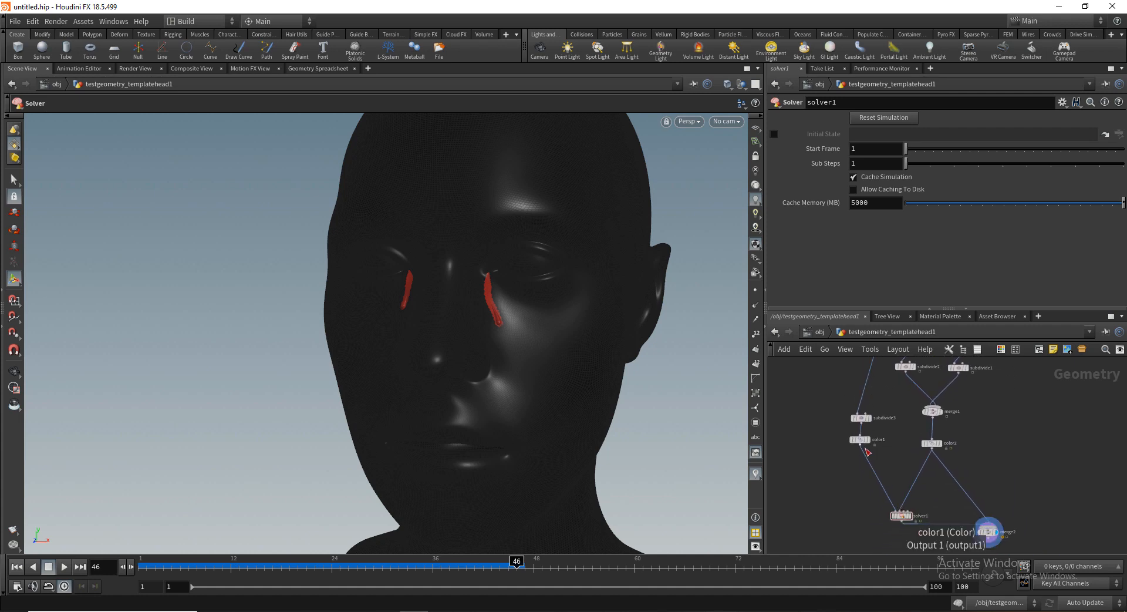
{"action": "left_click", "coordinate": [988, 537]}
{"action": "key", "text": "Tab"}
{"action": "type", "text": "null"}
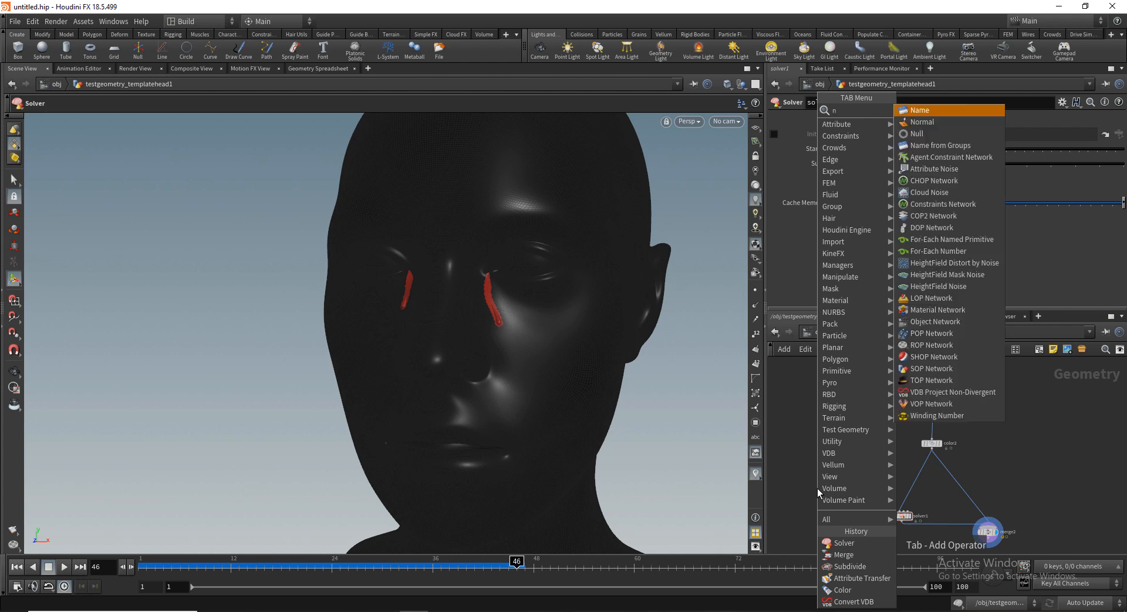
{"action": "key", "text": "Return"}
{"action": "left_click", "coordinate": [817, 488]}
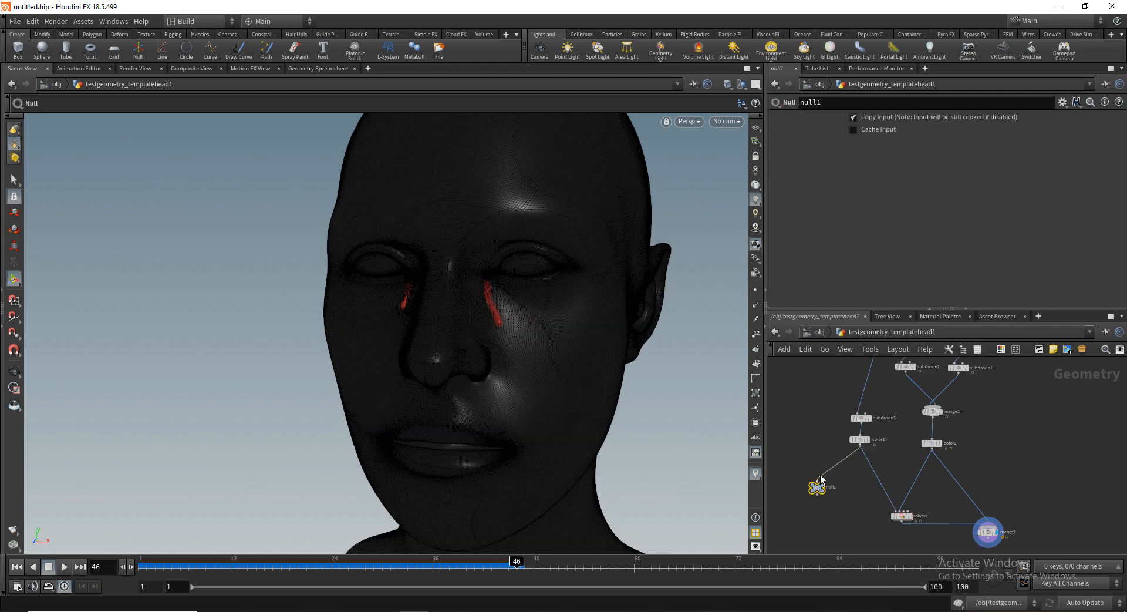
{"action": "left_click", "coordinate": [837, 470]}
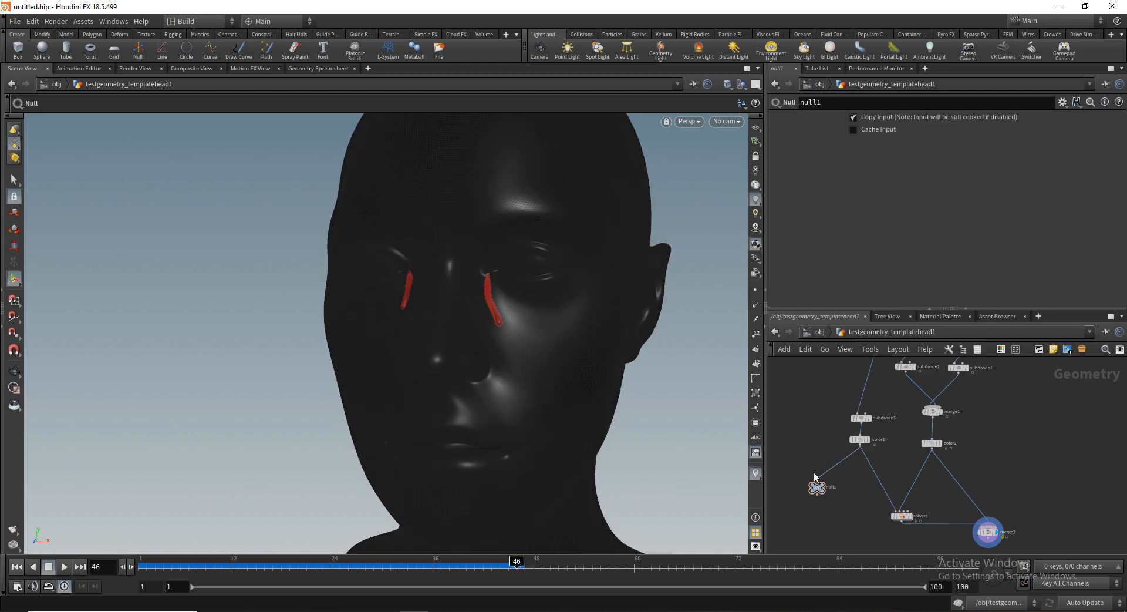
{"action": "left_click_drag", "start_coordinate": [846, 459], "coordinate": [901, 522]}
{"action": "left_click_drag", "start_coordinate": [817, 486], "coordinate": [819, 526]}
Step: Rename the null fed by solver1 to OUT_Wetmap and select it in the network
{"action": "double_click", "coordinate": [833, 527]}
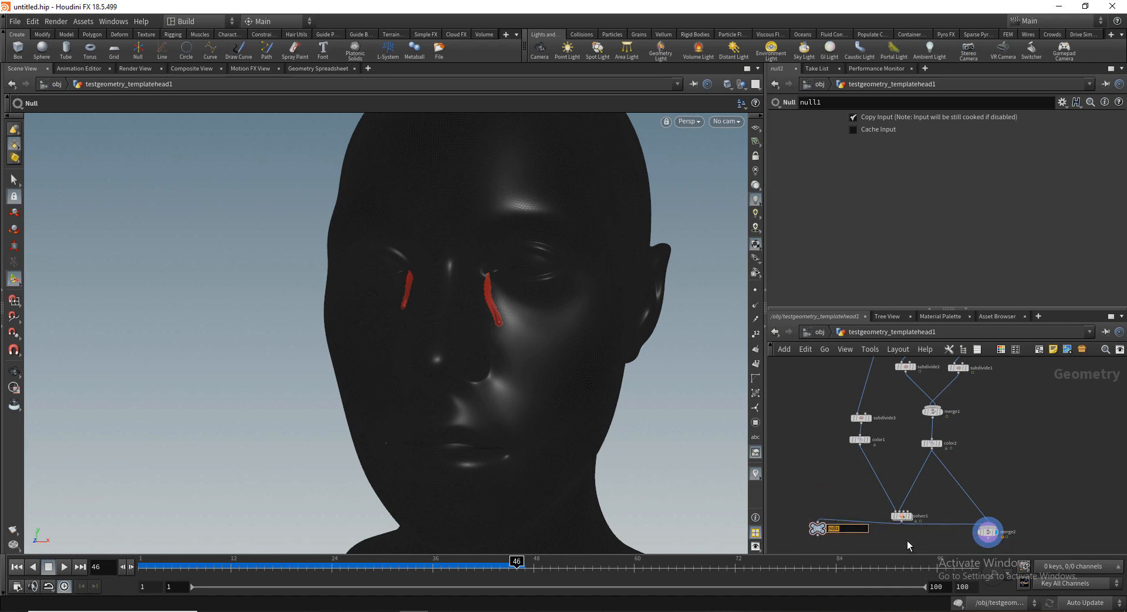
{"action": "type", "text": "OUT_We"}
{"action": "key", "text": "BackSpace"}
{"action": "key", "text": "BackSpace"}
{"action": "type", "text": "_Wetm"}
{"action": "key", "text": "Return"}
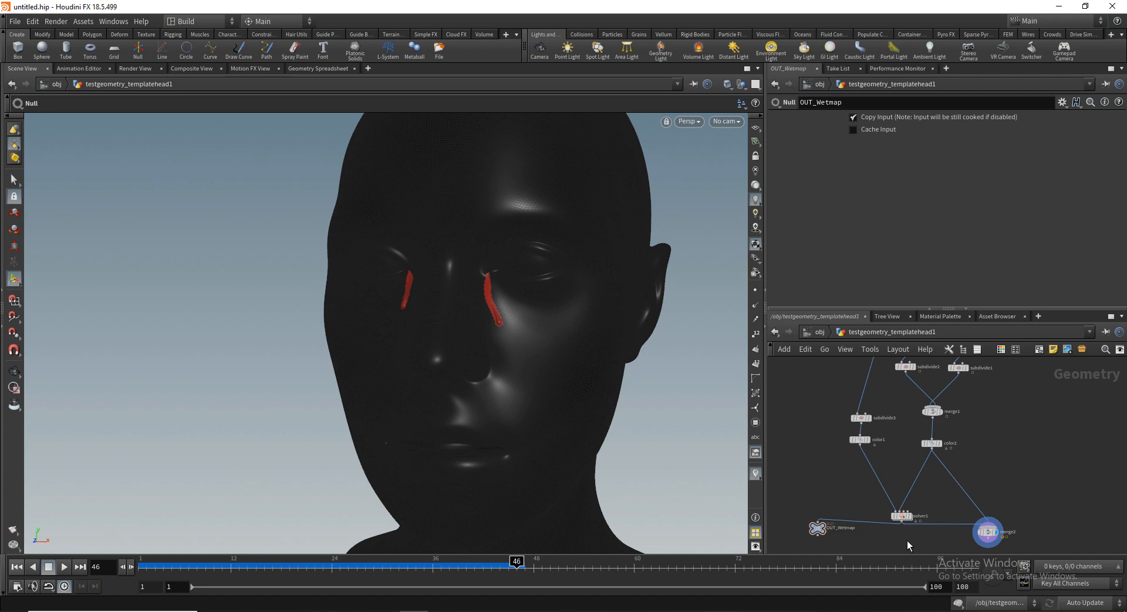
{"action": "middle_click_drag", "start_coordinate": [849, 508], "coordinate": [840, 446]}
{"action": "left_click", "coordinate": [816, 473]}
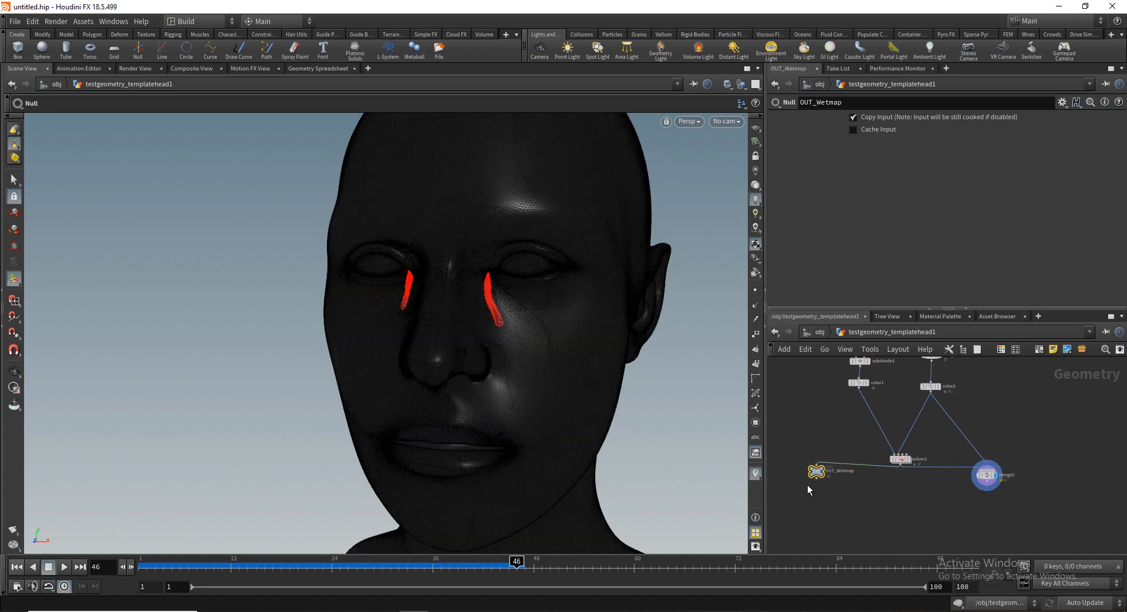
Step: Add a Null node branching from merge1's output and make it the displayed node
{"action": "middle_click_drag", "start_coordinate": [980, 429], "coordinate": [960, 441]}
{"action": "left_click", "coordinate": [909, 455]}
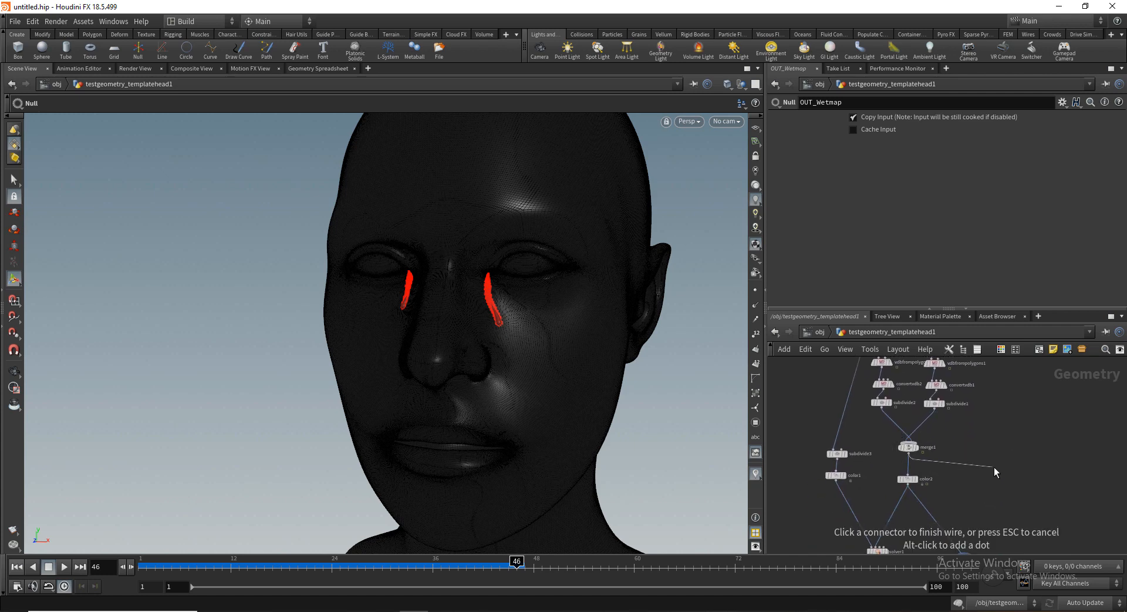
{"action": "key", "text": "Tab"}
{"action": "type", "text": "nu"}
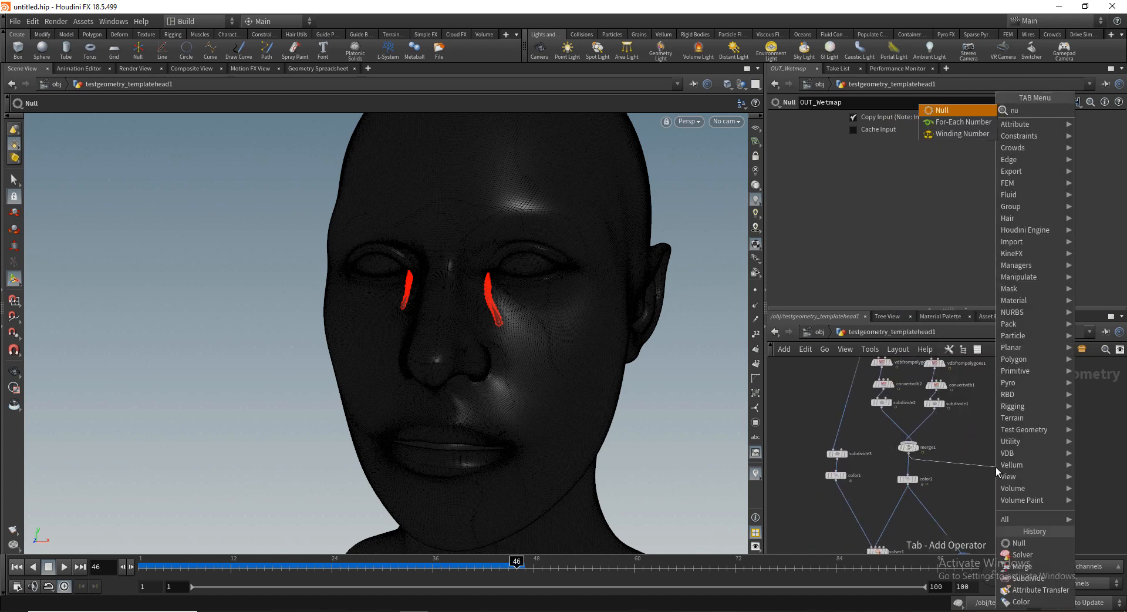
{"action": "key", "text": "Return"}
{"action": "left_click", "coordinate": [995, 467]}
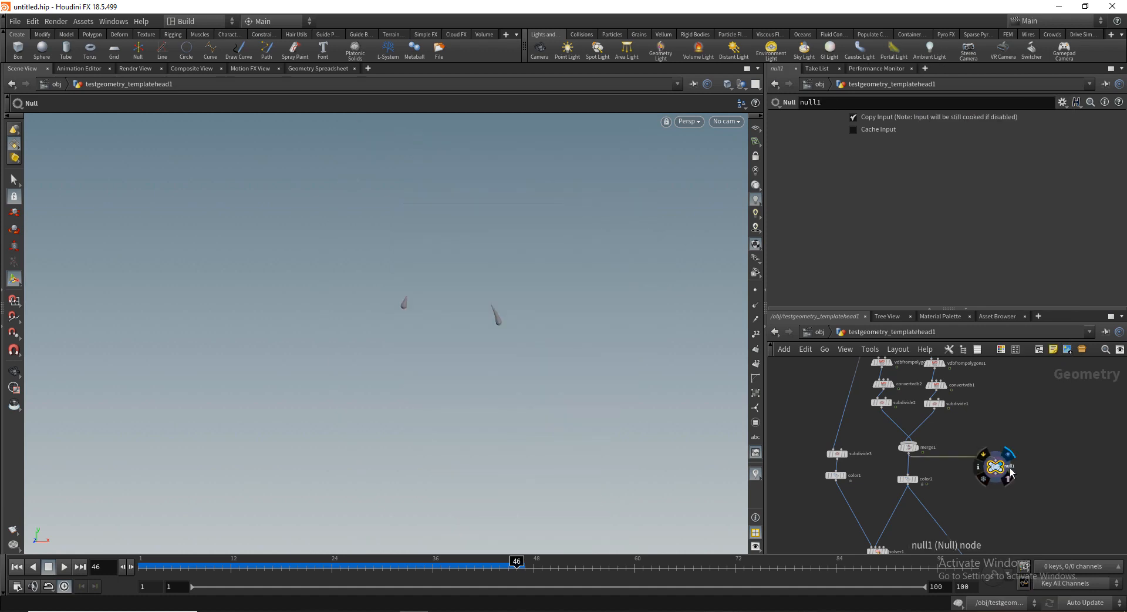
Step: Rename the null fed by merge1 to Out_Tears
{"action": "scroll", "coordinate": [998, 469], "scroll_direction": "up", "scroll_amount": 3}
{"action": "double_click", "coordinate": [1013, 466]}
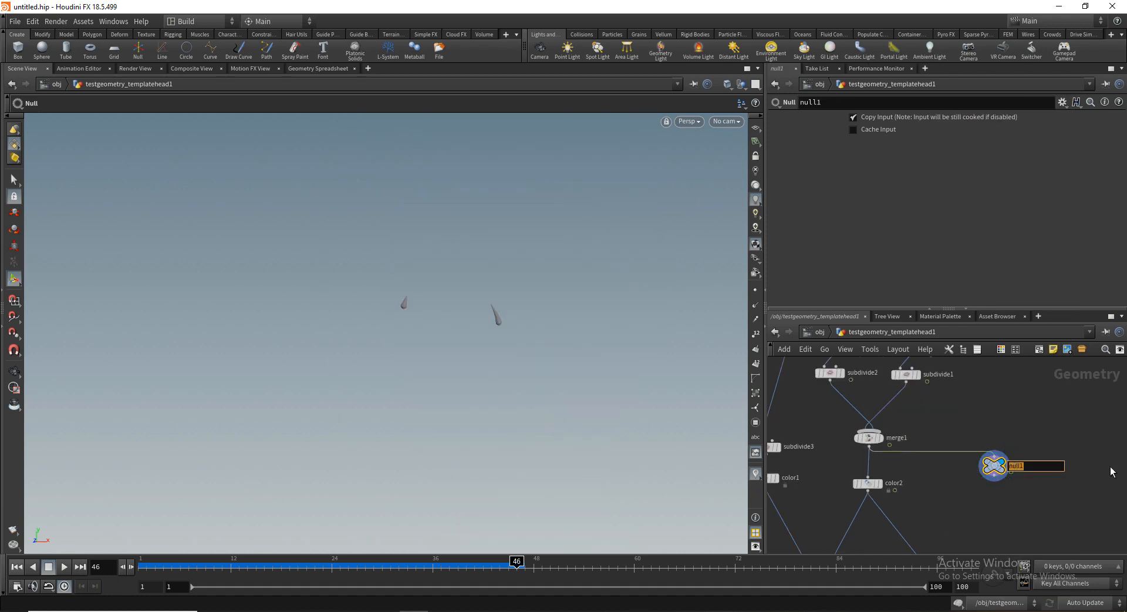
{"action": "type", "text": "Out_Tears"}
{"action": "key", "text": "Return"}
{"action": "scroll", "coordinate": [1037, 492], "scroll_direction": "down", "scroll_amount": 3}
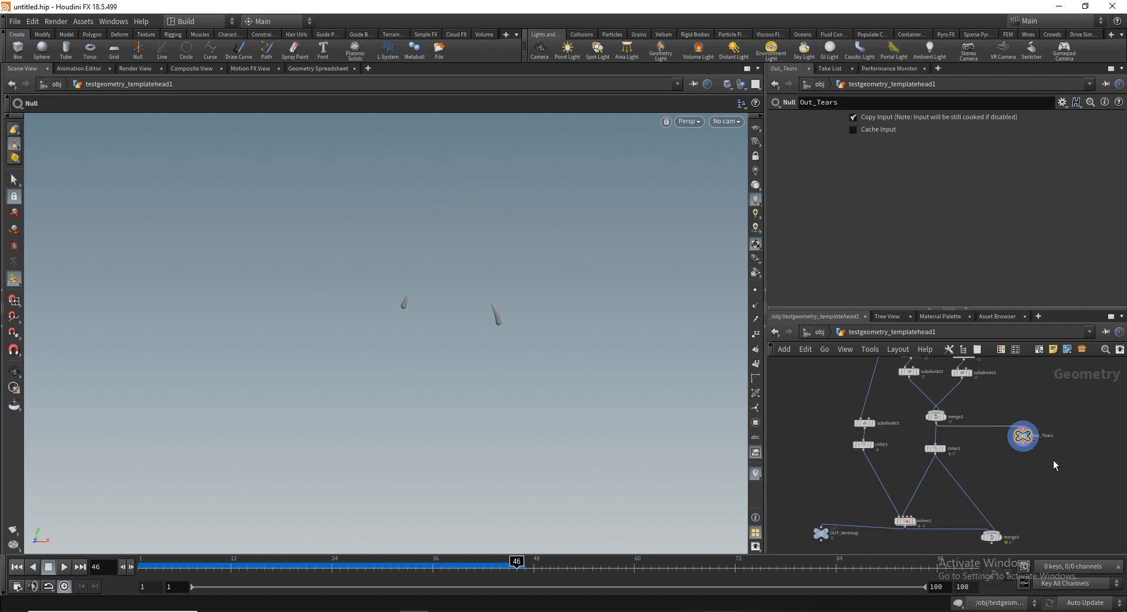
Step: Add a Null node branching from the testgeometry_templatehead1 source node at the start of the network
{"action": "left_click", "coordinate": [821, 510]}
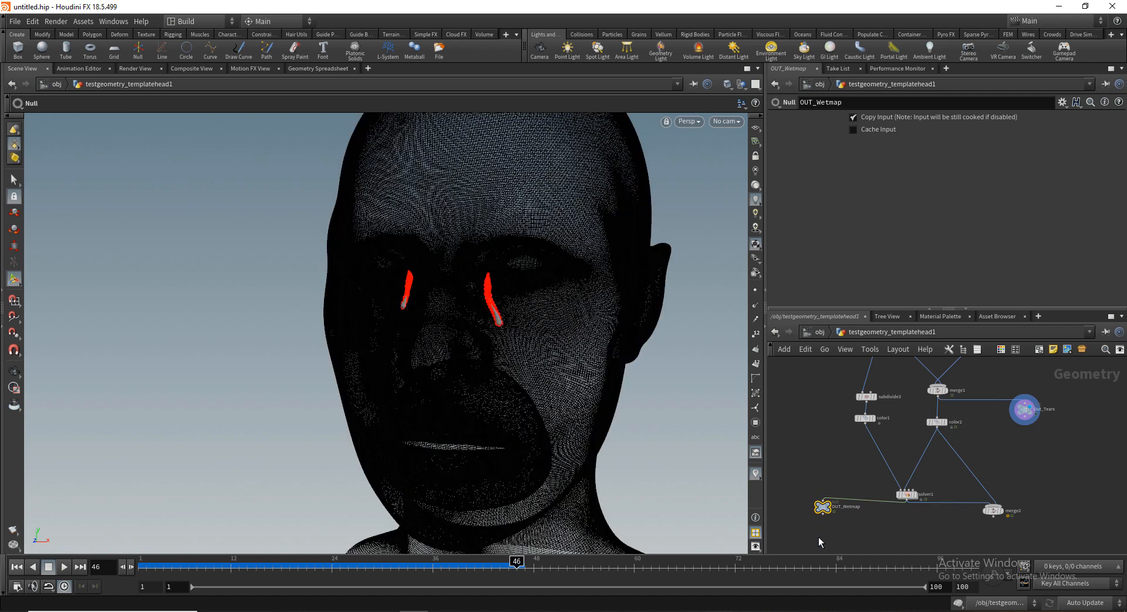
{"action": "scroll", "coordinate": [832, 427], "scroll_direction": "down", "scroll_amount": 4}
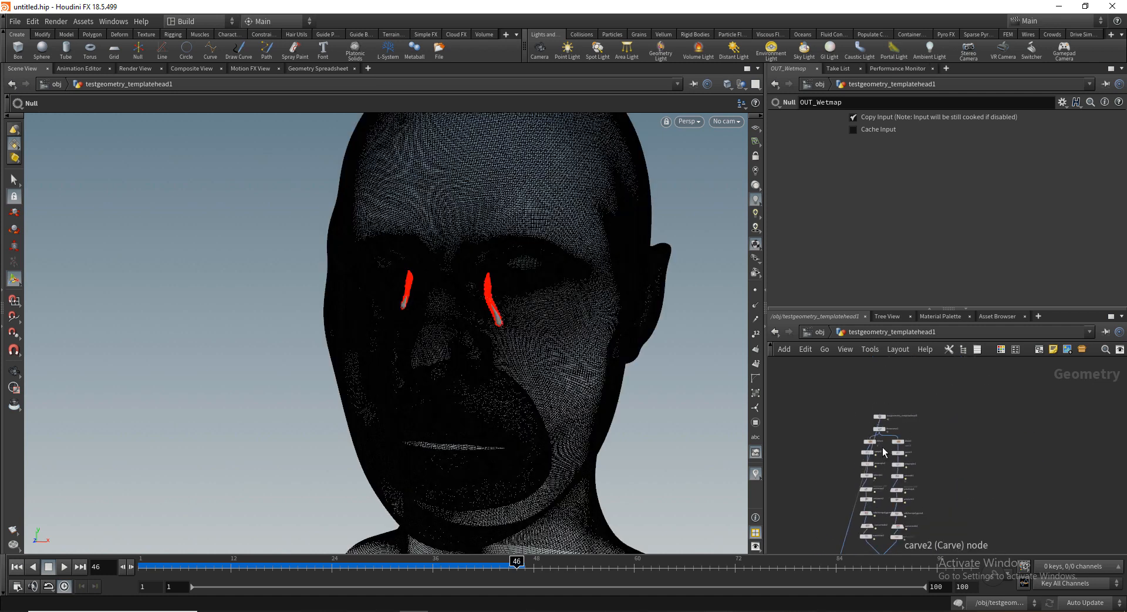
{"action": "scroll", "coordinate": [882, 446], "scroll_direction": "up", "scroll_amount": 3}
{"action": "left_click", "coordinate": [877, 389]}
{"action": "left_click", "coordinate": [1024, 419]}
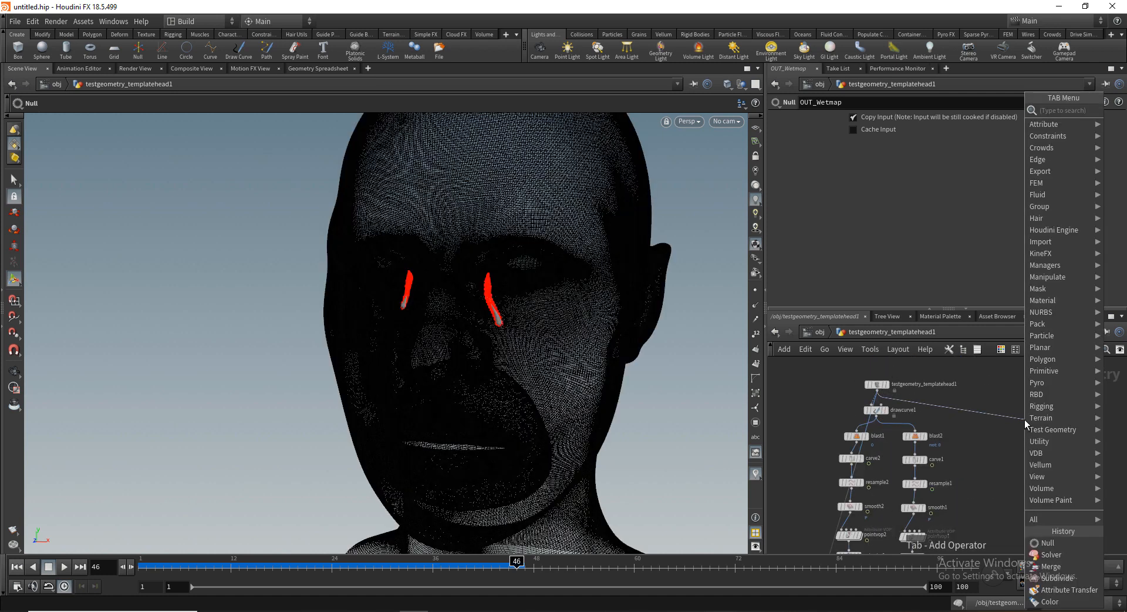
{"action": "type", "text": "null"}
{"action": "key", "text": "Return"}
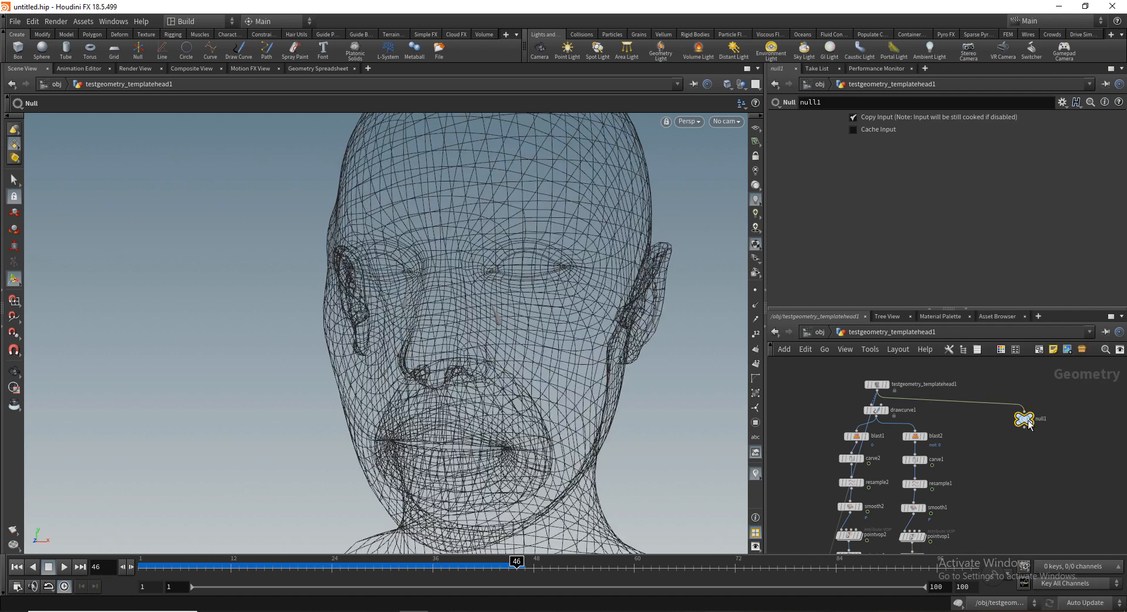
Step: Rename the null fed by testgeometry_templatehead1 to Head and copy the node
{"action": "double_click", "coordinate": [1043, 419]}
{"action": "type", "text": "Head"}
{"action": "key", "text": "Return"}
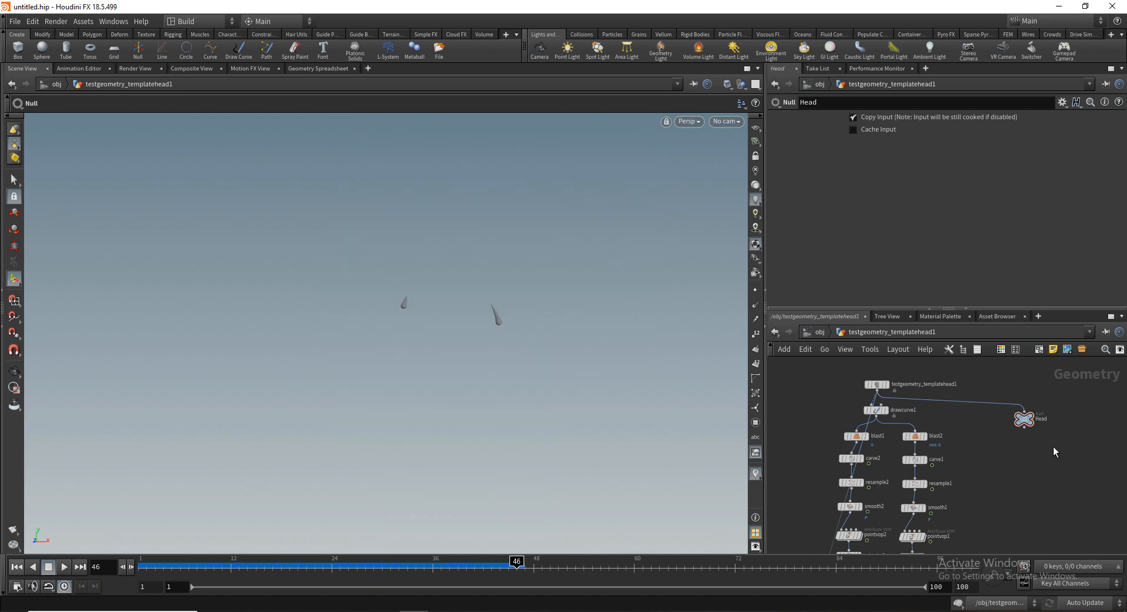
{"action": "key", "text": "ctrl+c"}
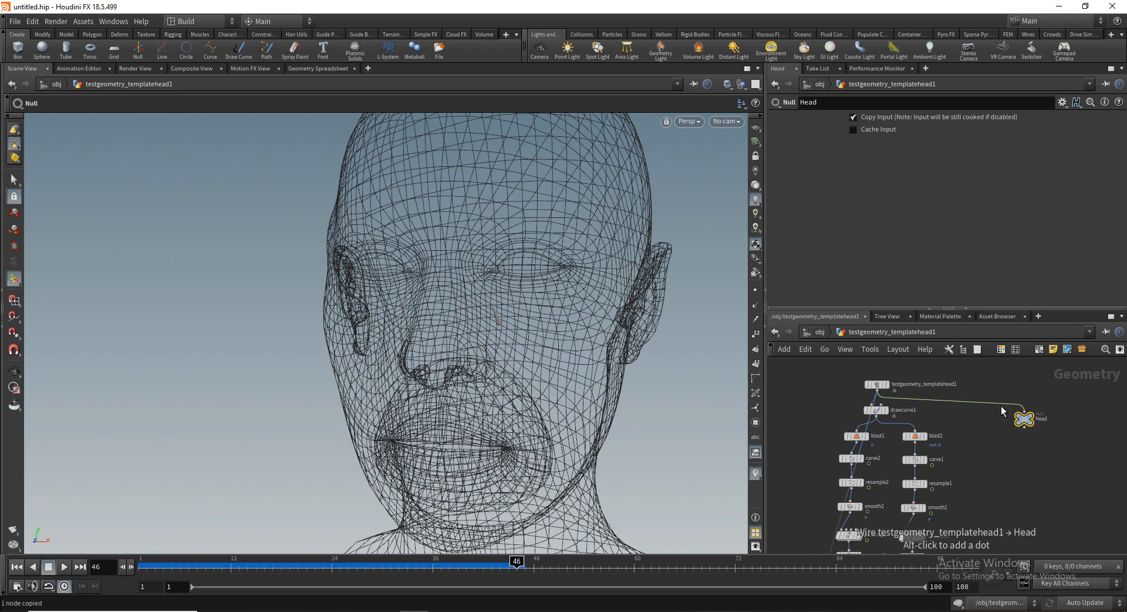
Step: Go up to the obj level and add a new Geometry object beside testgeometry_templatehead1
{"action": "scroll", "coordinate": [990, 467], "scroll_direction": "down", "scroll_amount": 3}
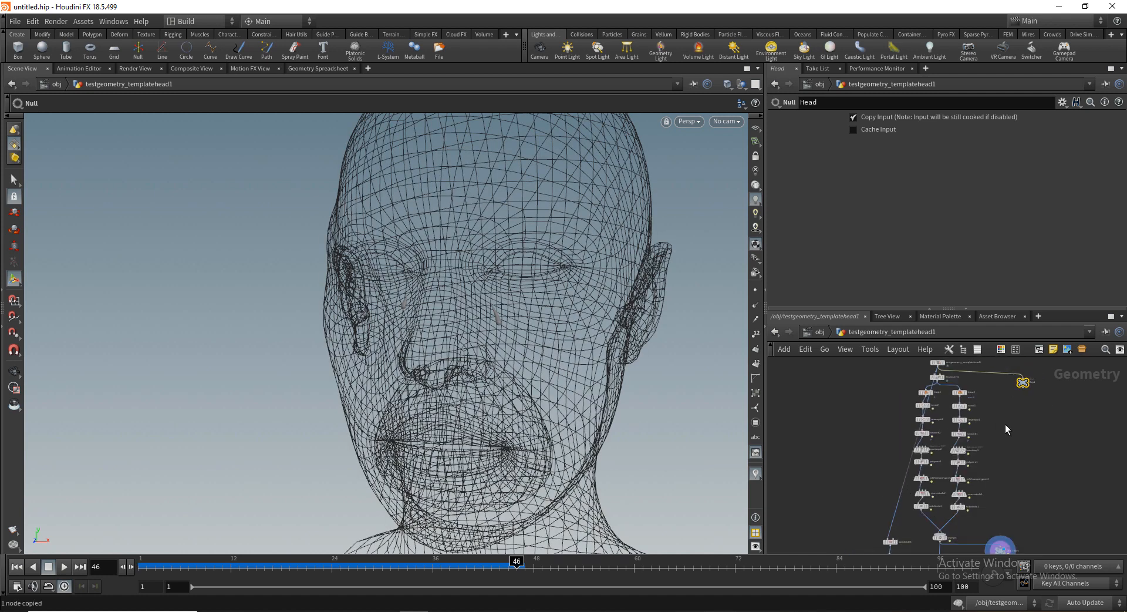
{"action": "left_click", "coordinate": [820, 332]}
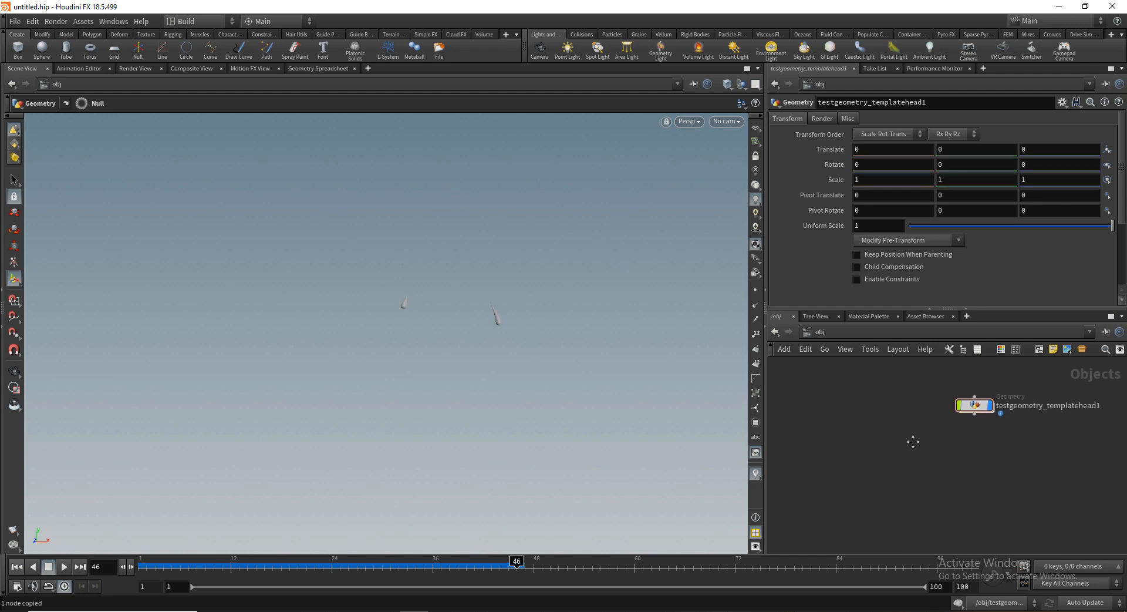
{"action": "key", "text": "Tab"}
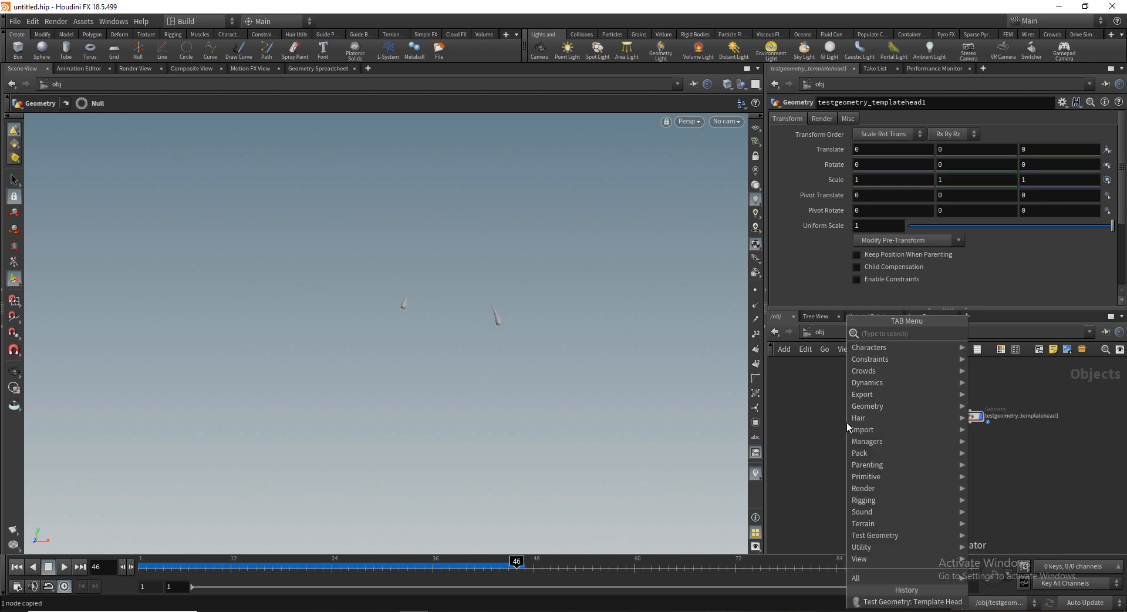
{"action": "type", "text": "hea"}
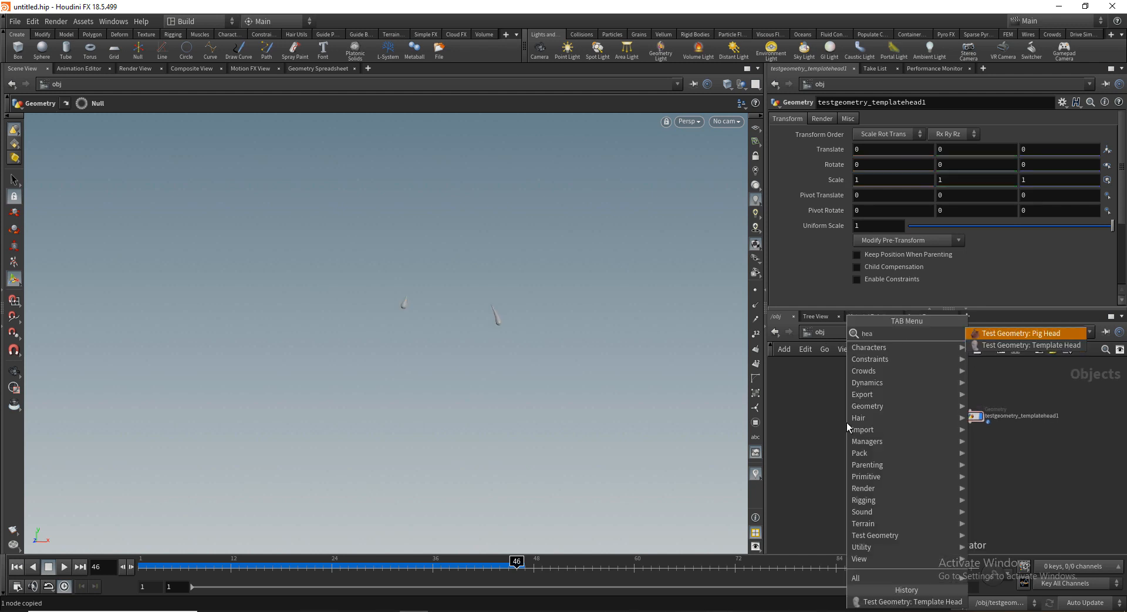
{"action": "key", "text": "BackSpace"}
{"action": "key", "text": "BackSpace"}
{"action": "key", "text": "BackSpace"}
{"action": "type", "text": "ge"}
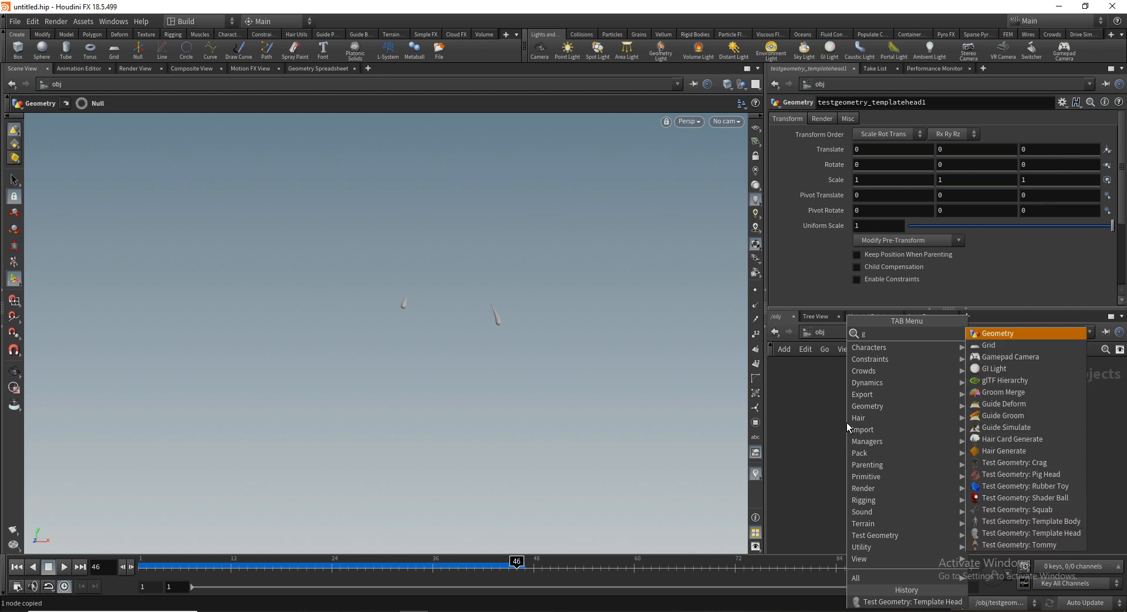
{"action": "key", "text": "Return"}
{"action": "key", "text": "Return"}
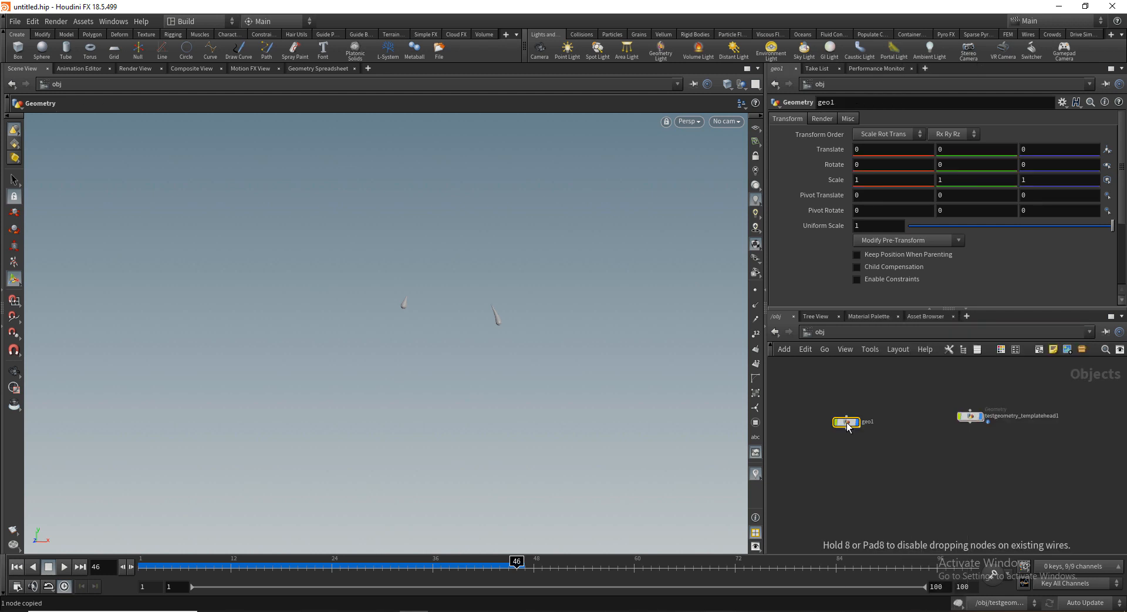
Step: Go back inside testgeometry_templatehead1 and set the render flag on the Head null
{"action": "middle_click_drag", "start_coordinate": [893, 421], "coordinate": [922, 415]}
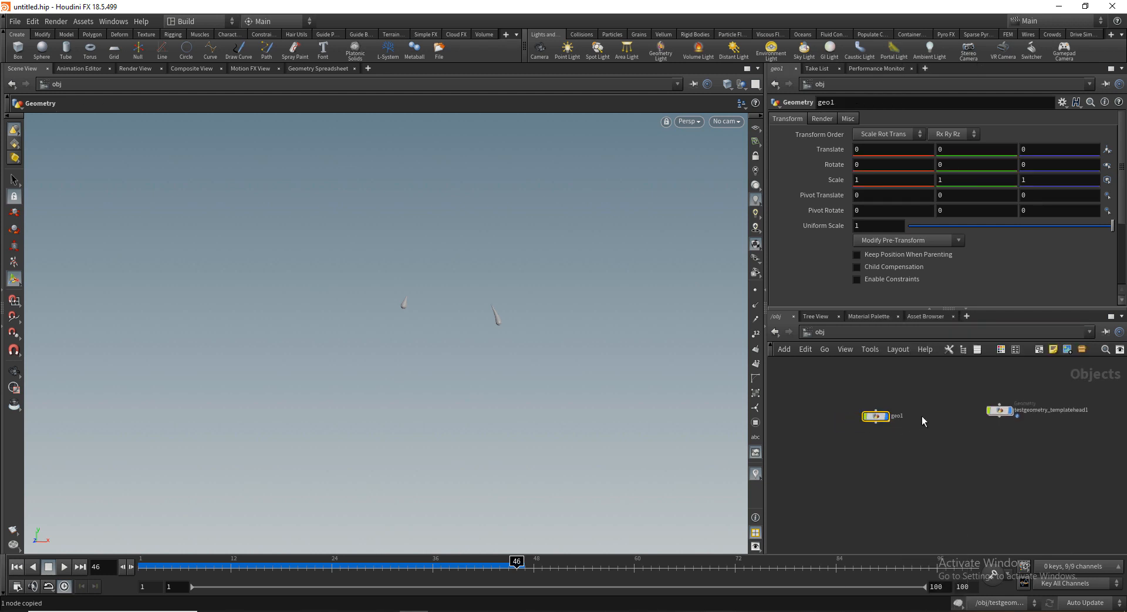
{"action": "double_click", "coordinate": [1011, 411]}
{"action": "scroll", "coordinate": [1040, 383], "scroll_direction": "up", "scroll_amount": 3}
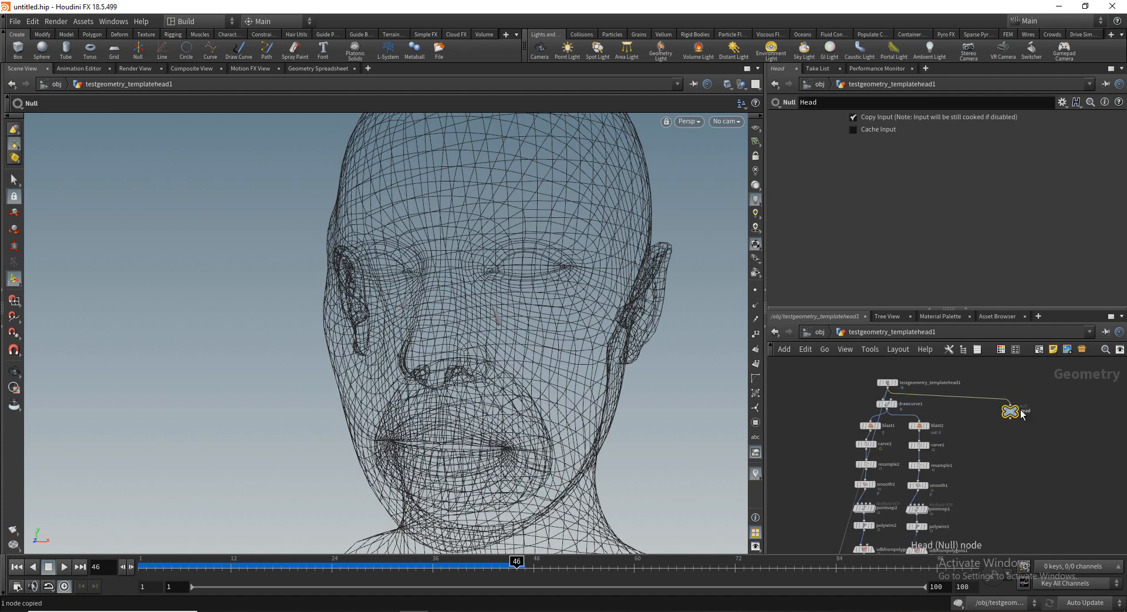
{"action": "left_click", "coordinate": [1020, 410]}
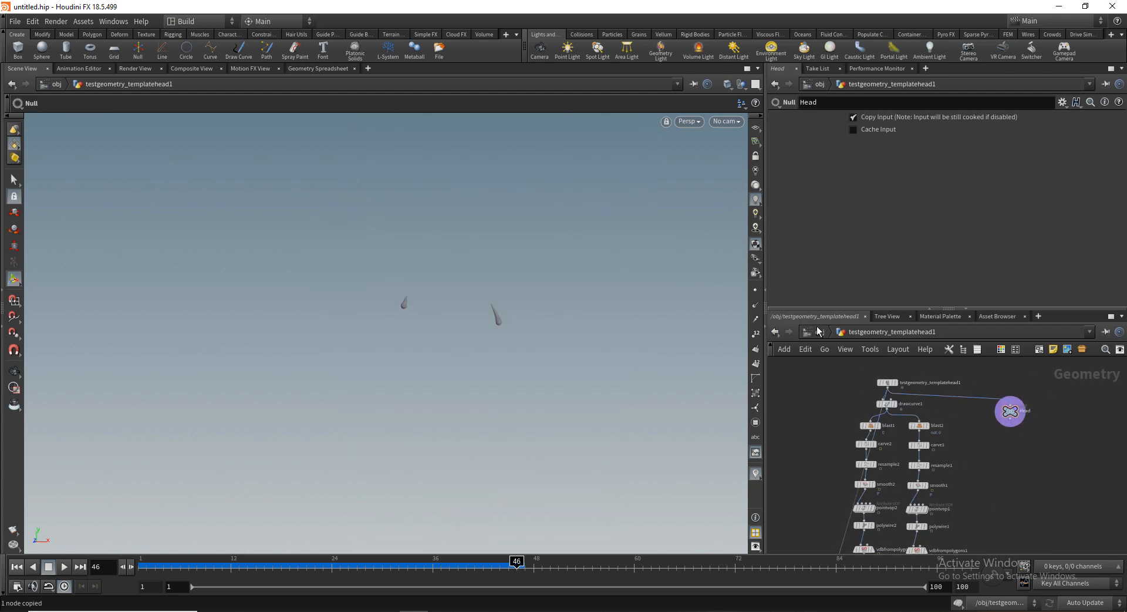
Step: Enter the new geo1 object from the obj level and add an Object Merge node
{"action": "left_click", "coordinate": [817, 333]}
{"action": "double_click", "coordinate": [873, 411]}
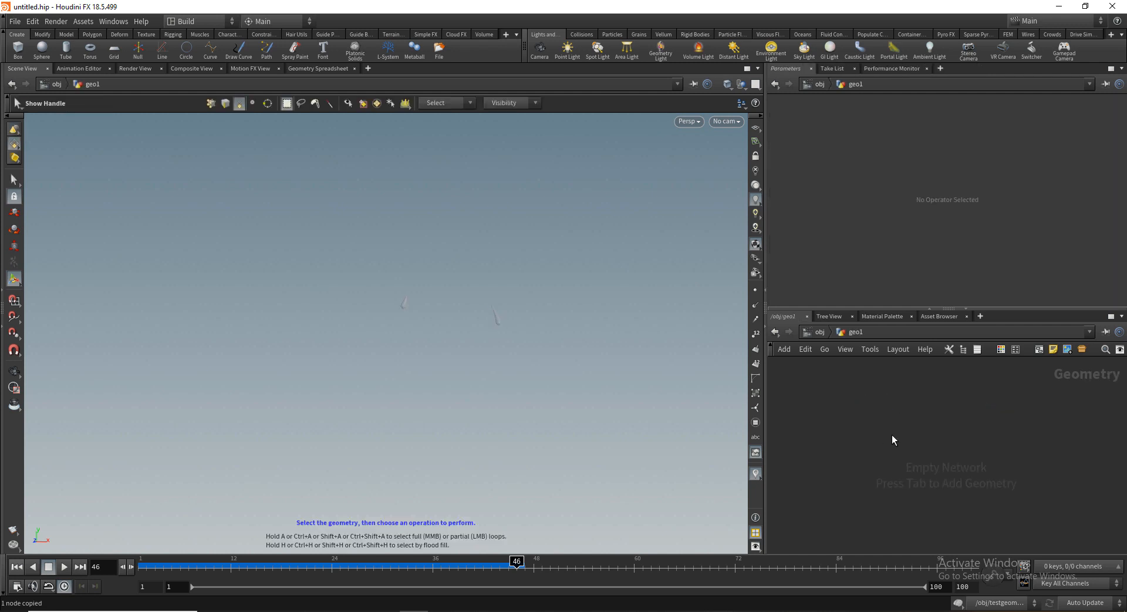
{"action": "key", "text": "Tab"}
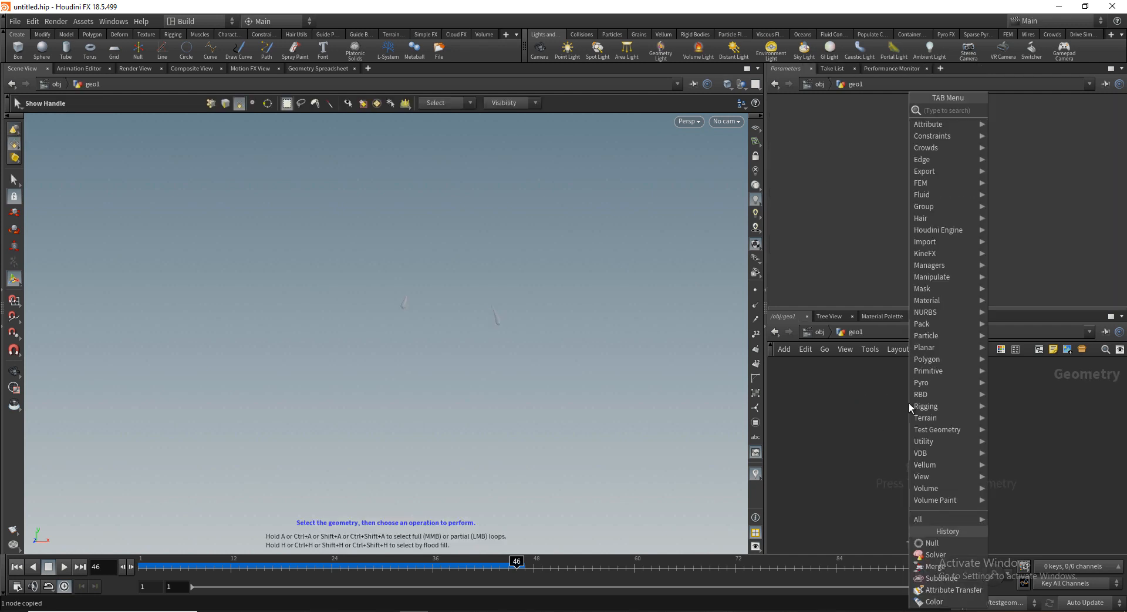
{"action": "type", "text": "obje"}
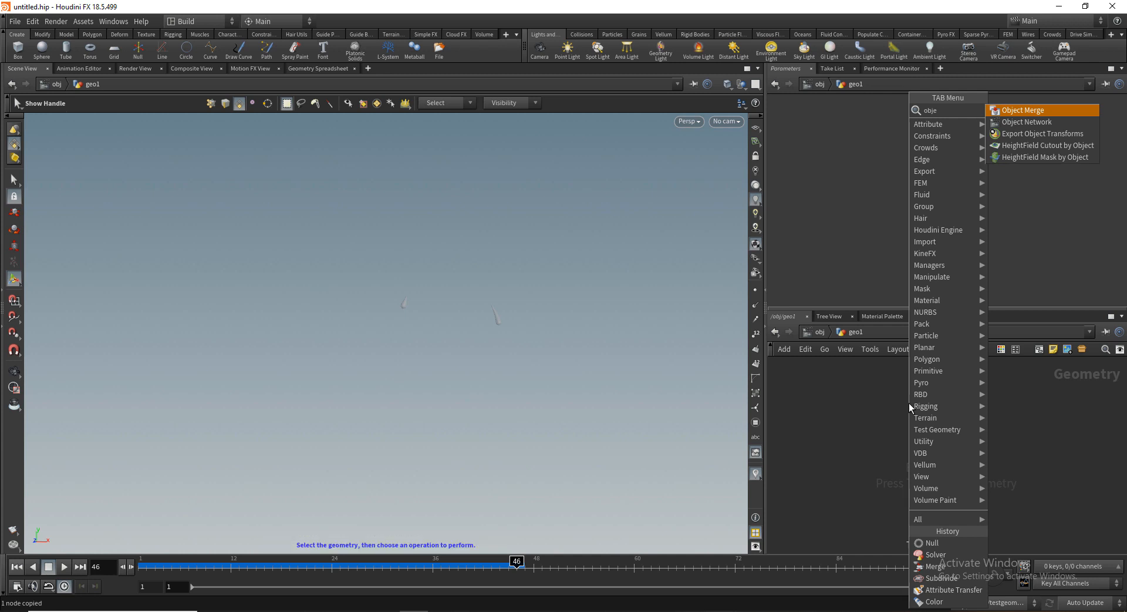
{"action": "key", "text": "Return"}
{"action": "left_click", "coordinate": [909, 403]}
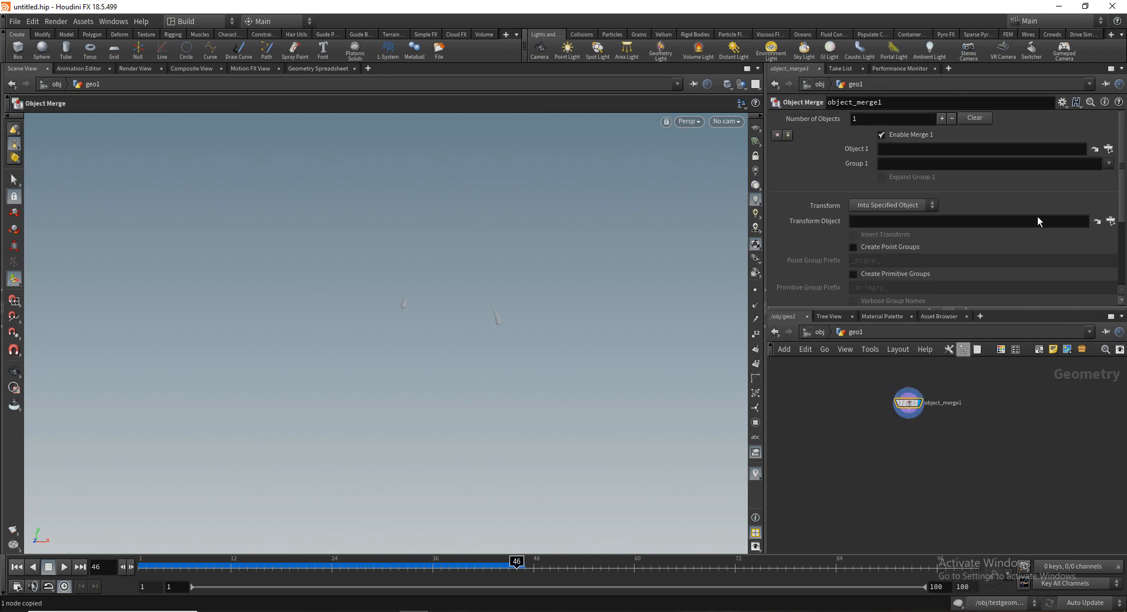
Step: Set object_merge1's Object 1 to the Out_Tears null inside testgeometry_templatehead1
{"action": "left_click", "coordinate": [1109, 149]}
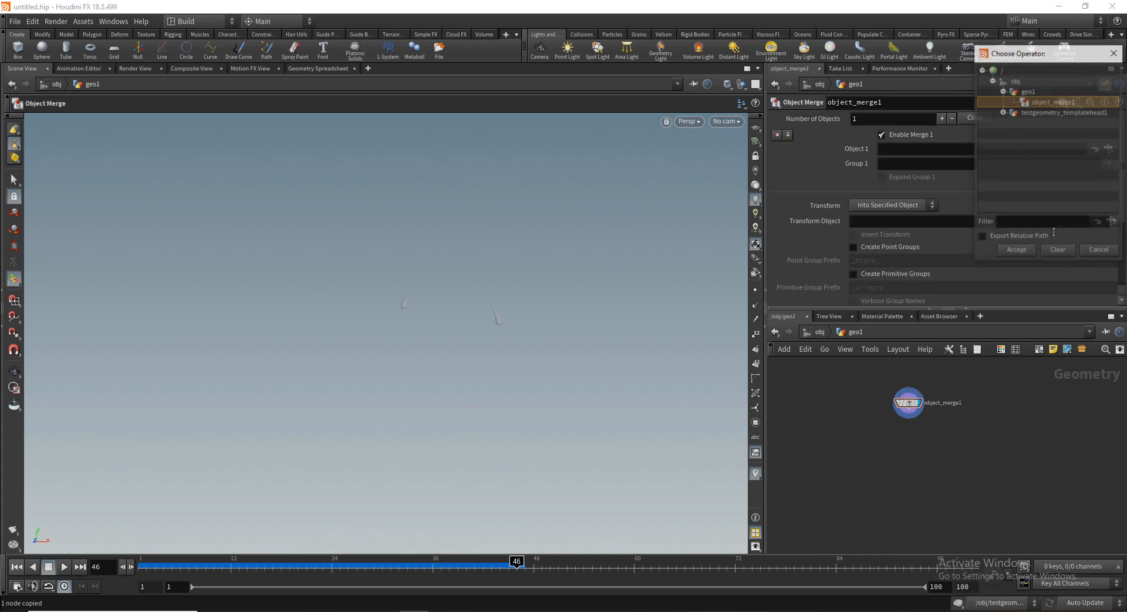
{"action": "left_click", "coordinate": [1003, 92]}
{"action": "left_click", "coordinate": [1003, 101]}
{"action": "scroll", "coordinate": [1036, 170], "scroll_direction": "down", "scroll_amount": 5}
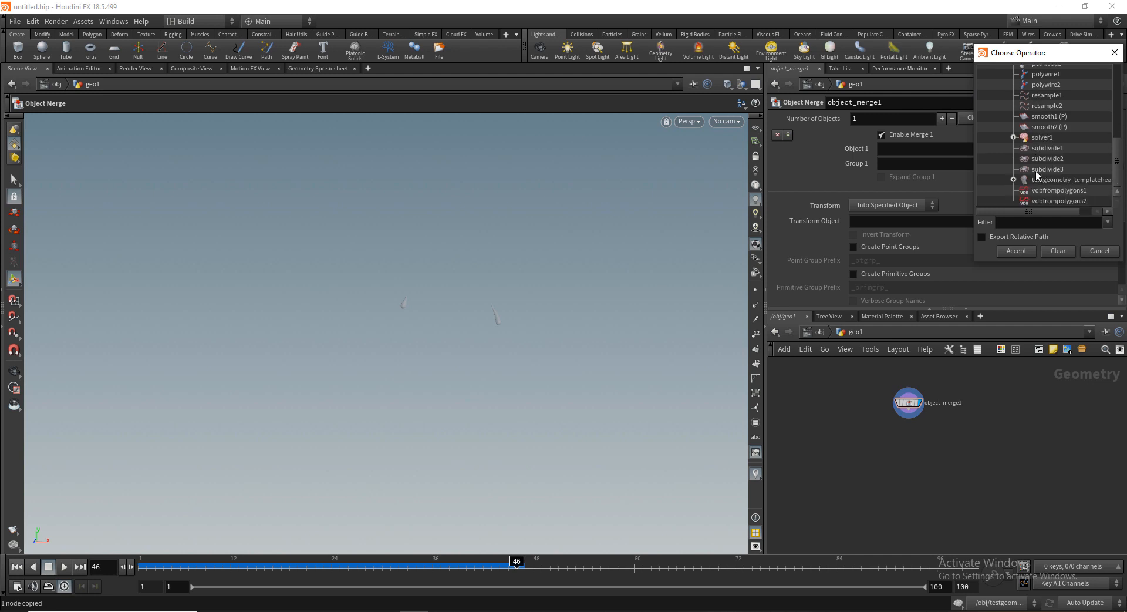
{"action": "scroll", "coordinate": [1036, 174], "scroll_direction": "up", "scroll_amount": 5}
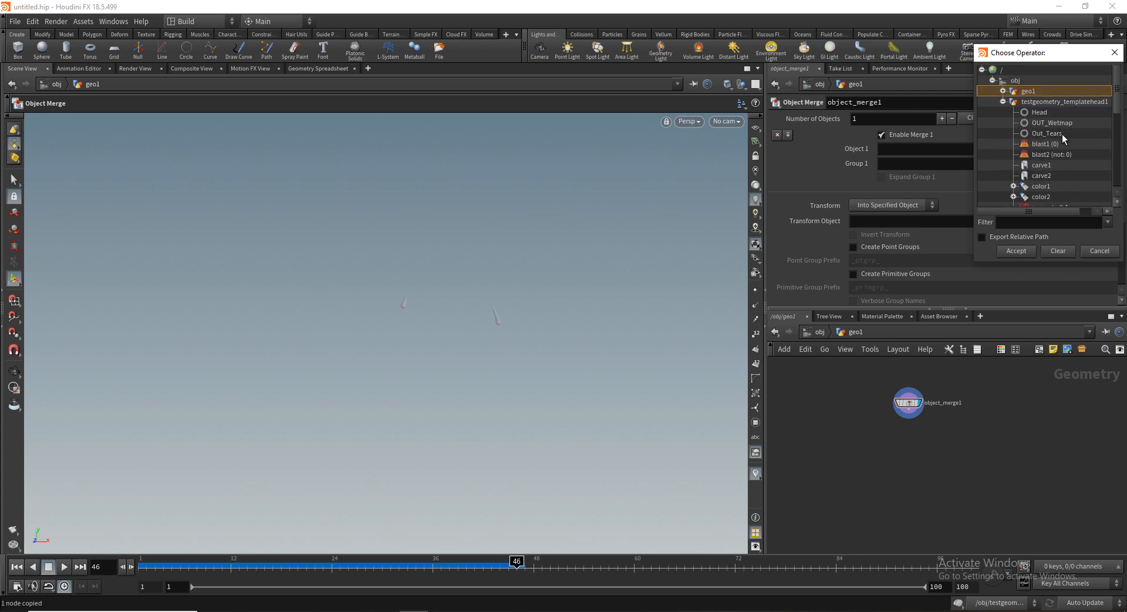
{"action": "left_click", "coordinate": [1047, 133]}
{"action": "left_click", "coordinate": [1016, 251]}
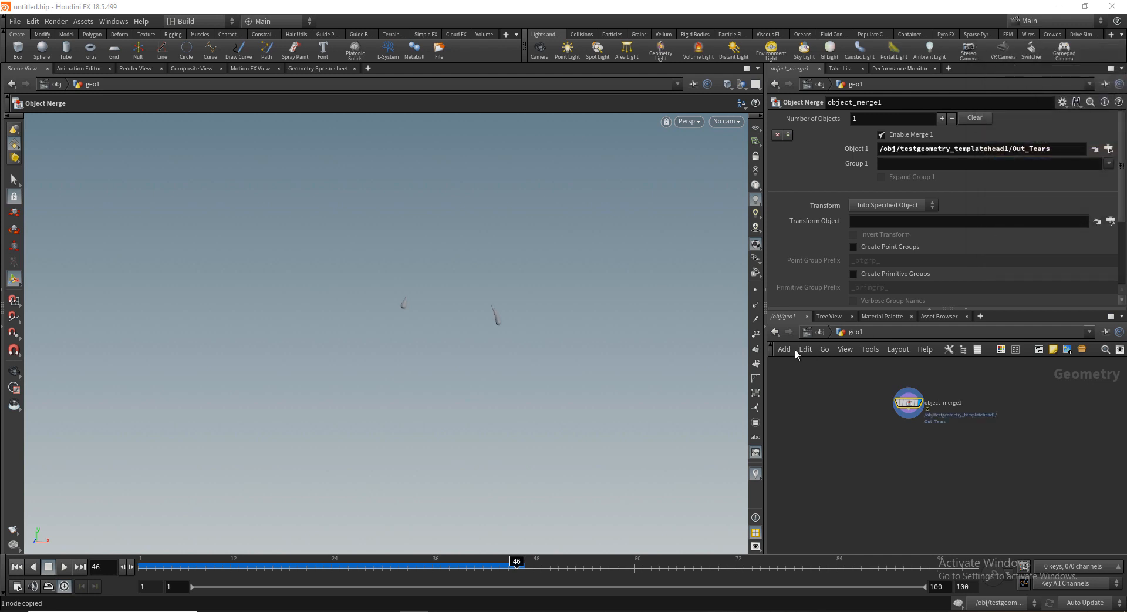
Step: Go up to the obj level, paste a copy of geo1 below it and enter the copied object
{"action": "left_click", "coordinate": [820, 332]}
{"action": "key", "text": "ctrl+v"}
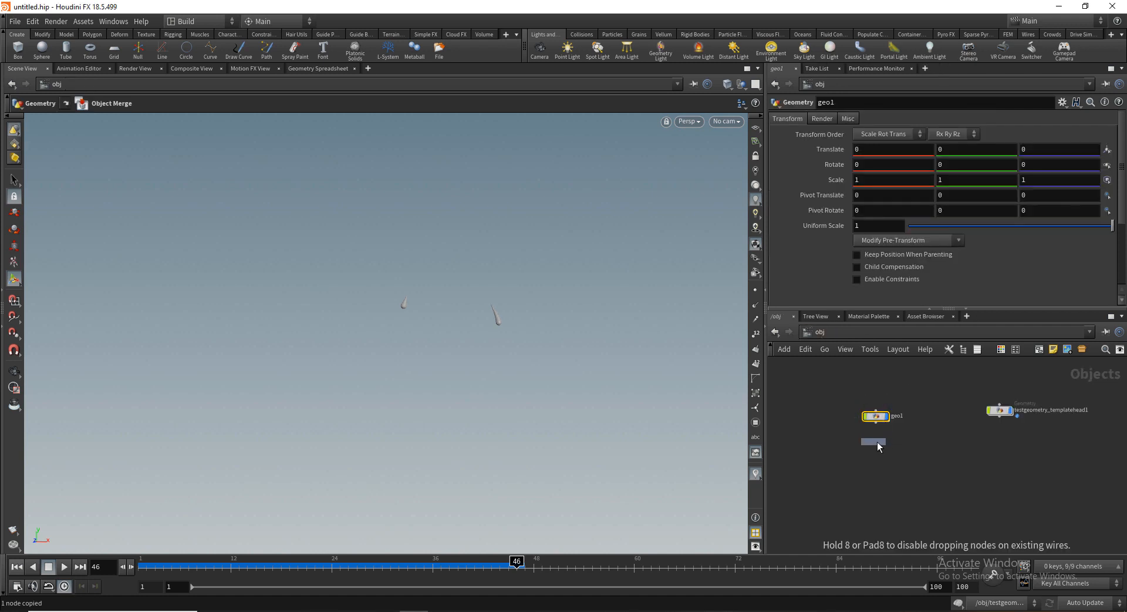
{"action": "left_click", "coordinate": [878, 444]}
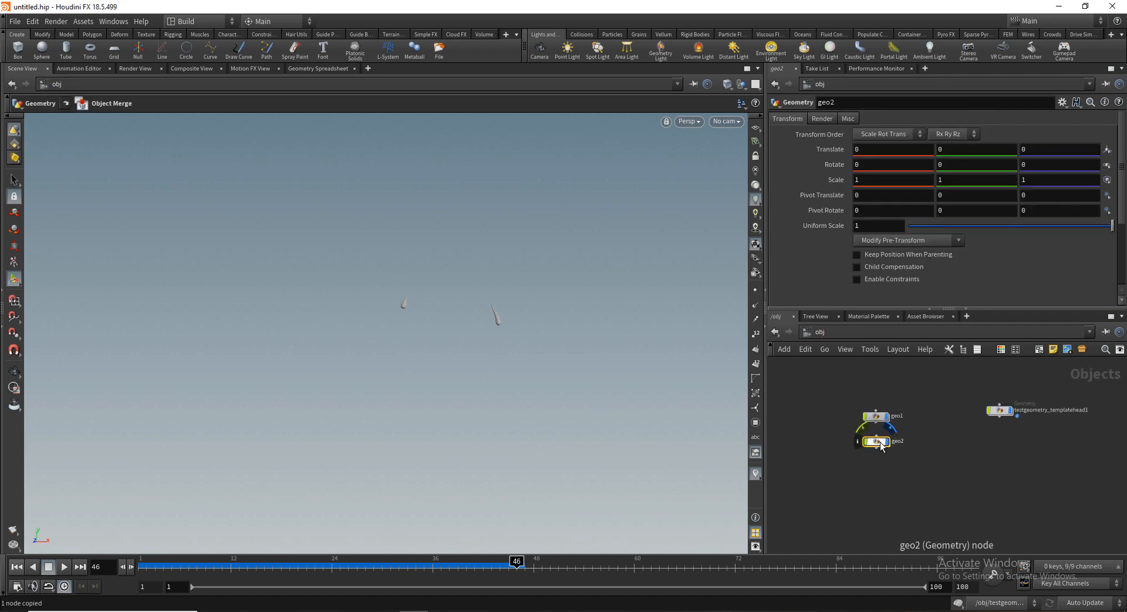
{"action": "double_click", "coordinate": [880, 444]}
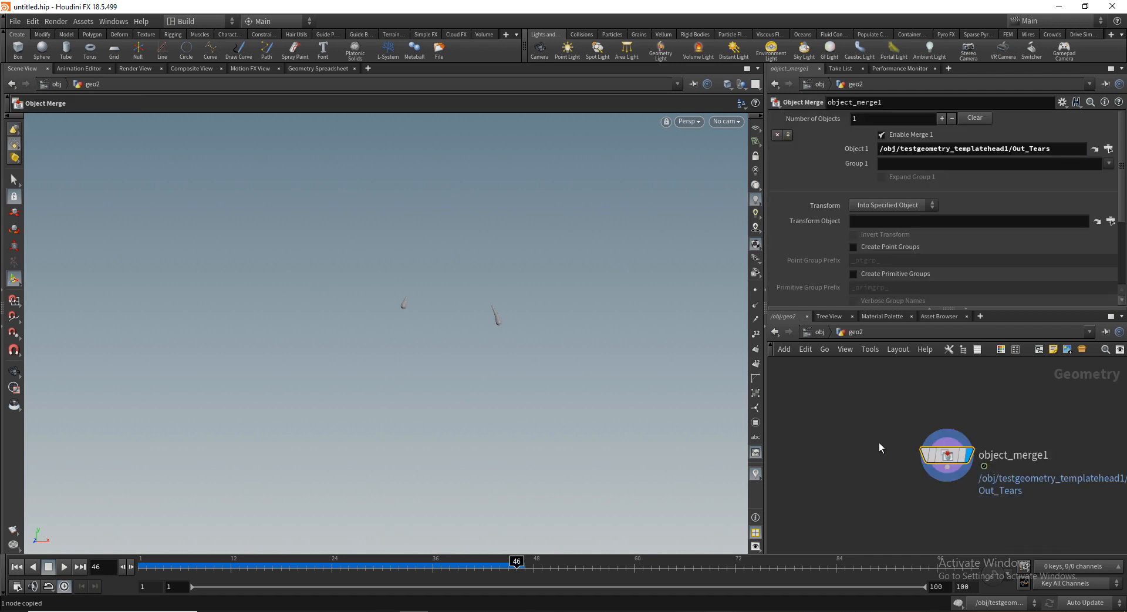
Step: Set Object 1 of the copied object_merge1 to the OUT_Wetmap null inside testgeometry_templatehead1
{"action": "left_click", "coordinate": [1108, 149]}
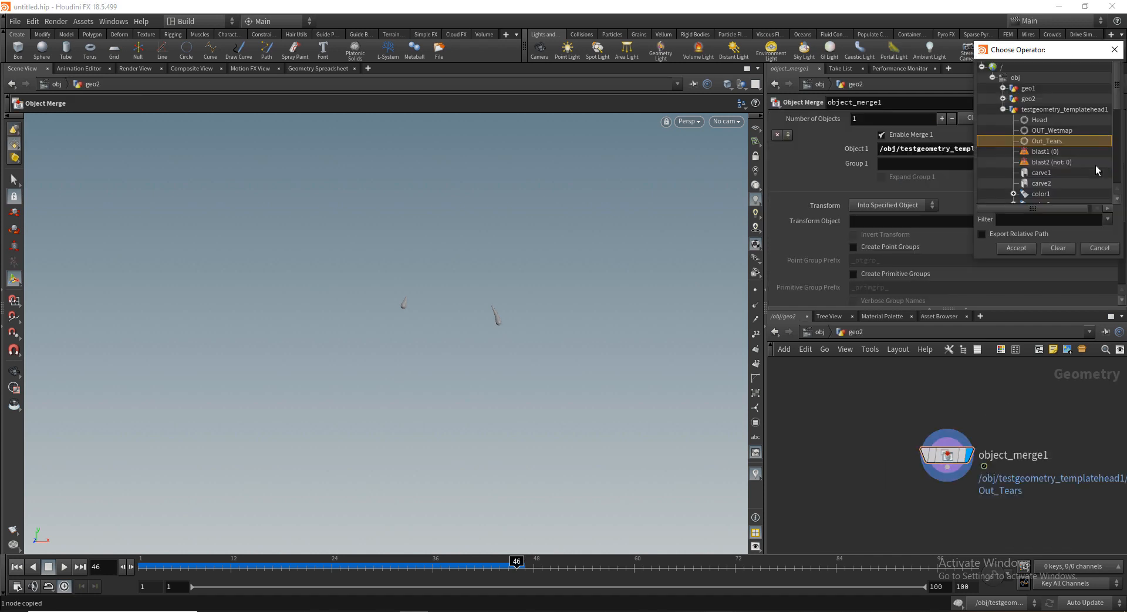
{"action": "left_click", "coordinate": [1051, 131]}
{"action": "double_click", "coordinate": [1062, 132]}
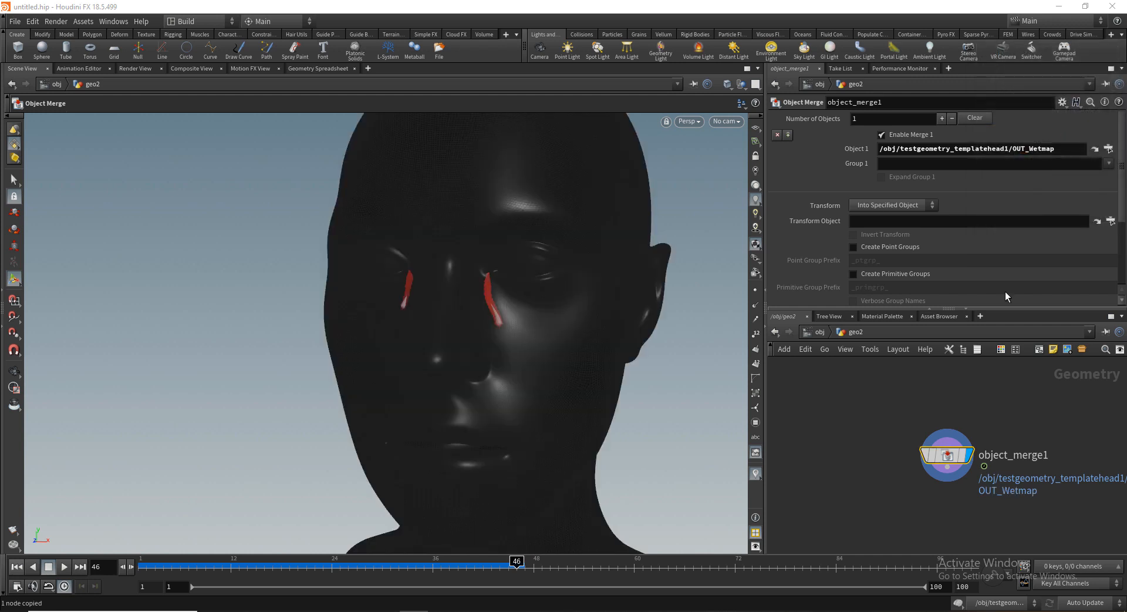
{"action": "left_click", "coordinate": [871, 424]}
{"action": "scroll", "coordinate": [875, 406], "scroll_direction": "down", "scroll_amount": 2}
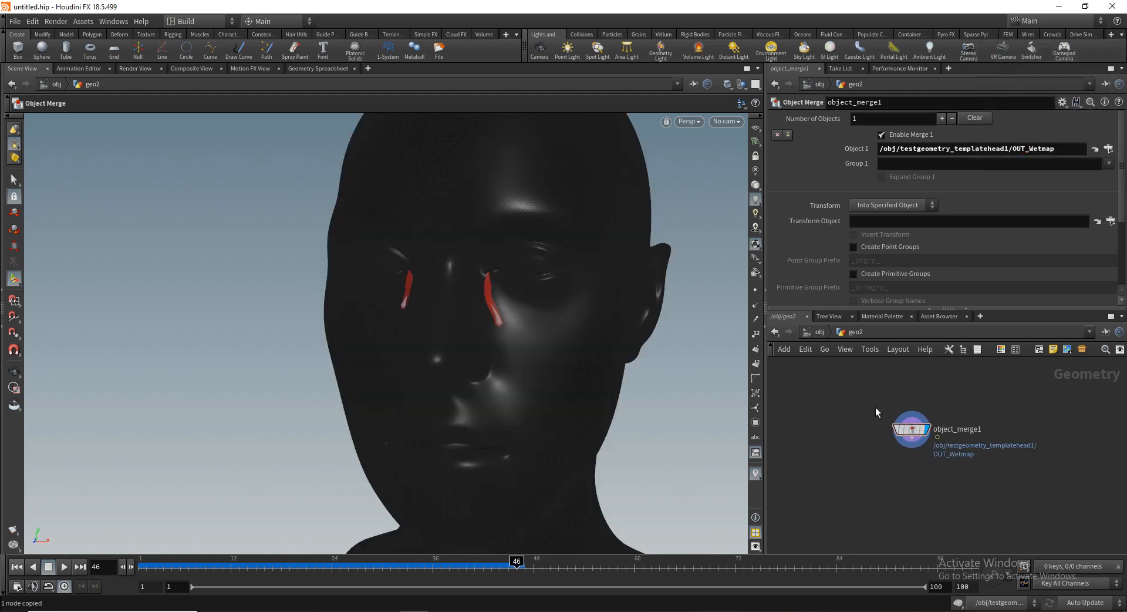
Step: Return to the obj level and rename the geo1 object to REN_tears
{"action": "left_click", "coordinate": [817, 332]}
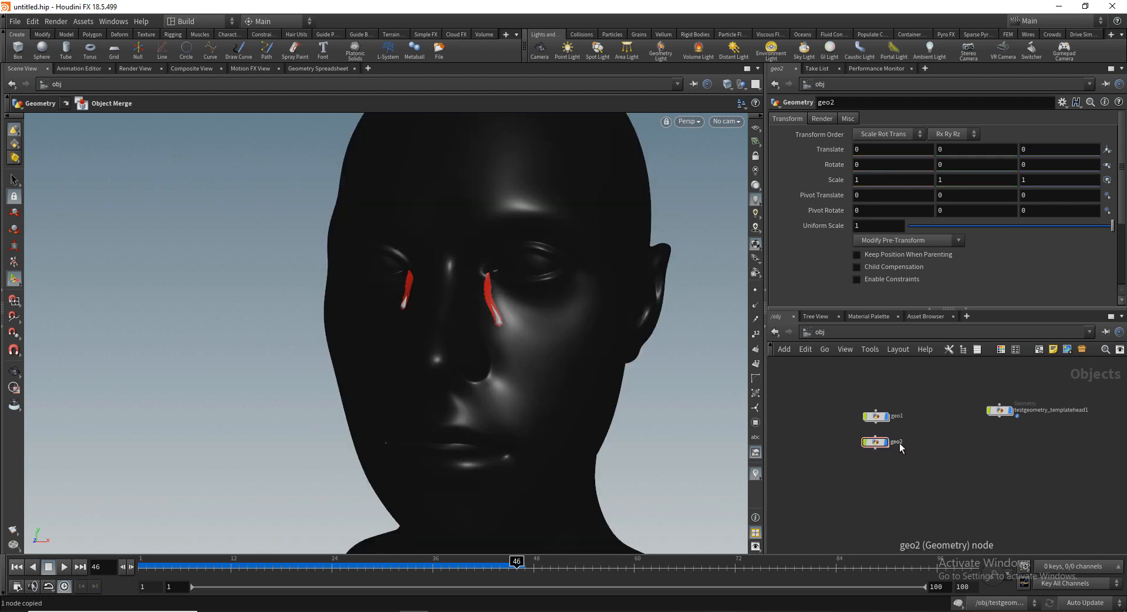
{"action": "left_click_drag", "start_coordinate": [885, 441], "coordinate": [888, 443]}
{"action": "double_click", "coordinate": [896, 415]}
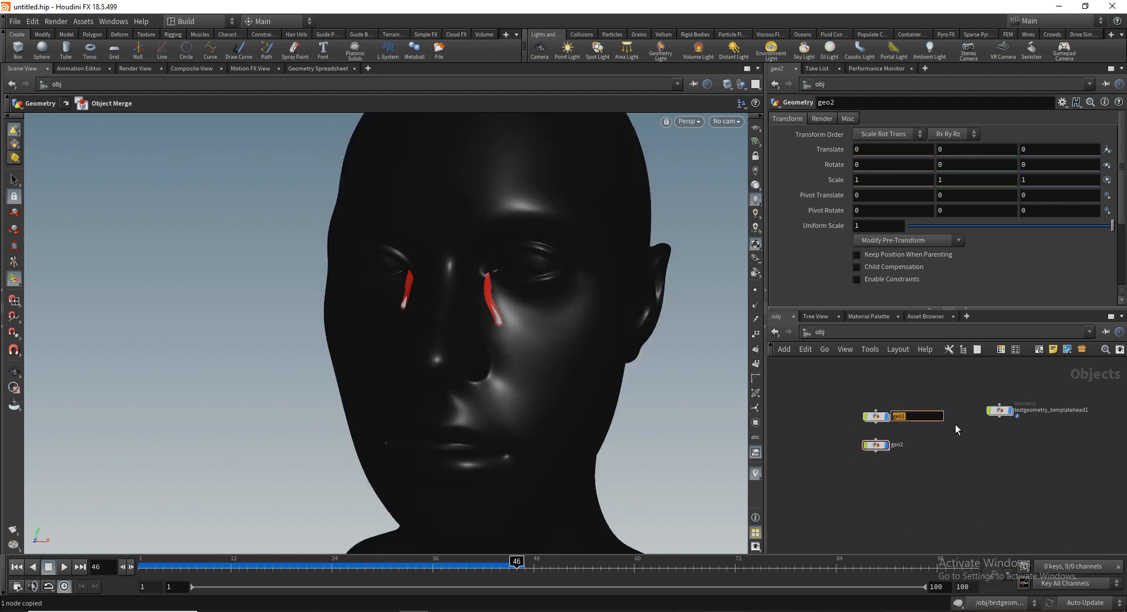
{"action": "type", "text": "tearsTEa"}
{"action": "key", "text": "BackSpace"}
{"action": "key", "text": "BackSpace"}
{"action": "key", "text": "BackSpace"}
{"action": "type", "text": "REN_"}
{"action": "key", "text": "BackSpace"}
{"action": "type", "text": "_"}
{"action": "key", "text": "Return"}
Step: Rename the geo2 object to REN_wetmap
{"action": "double_click", "coordinate": [901, 444]}
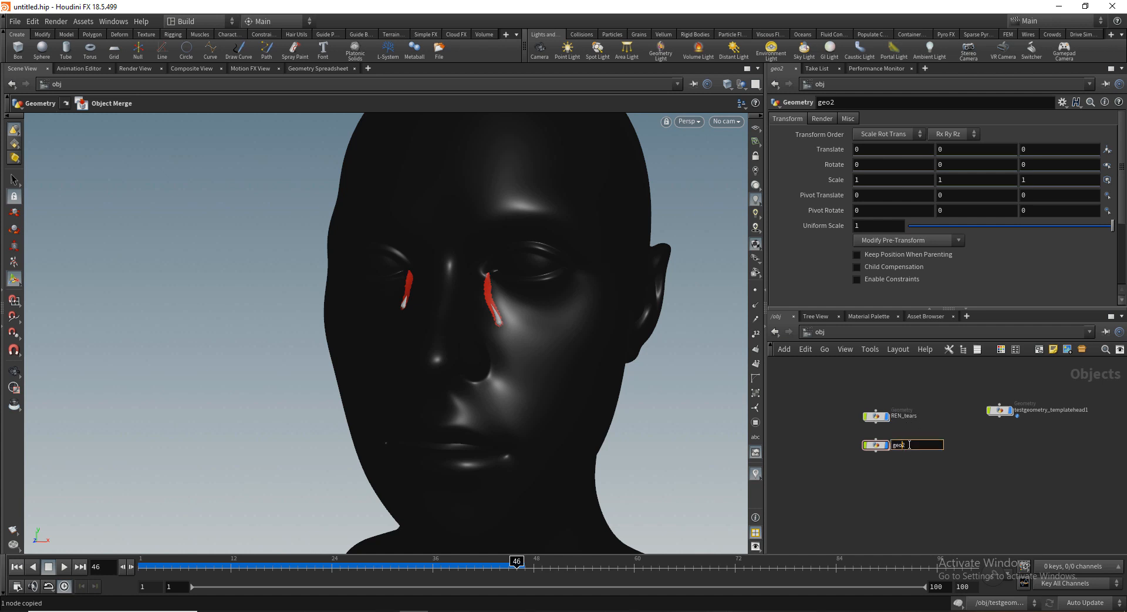
{"action": "left_click_drag", "start_coordinate": [909, 446], "coordinate": [856, 451]}
{"action": "type", "text": "REN_wetmap"}
{"action": "key", "text": "Return"}
Step: Select REN_wetmap, find the Constant material in the material gallery, add it to /mat and open its node
{"action": "left_click", "coordinate": [883, 439]}
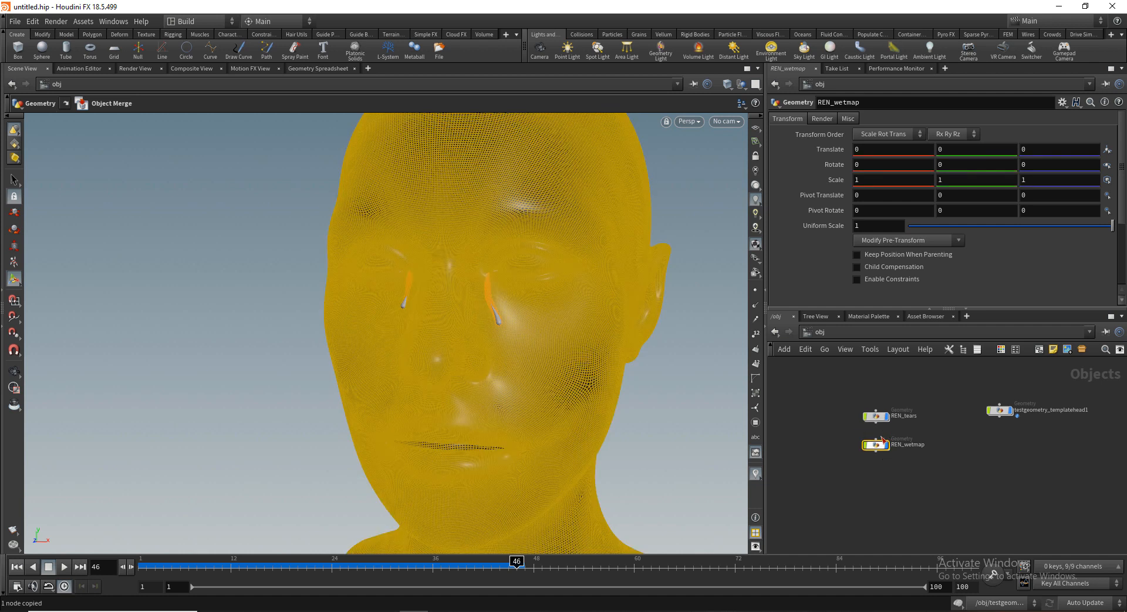
{"action": "left_click", "coordinate": [869, 317]}
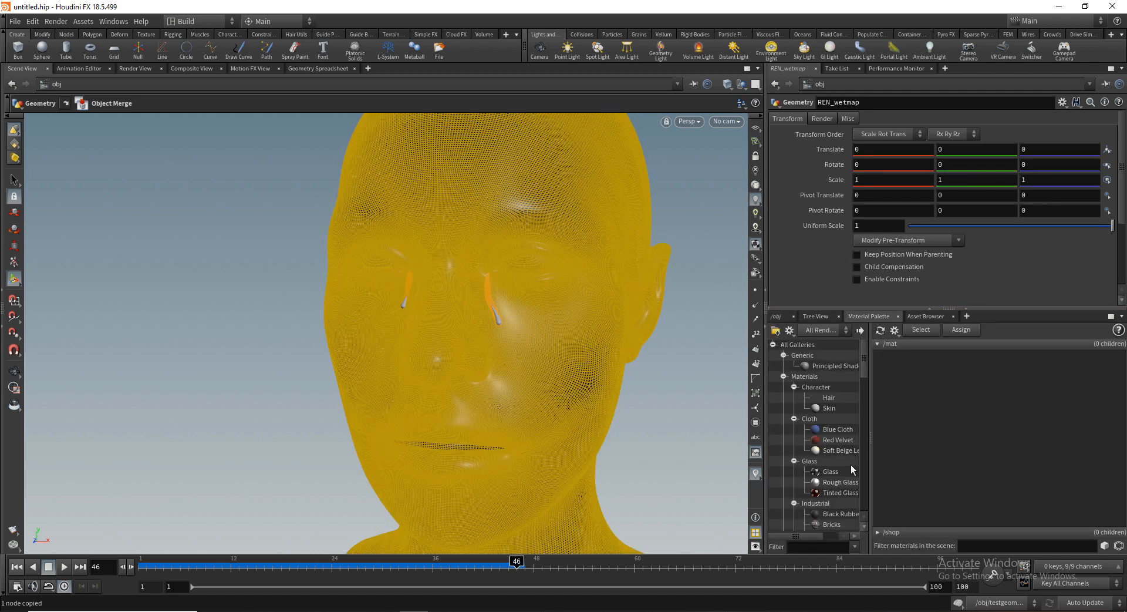
{"action": "scroll", "coordinate": [851, 466], "scroll_direction": "down", "scroll_amount": 10}
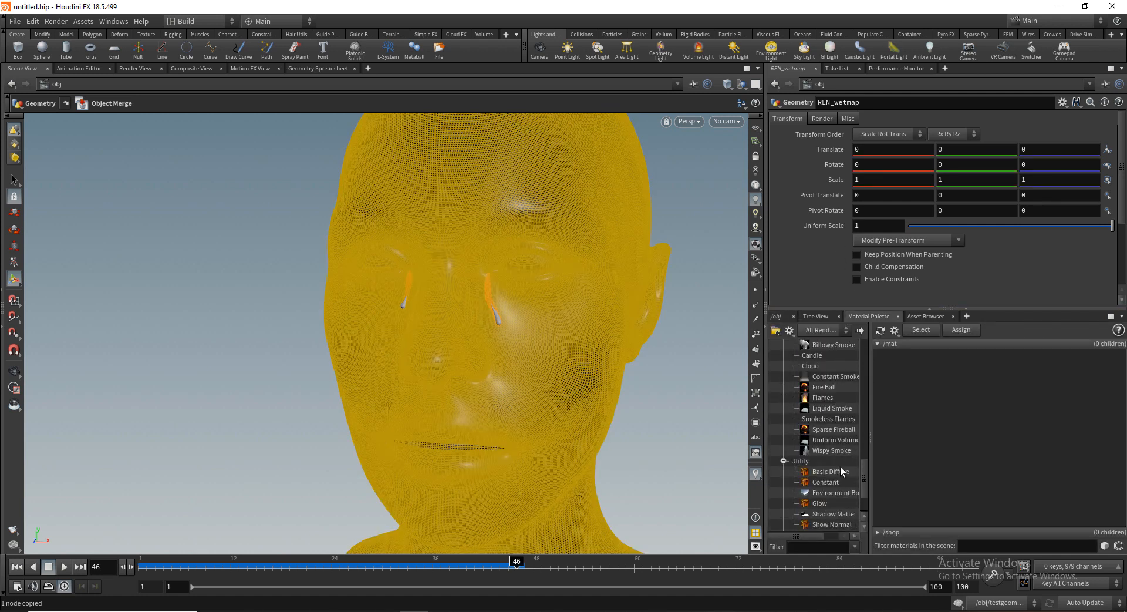
{"action": "scroll", "coordinate": [840, 466], "scroll_direction": "up", "scroll_amount": 5}
{"action": "left_click", "coordinate": [806, 546]}
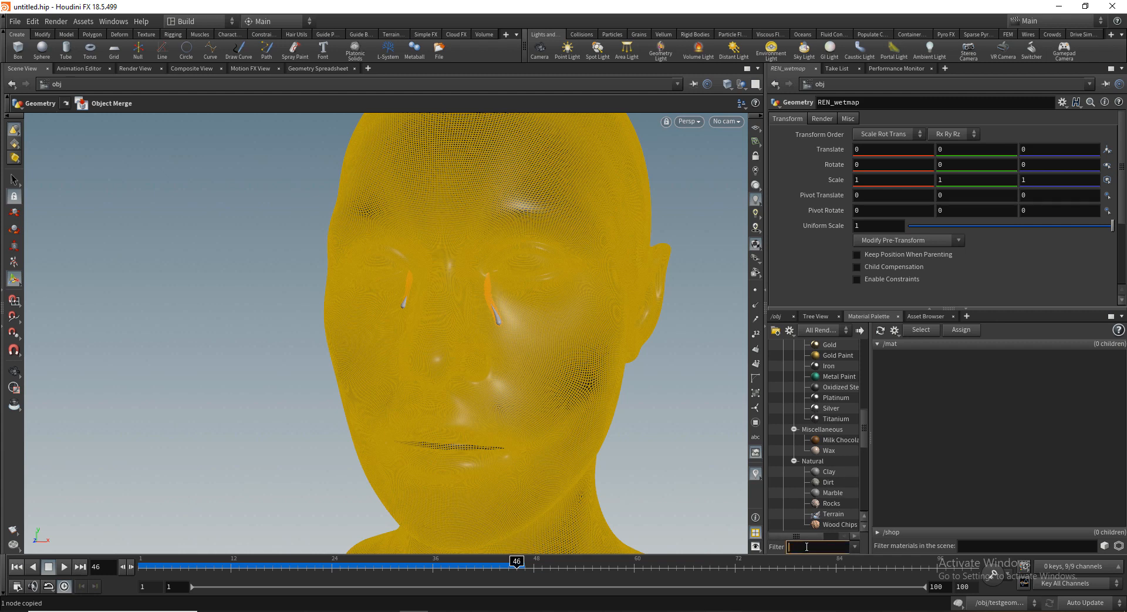
{"action": "type", "text": "constant"}
{"action": "left_click_drag", "start_coordinate": [836, 390], "coordinate": [930, 375]}
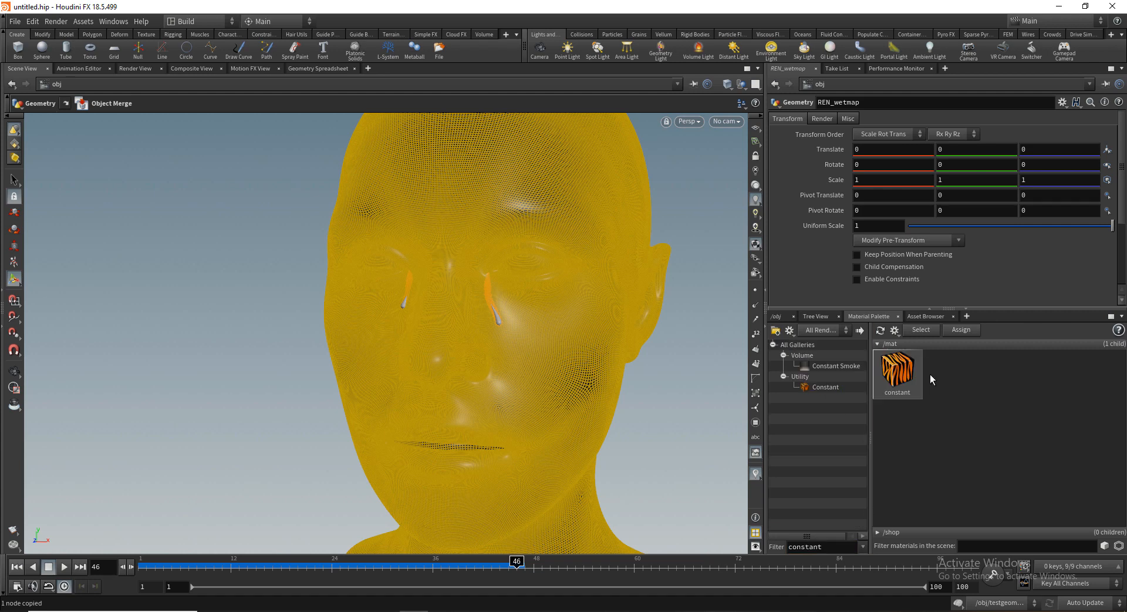
{"action": "double_click", "coordinate": [930, 374]}
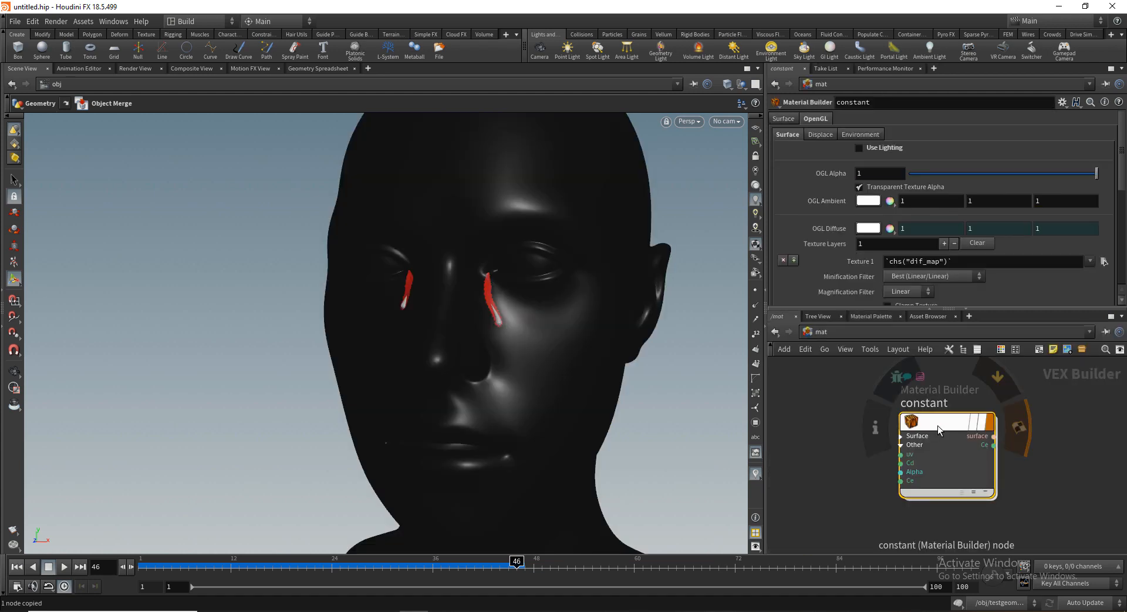
Step: Go back to the obj network and assign /mat/constant as the render material of REN_wetmap
{"action": "left_click", "coordinate": [818, 332]}
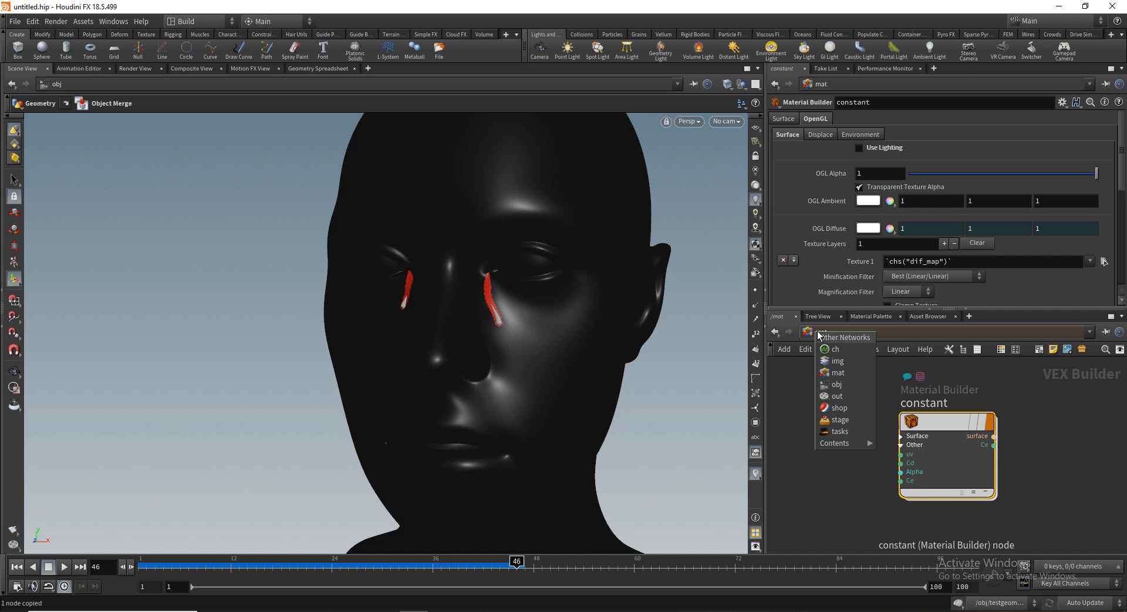
{"action": "left_click", "coordinate": [836, 385]}
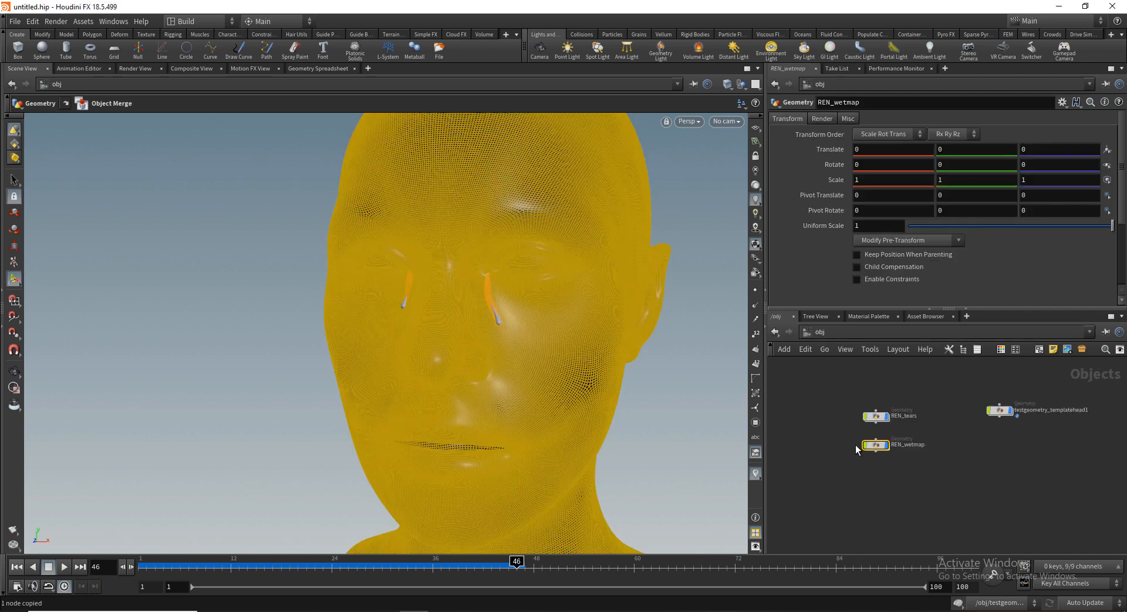
{"action": "left_click", "coordinate": [824, 118]}
{"action": "left_click", "coordinate": [904, 136]}
{"action": "type", "text": "/mat/constant"}
{"action": "key", "text": "Return"}
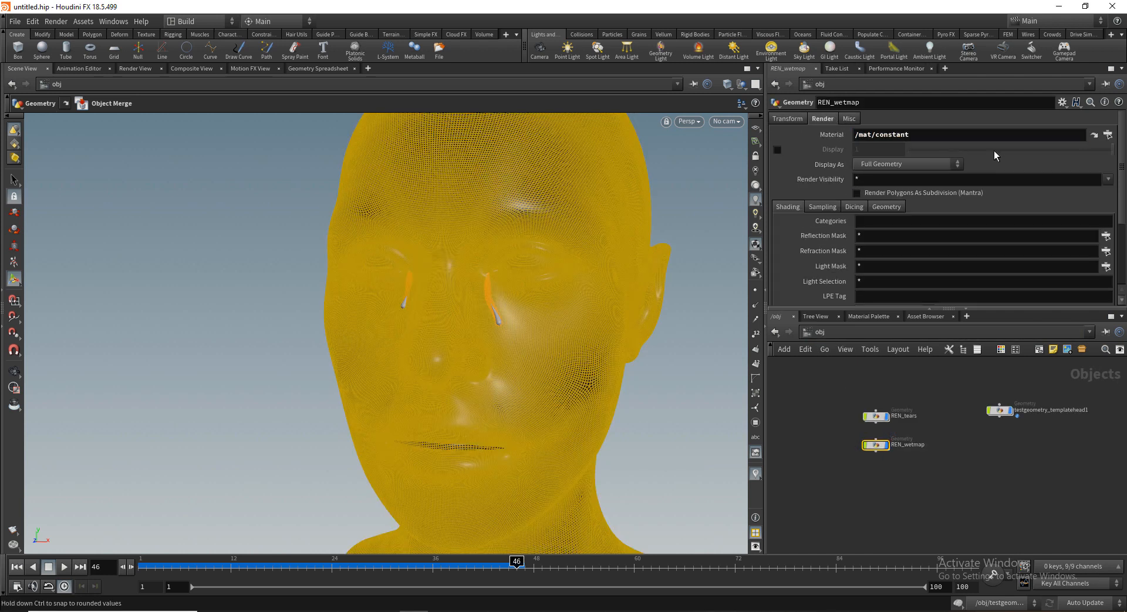
{"action": "left_click", "coordinate": [971, 478]}
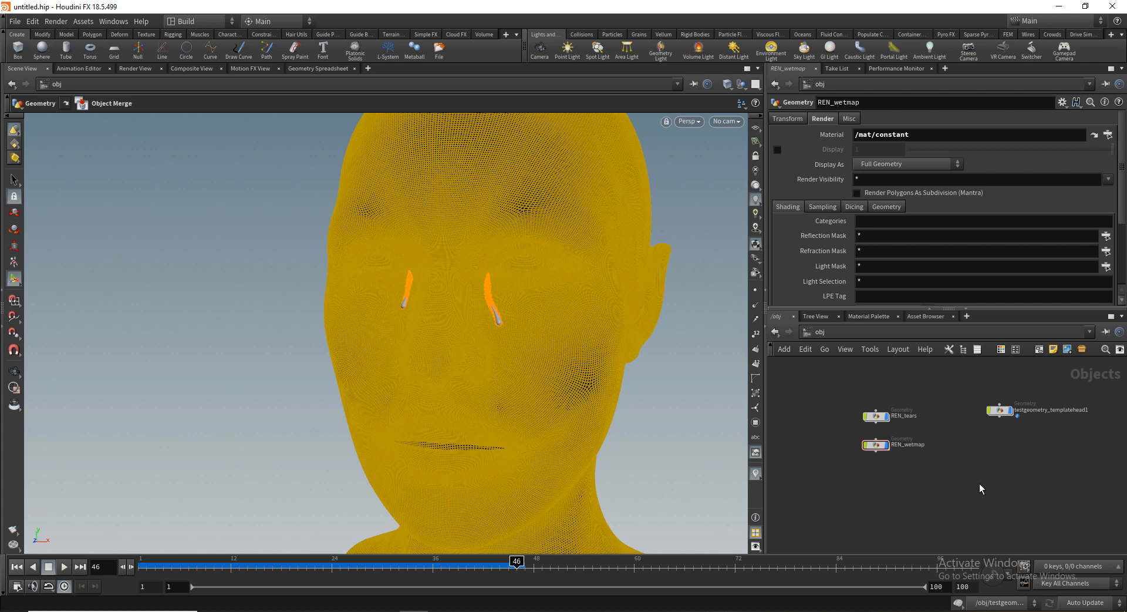
Step: Switch to the out network and add a Mantra render node
{"action": "left_click", "coordinate": [840, 333]}
{"action": "left_click", "coordinate": [862, 397]}
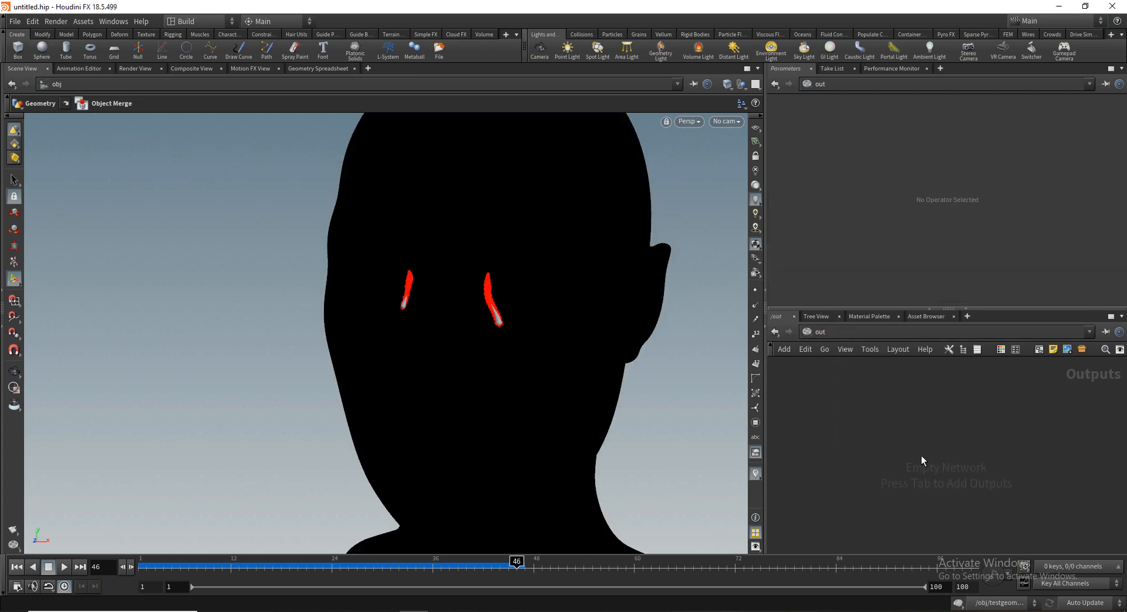
{"action": "key", "text": "Tab"}
{"action": "type", "text": "ma"}
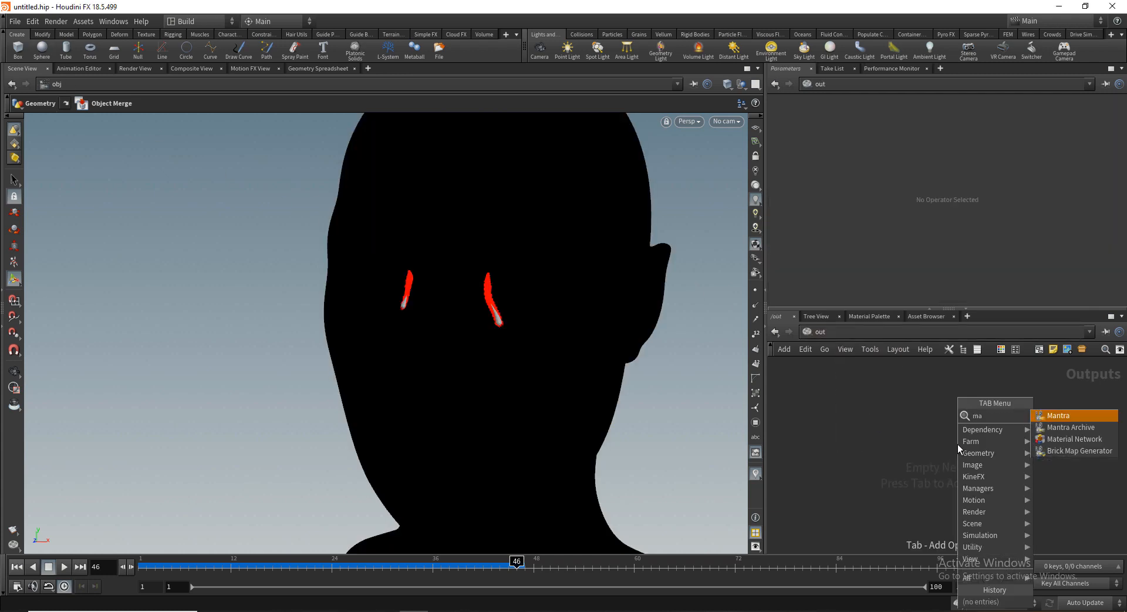
{"action": "key", "text": "Return"}
{"action": "left_click", "coordinate": [956, 445]}
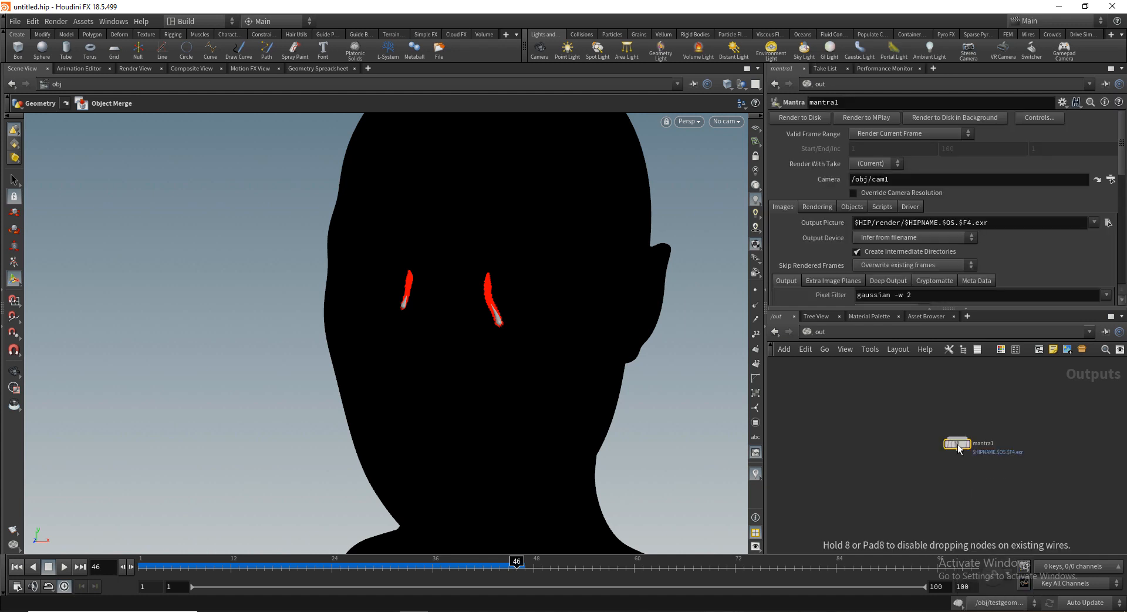
Step: Clear mantra1's Candidate Objects and set its Force Objects to REN_wetmap
{"action": "left_click", "coordinate": [850, 207]}
{"action": "double_click", "coordinate": [867, 224]}
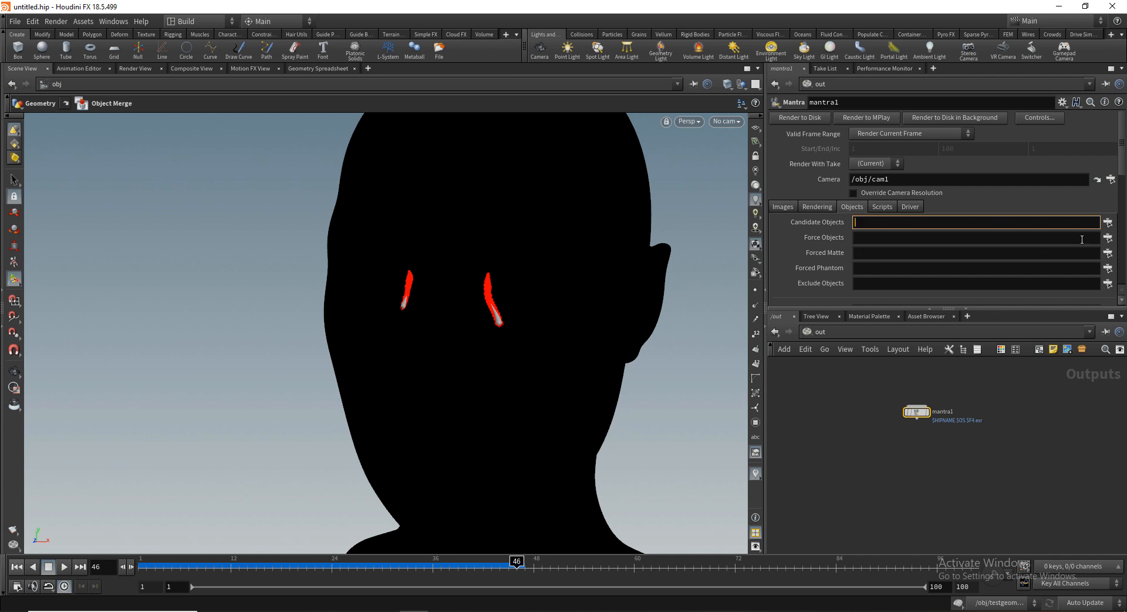
{"action": "left_click", "coordinate": [1107, 238]}
{"action": "left_click", "coordinate": [954, 98]}
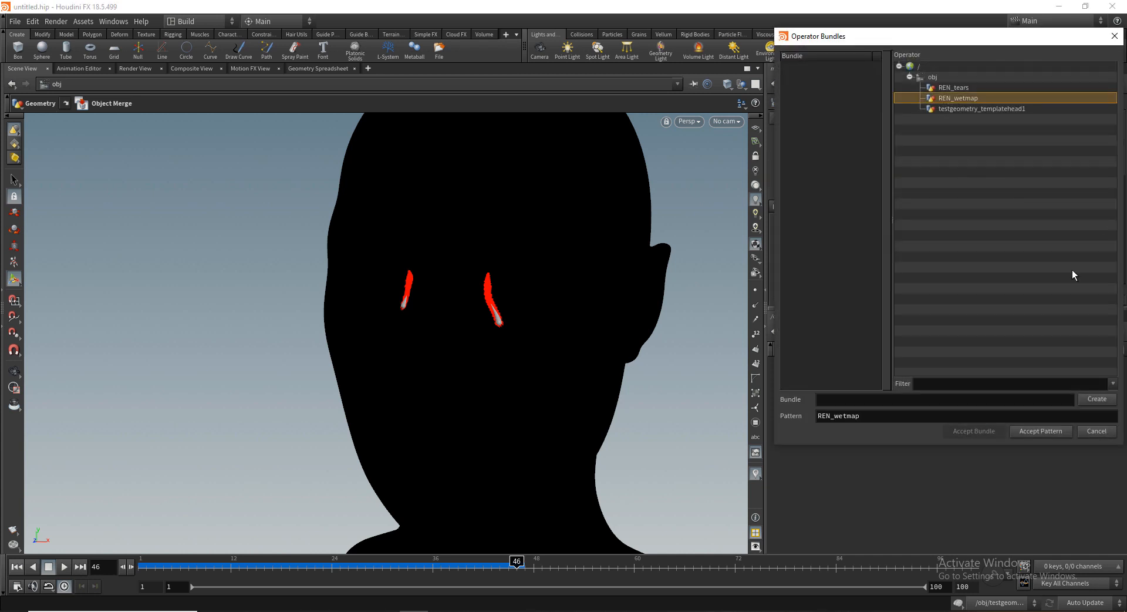
{"action": "left_click", "coordinate": [1042, 432]}
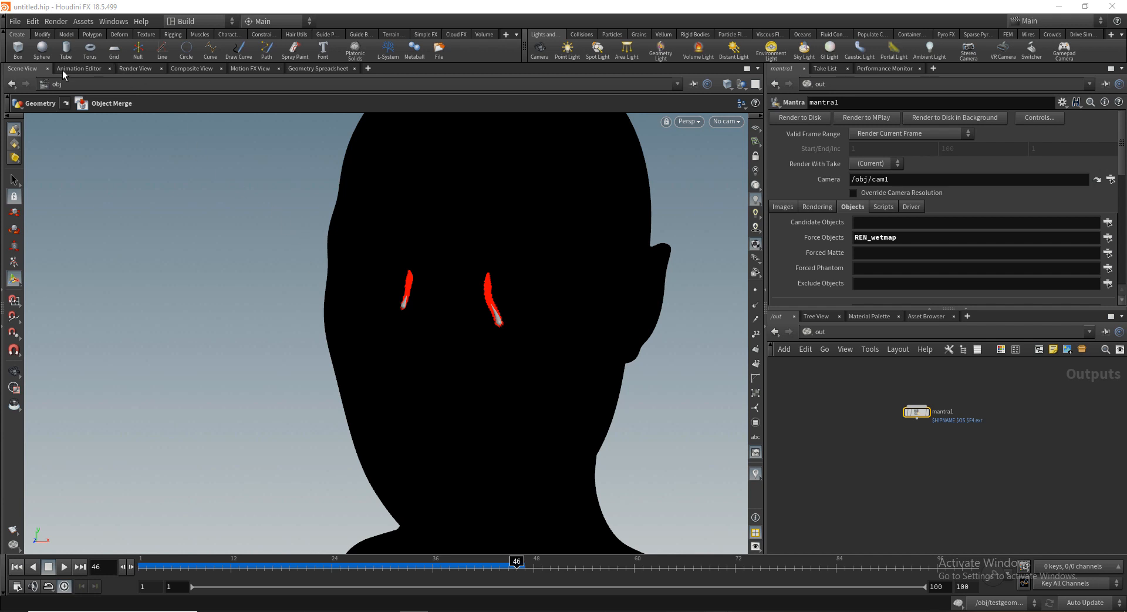
Step: Render /out/mantra1 in the Render View, using Scene View 1 as the camera
{"action": "left_click", "coordinate": [138, 71]}
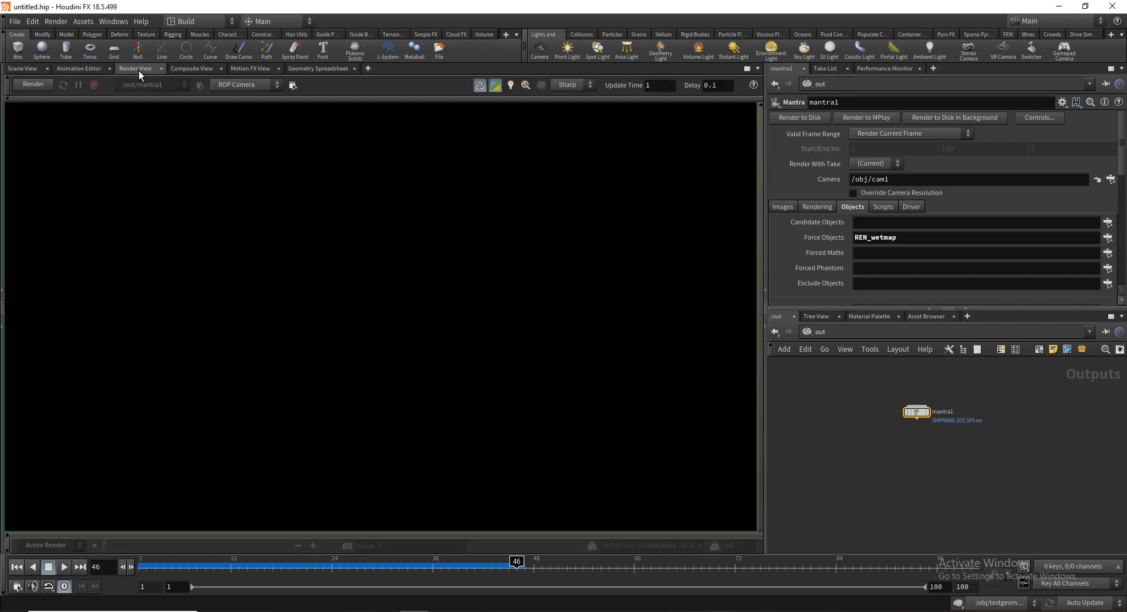
{"action": "left_click", "coordinate": [244, 85]}
{"action": "left_click", "coordinate": [243, 117]}
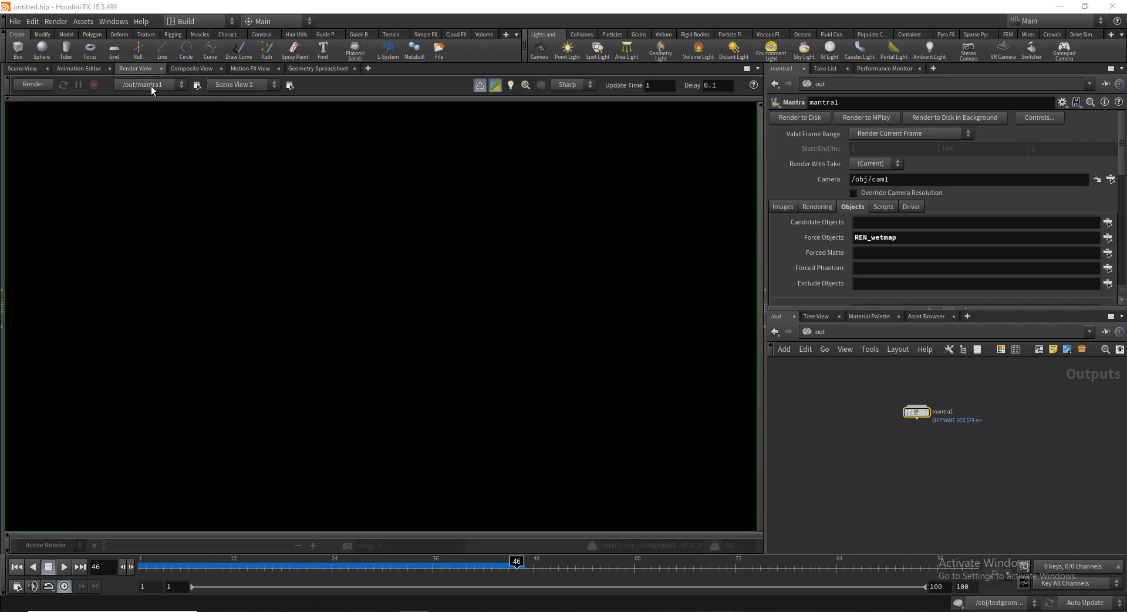
{"action": "left_click", "coordinate": [34, 84]}
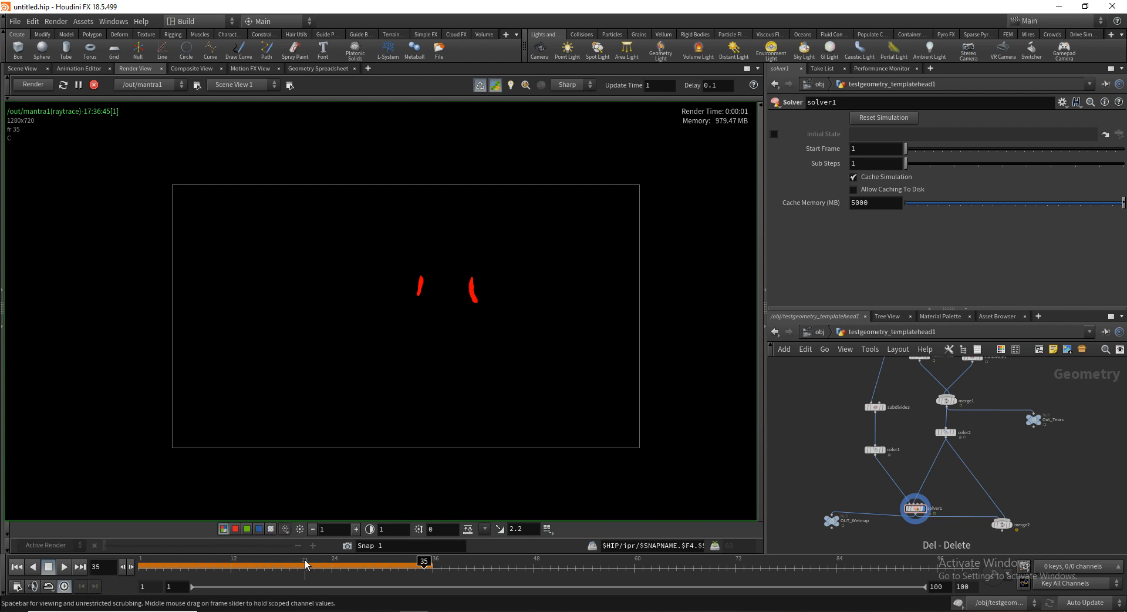
Step: Scrub the timeline to frames 19 and 48 to check the wetmap in the live render
{"action": "left_click_drag", "start_coordinate": [305, 564], "coordinate": [272, 568]}
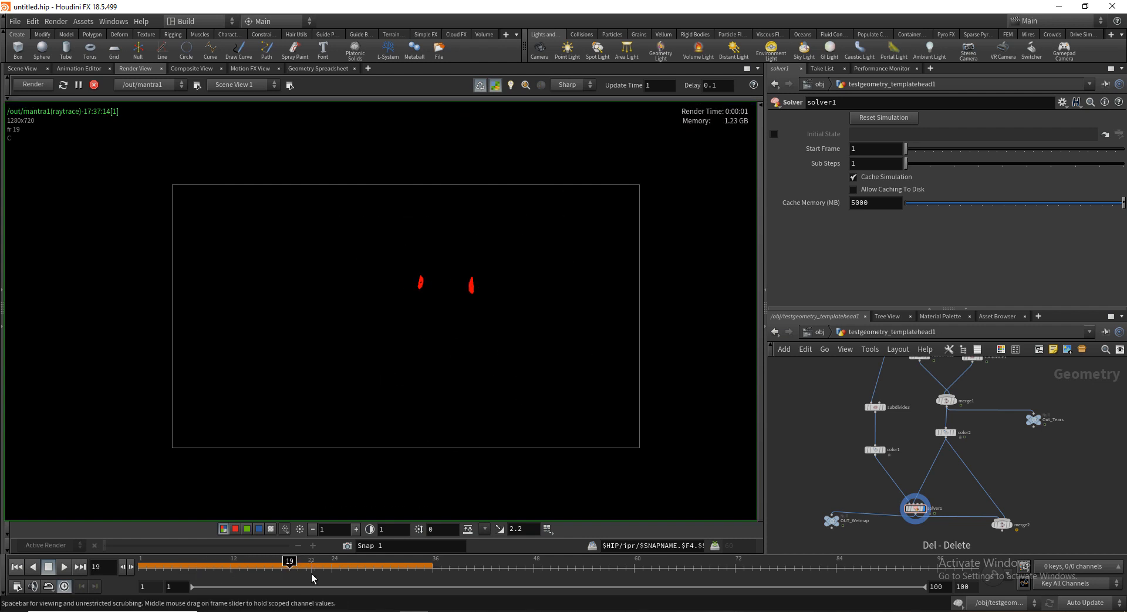
{"action": "left_click_drag", "start_coordinate": [313, 578], "coordinate": [531, 564]}
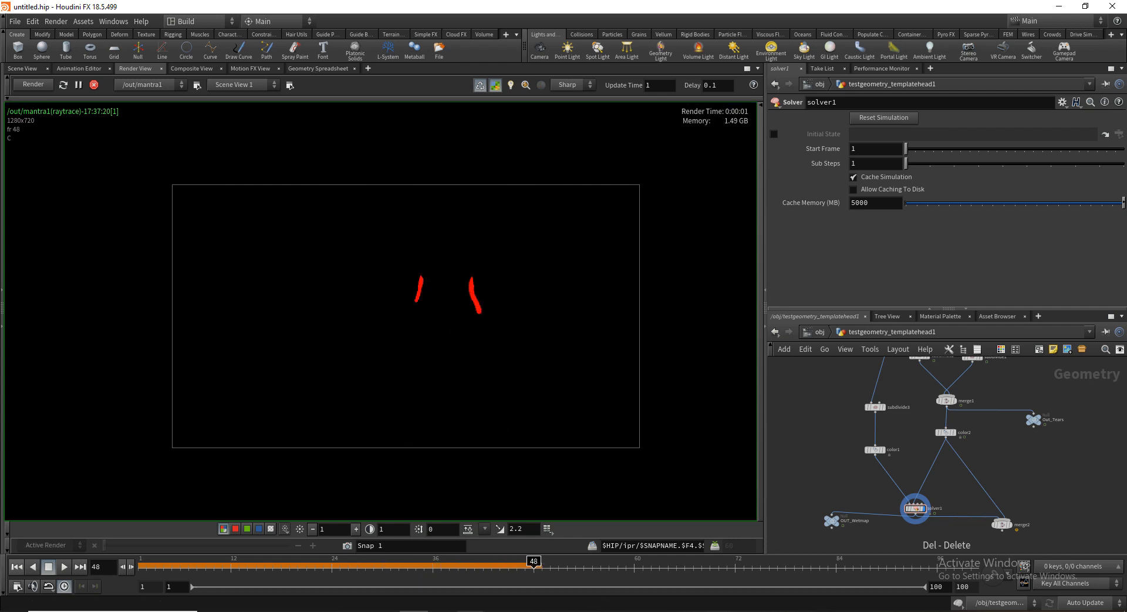
{"action": "left_click", "coordinate": [516, 578]}
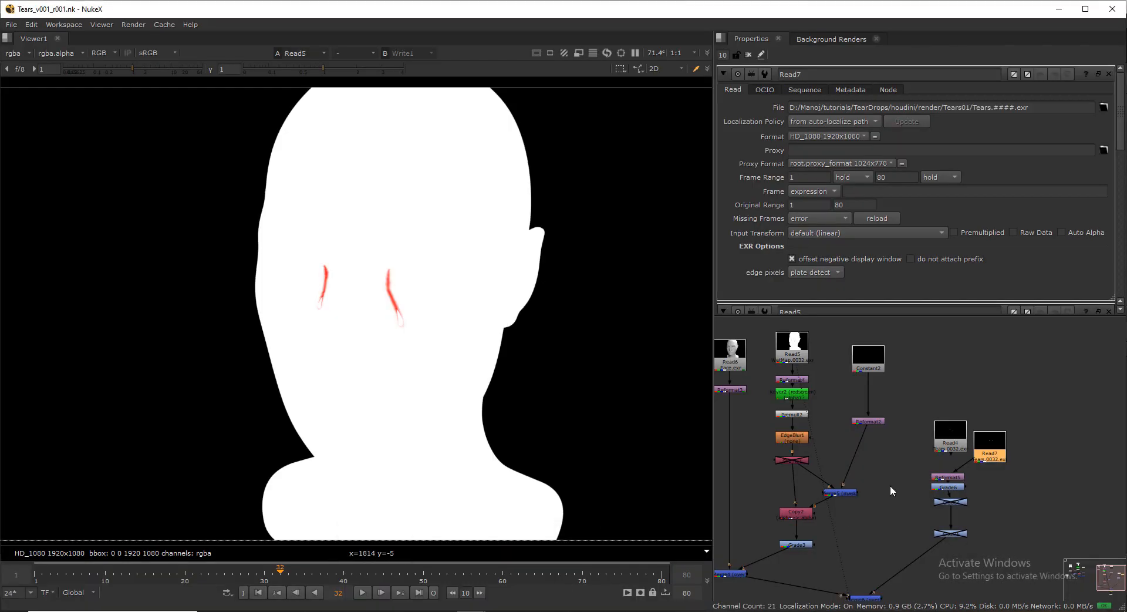
Step: Switch to the NukeX comp and view the head, tears and wetmap Read nodes one after another
{"action": "key", "text": "f"}
{"action": "left_click", "coordinate": [858, 405]}
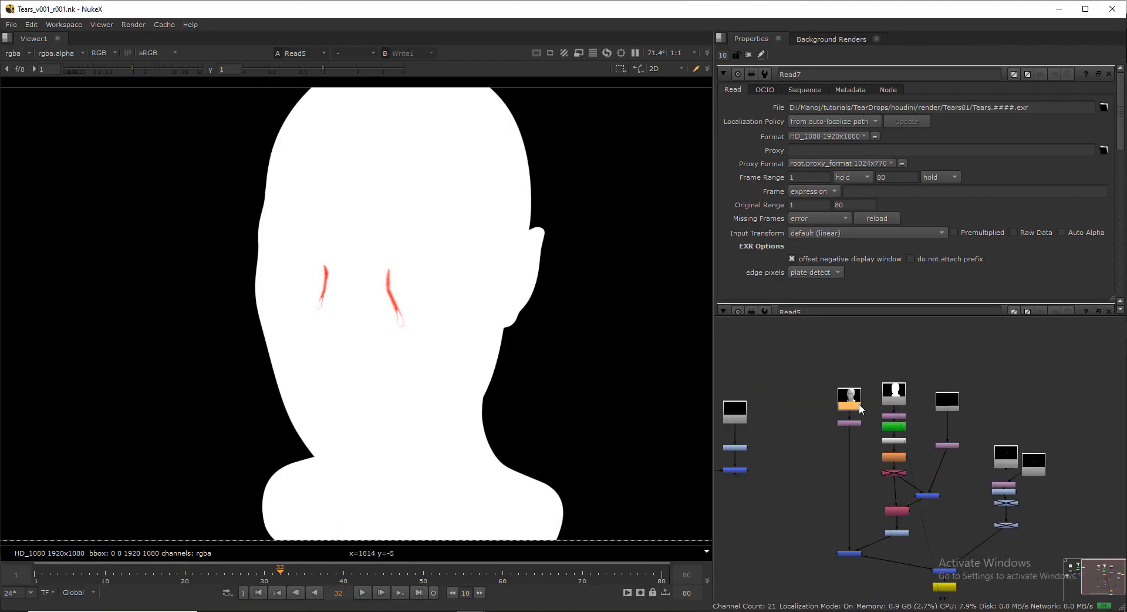
{"action": "key", "text": "1"}
{"action": "middle_click_drag", "start_coordinate": [924, 425], "coordinate": [869, 424]}
{"action": "left_click", "coordinate": [986, 459]}
{"action": "key", "text": "1"}
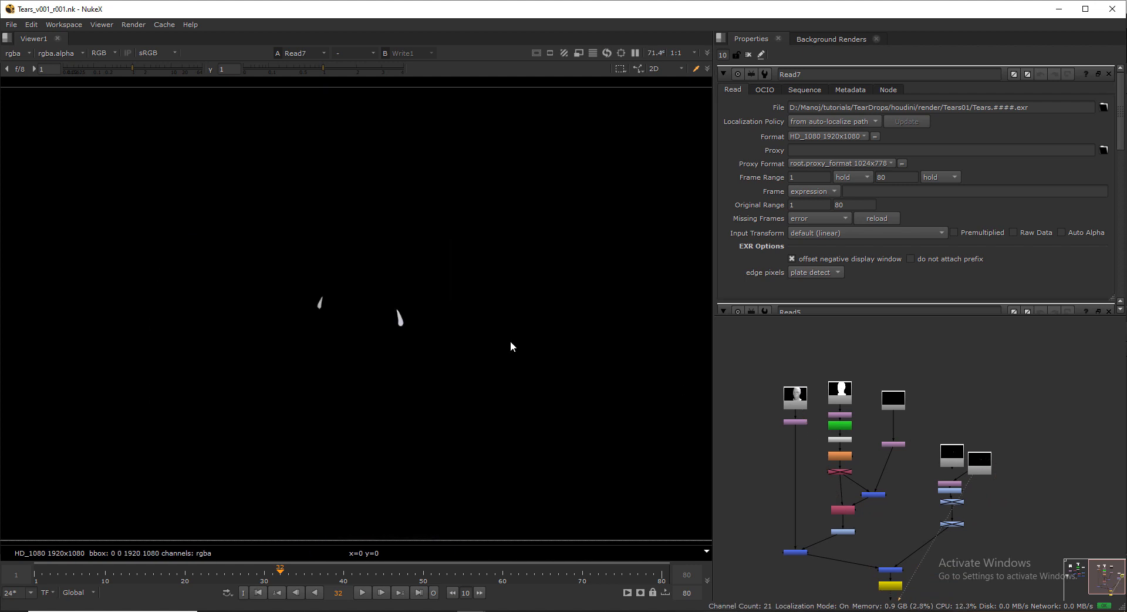
{"action": "left_click", "coordinate": [841, 396]}
{"action": "key", "text": "1"}
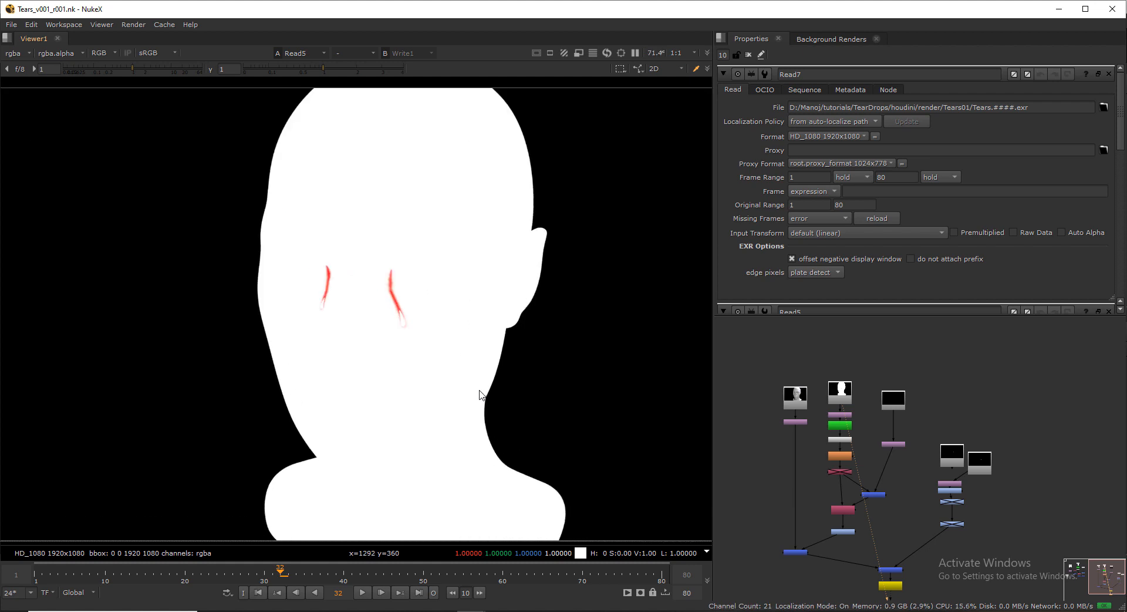
{"action": "scroll", "coordinate": [491, 390], "scroll_direction": "down", "scroll_amount": 2}
{"action": "left_click", "coordinate": [829, 395]}
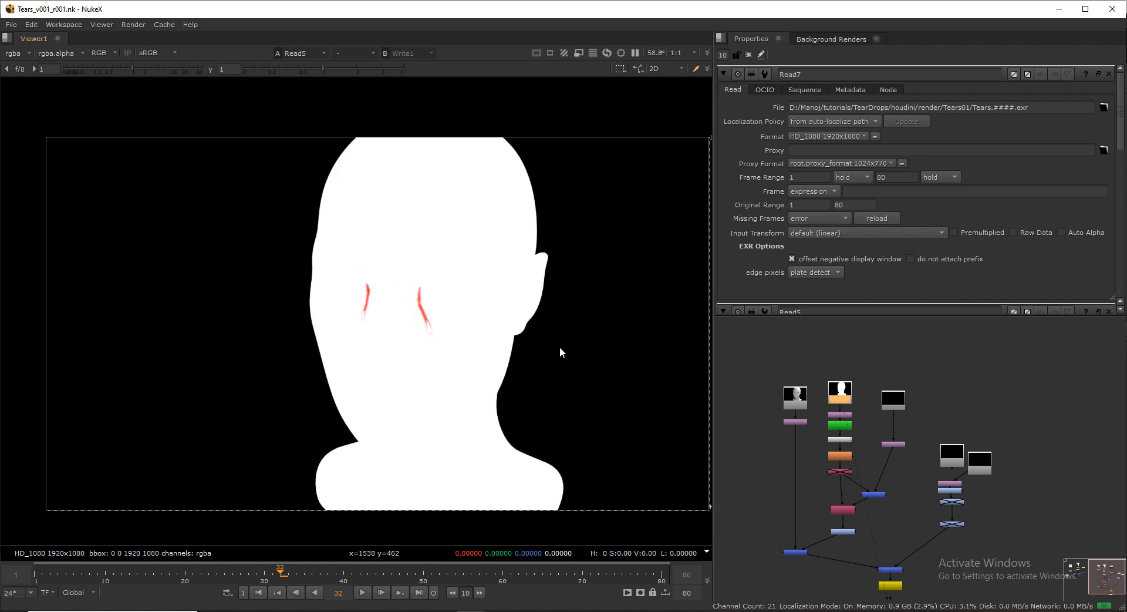
Step: Check the wetmap Read5's alpha channel, then open Keyer2 and view the alpha it keys from the red trails
{"action": "key", "text": "a"}
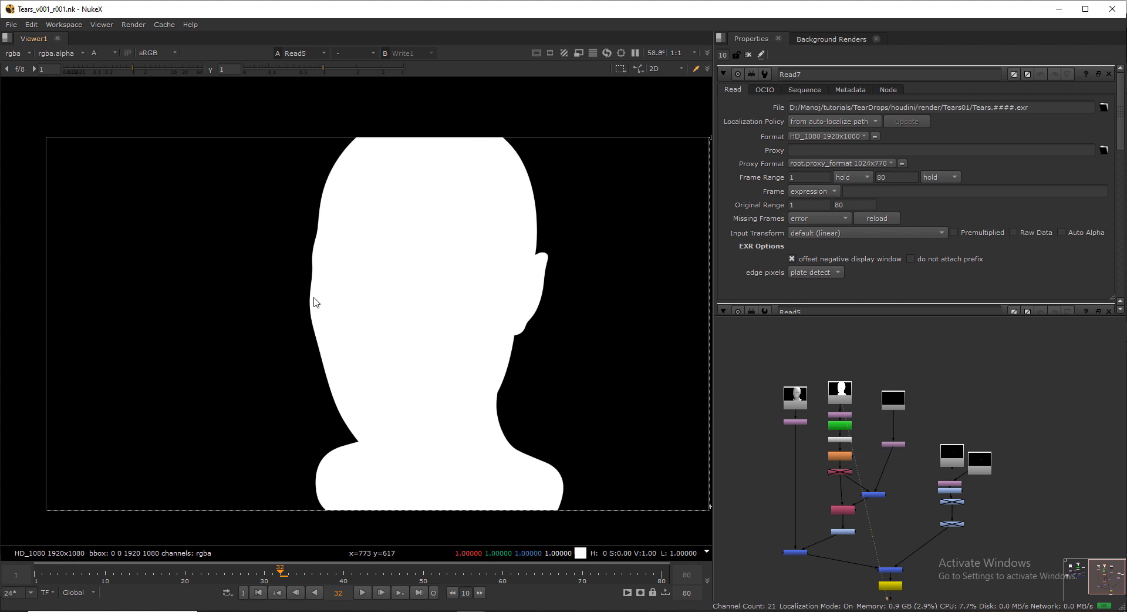
{"action": "key", "text": "a"}
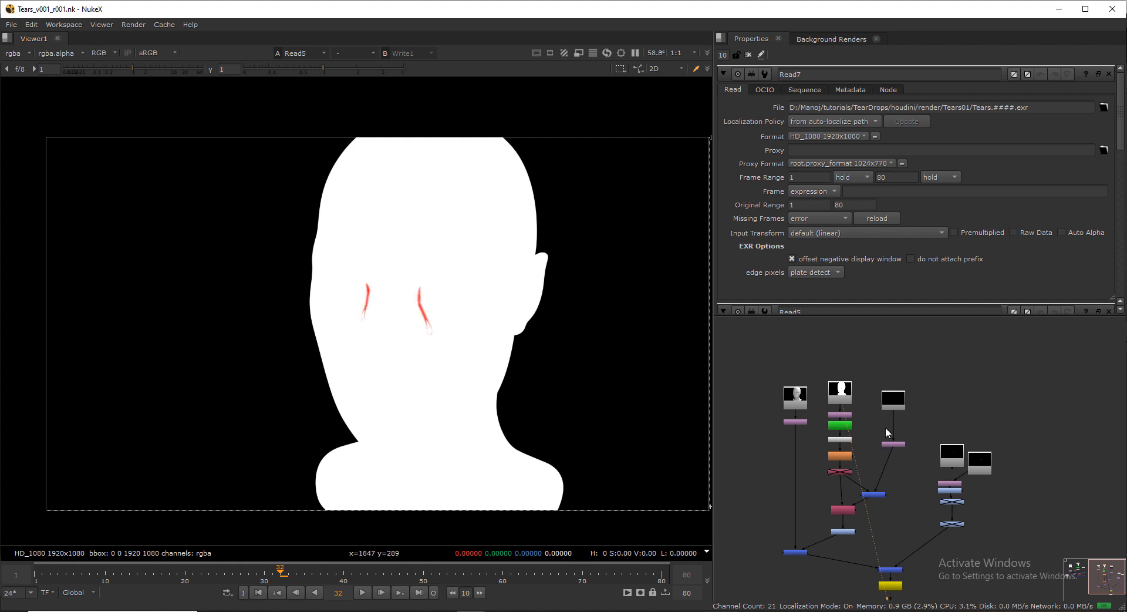
{"action": "scroll", "coordinate": [810, 426], "scroll_direction": "up", "scroll_amount": 3}
{"action": "scroll", "coordinate": [806, 424], "scroll_direction": "up", "scroll_amount": 1}
{"action": "double_click", "coordinate": [808, 426]}
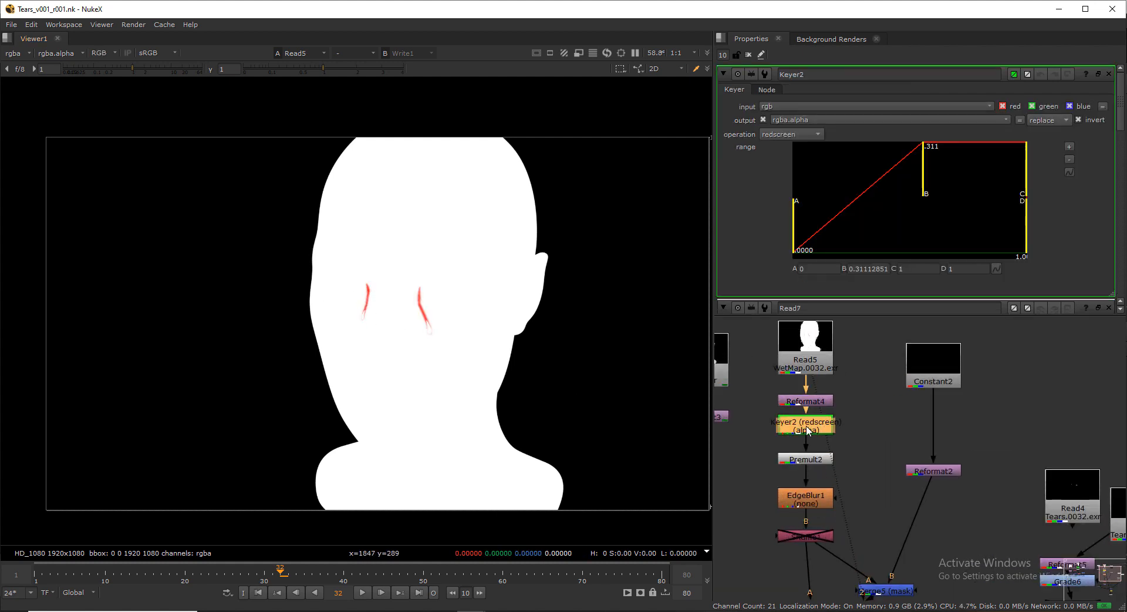
{"action": "key", "text": "1"}
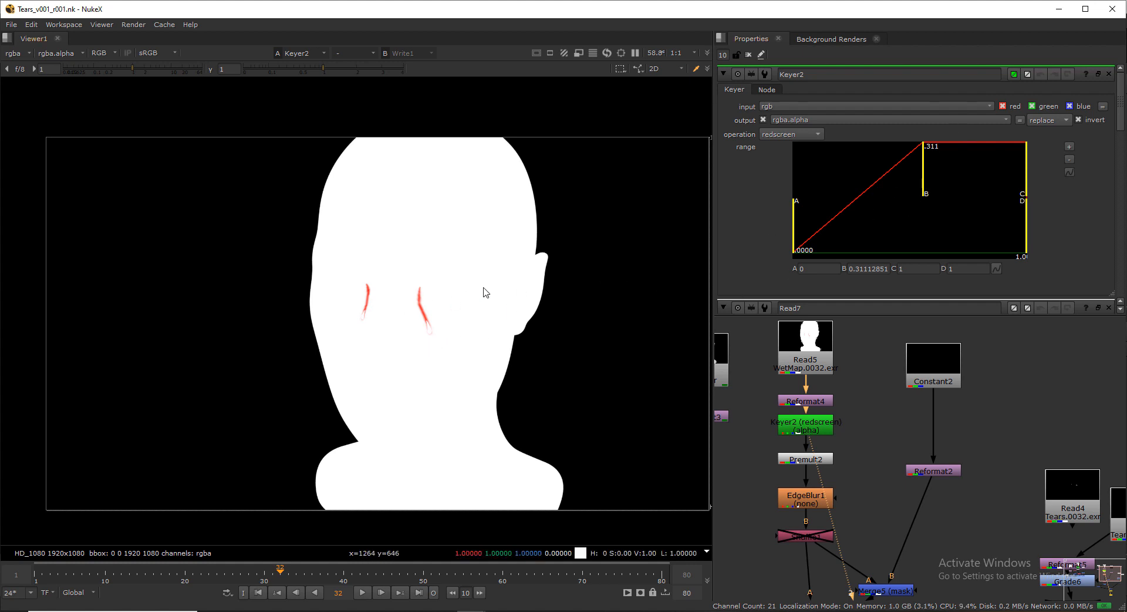
{"action": "key", "text": "a"}
{"action": "scroll", "coordinate": [406, 306], "scroll_direction": "up", "scroll_amount": 2}
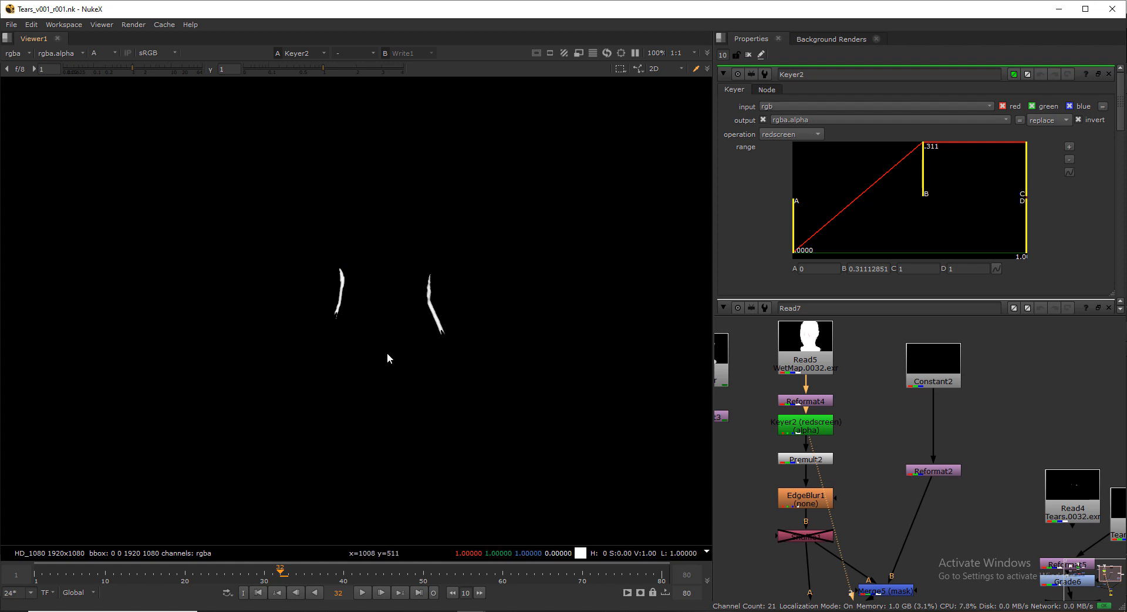
Step: Compare Keyer2's colour output with its alpha channel around the tear trails
{"action": "scroll", "coordinate": [386, 351], "scroll_direction": "down", "scroll_amount": 4}
{"action": "key", "text": "a"}
{"action": "key", "text": "a"}
{"action": "key", "text": "a"}
{"action": "key", "text": "a"}
{"action": "key", "text": "a"}
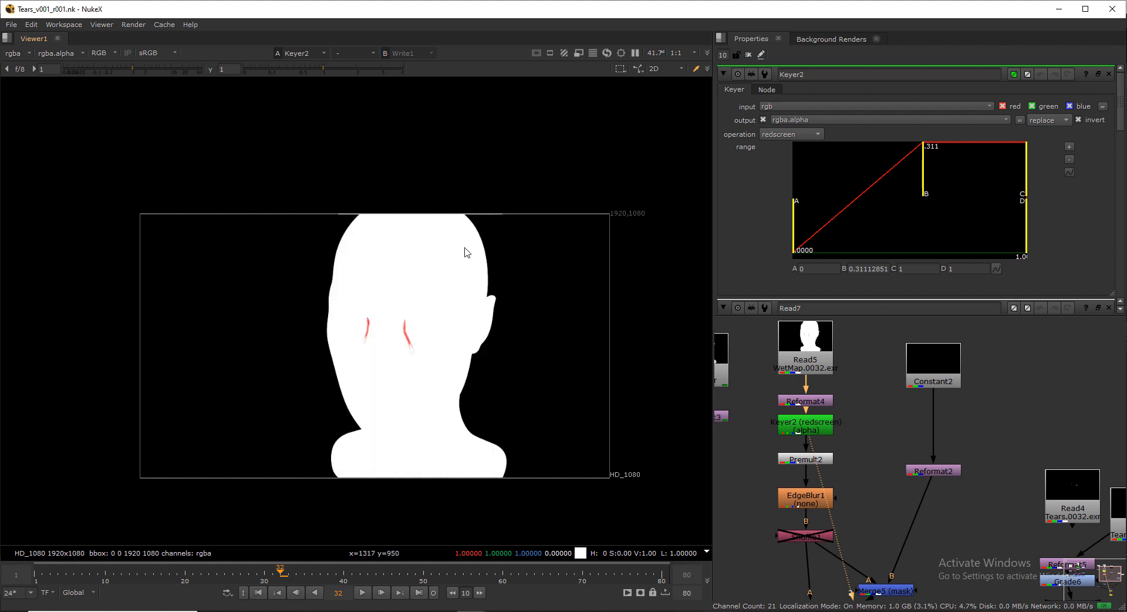
{"action": "key", "text": "a"}
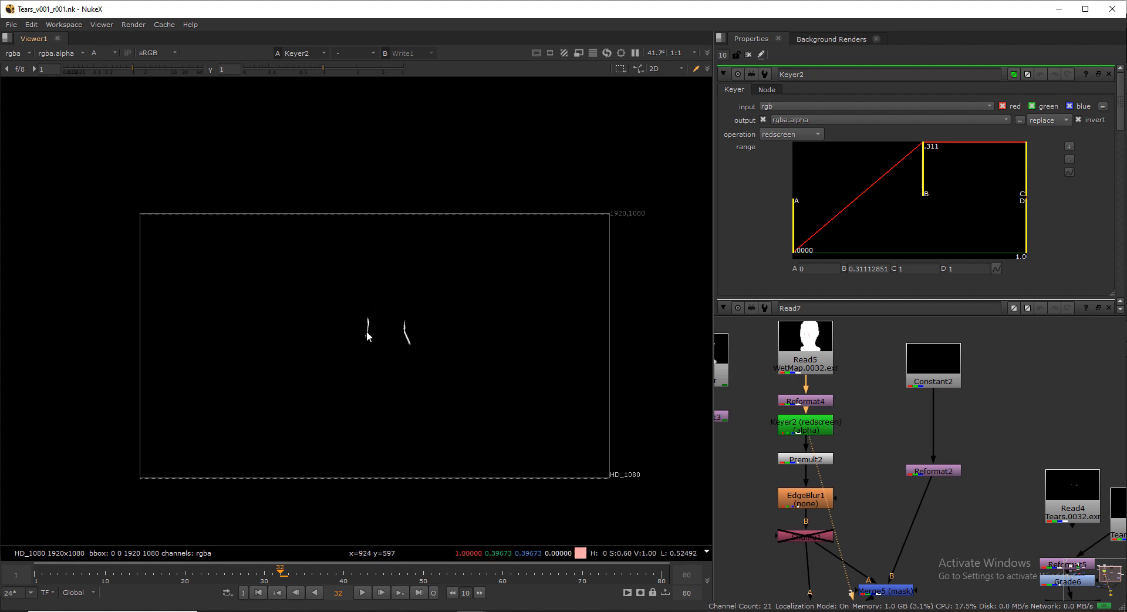
{"action": "scroll", "coordinate": [368, 328], "scroll_direction": "up", "scroll_amount": 2}
{"action": "scroll", "coordinate": [368, 330], "scroll_direction": "up", "scroll_amount": 2}
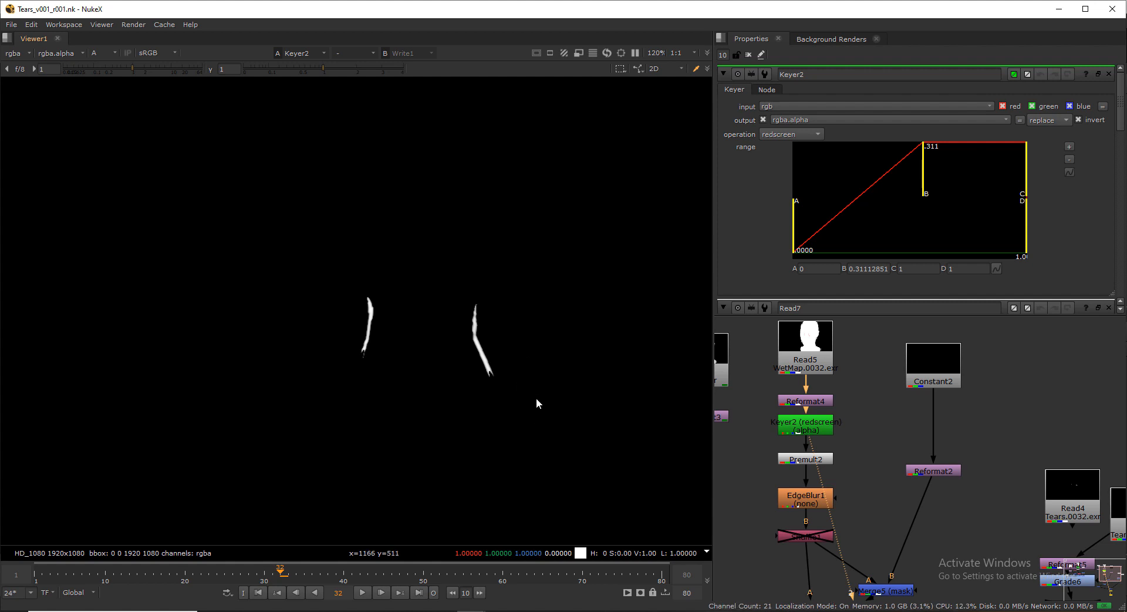
{"action": "key", "text": "a"}
{"action": "scroll", "coordinate": [495, 361], "scroll_direction": "down", "scroll_amount": 4}
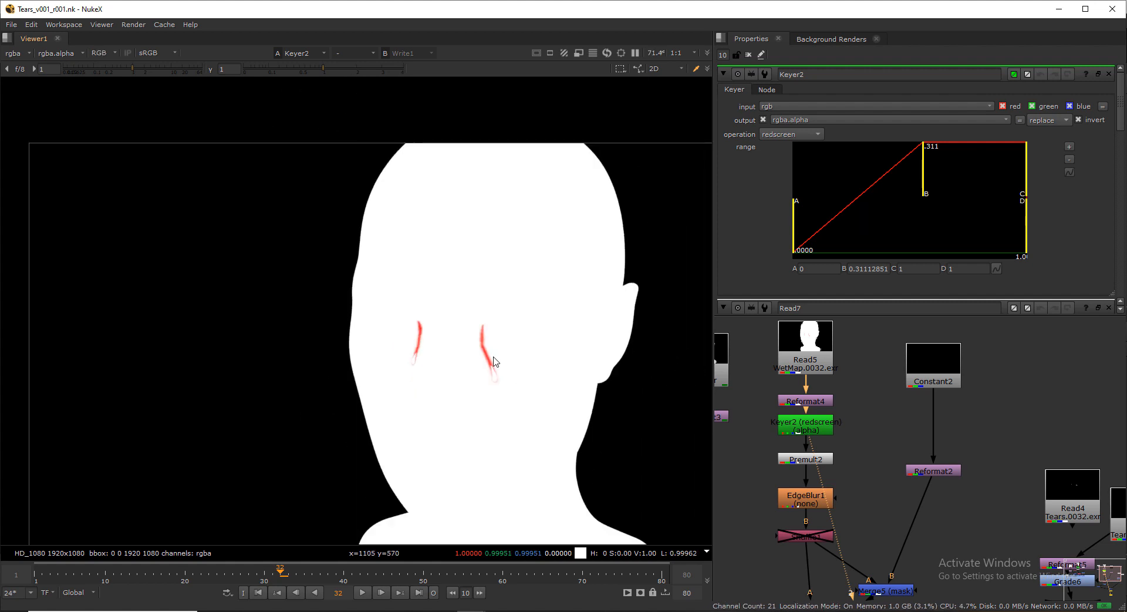
{"action": "middle_click_drag", "start_coordinate": [520, 347], "coordinate": [499, 347]}
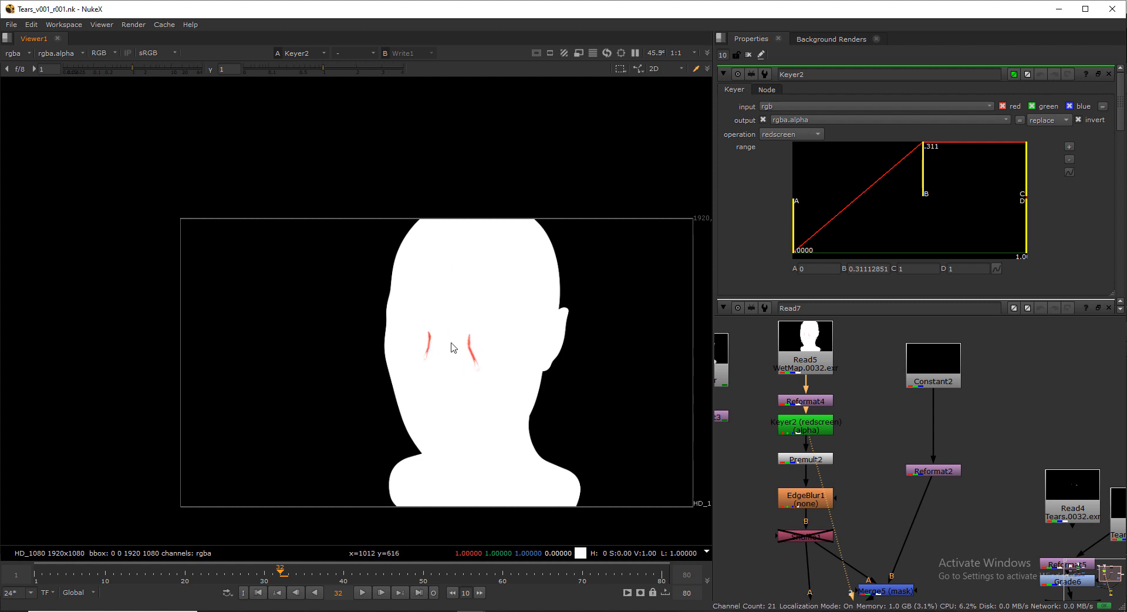
{"action": "middle_click_drag", "start_coordinate": [536, 353], "coordinate": [470, 368]}
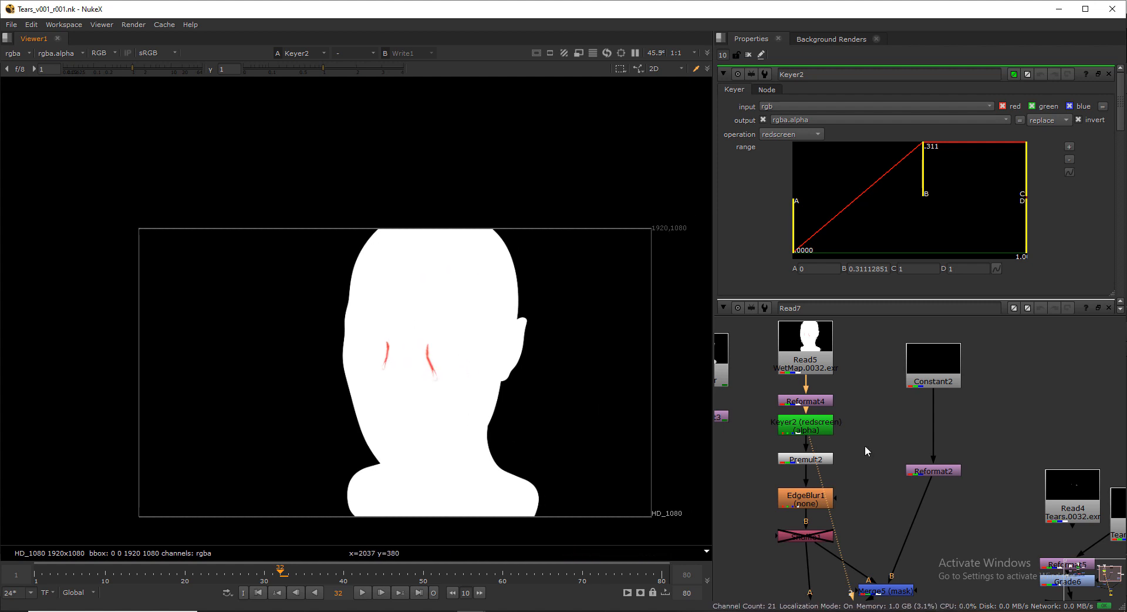
Step: View the Premult2 output and examine the isolated red trails
{"action": "left_click", "coordinate": [796, 462]}
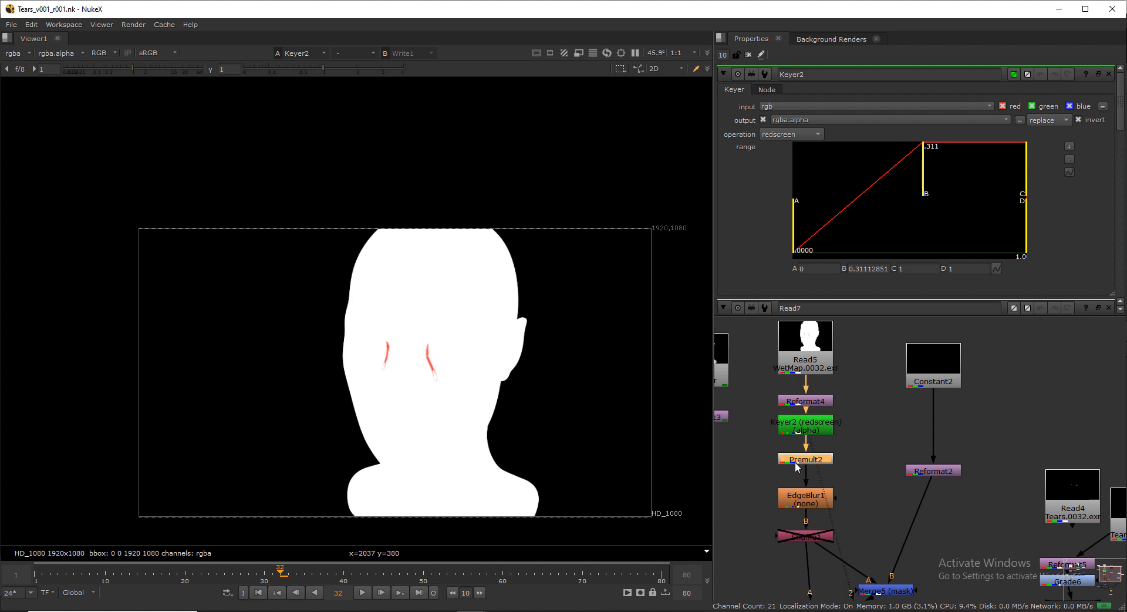
{"action": "key", "text": "1"}
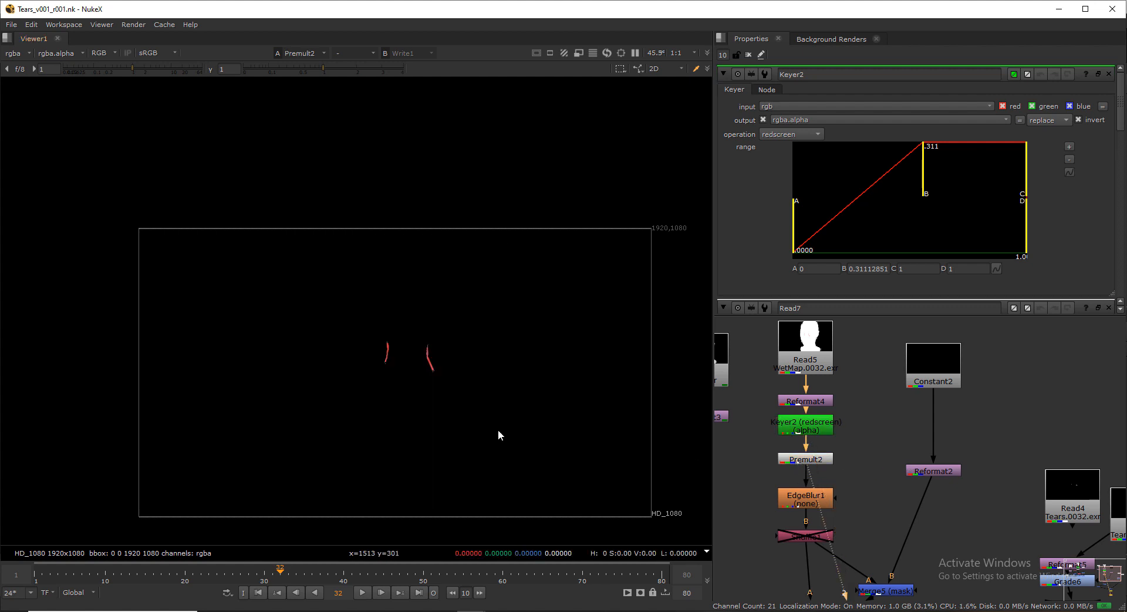
{"action": "scroll", "coordinate": [418, 370], "scroll_direction": "up", "scroll_amount": 3}
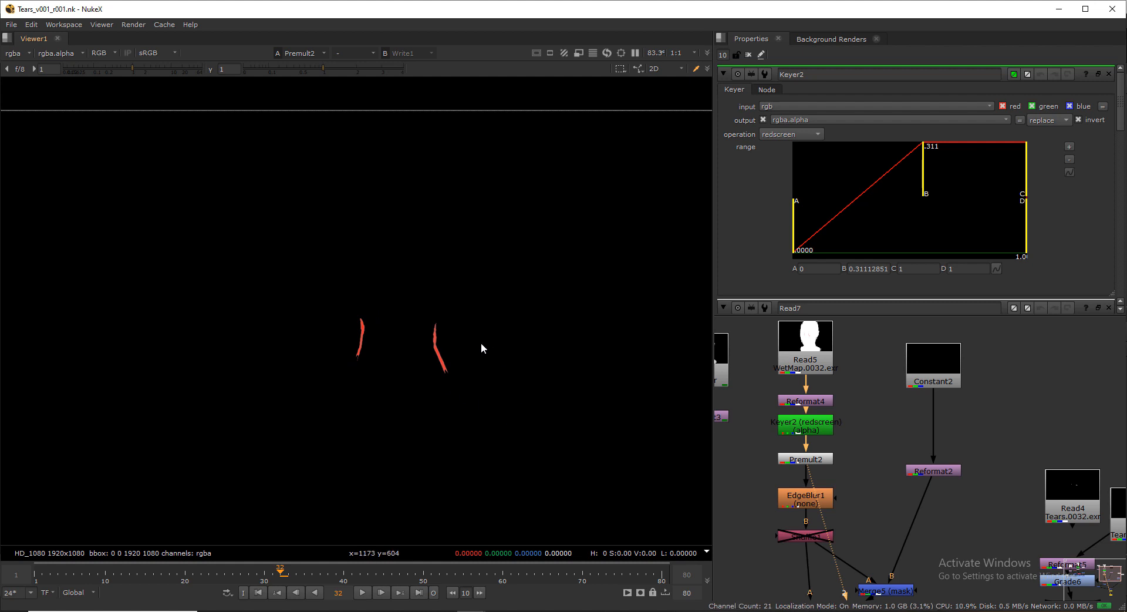
{"action": "scroll", "coordinate": [499, 382], "scroll_direction": "down", "scroll_amount": 3}
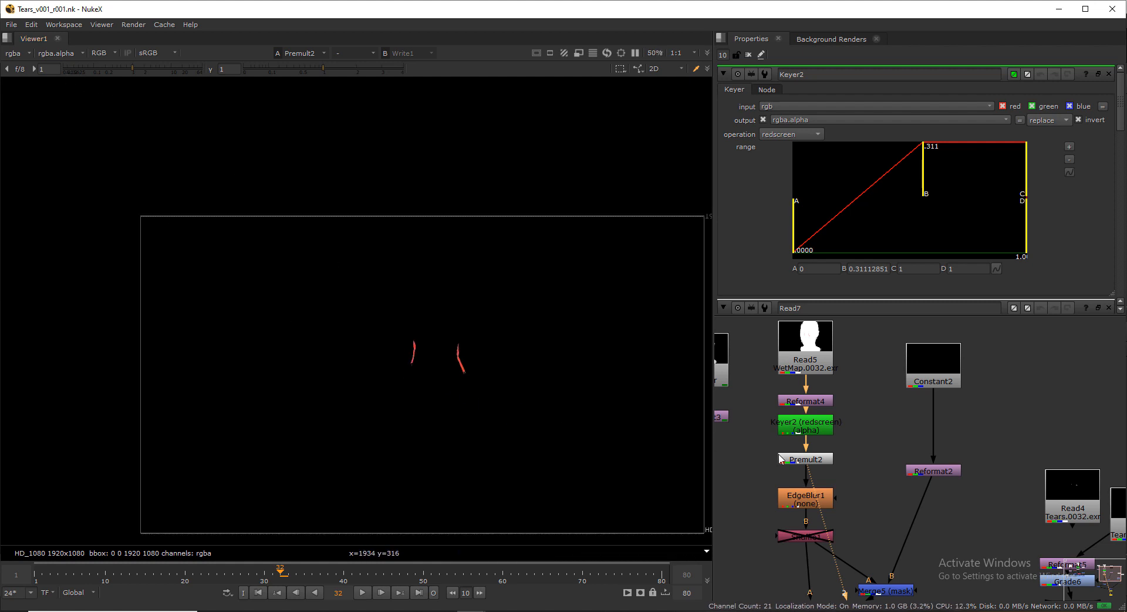
{"action": "middle_click_drag", "start_coordinate": [852, 491], "coordinate": [854, 446]}
{"action": "scroll", "coordinate": [469, 358], "scroll_direction": "up", "scroll_amount": 3}
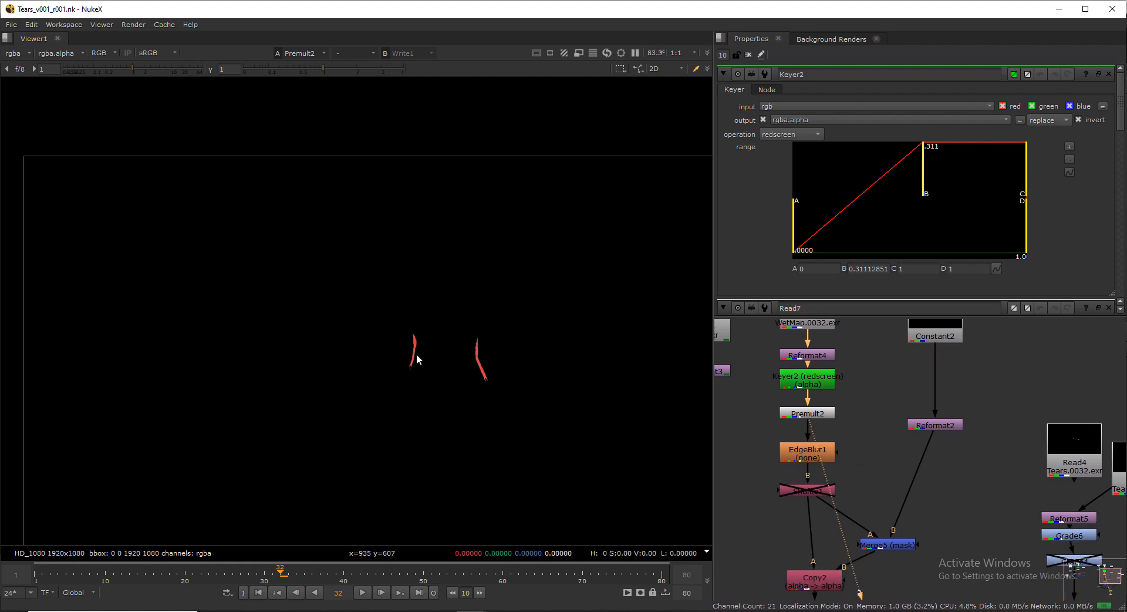
Step: View the EdgeBlur1 output and examine the edges of the trails up close
{"action": "left_click", "coordinate": [798, 457]}
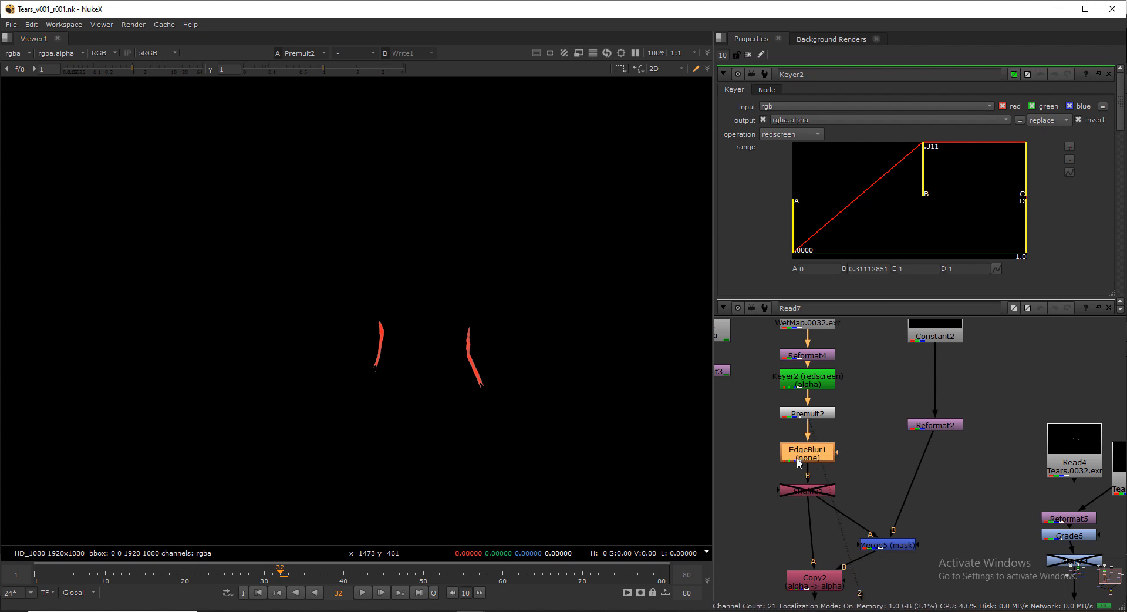
{"action": "key", "text": "1"}
{"action": "scroll", "coordinate": [520, 346], "scroll_direction": "up", "scroll_amount": 3}
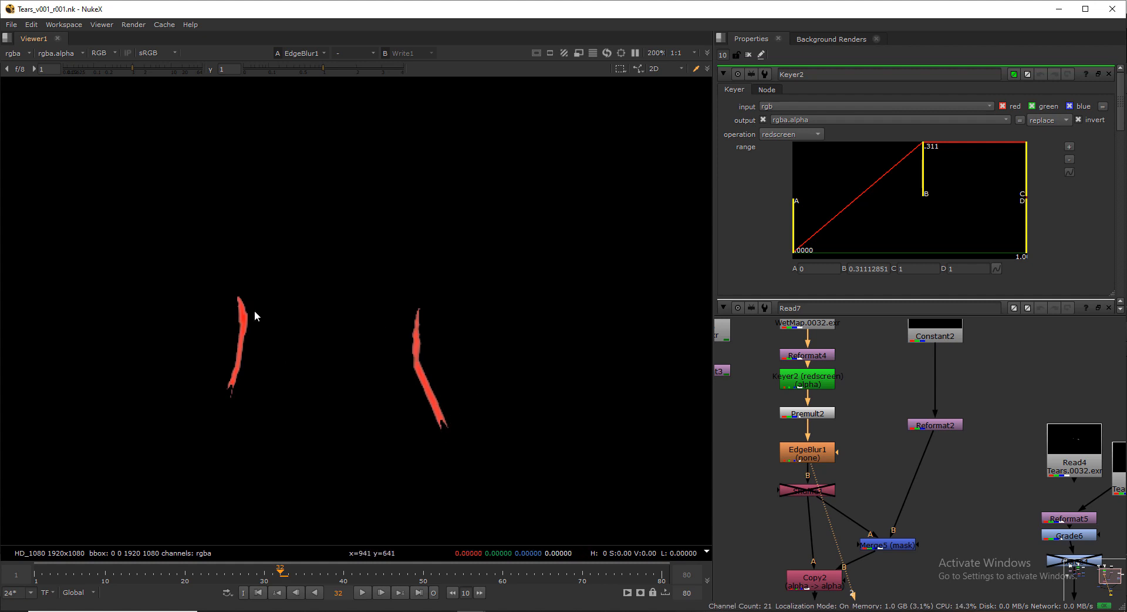
{"action": "scroll", "coordinate": [847, 460], "scroll_direction": "down", "scroll_amount": 3}
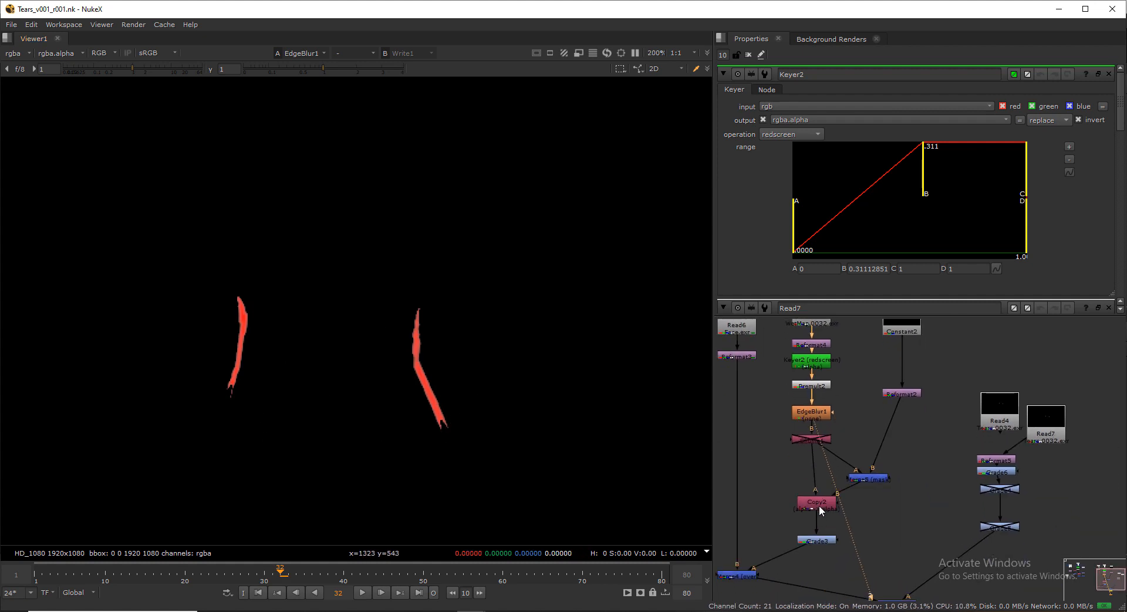
Step: Trace the Copy2 and Constant2 nodes and open the settings of the Merge5 mask node
{"action": "left_click", "coordinate": [820, 506]}
{"action": "scroll", "coordinate": [820, 510], "scroll_direction": "down", "scroll_amount": 2}
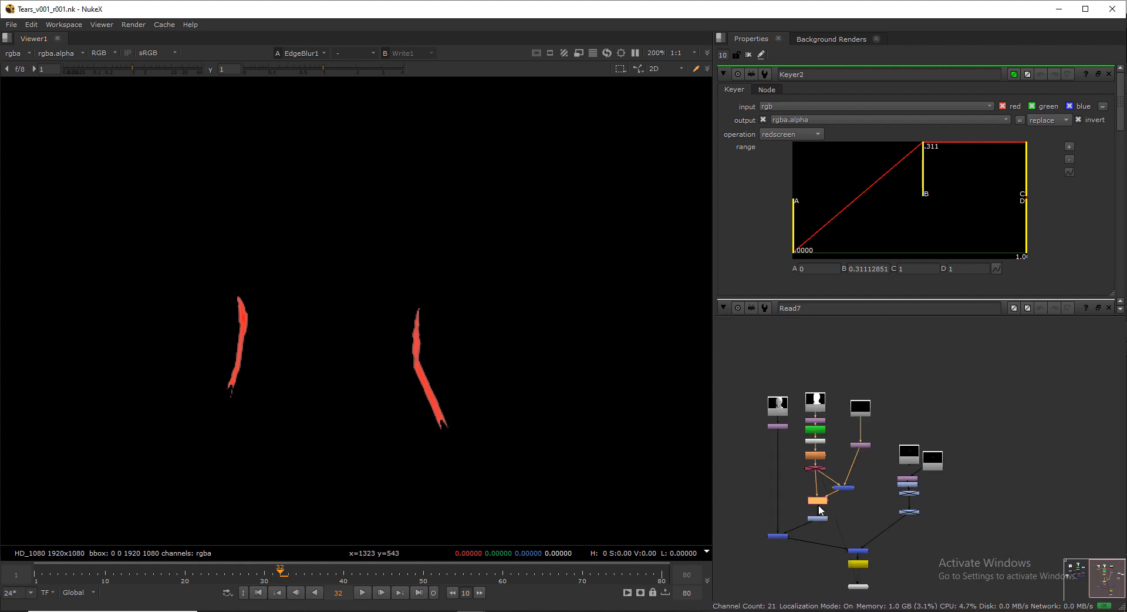
{"action": "left_click", "coordinate": [858, 482]}
{"action": "left_click", "coordinate": [889, 392]}
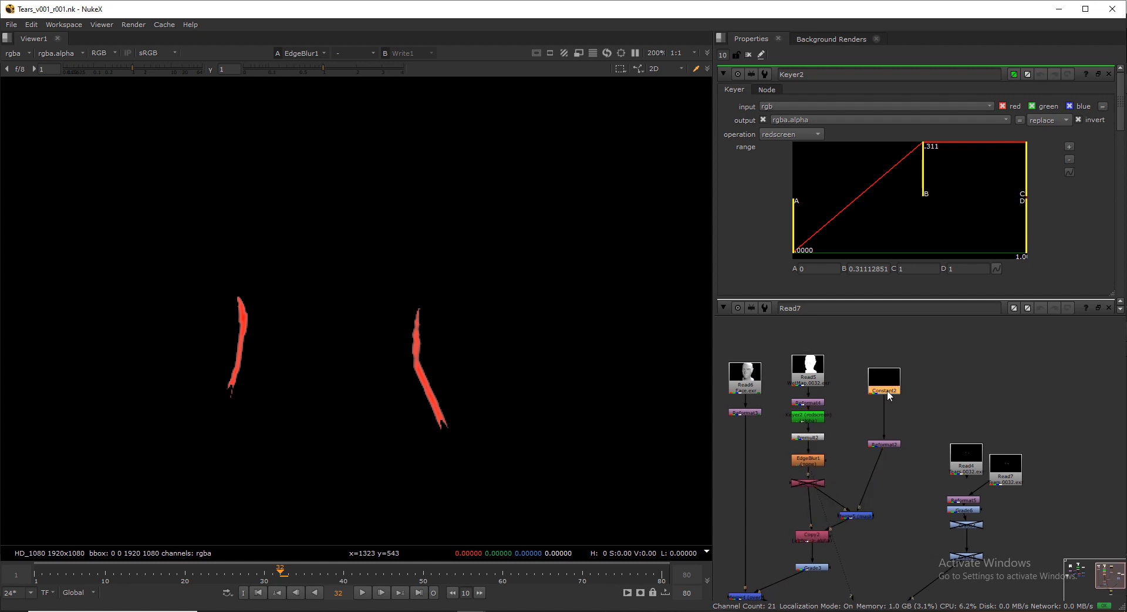
{"action": "left_click", "coordinate": [852, 515]}
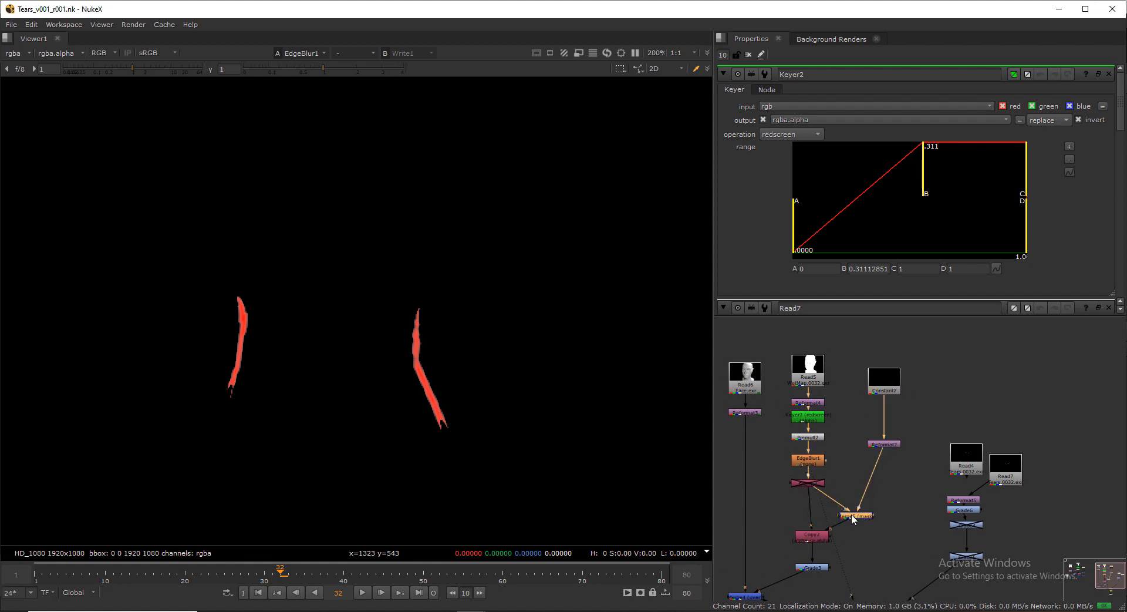
{"action": "key", "text": "1"}
{"action": "key", "text": "Return"}
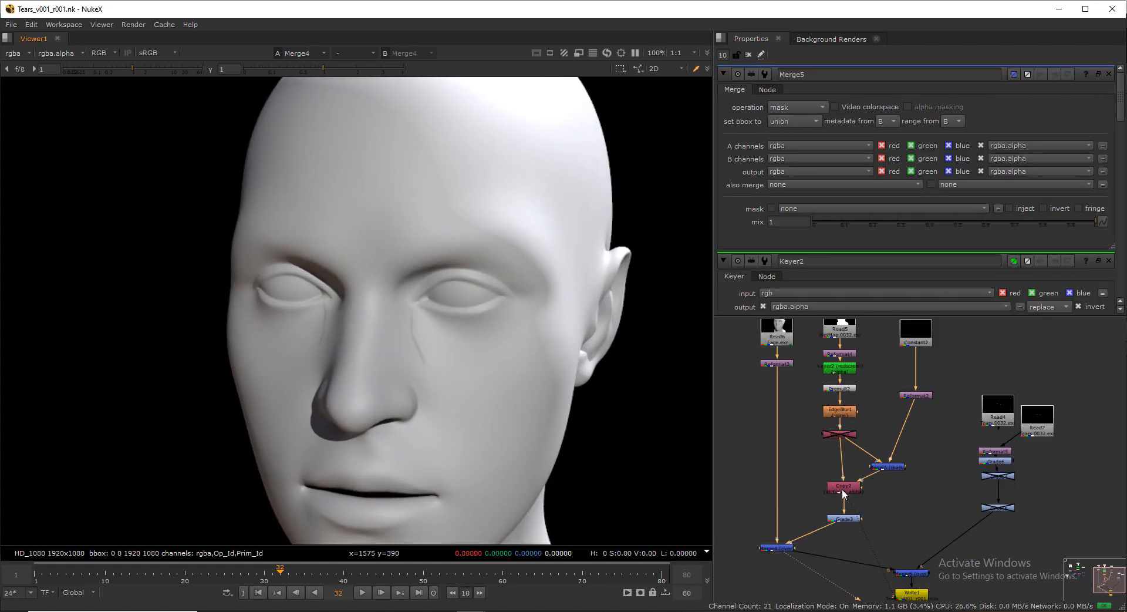
Step: View the outputs of Merge5, Copy2, Grade3 and Merge4 one after another
{"action": "left_click", "coordinate": [843, 494]}
{"action": "middle_click_drag", "start_coordinate": [834, 523], "coordinate": [824, 489]}
{"action": "left_click", "coordinate": [779, 490]}
{"action": "key", "text": "1"}
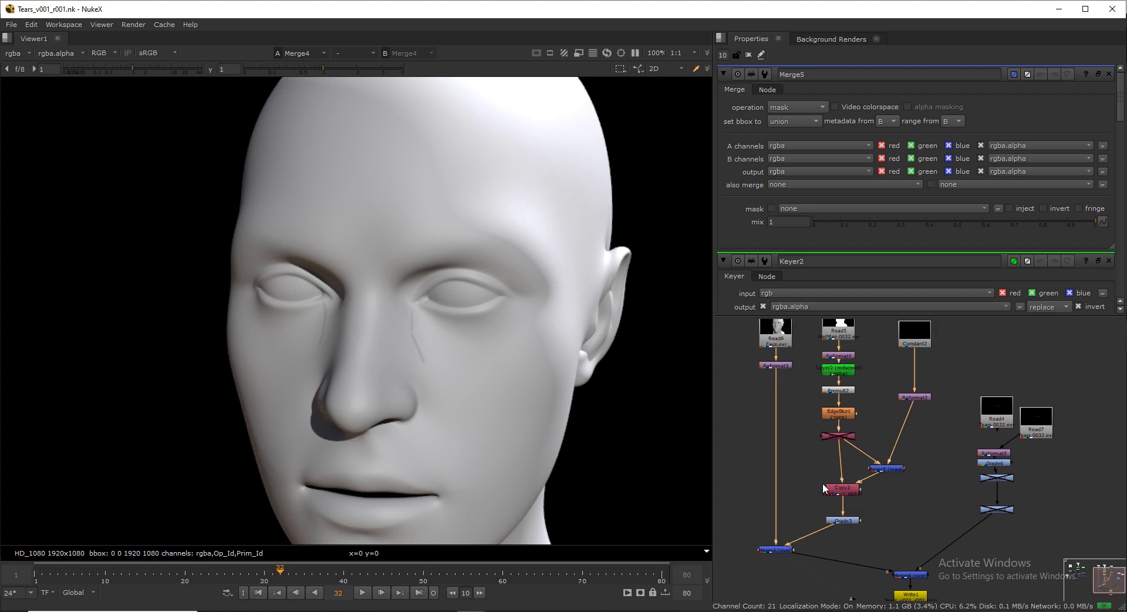
{"action": "left_click", "coordinate": [890, 470]}
{"action": "key", "text": "1"}
{"action": "left_click", "coordinate": [843, 494]}
{"action": "key", "text": "1"}
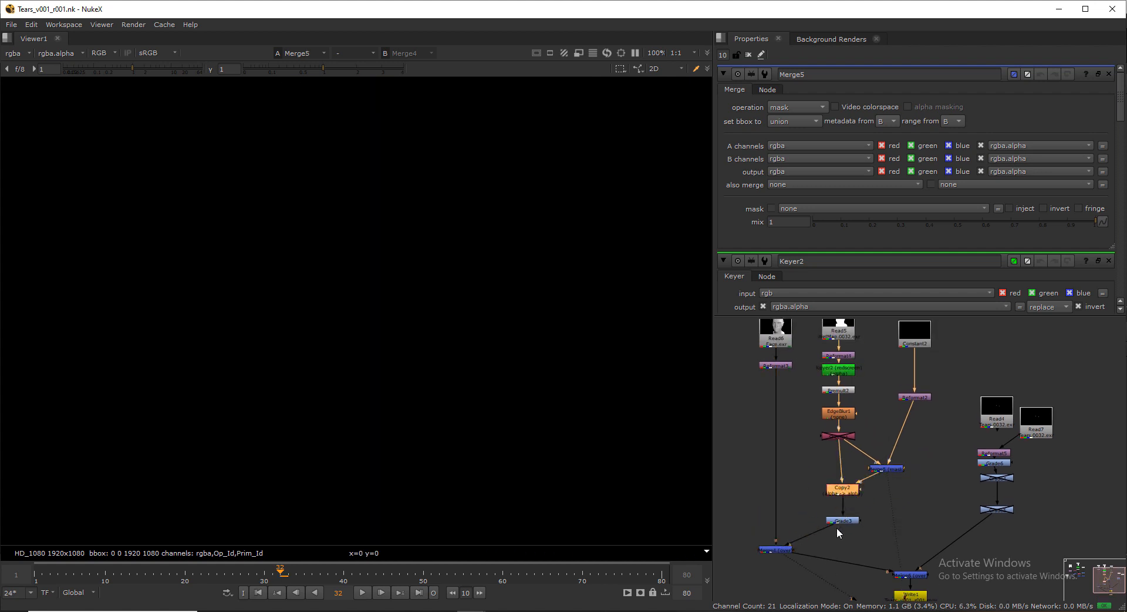
{"action": "left_click", "coordinate": [845, 519]}
{"action": "key", "text": "1"}
{"action": "left_click", "coordinate": [779, 549]}
{"action": "key", "text": "1"}
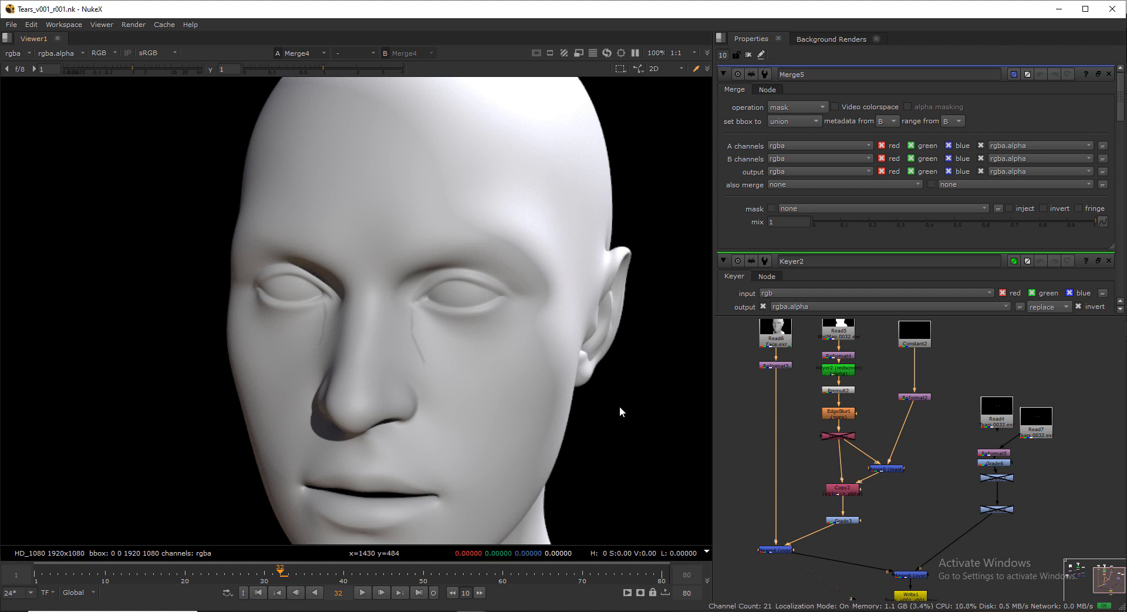
Step: Set the gain of Grade3, between Copy2 and Merge4, to 0.15
{"action": "middle_click_drag", "start_coordinate": [861, 525], "coordinate": [848, 458]}
{"action": "double_click", "coordinate": [831, 453]}
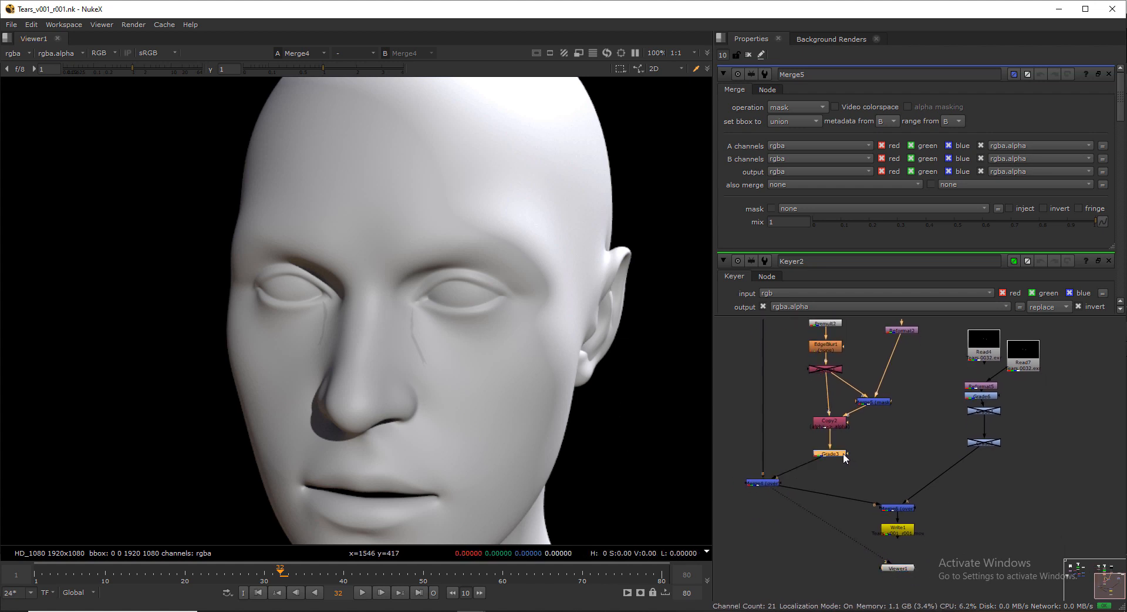
{"action": "mouse_move", "coordinate": [875, 159]}
{"action": "left_mouse_down"}
{"action": "mouse_move", "coordinate": [944, 153]}
{"action": "mouse_move", "coordinate": [832, 152]}
{"action": "mouse_move", "coordinate": [874, 148]}
{"action": "left_mouse_up"}
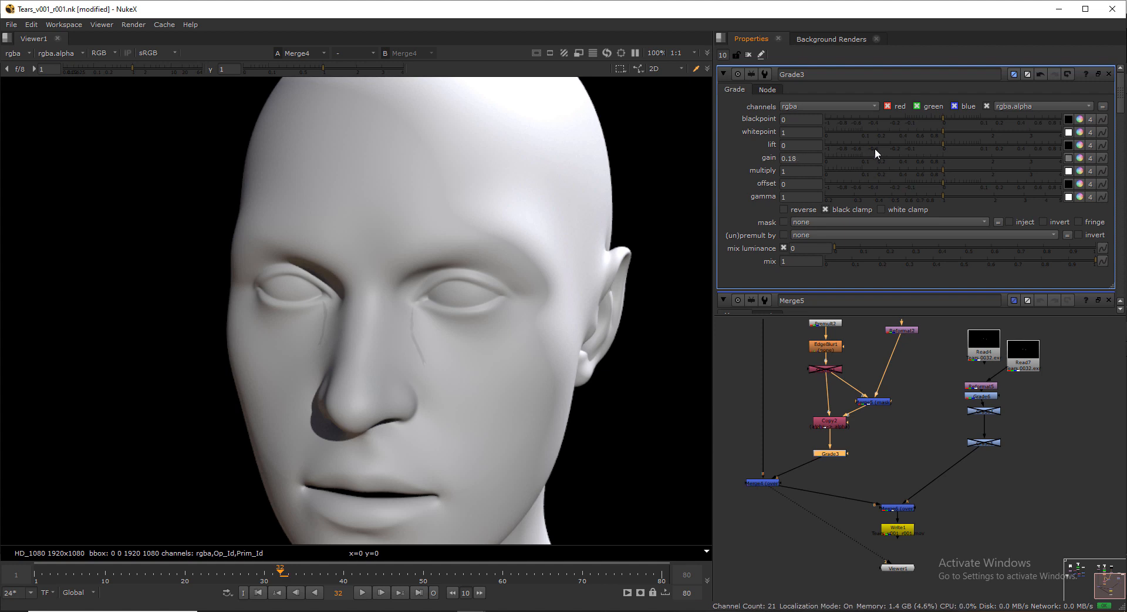
Step: View the final composite at Write1, fit it to the viewer and play the sequence
{"action": "scroll", "coordinate": [820, 489], "scroll_direction": "down", "scroll_amount": 3}
{"action": "scroll", "coordinate": [823, 489], "scroll_direction": "up", "scroll_amount": 2}
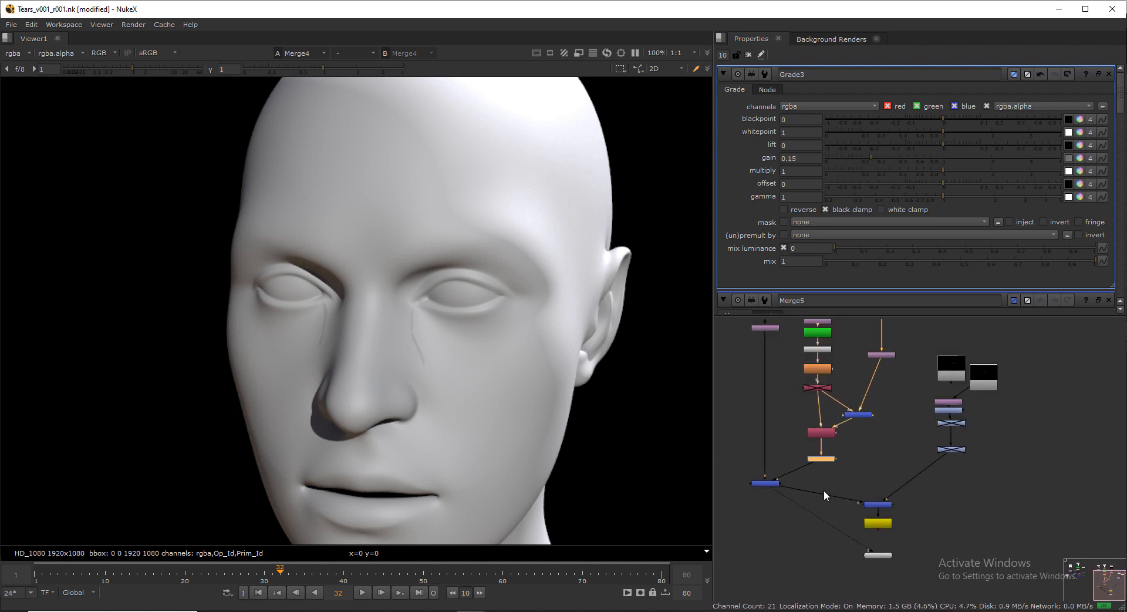
{"action": "middle_click_drag", "start_coordinate": [868, 535], "coordinate": [897, 468]}
{"action": "left_click", "coordinate": [904, 456]}
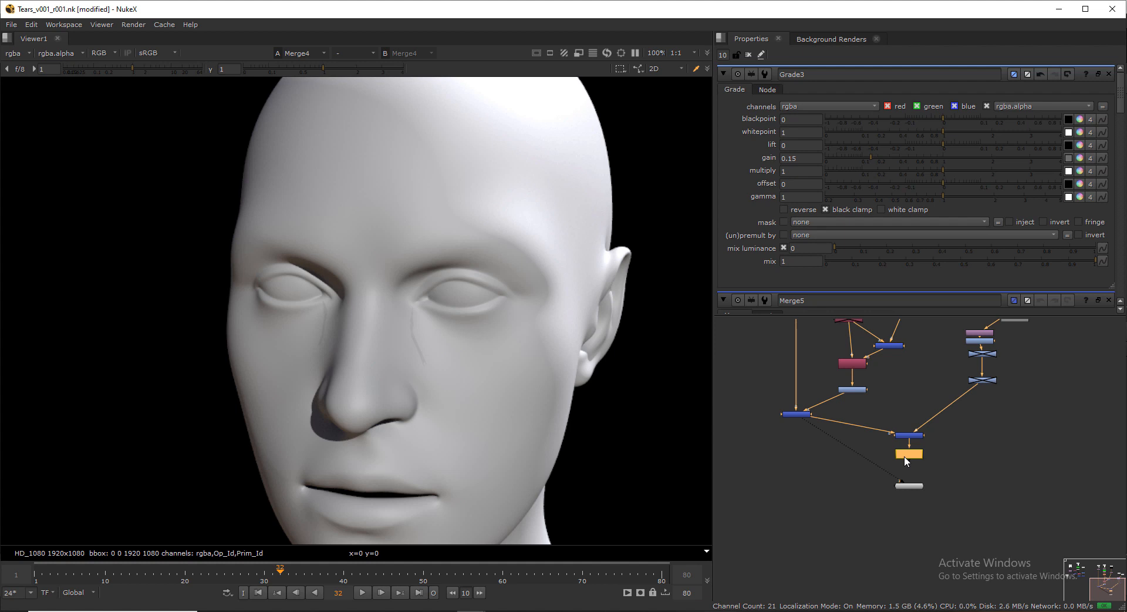
{"action": "key", "text": "1"}
{"action": "key", "text": "f"}
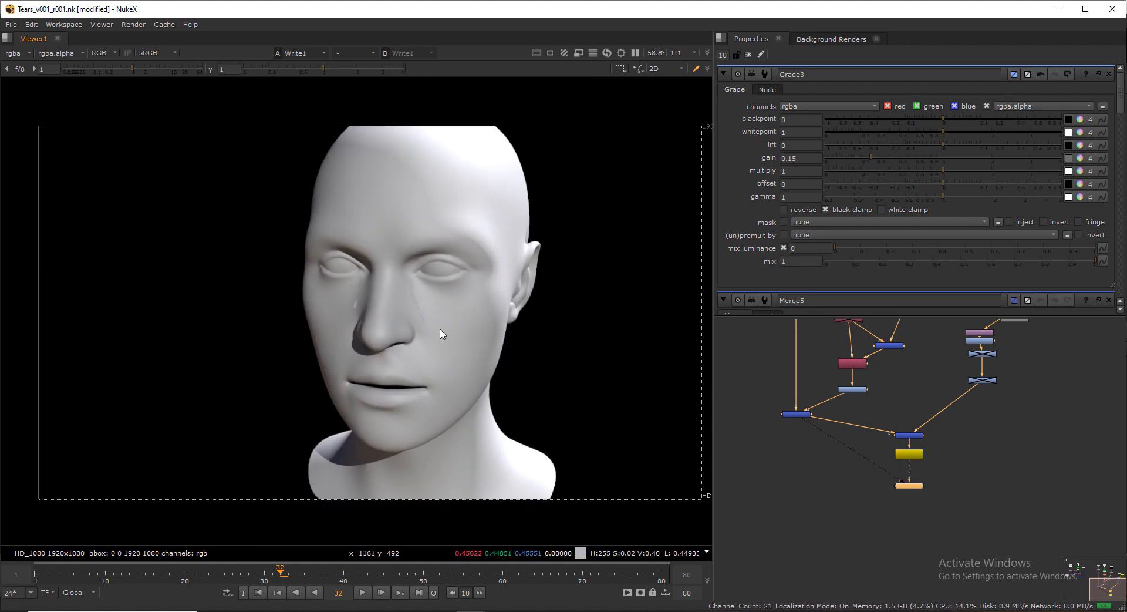
{"action": "left_click", "coordinate": [363, 593]}
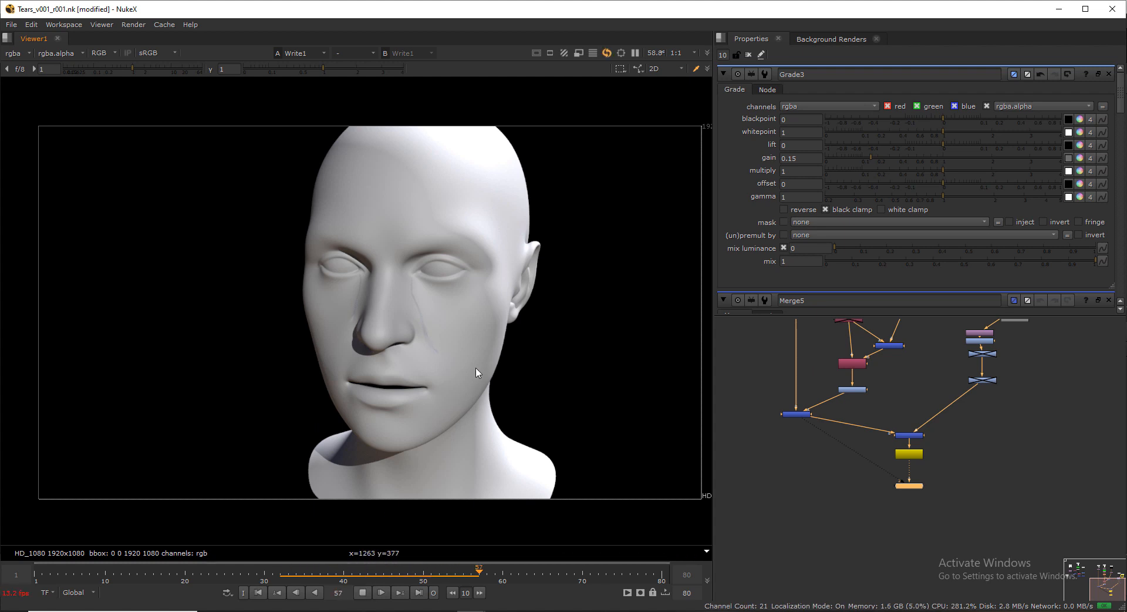